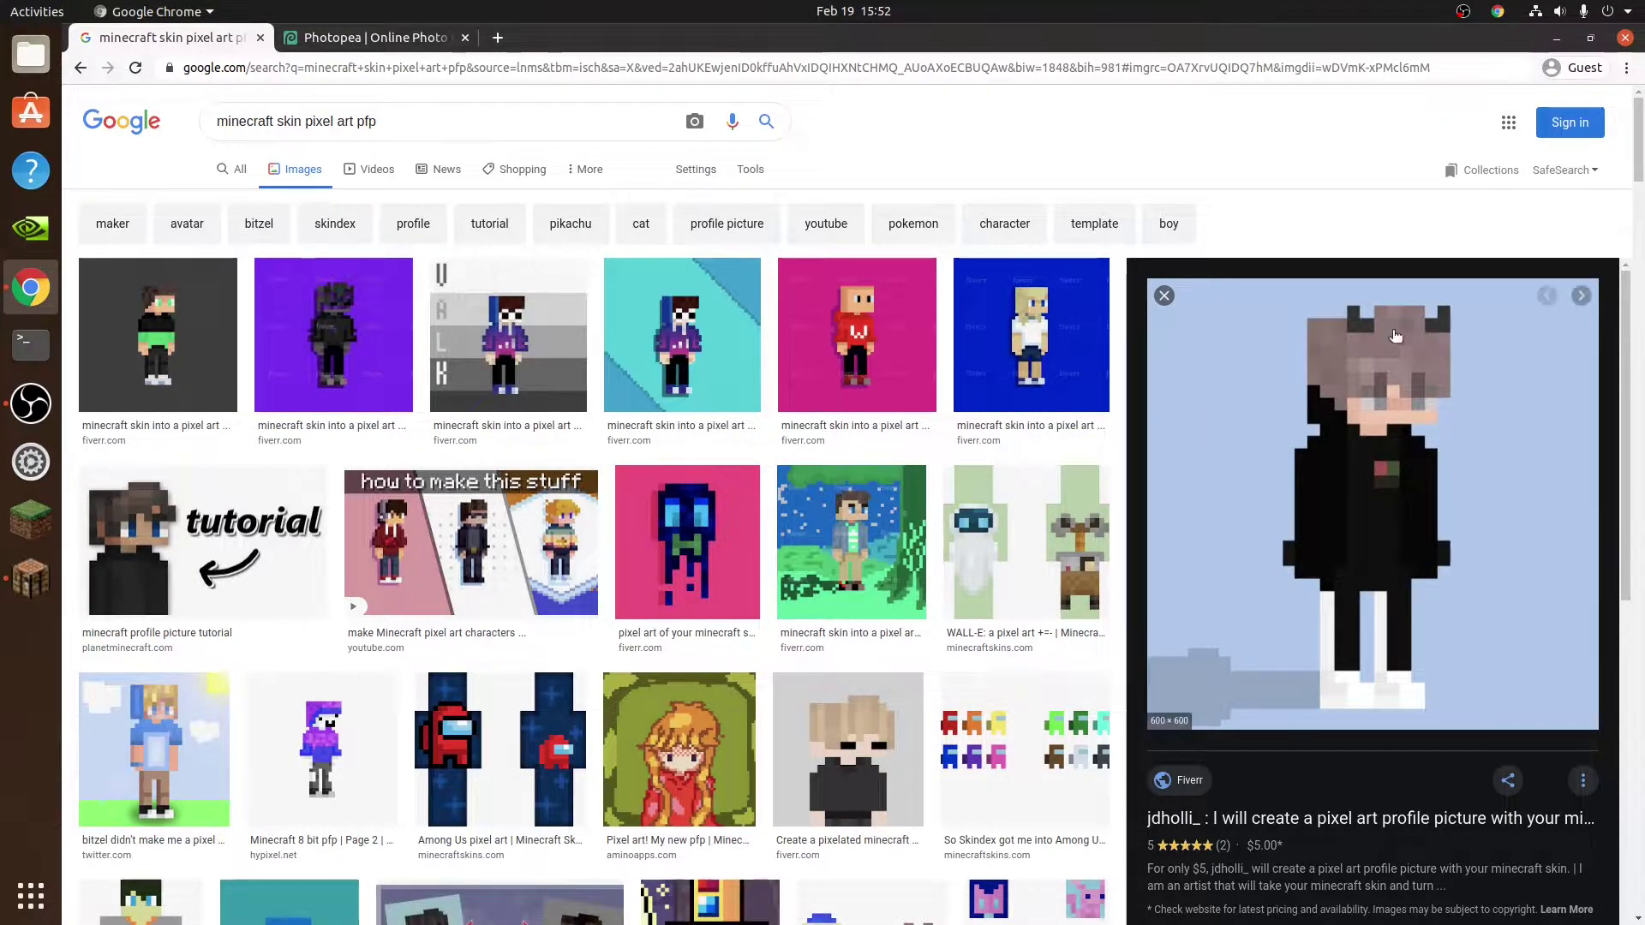
# - Bring the Lunar Client game window forward and resume play from the game menu
pyautogui.scroll(-3, 1303, 480)
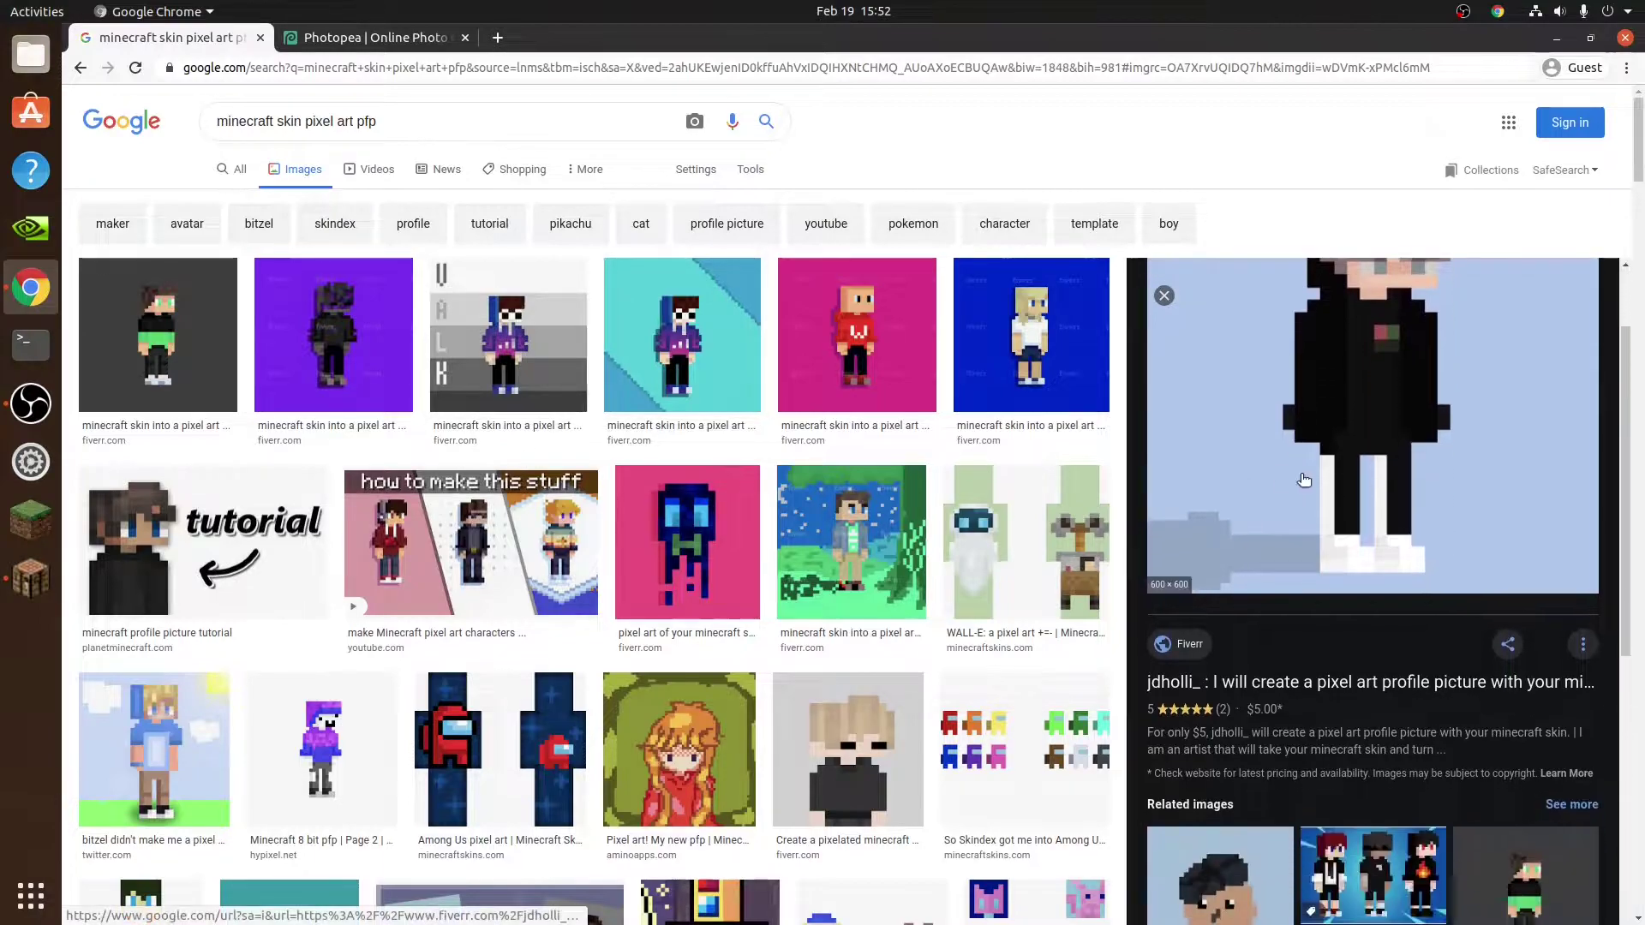
pyautogui.scroll(3, 1304, 480)
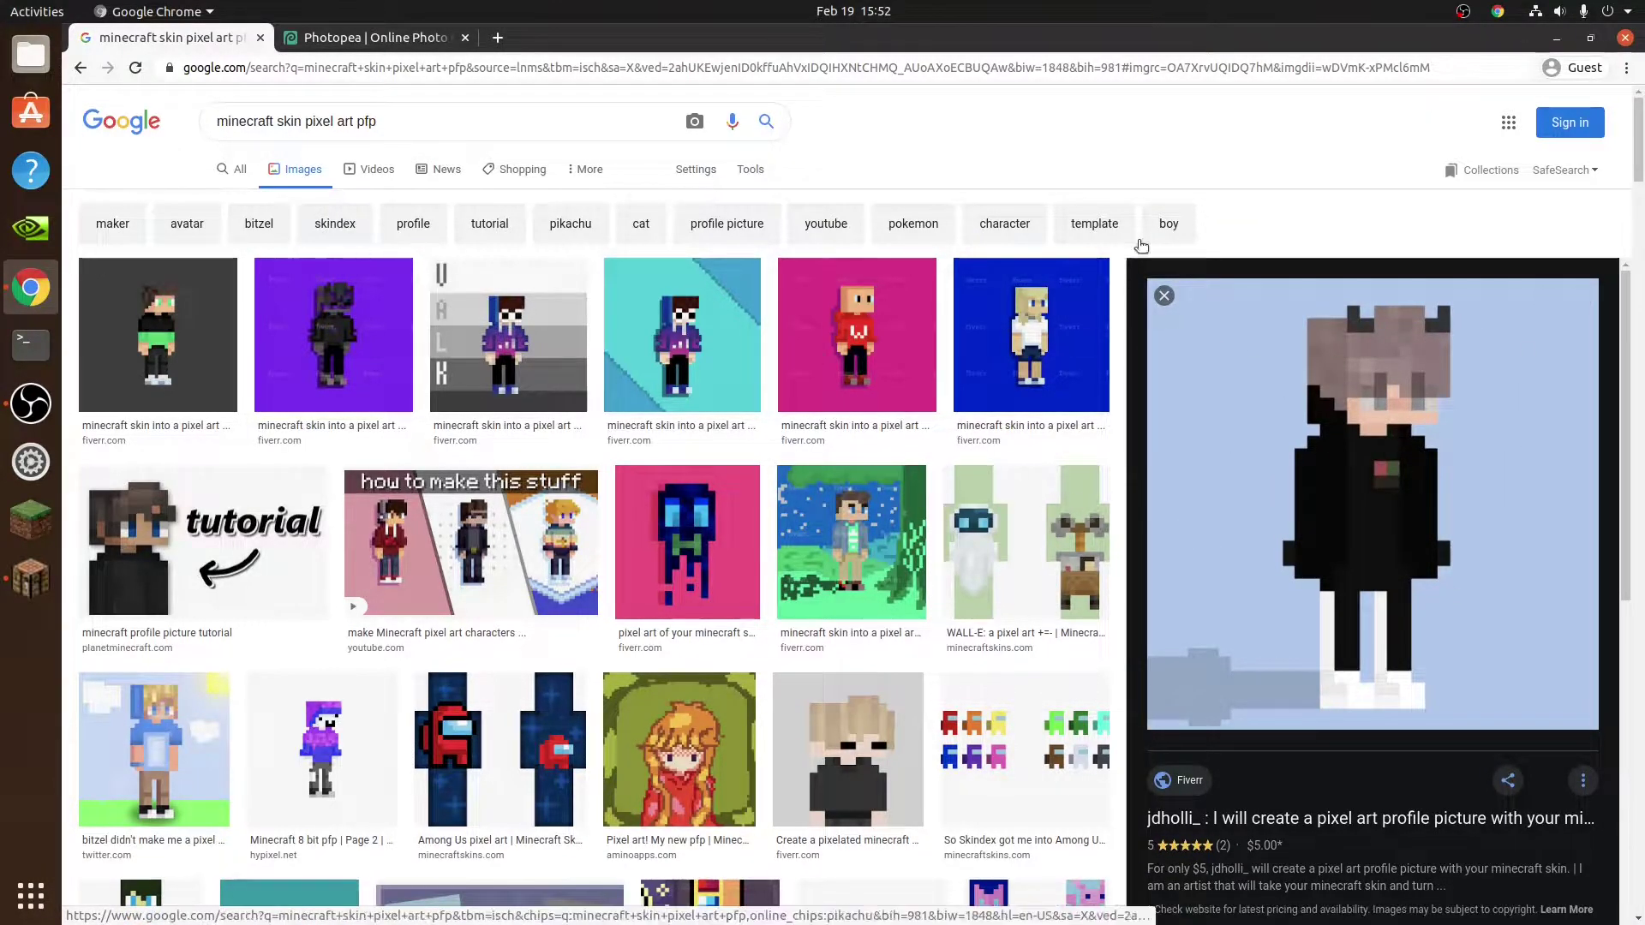
pyautogui.click(377, 38)
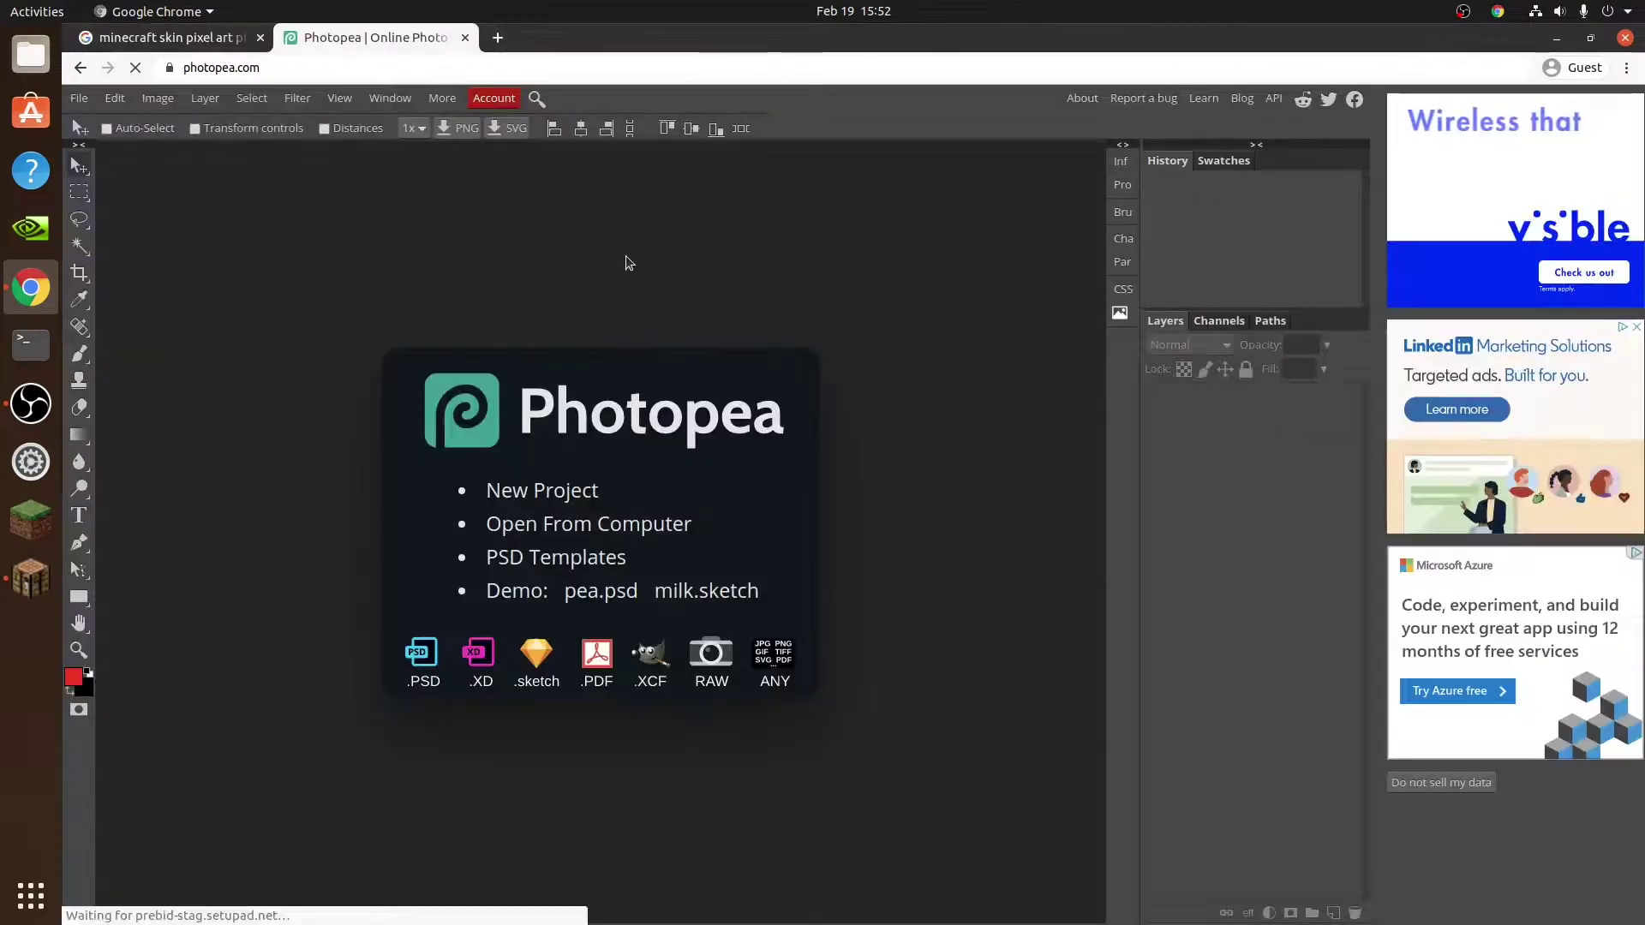
pyautogui.click(172, 38)
pyautogui.click(30, 576)
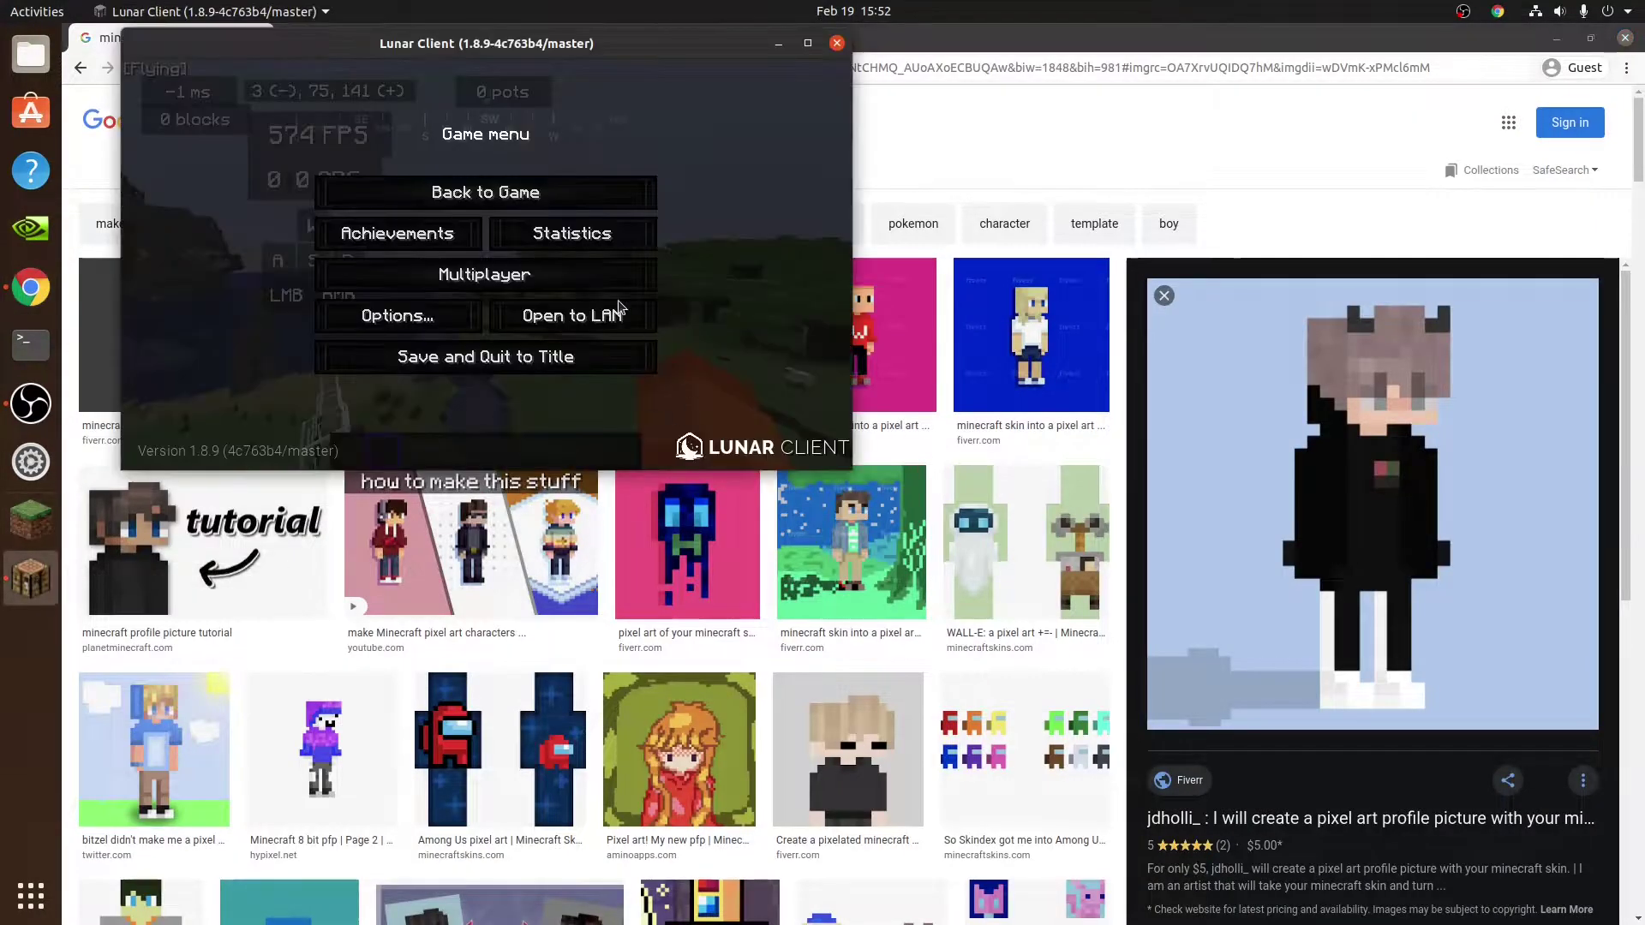
pyautogui.click(486, 193)
# - Go fullscreen and switch to third-person view to show the orange-hoodie skin
pyautogui.press('F11')
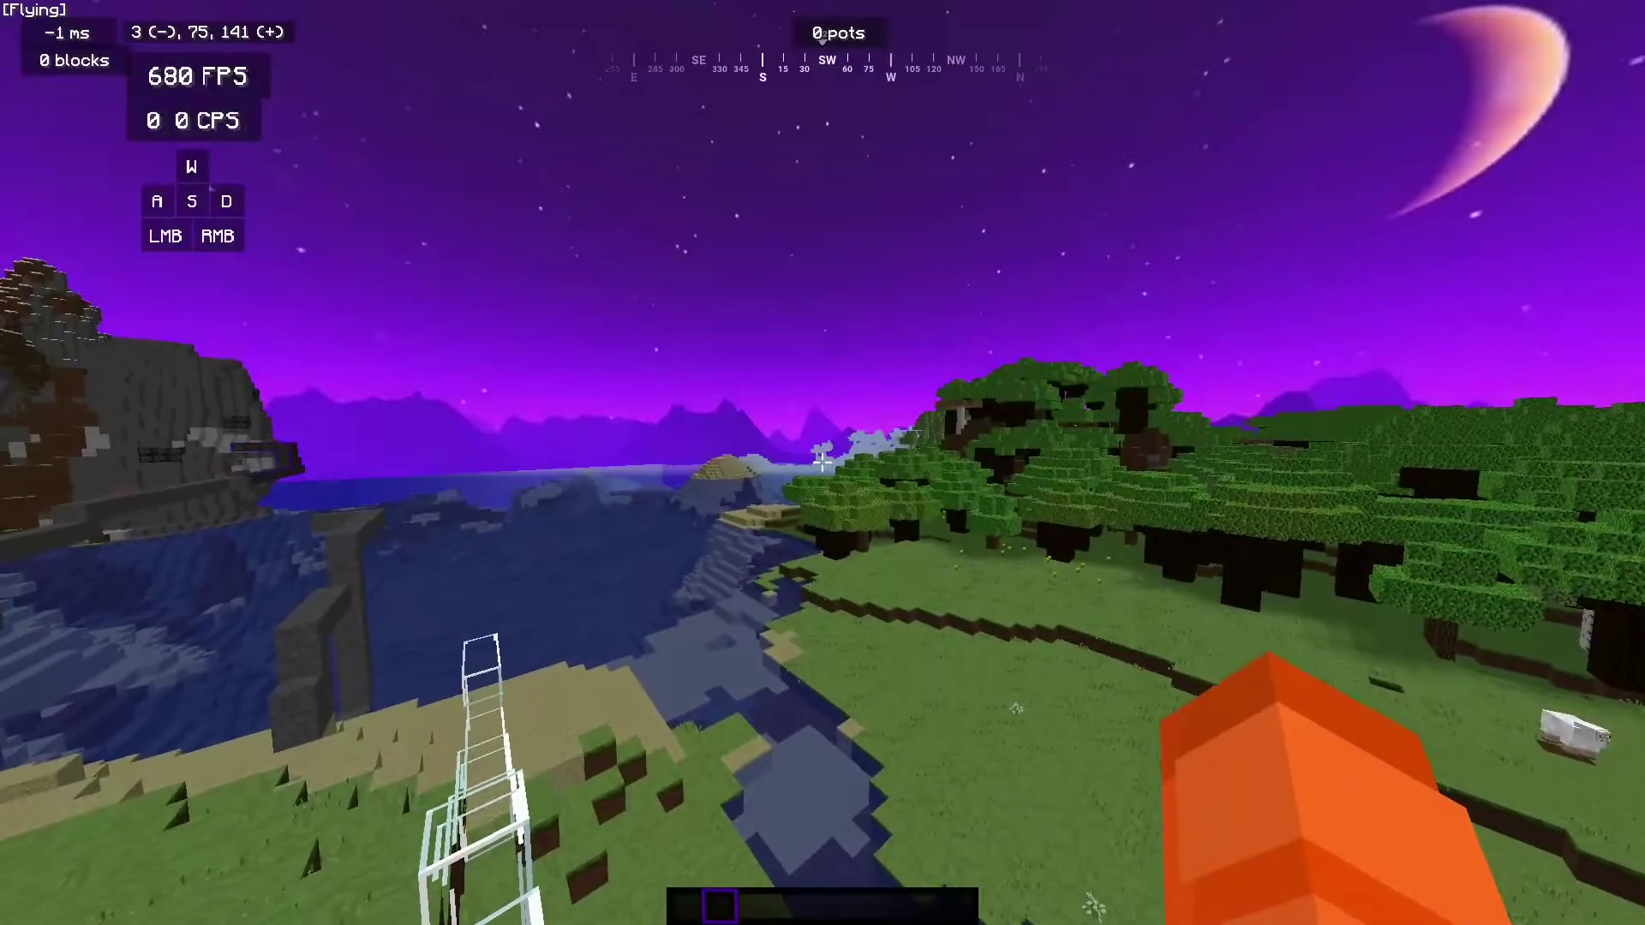
pyautogui.press('F5')
pyautogui.press('F5')
pyautogui.press('e')
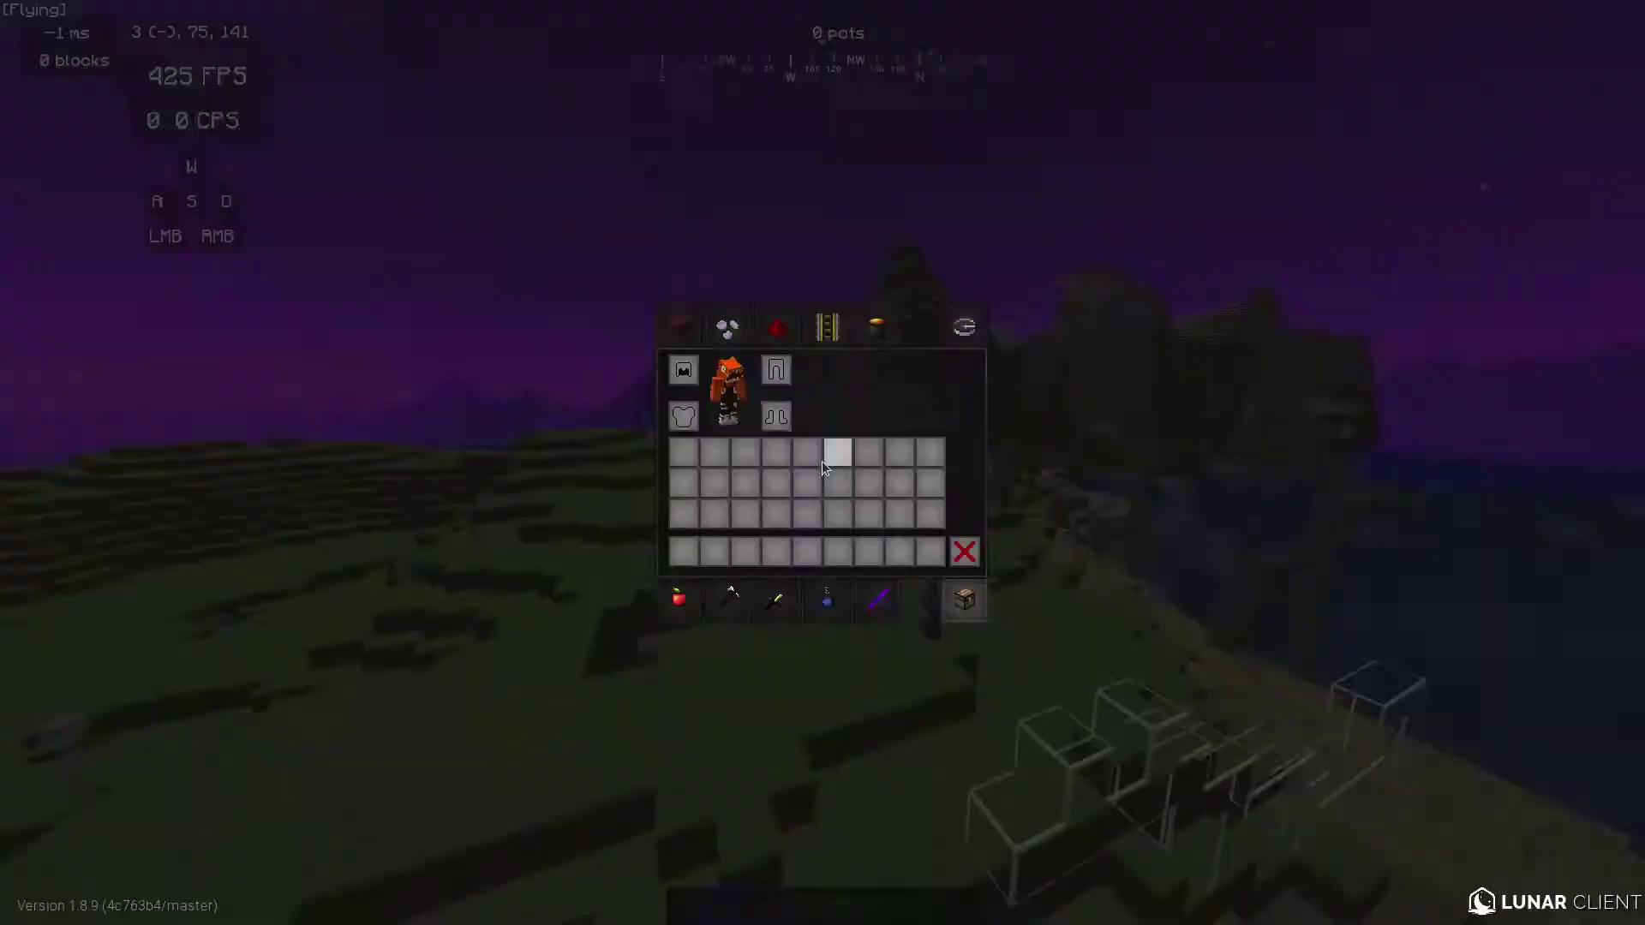
pyautogui.press('e')
pyautogui.click(822, 462)
pyautogui.click(823, 463)
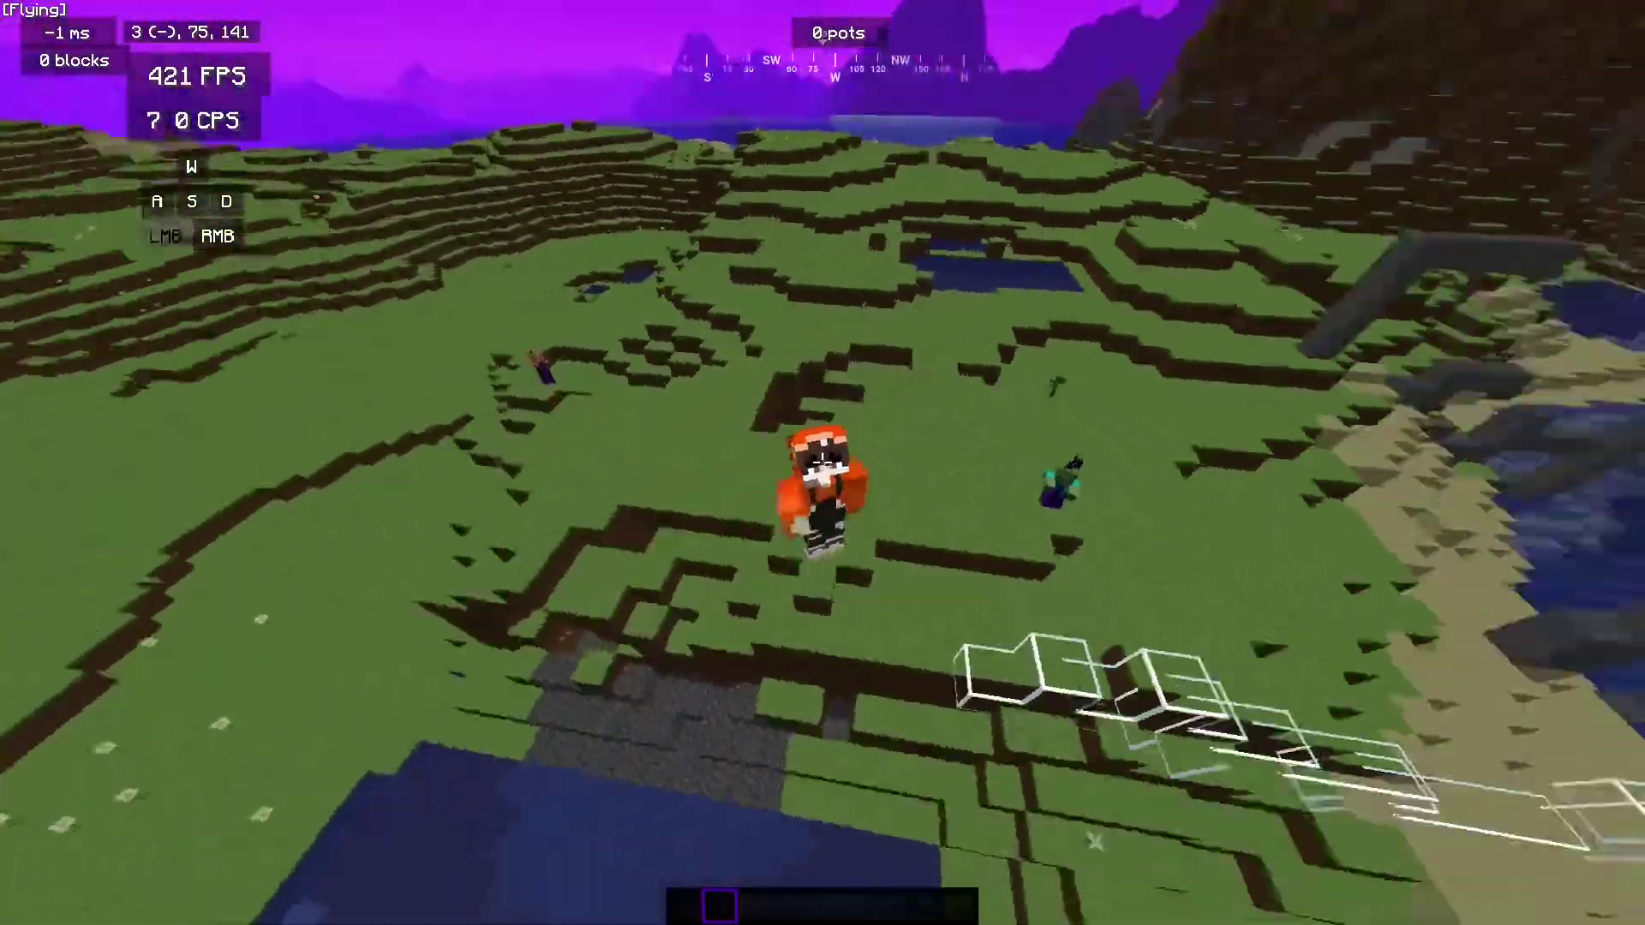
pyautogui.click(822, 463)
# - Descend toward the grass, then pause the game and leave fullscreen
pyautogui.press('shift')
pyautogui.click(823, 462)
pyautogui.click(822, 463)
pyautogui.click(822, 463)
pyautogui.click(823, 463)
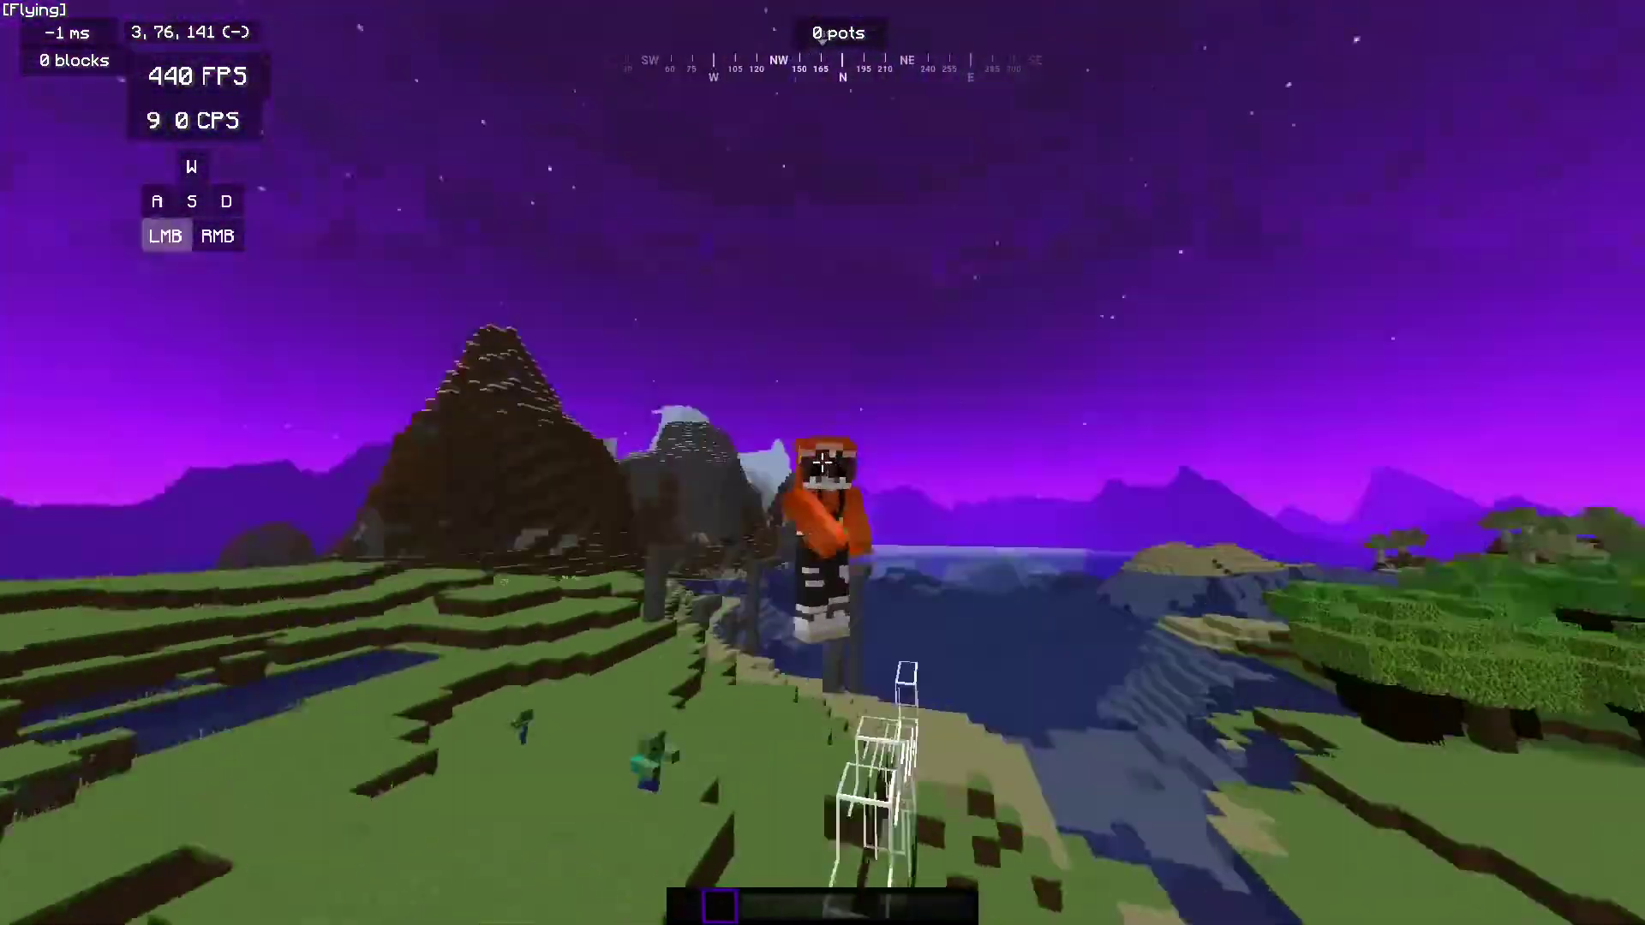
pyautogui.click(823, 462)
pyautogui.click(823, 463)
pyautogui.click(823, 463)
pyautogui.click(823, 463)
pyautogui.click(823, 463)
pyautogui.click(823, 462)
pyautogui.click(823, 463)
pyautogui.click(822, 463)
pyautogui.click(822, 463)
pyautogui.click(822, 462)
pyautogui.click(822, 463)
pyautogui.click(822, 463)
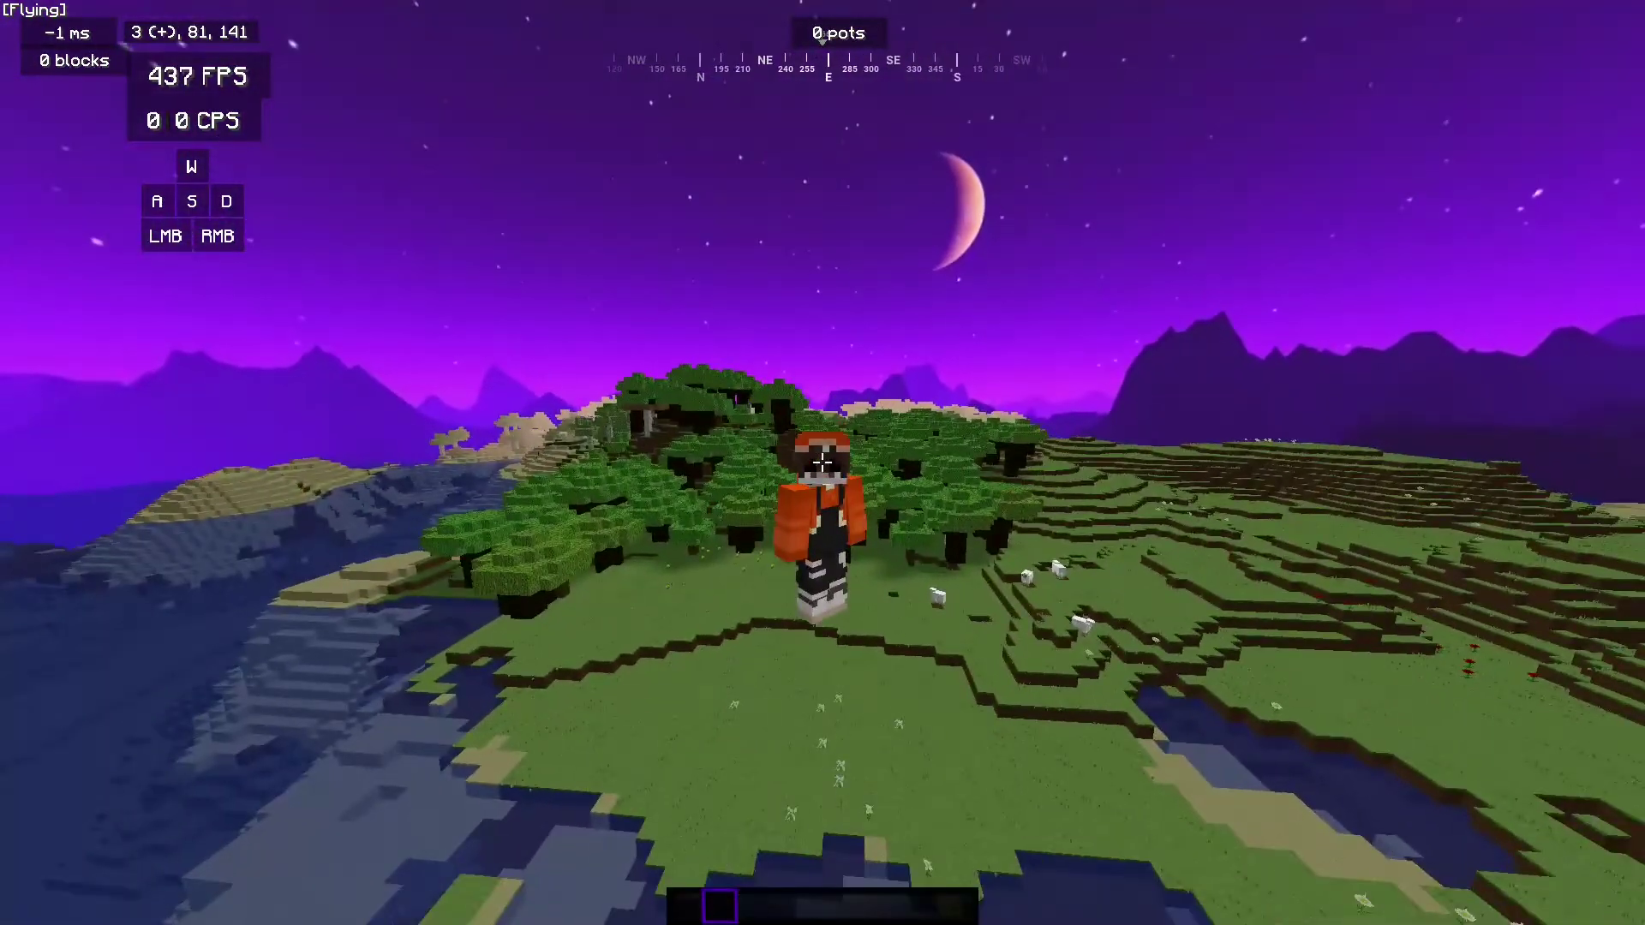
pyautogui.press('Escape')
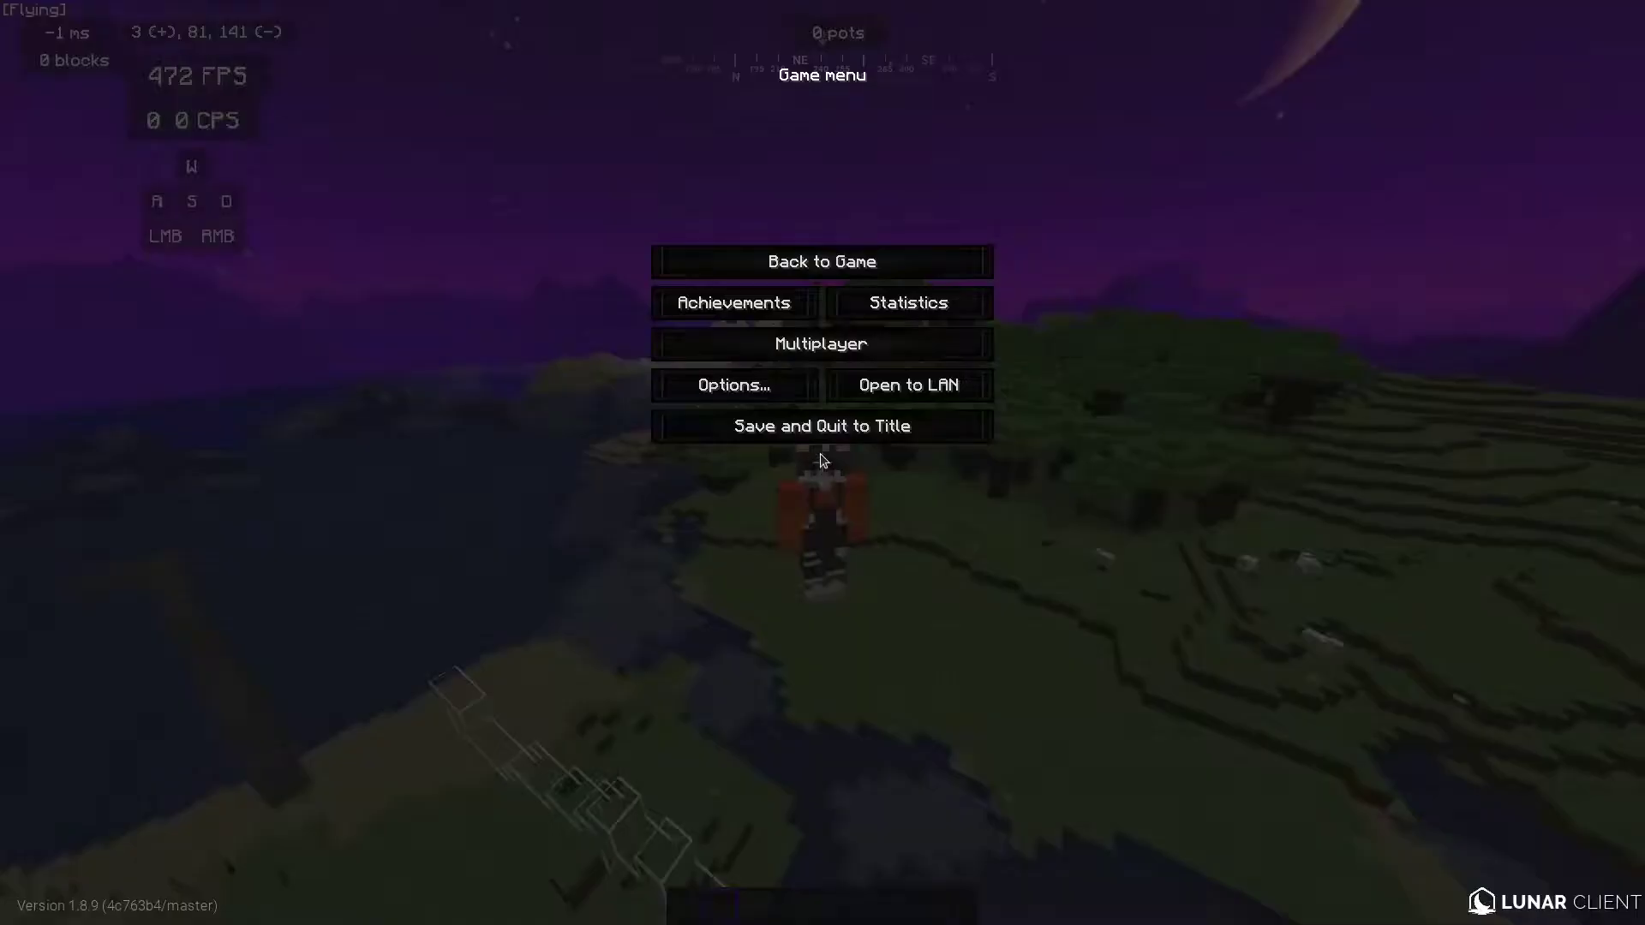
pyautogui.press('F11')
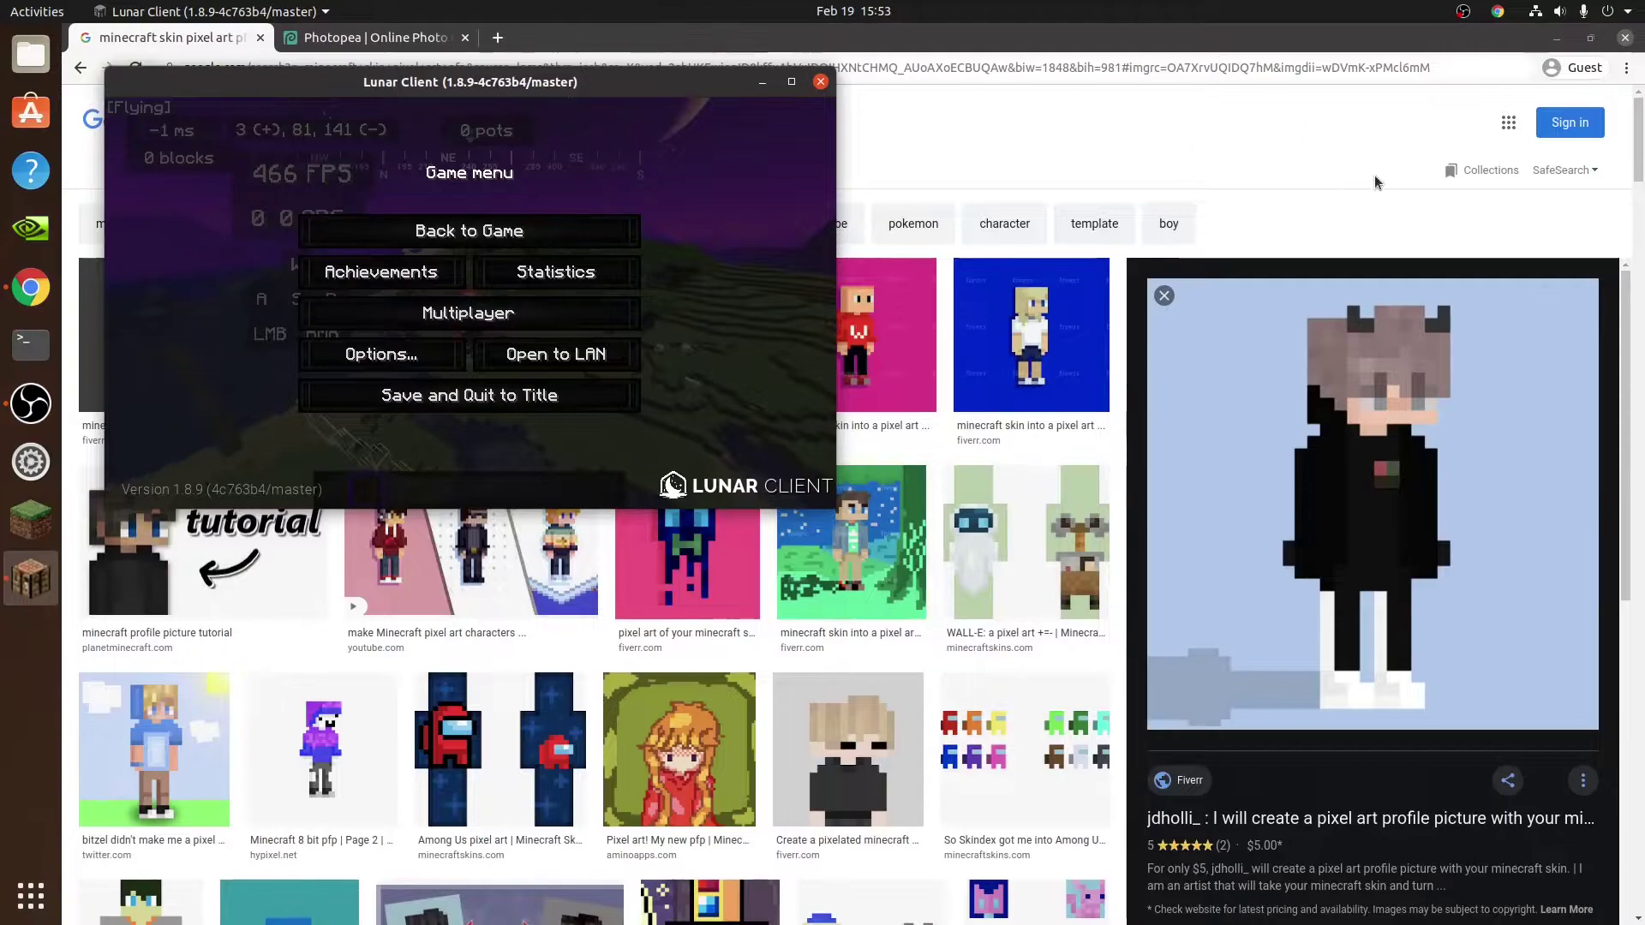
# - Save the Google Images pixel-art preview as a JPEG download, then go to Photopea
pyautogui.click(855, 180)
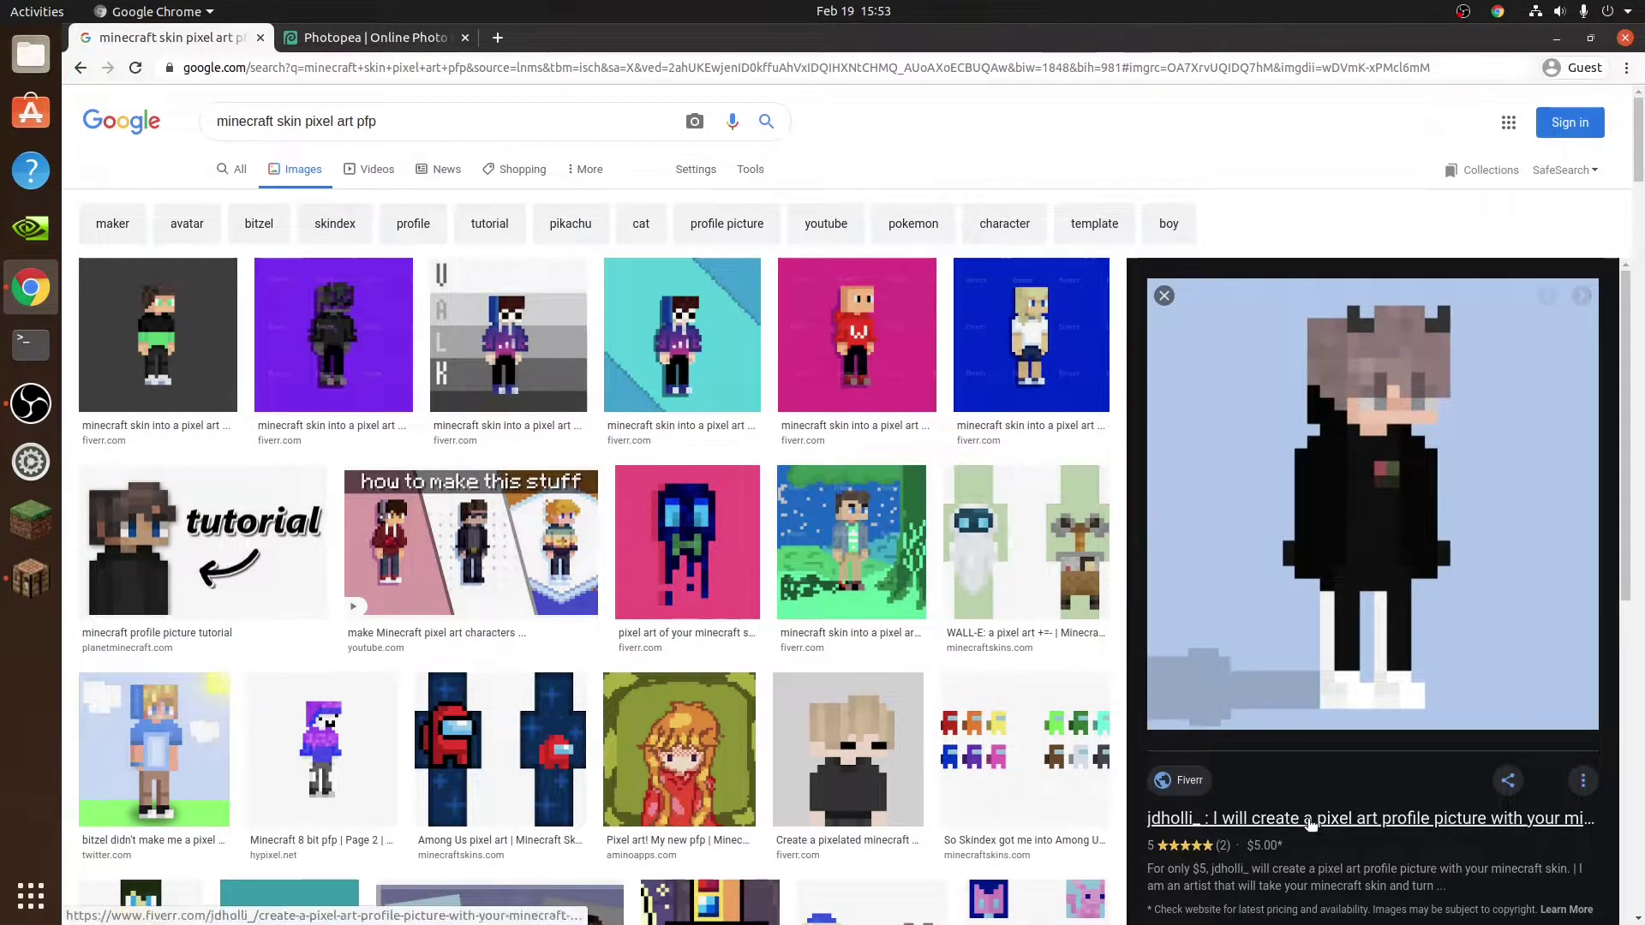
pyautogui.rightClick(1309, 449)
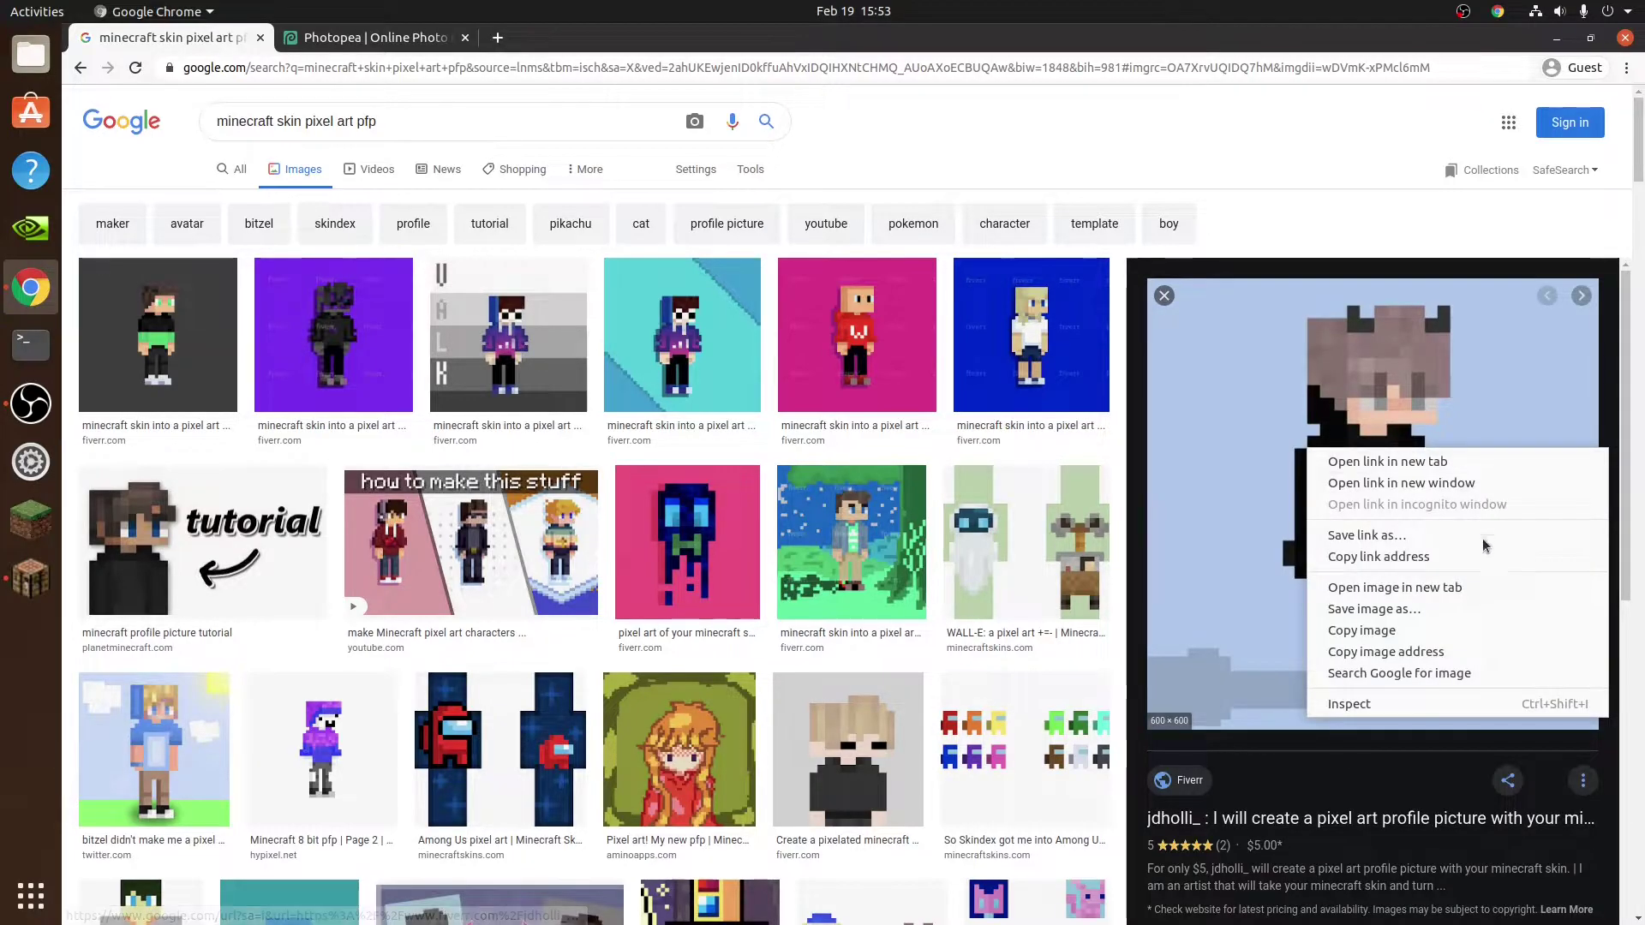
pyautogui.click(1457, 609)
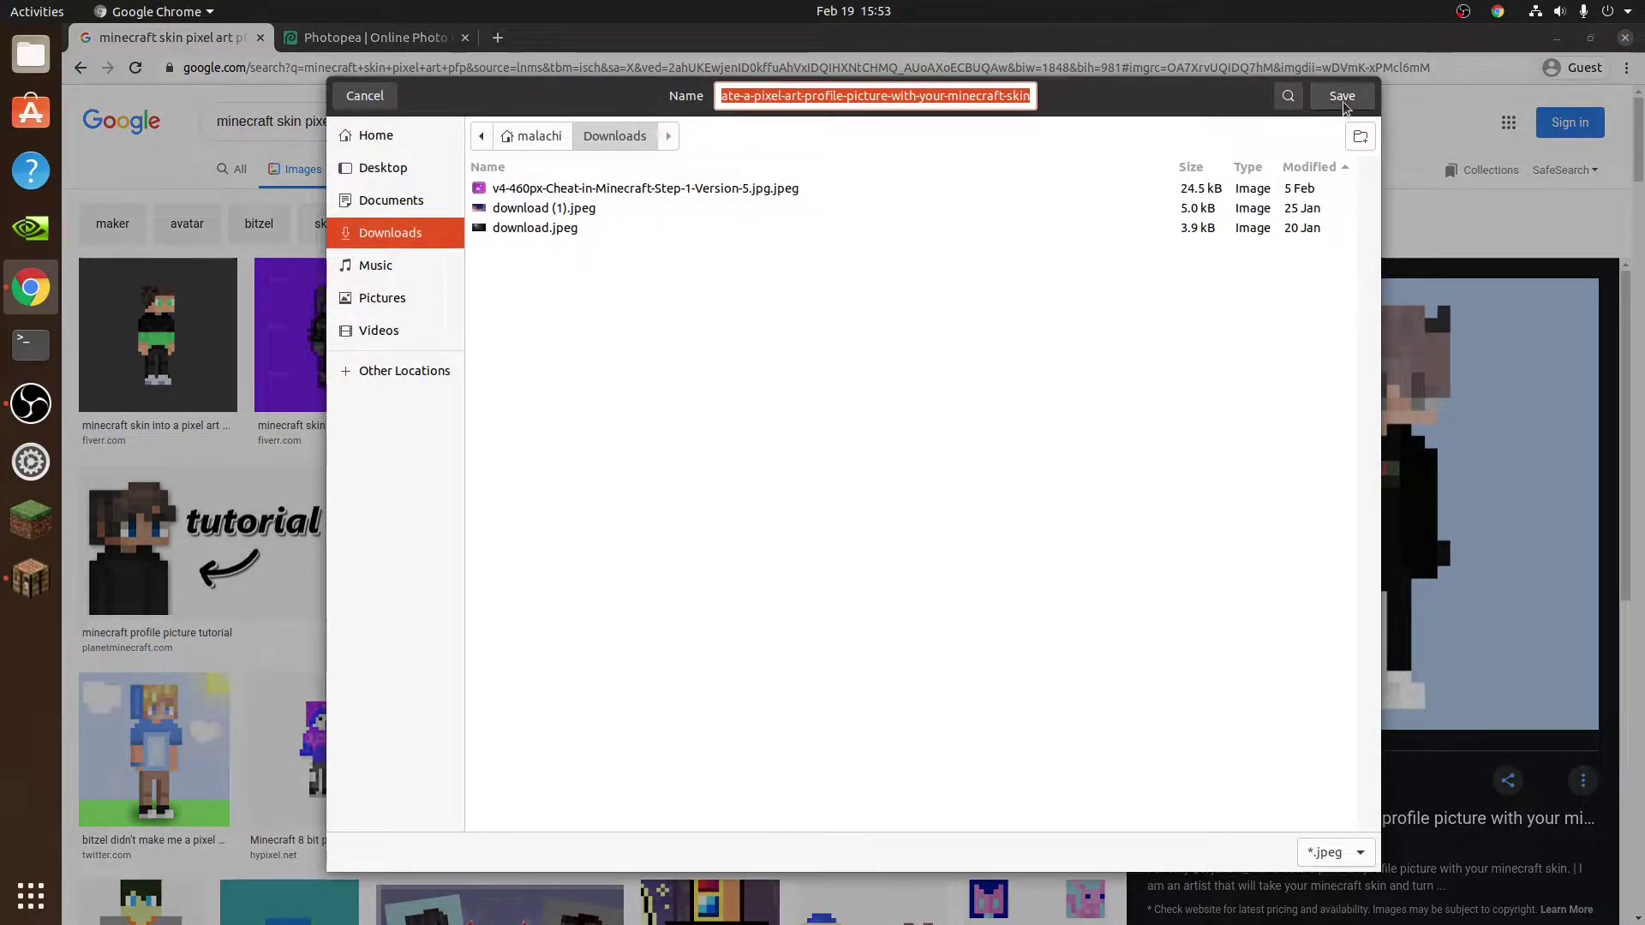
pyautogui.click(1343, 96)
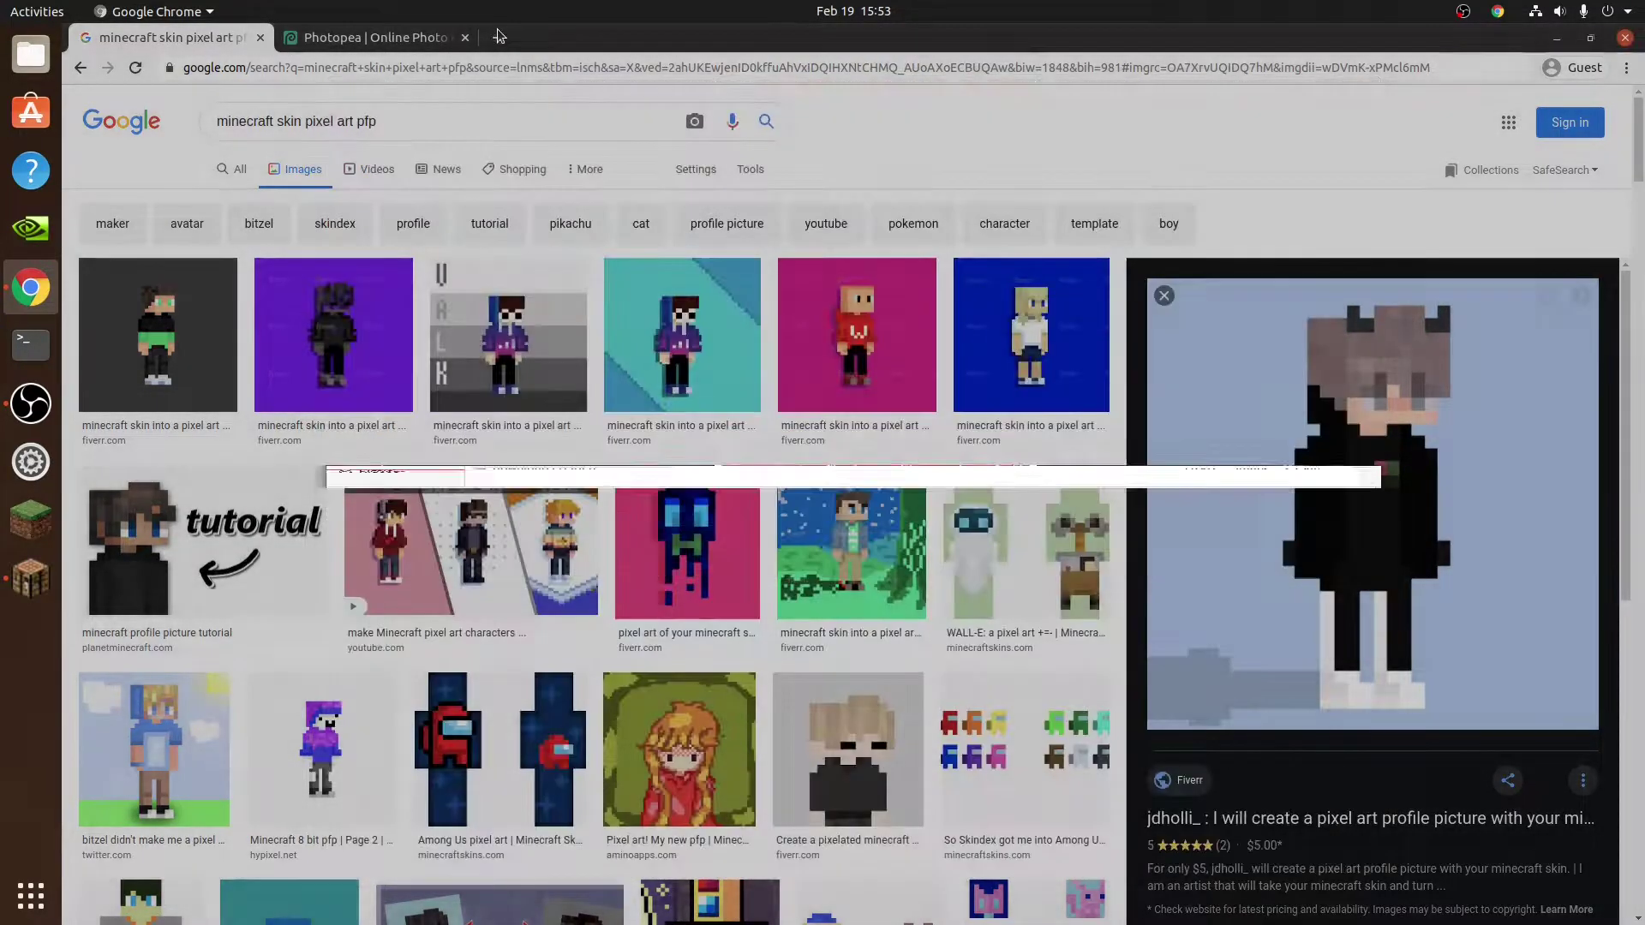
pyautogui.click(368, 37)
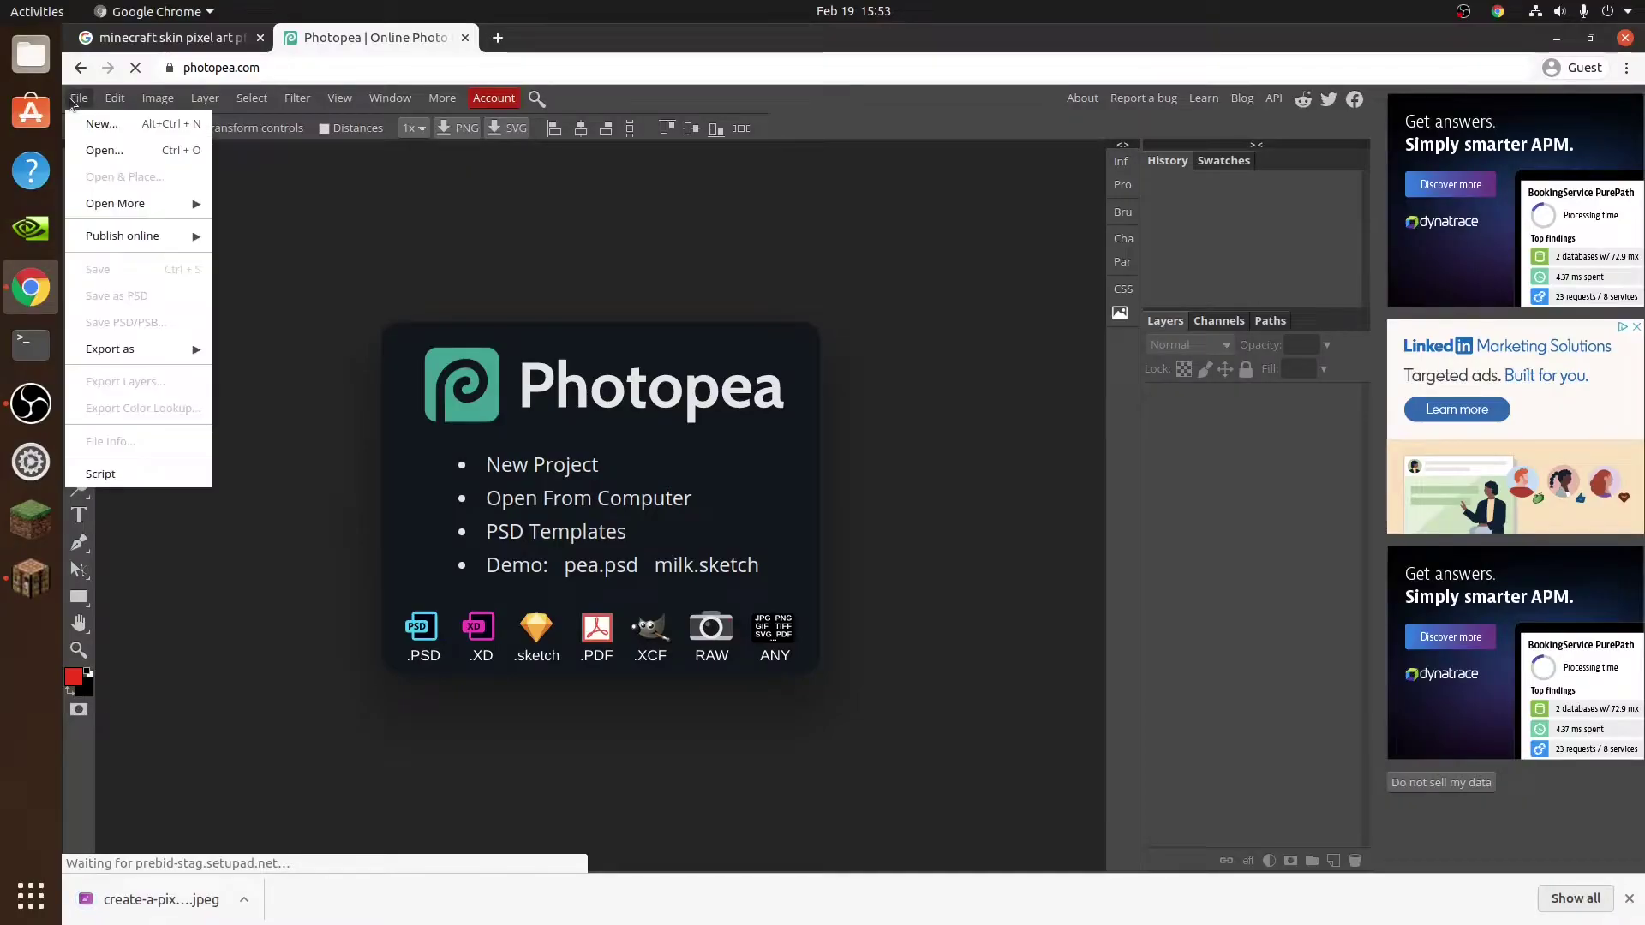
# - Open the downloaded pixel-art JPEG from the Downloads folder
pyautogui.click(116, 151)
pyautogui.click(417, 265)
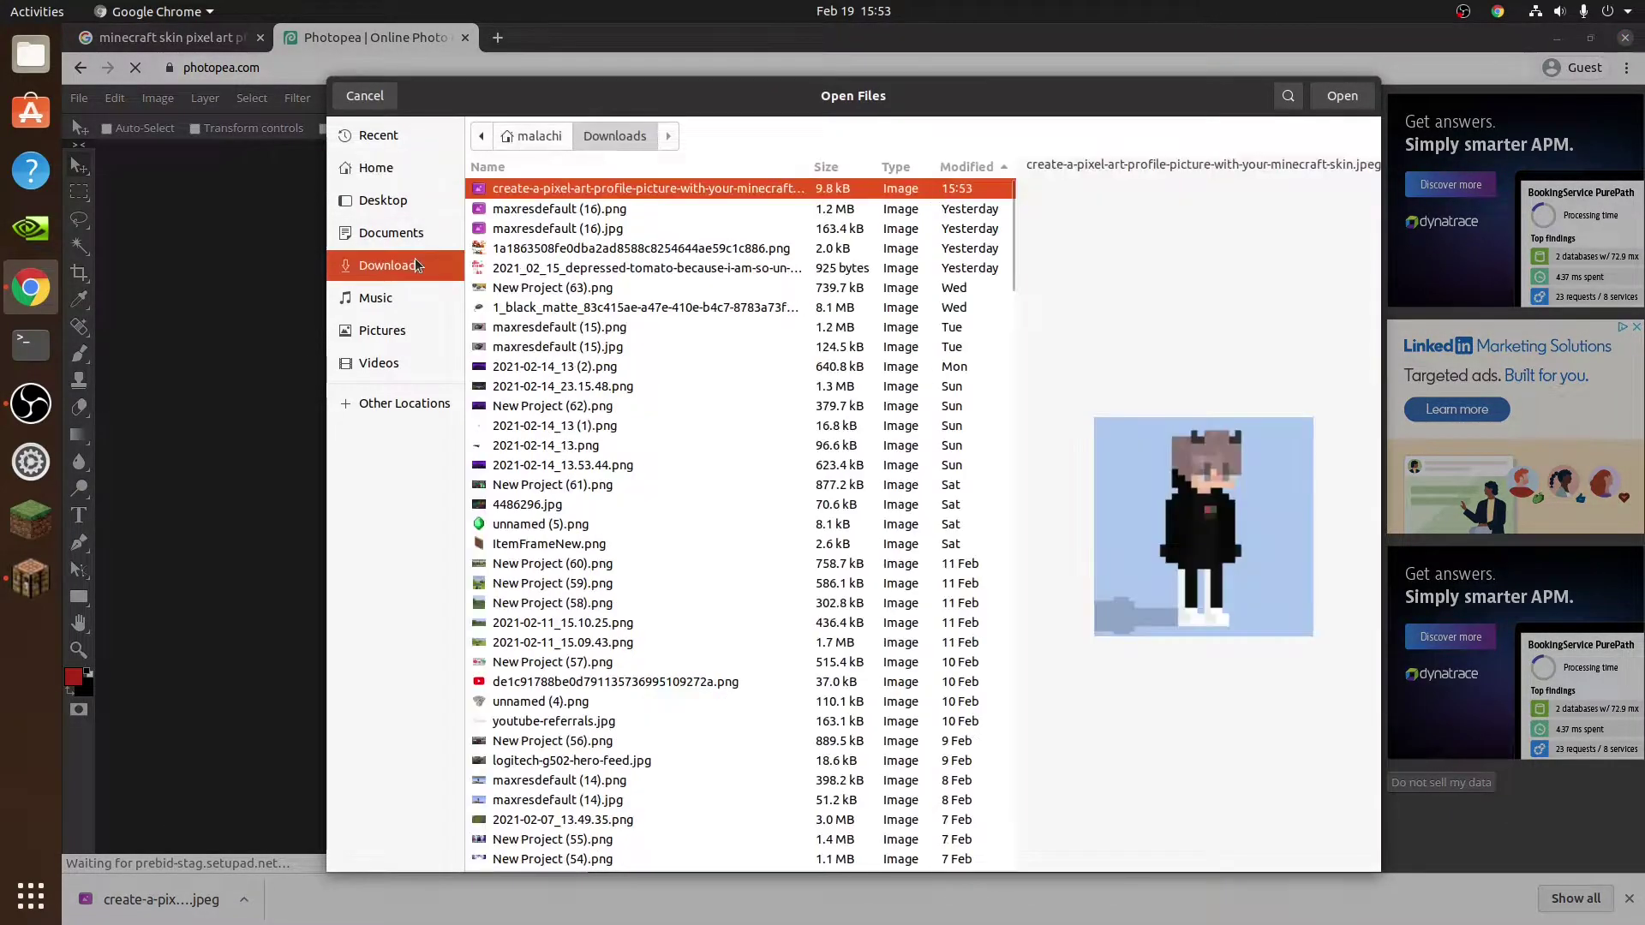
pyautogui.press('Return')
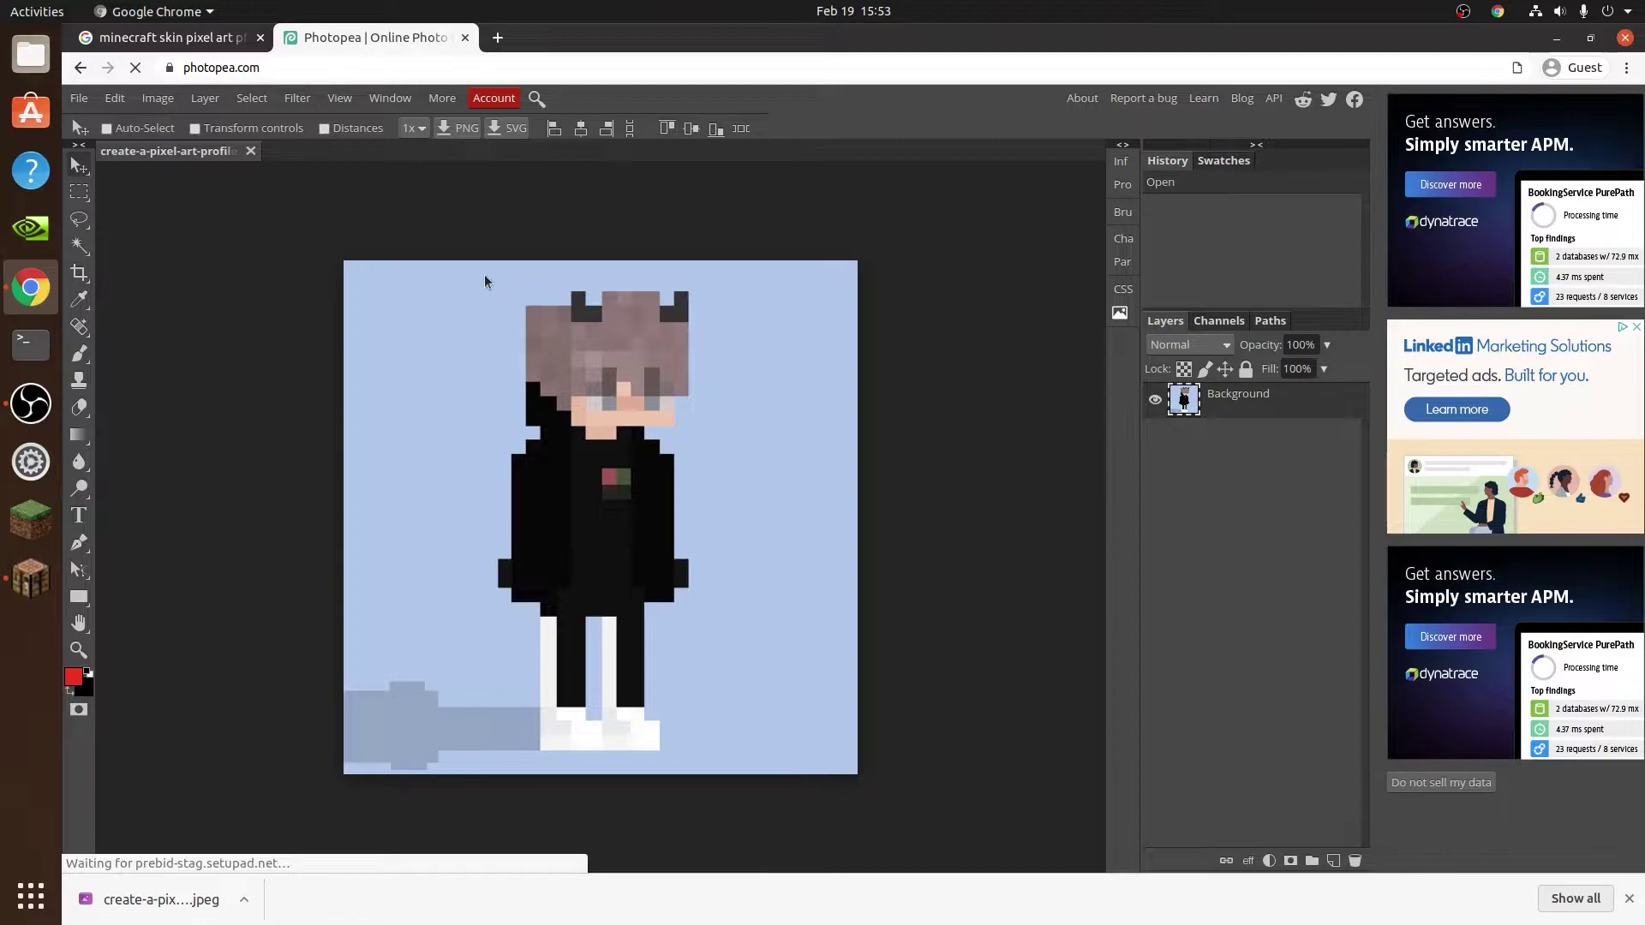
# - Start a Free Transform on the image from its top-left corner handle
pyautogui.click(124, 101)
pyautogui.click(204, 496)
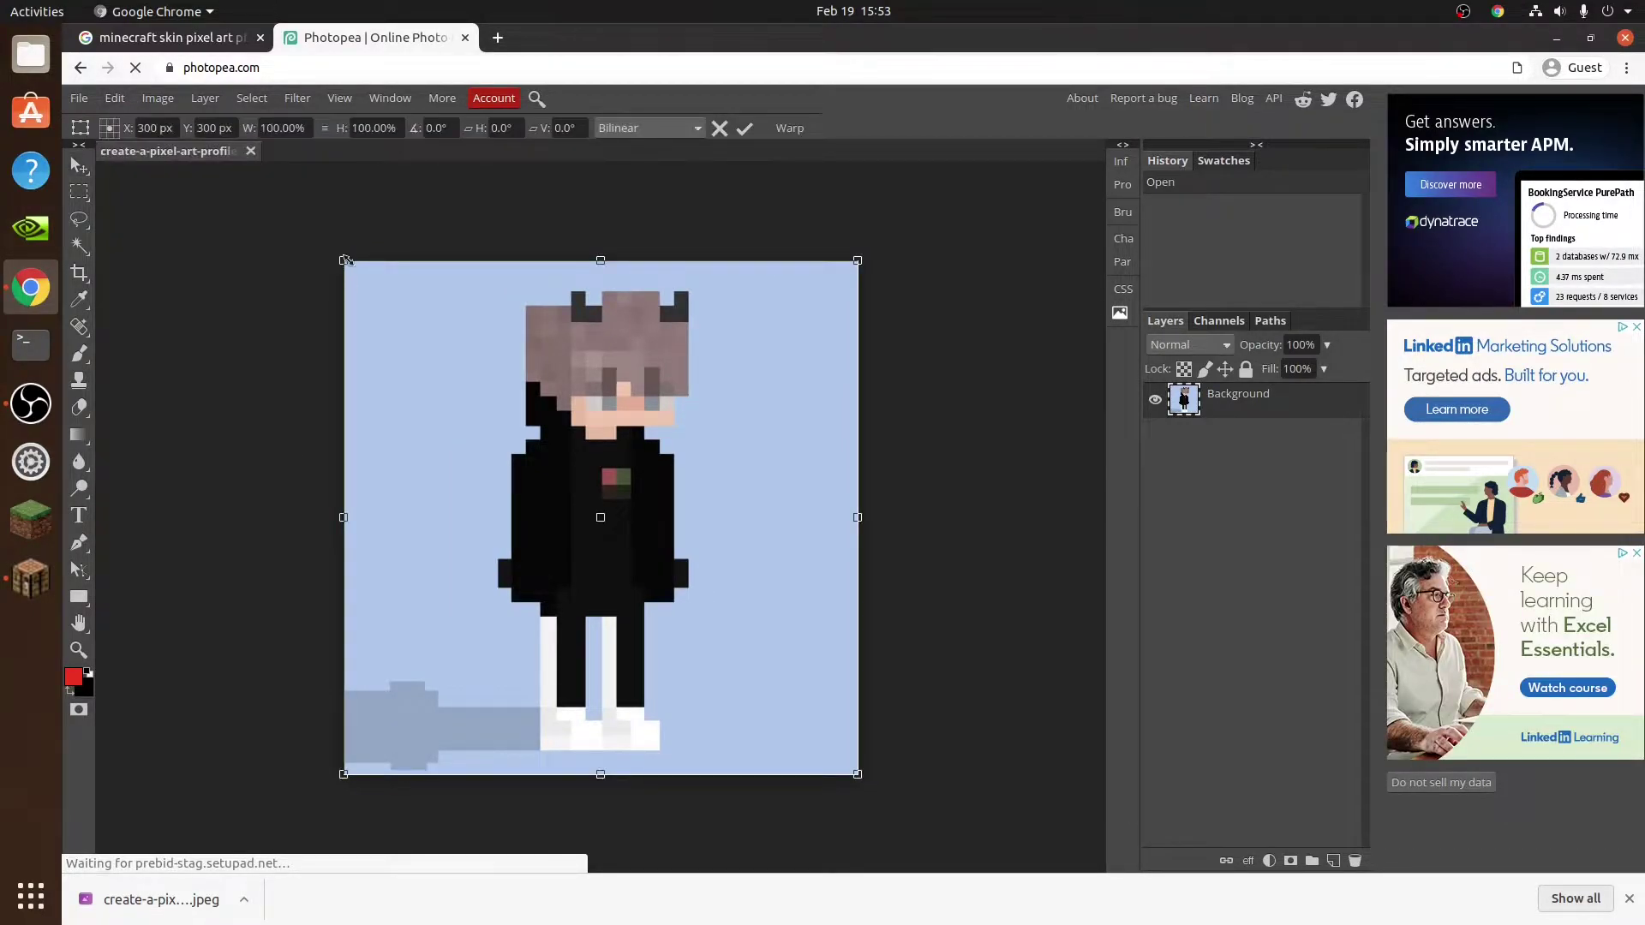
pyautogui.moveTo(345, 261); pyautogui.dragTo(345, 260)
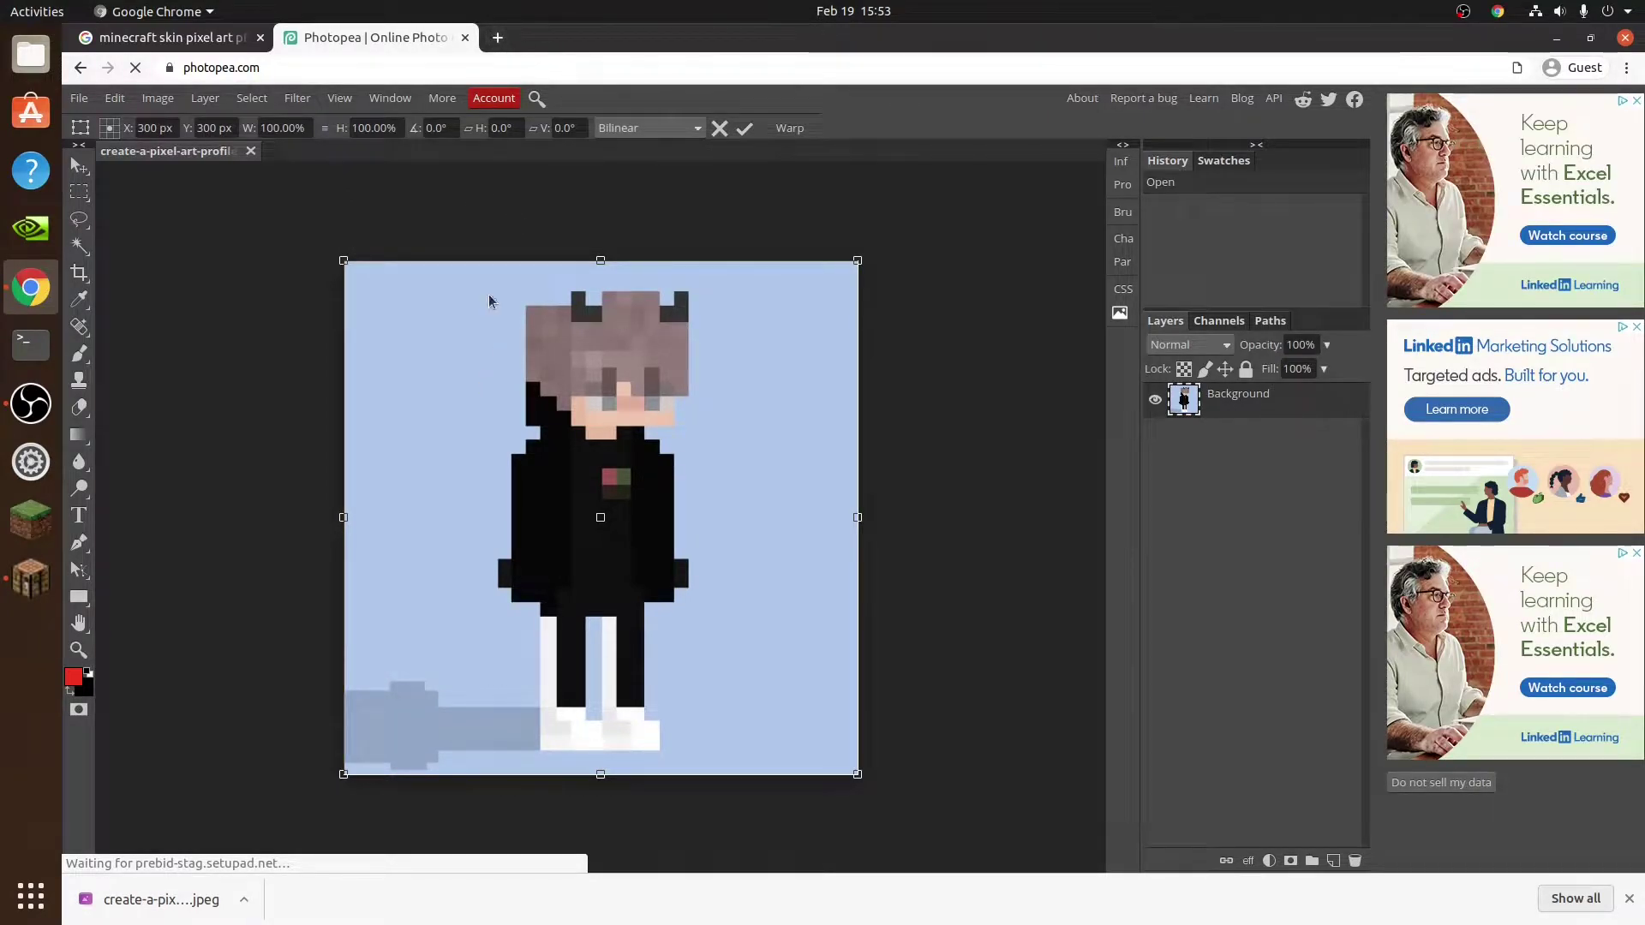
# - Load photopea.com in a new browser tab
pyautogui.click(497, 37)
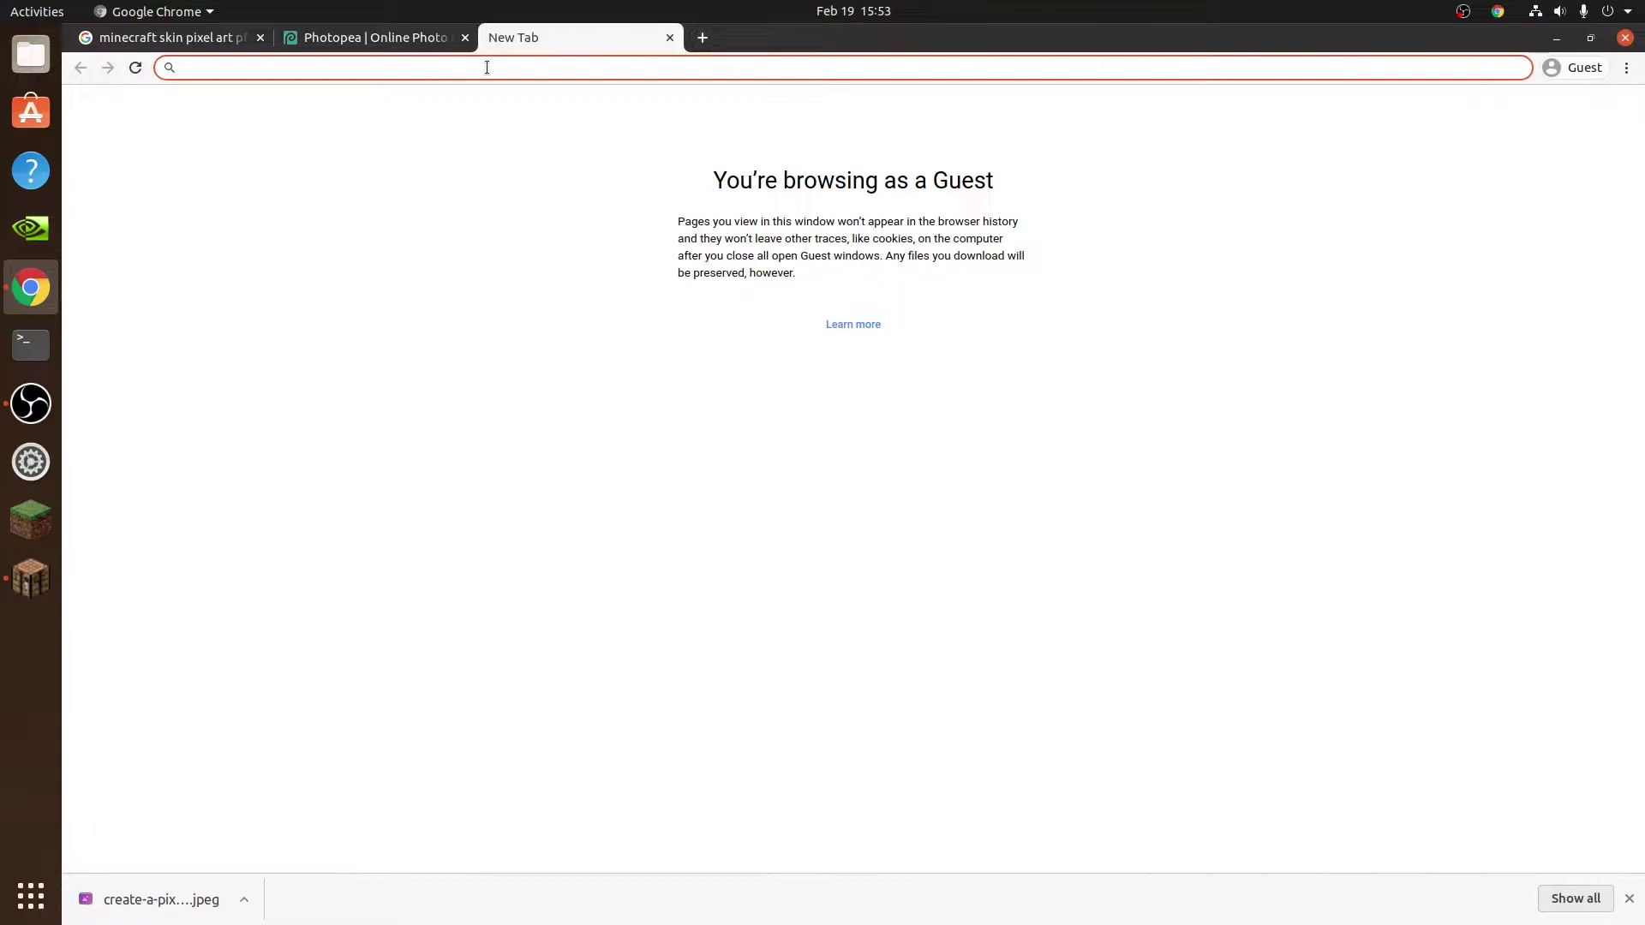
pyautogui.write('photopea.co')
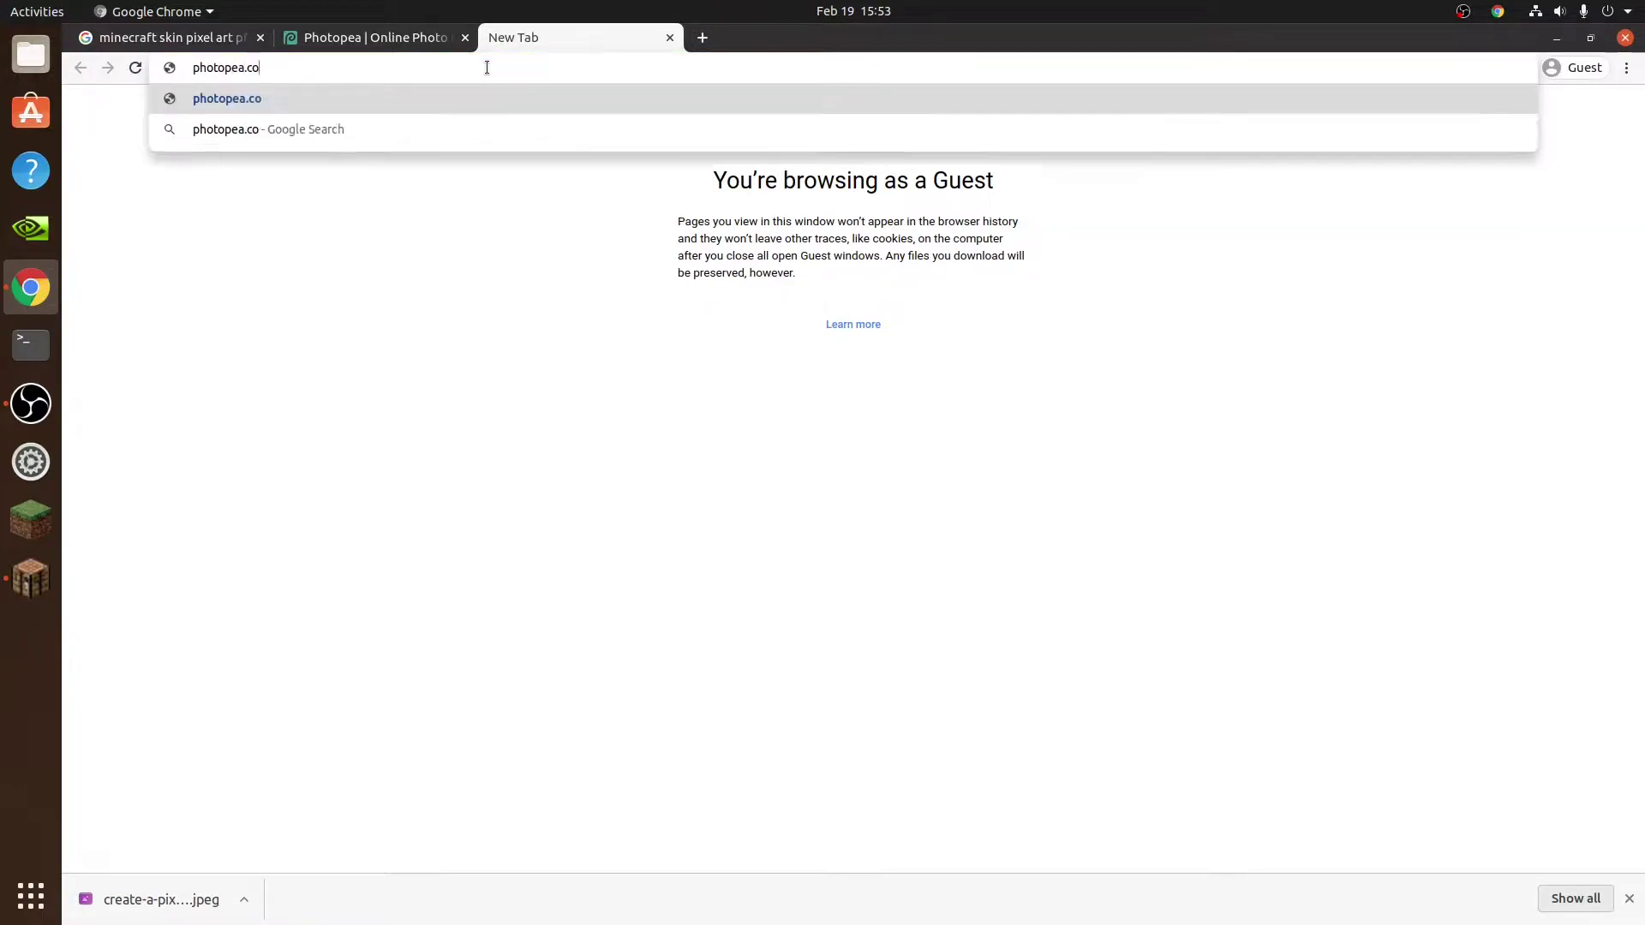
pyautogui.press('Return')
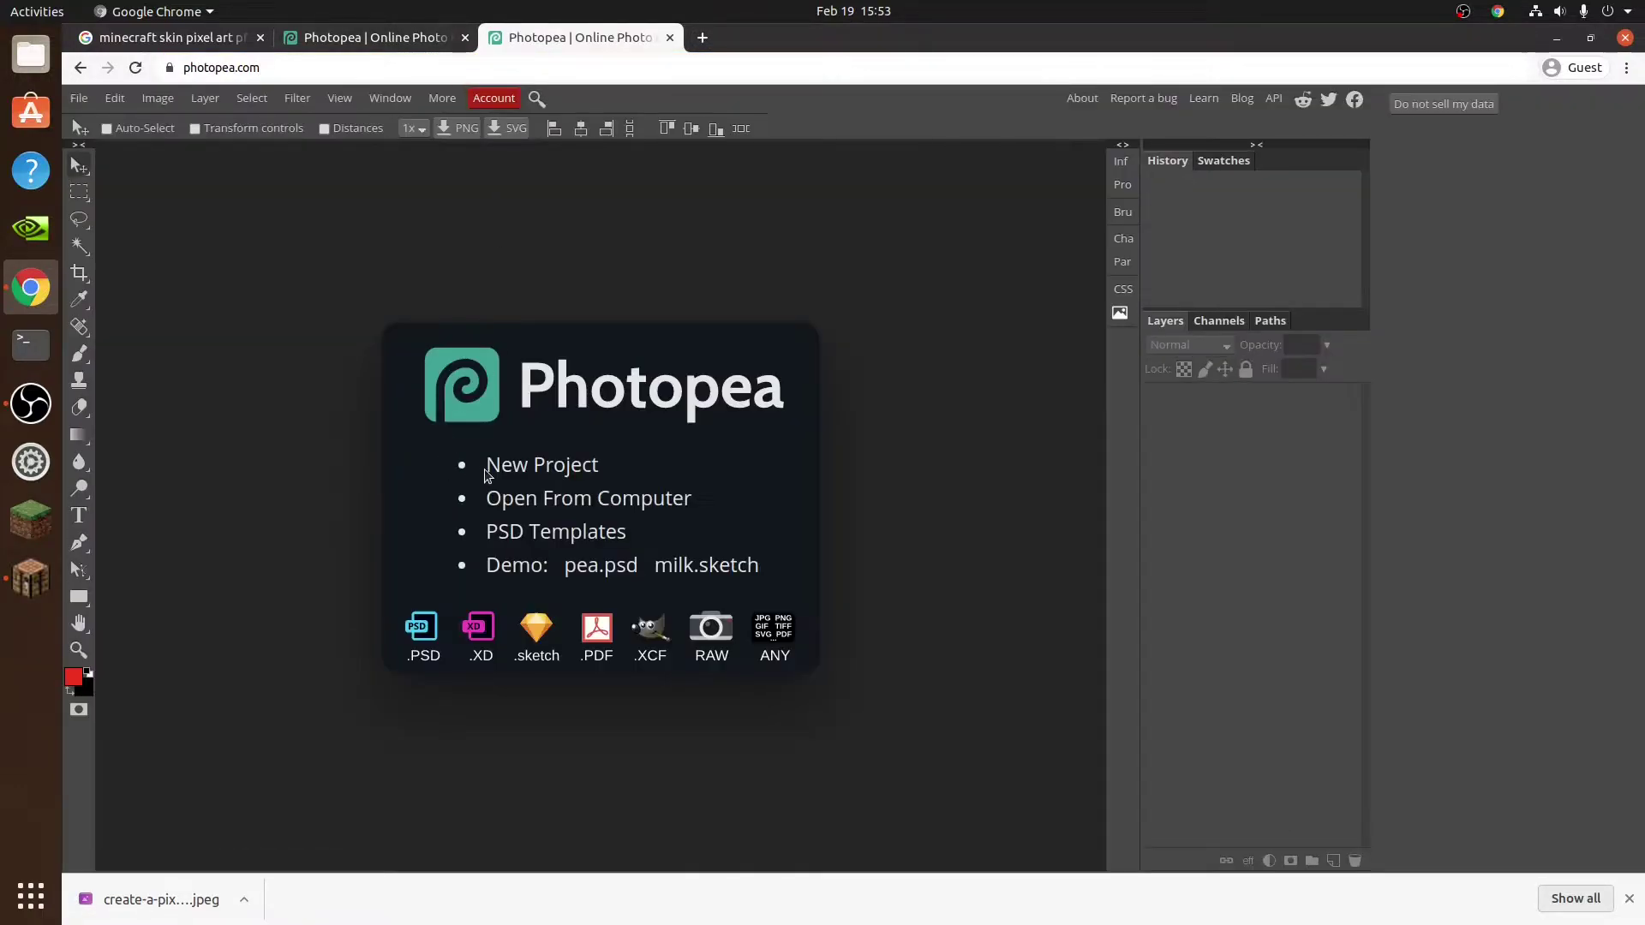
# - Create a new 32 × 32 px project with a transparent background
pyautogui.click(487, 467)
pyautogui.click(257, 279)
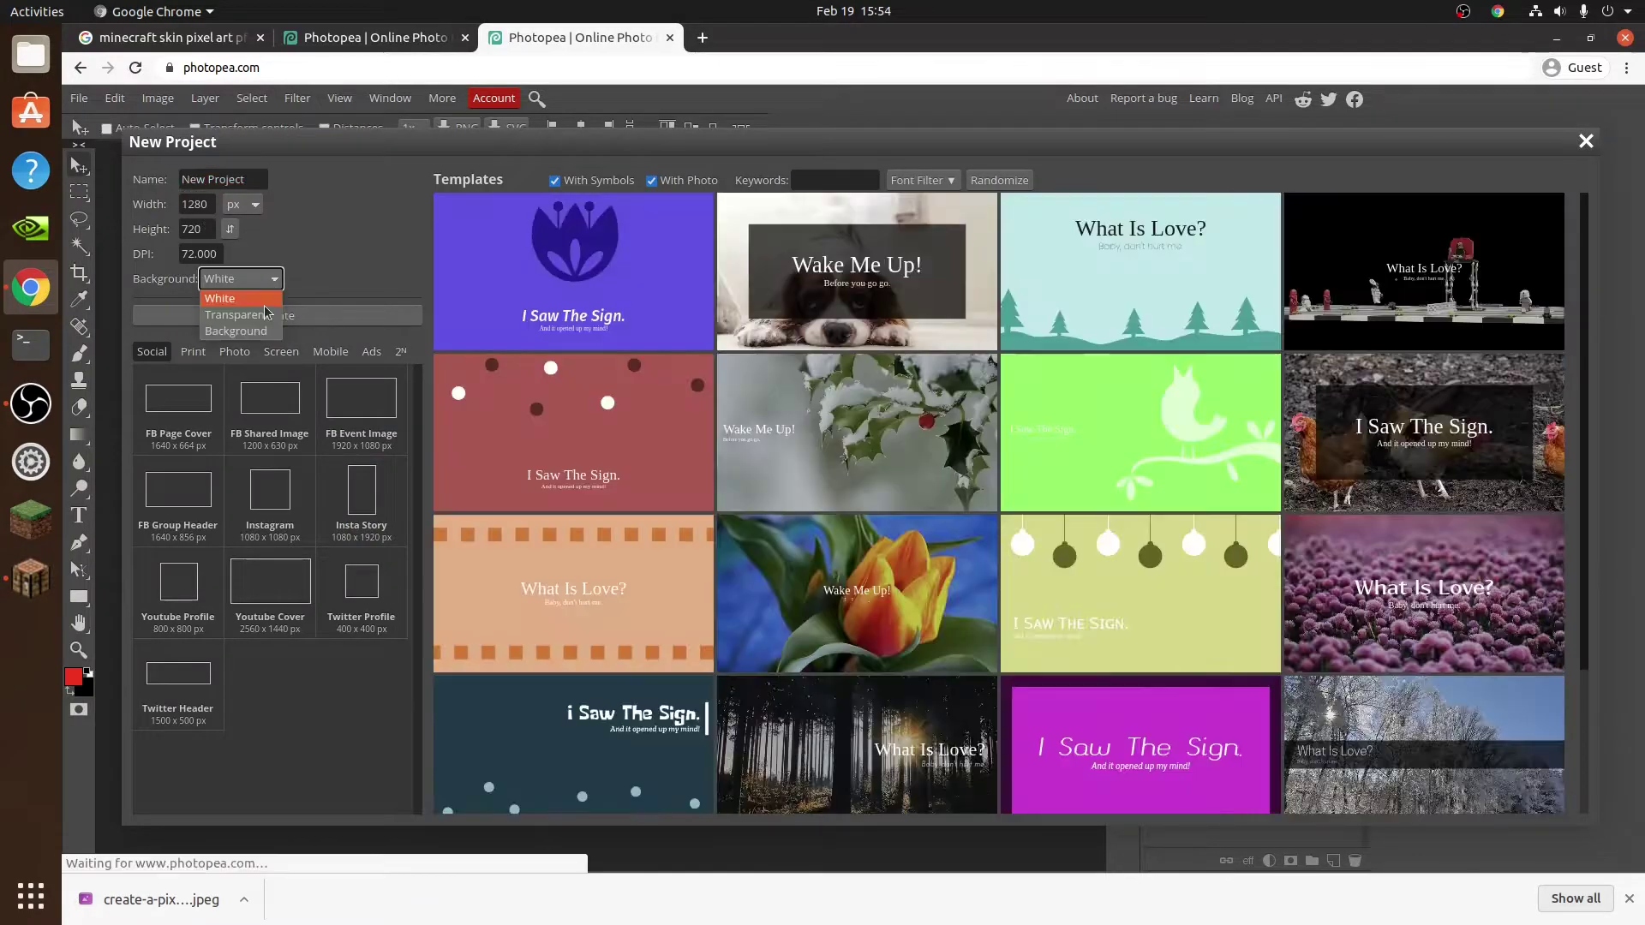
pyautogui.click(266, 314)
pyautogui.click(205, 229)
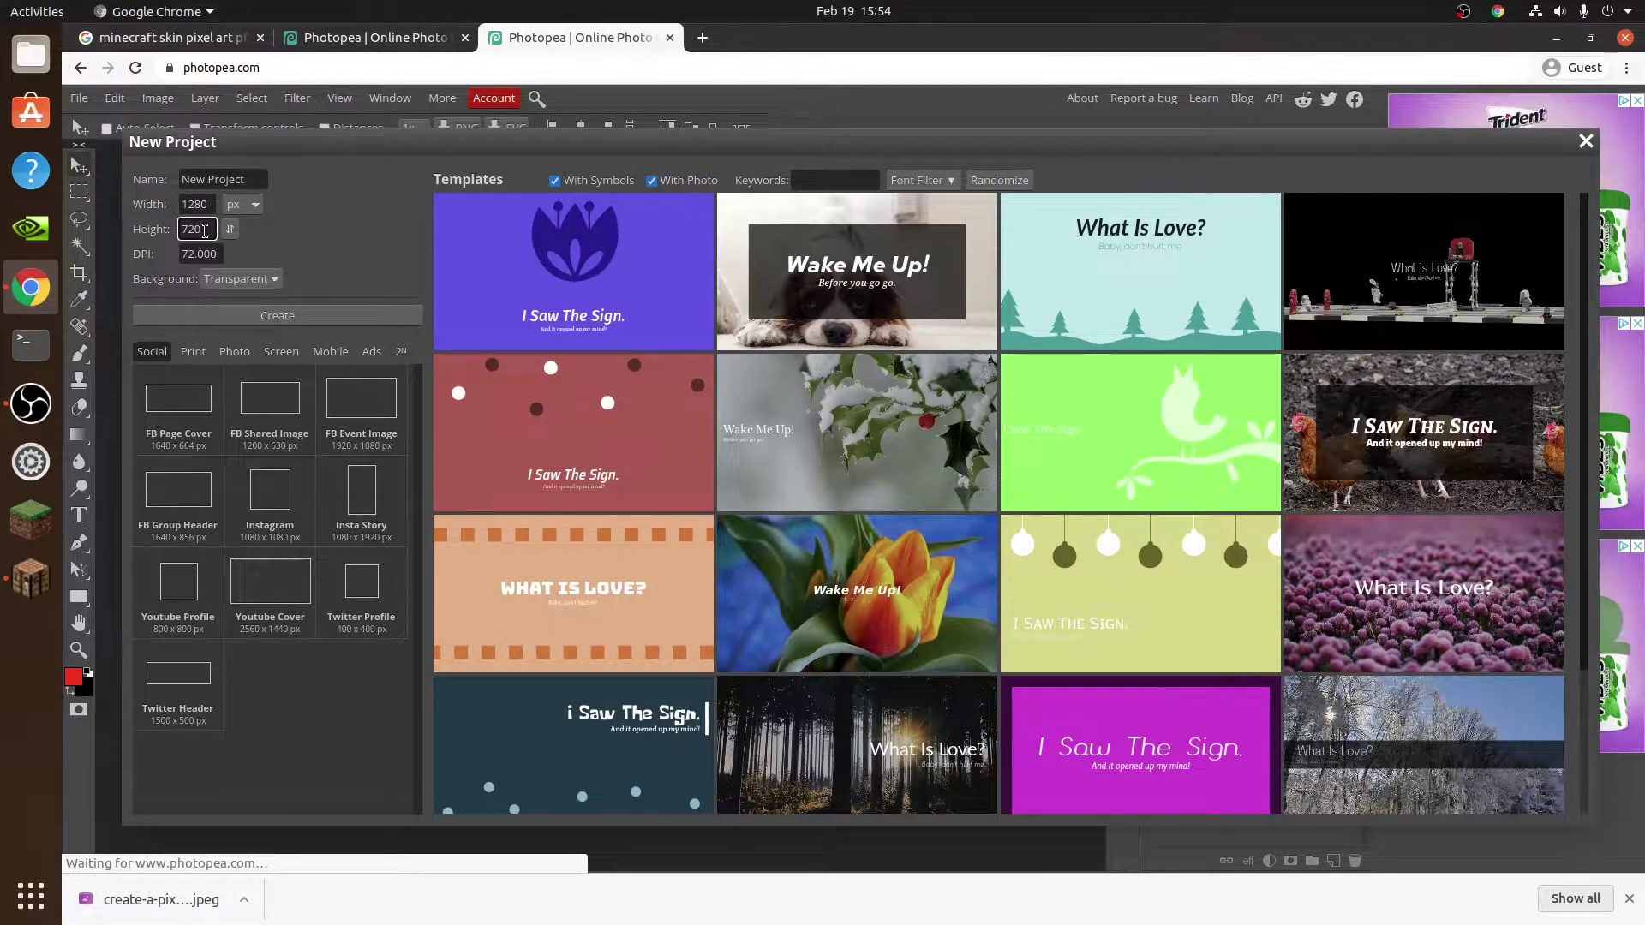
pyautogui.press('BackSpace')
pyautogui.press('BackSpace')
pyautogui.press('BackSpace')
pyautogui.write('32')
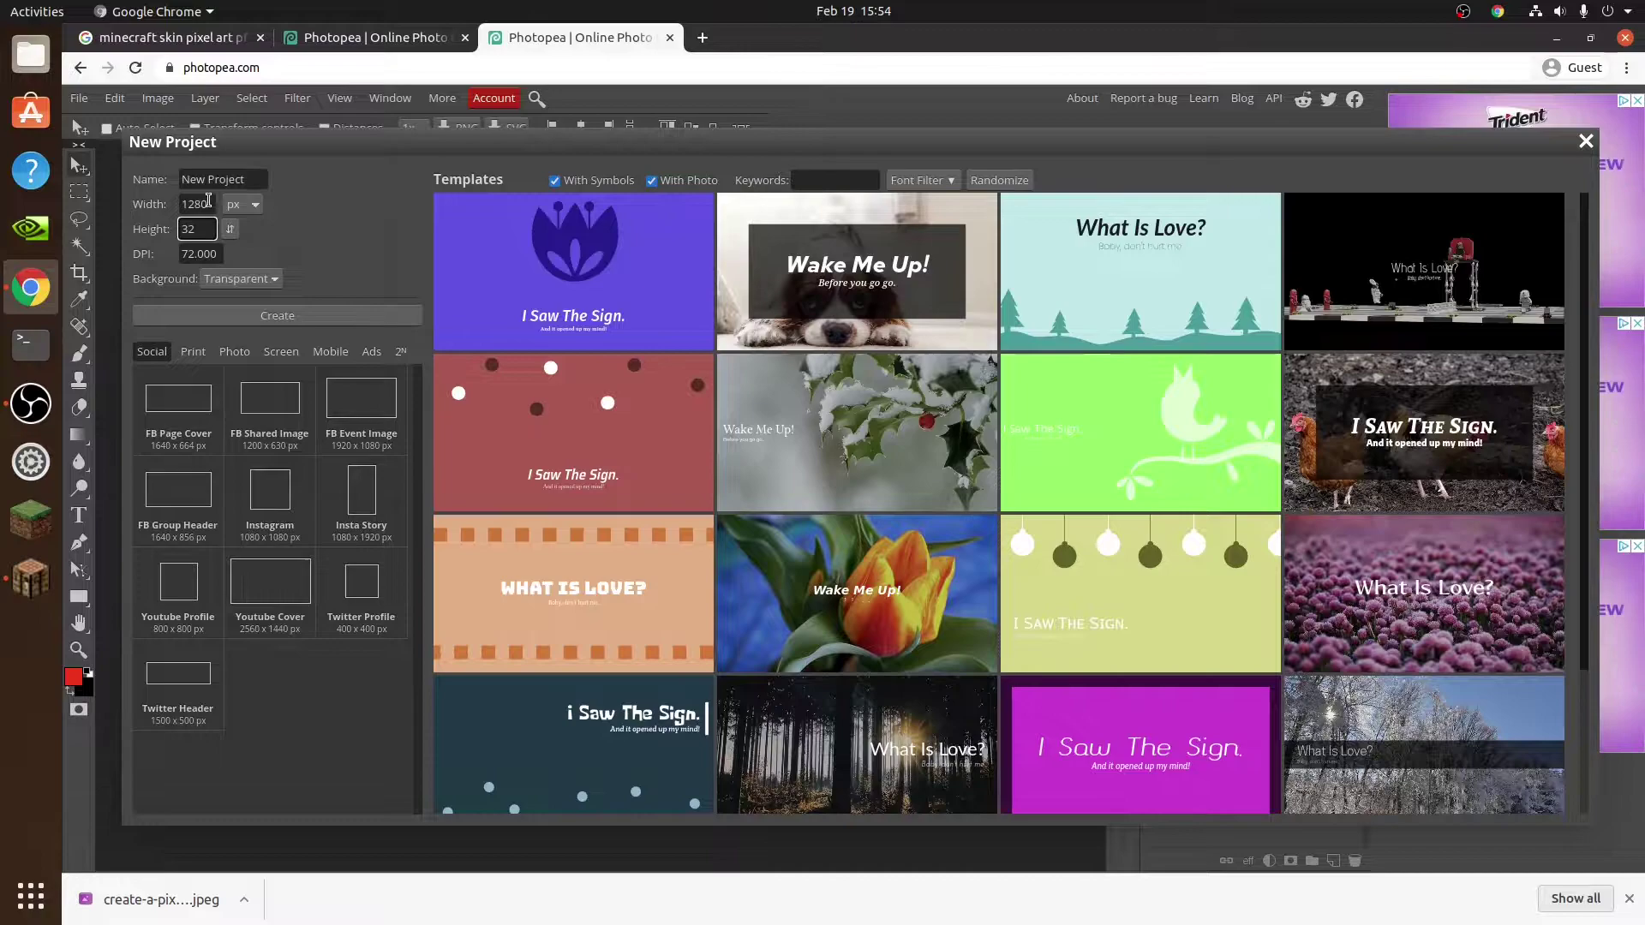
pyautogui.moveTo(208, 199); pyautogui.dragTo(147, 202)
pyautogui.write('32')
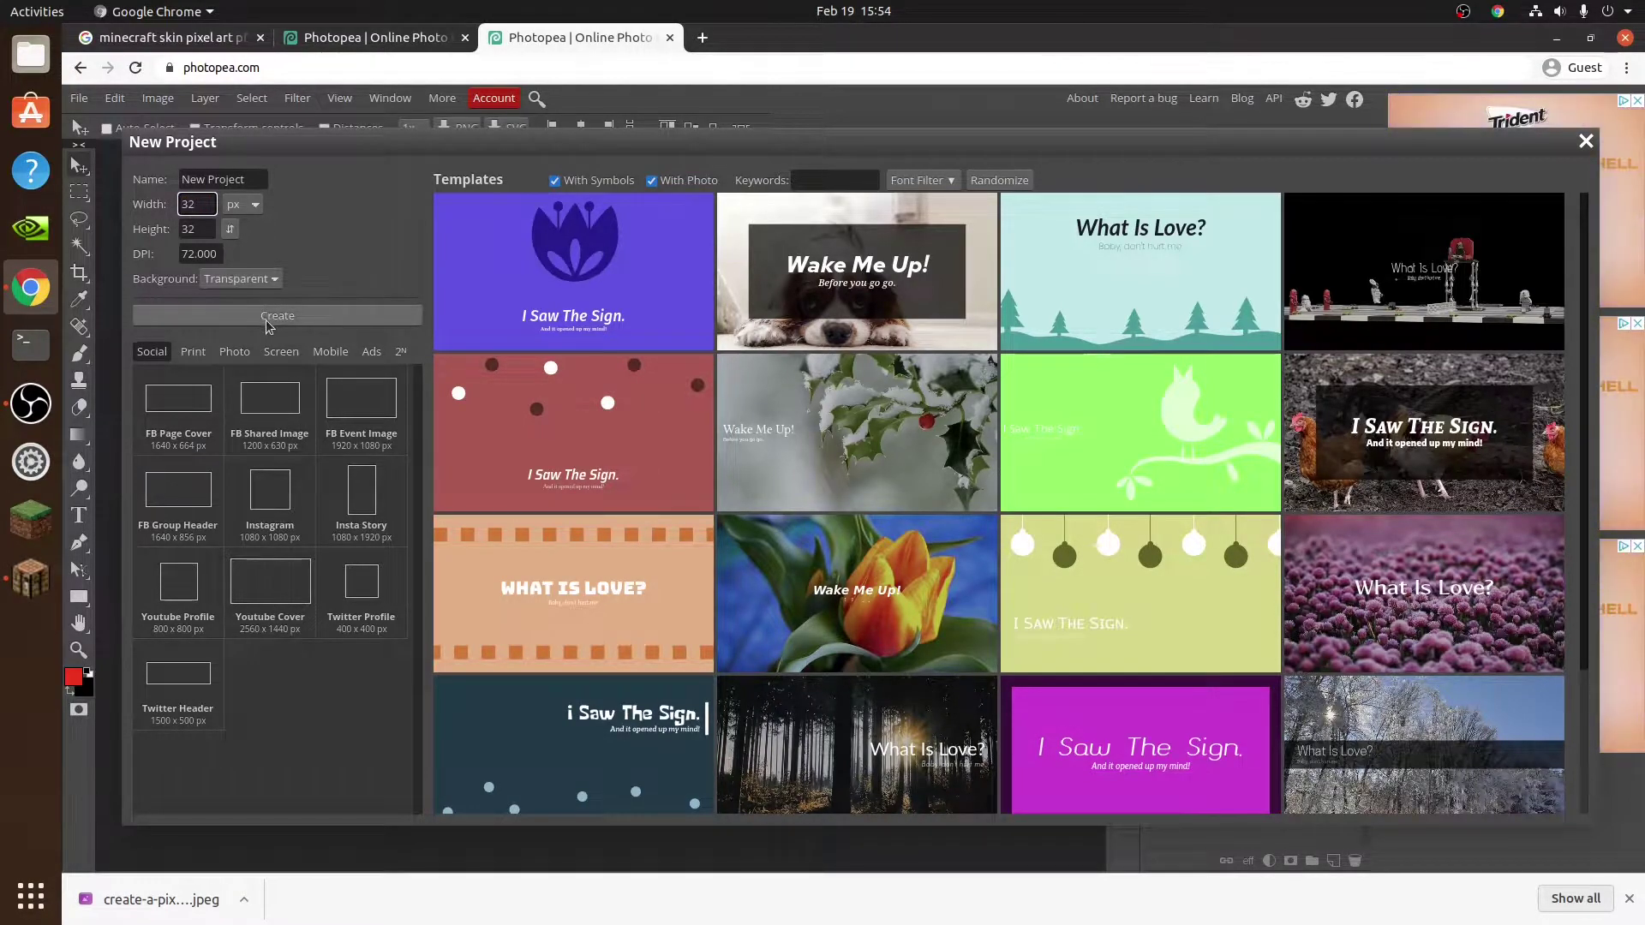
pyautogui.click(262, 316)
# - Zoom into the tiny blank canvas, then zoom back out to fit
pyautogui.click(78, 650)
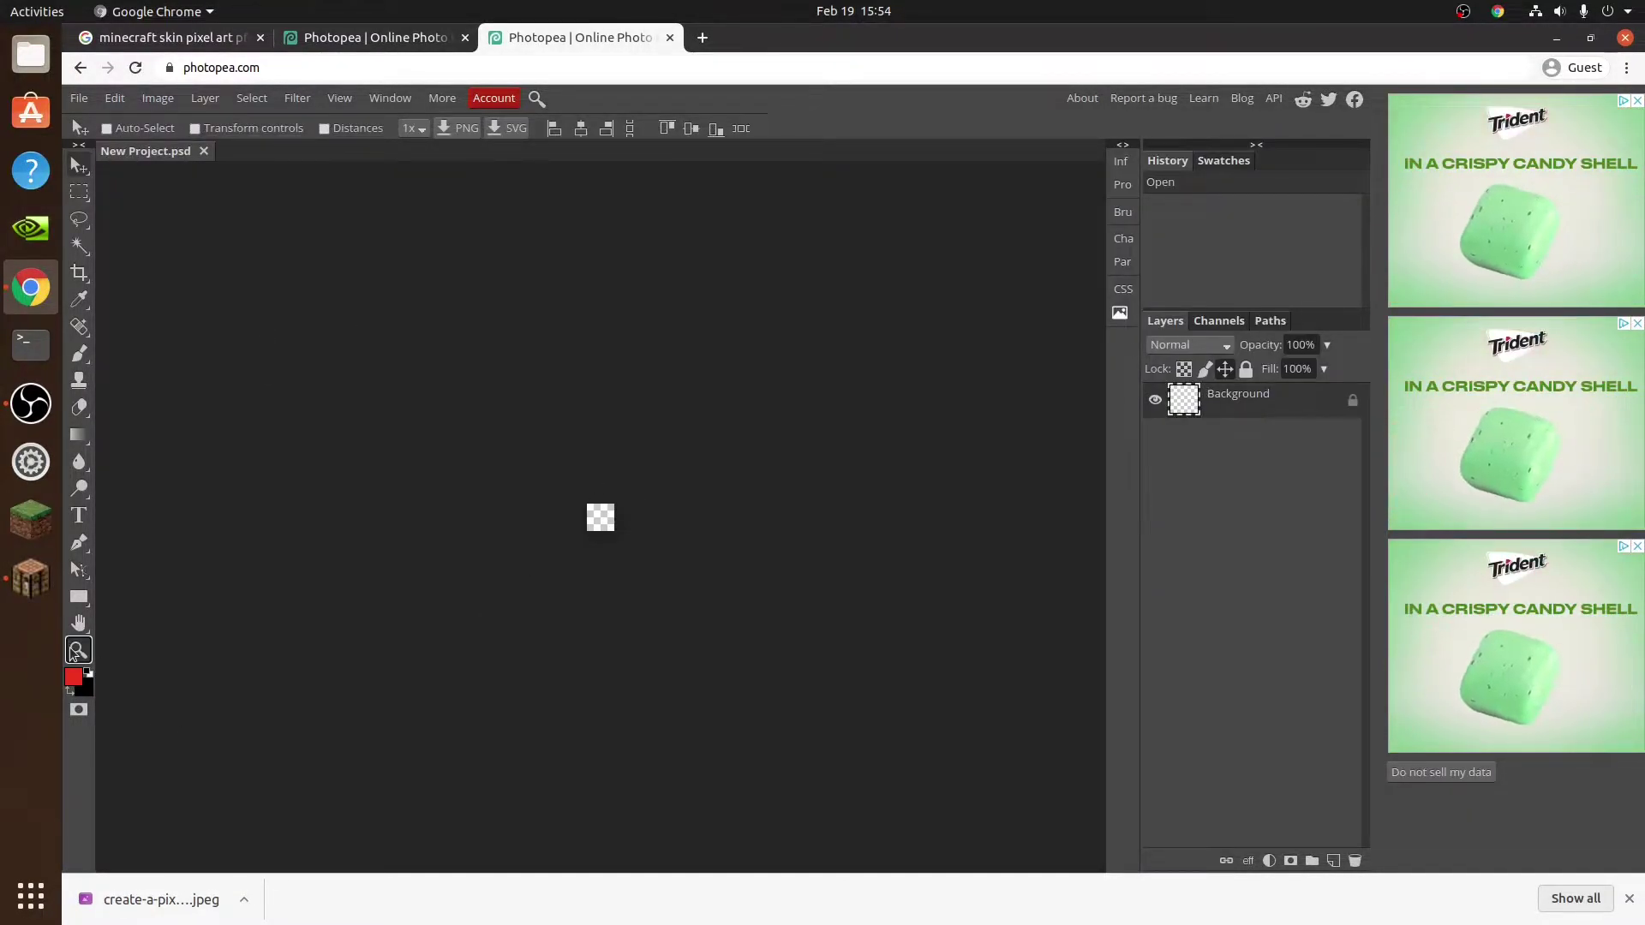
pyautogui.click(582, 522)
pyautogui.click(580, 522)
pyautogui.click(579, 522)
pyautogui.click(578, 523)
pyautogui.click(578, 523)
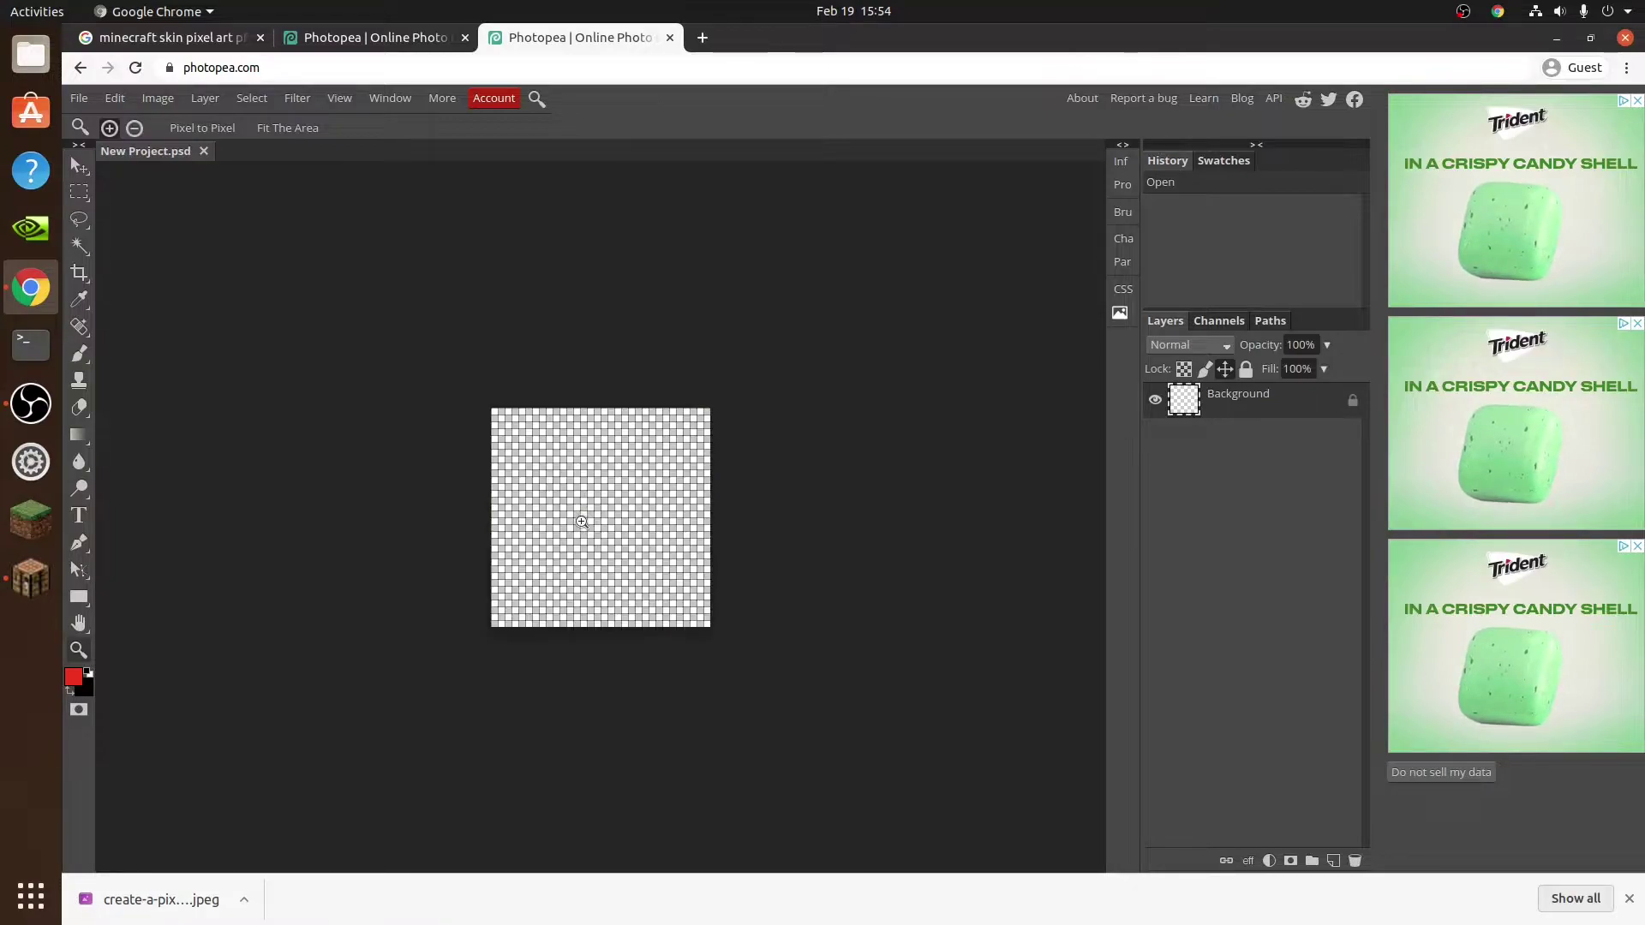
pyautogui.click(578, 524)
pyautogui.click(496, 532)
pyautogui.click(499, 533)
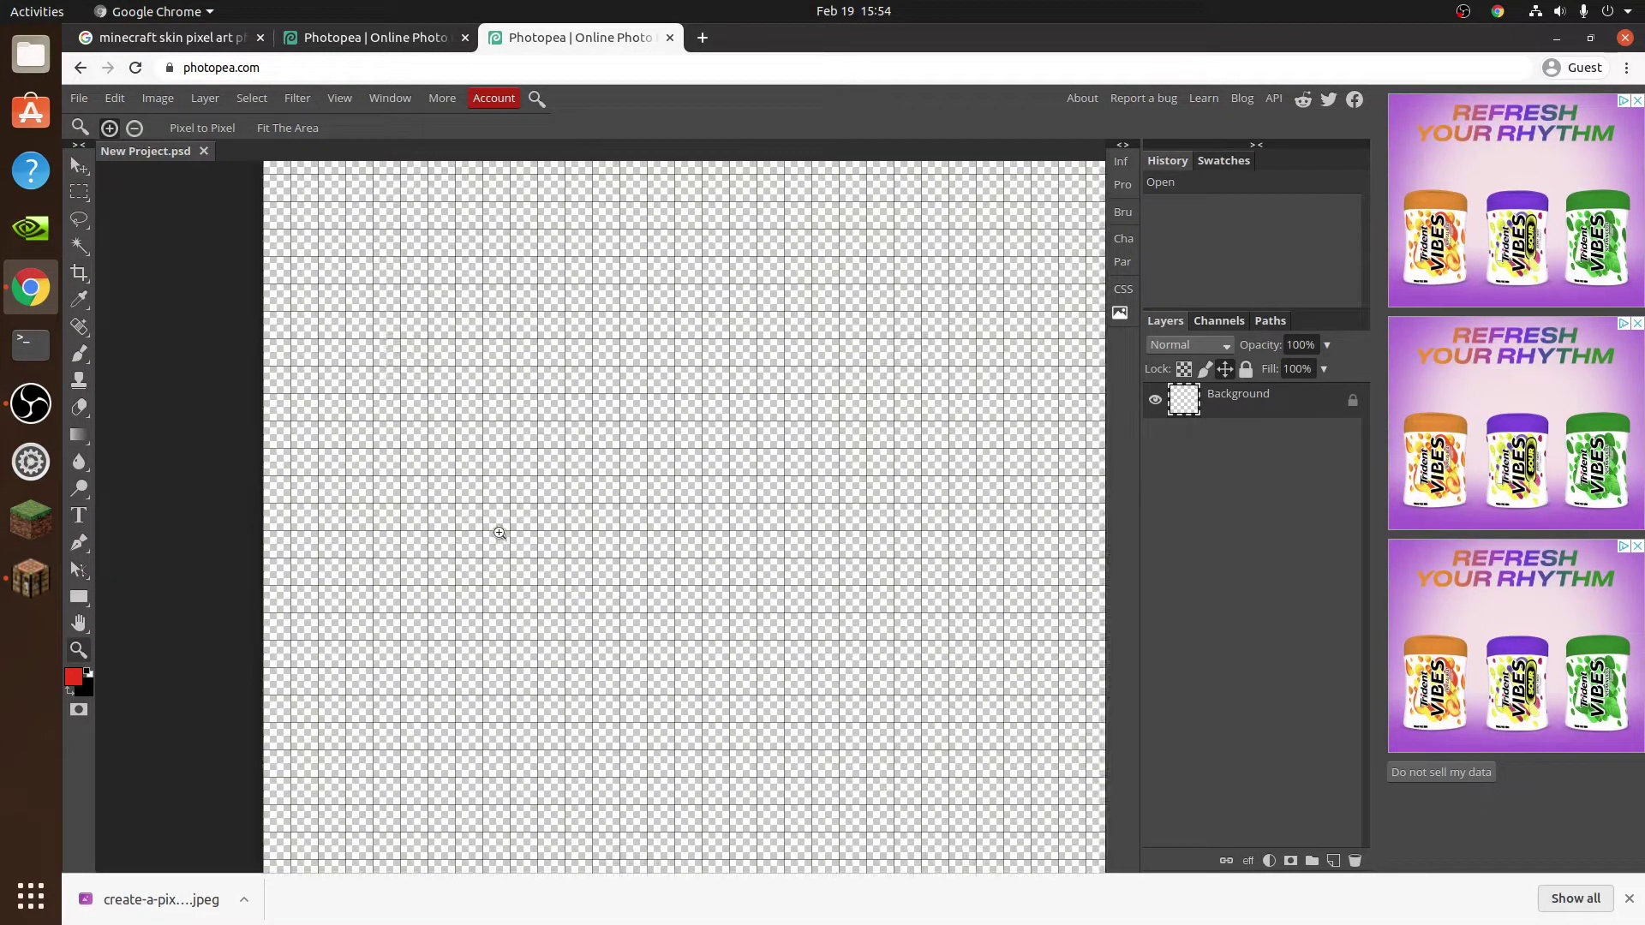
pyautogui.click(134, 128)
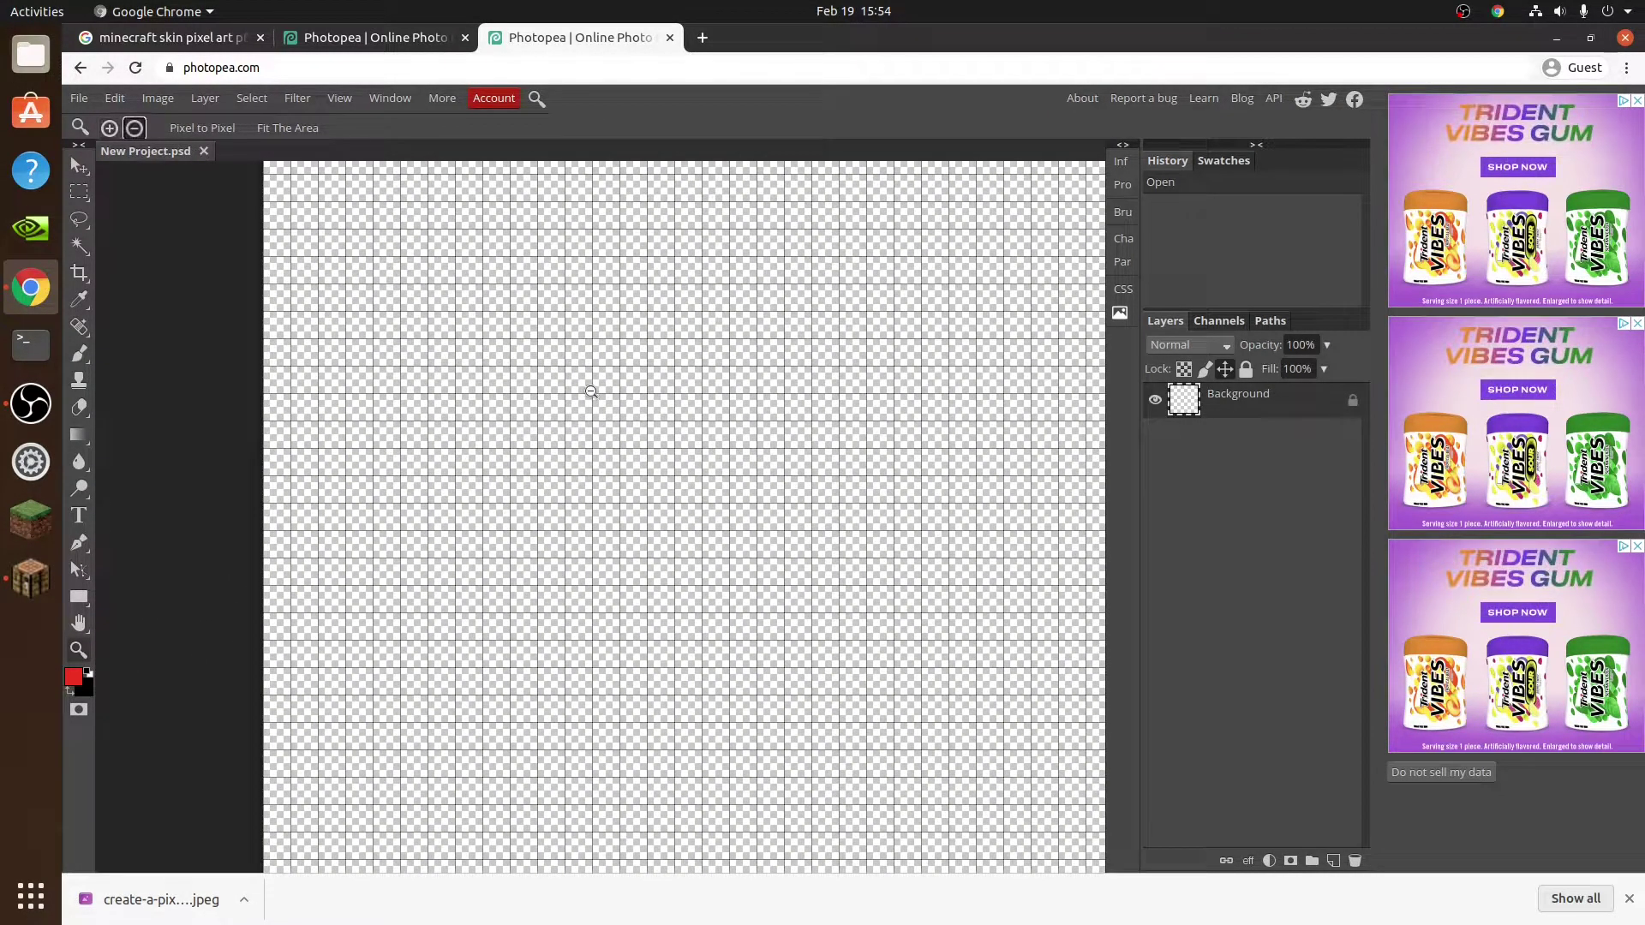
pyautogui.click(587, 428)
# - Place the downloaded pixel-art JPEG onto the canvas and commit the transform
pyautogui.click(78, 98)
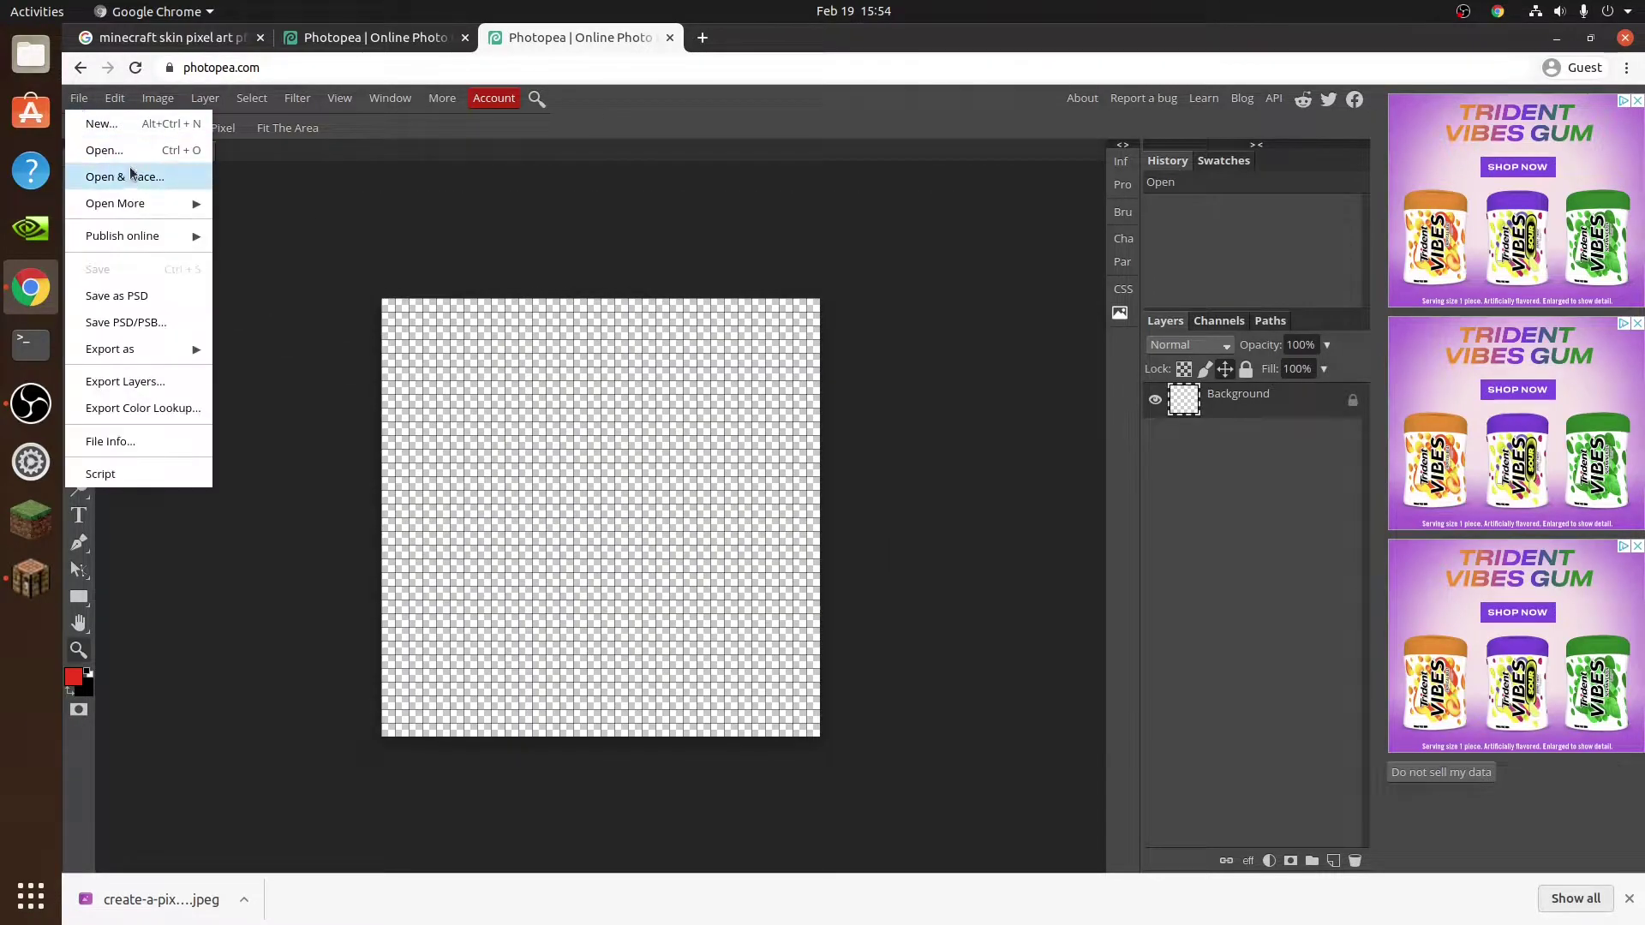
pyautogui.click(102, 172)
pyautogui.click(1342, 95)
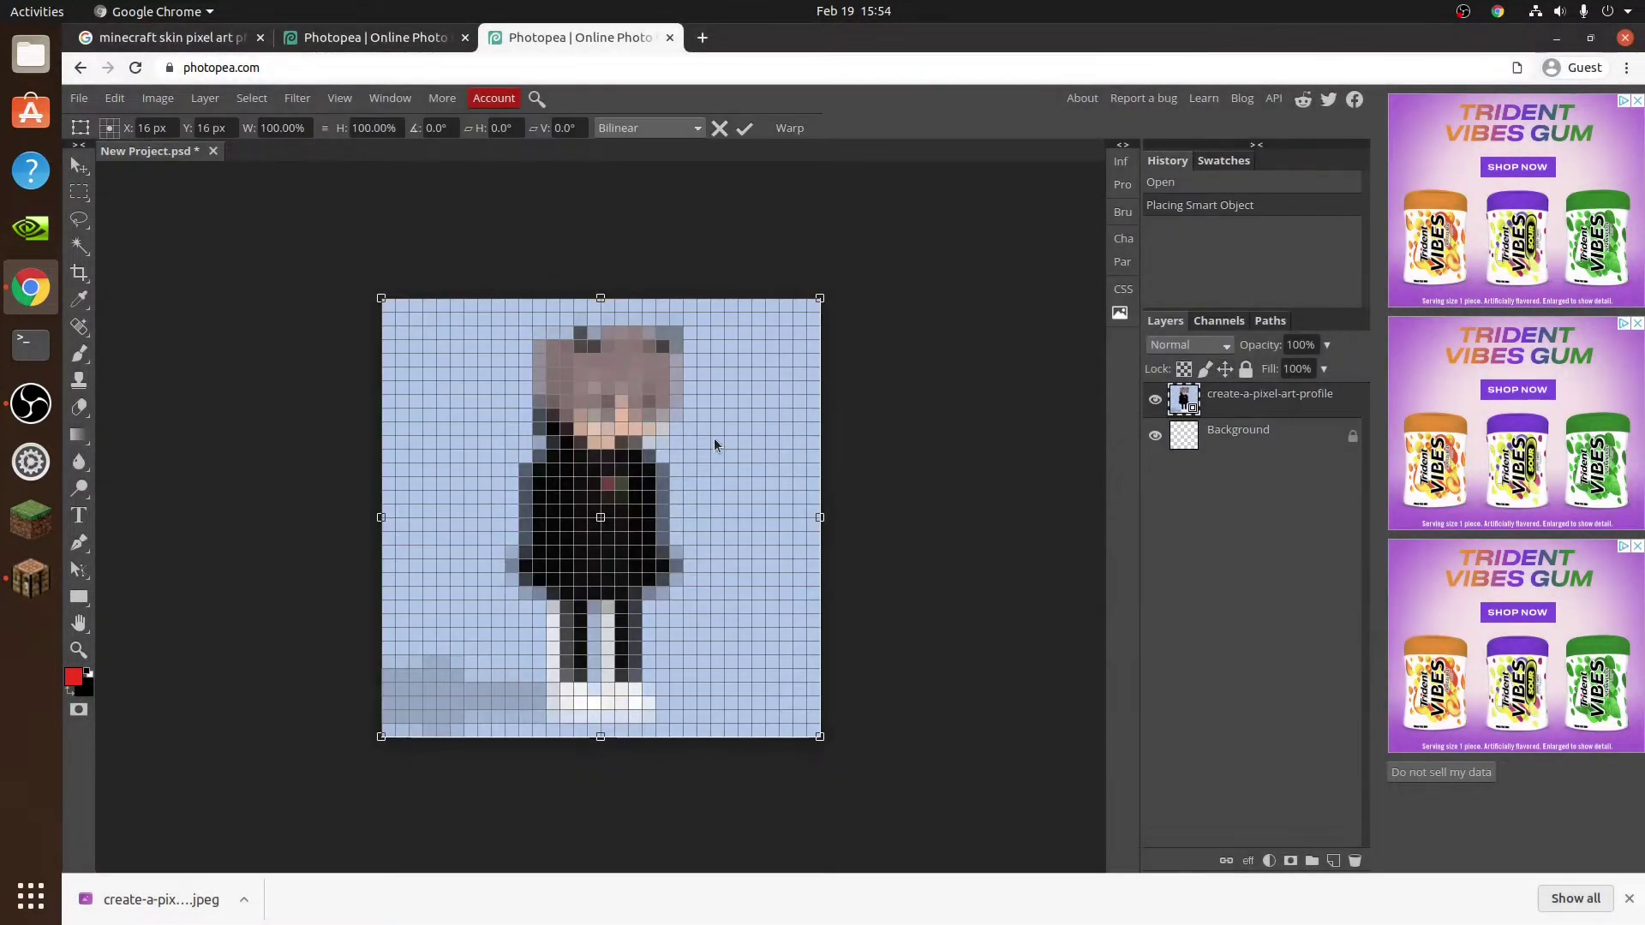
pyautogui.click(743, 130)
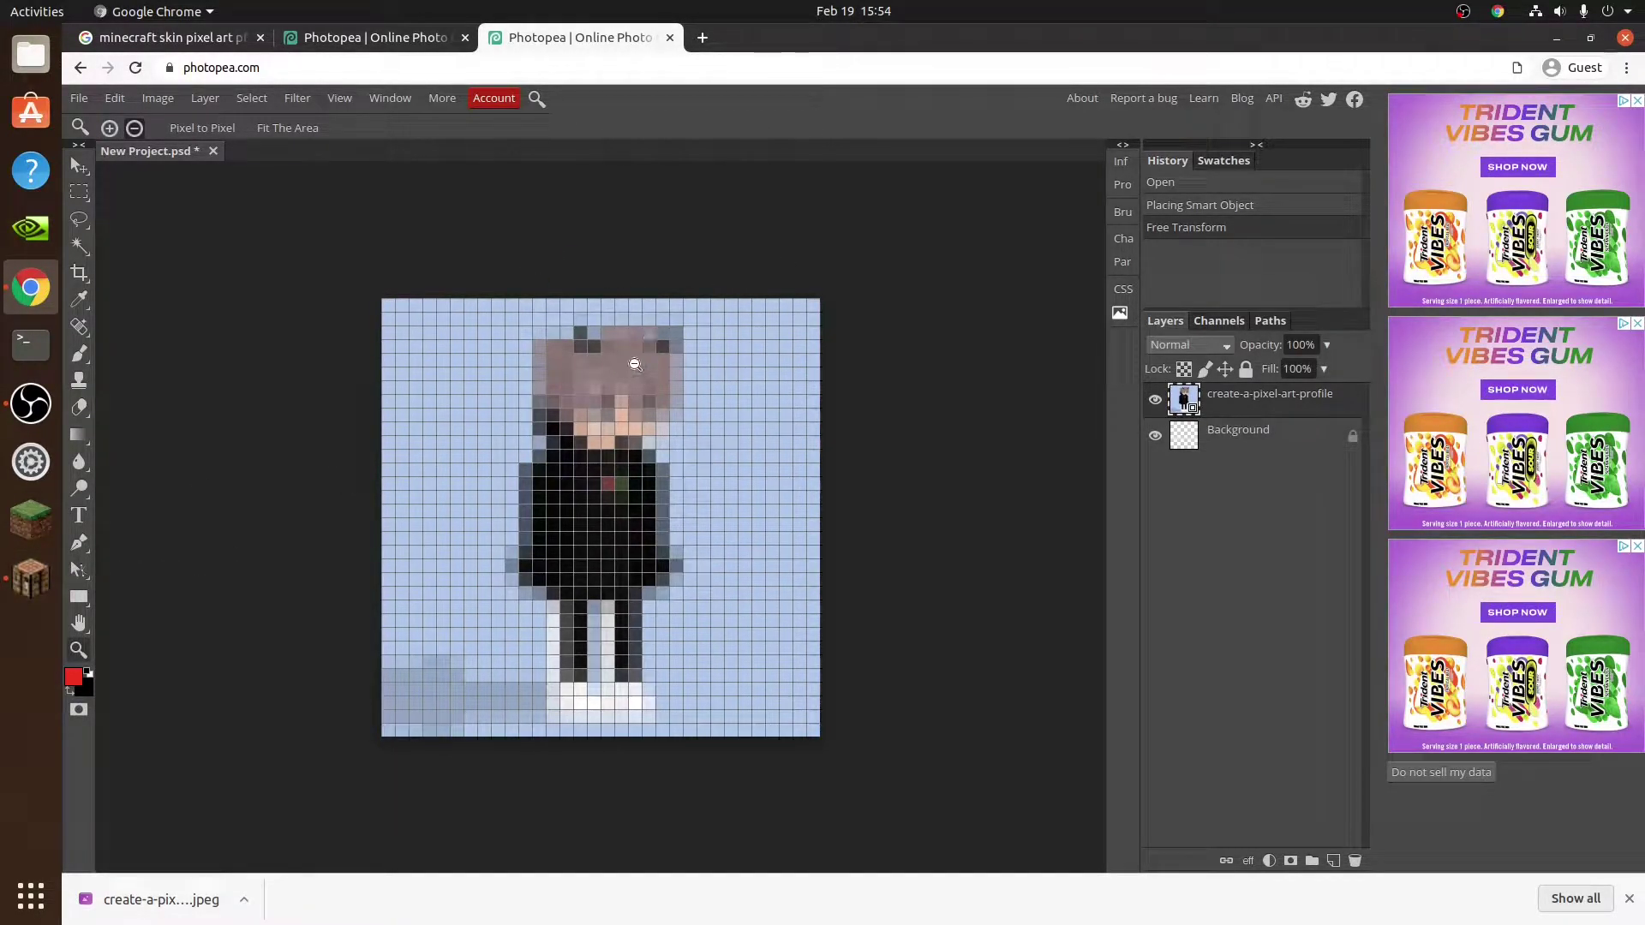
# - Briefly resume Minecraft, pause it again, and return to the slightly zoomed-out canvas
pyautogui.click(31, 577)
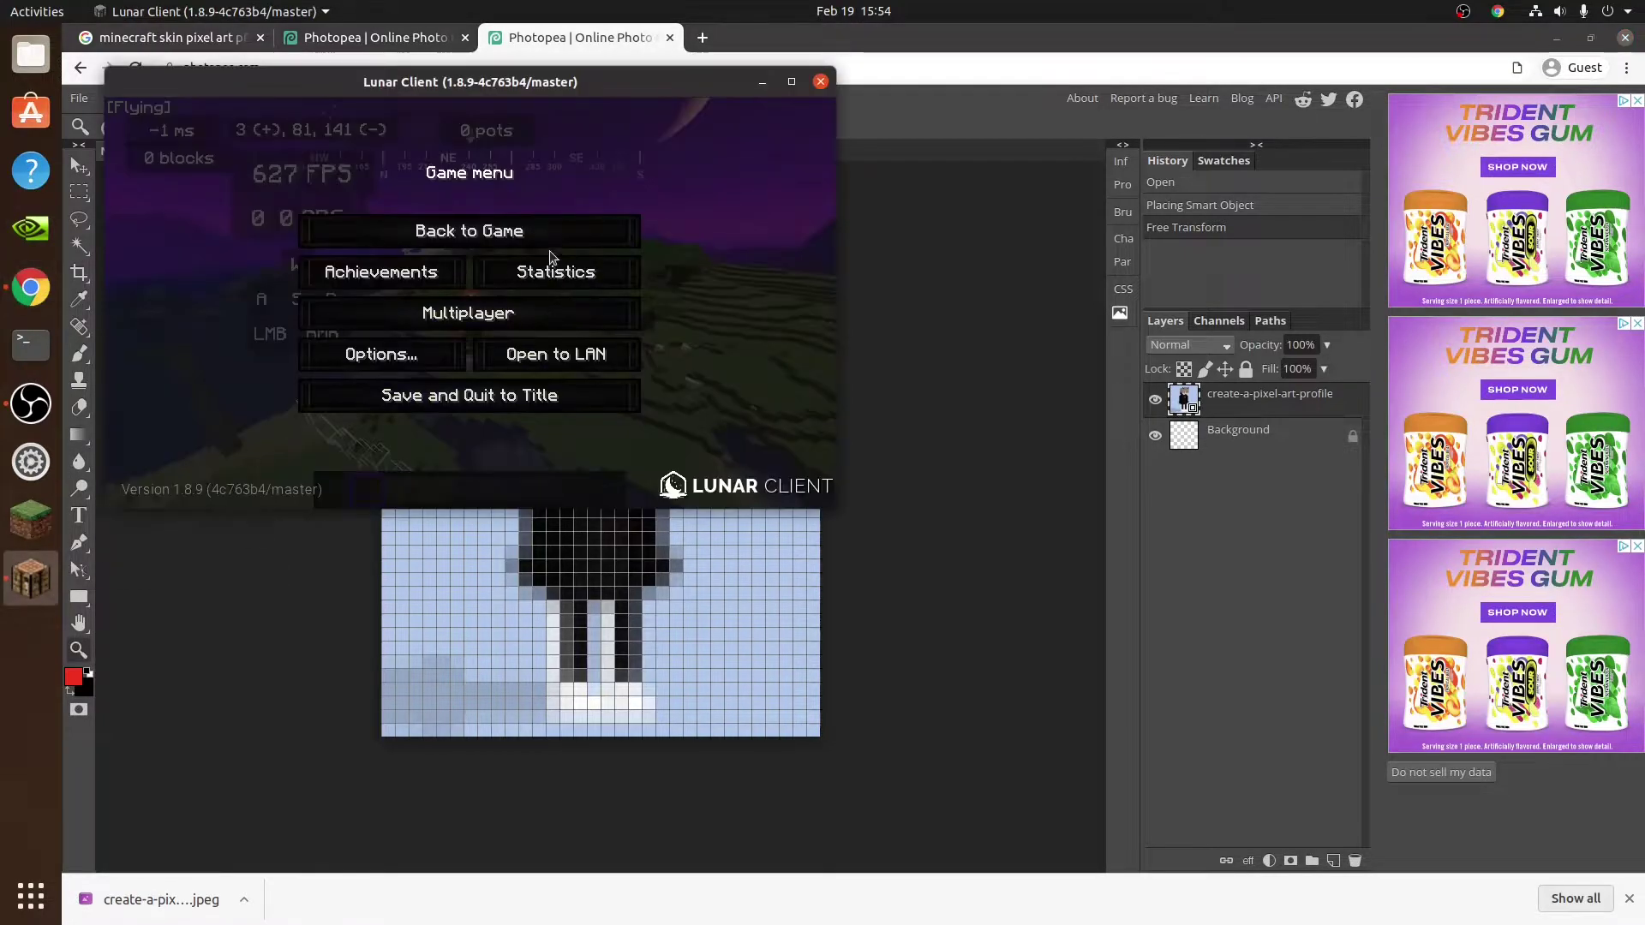
pyautogui.click(506, 230)
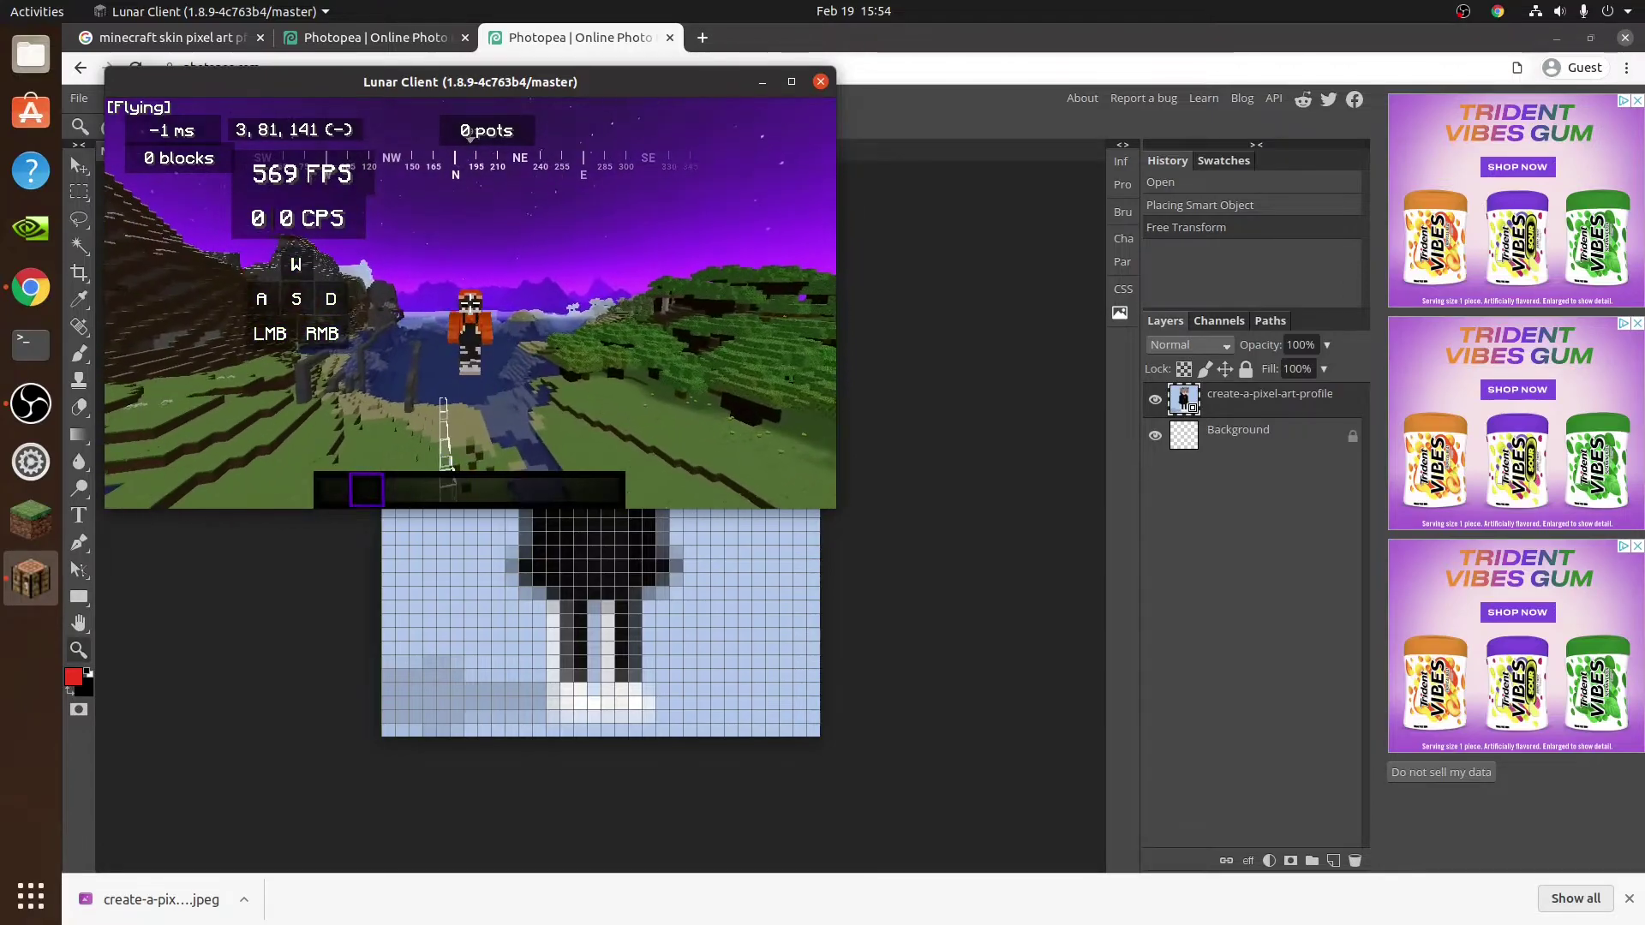
pyautogui.press('Escape')
pyautogui.hotkey('alt', 'Tab')
pyautogui.keyDown('alt'); pyautogui.click(1011, 275); pyautogui.keyUp('alt')
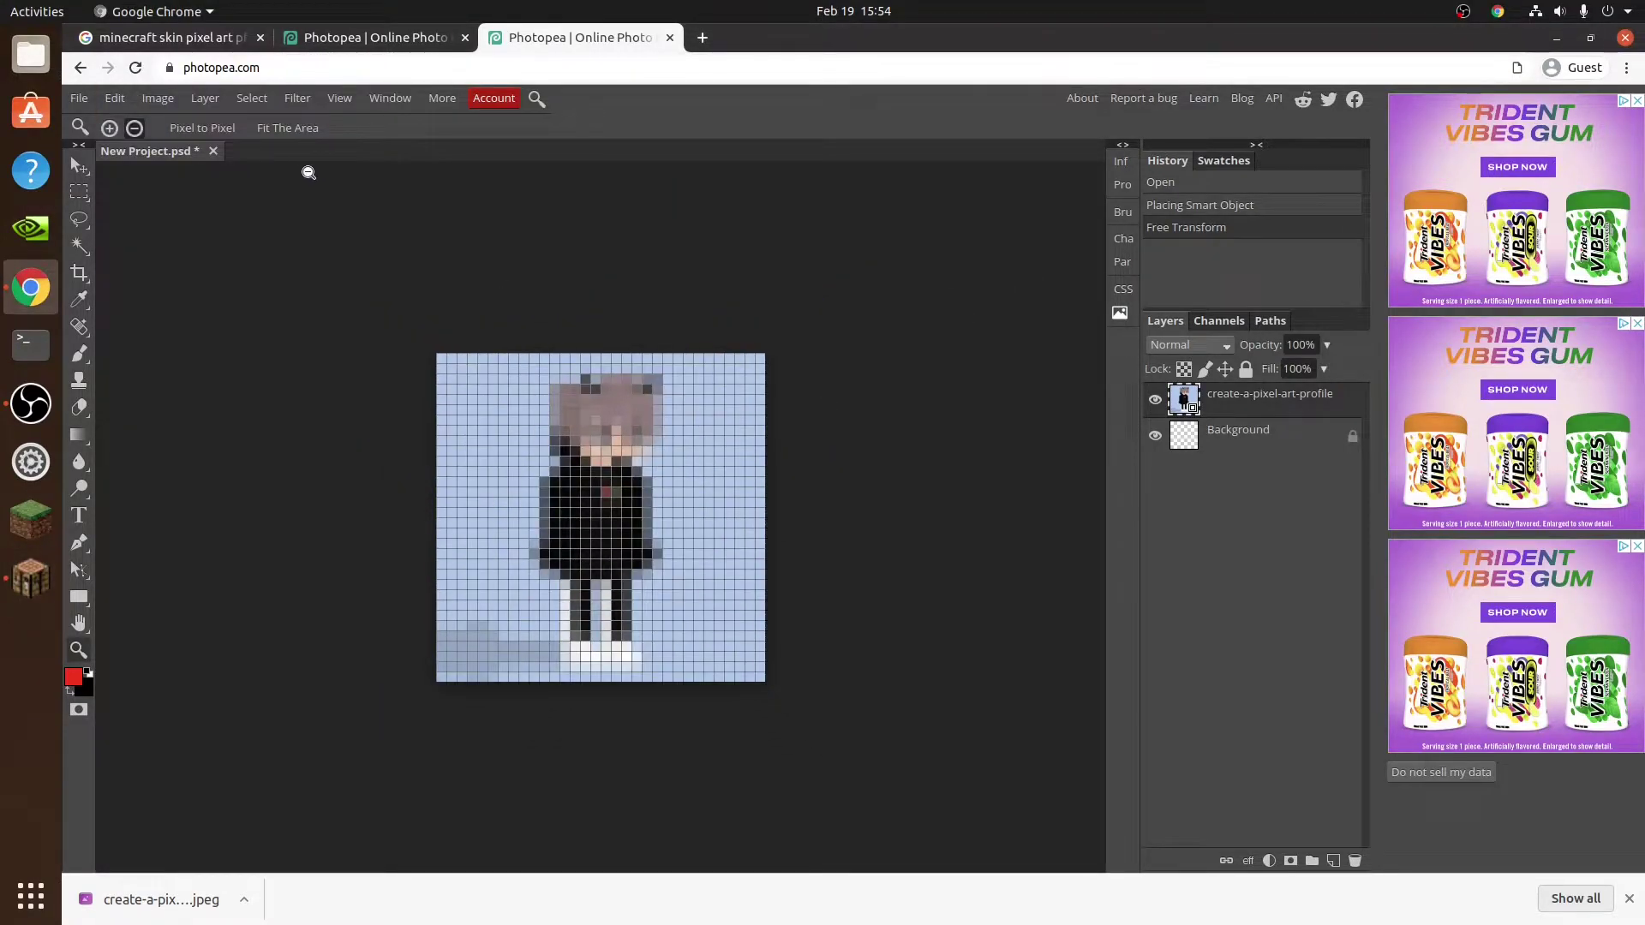
# - Shift the painting colour's hue from red to orange in the Color Picker
pyautogui.click(525, 525)
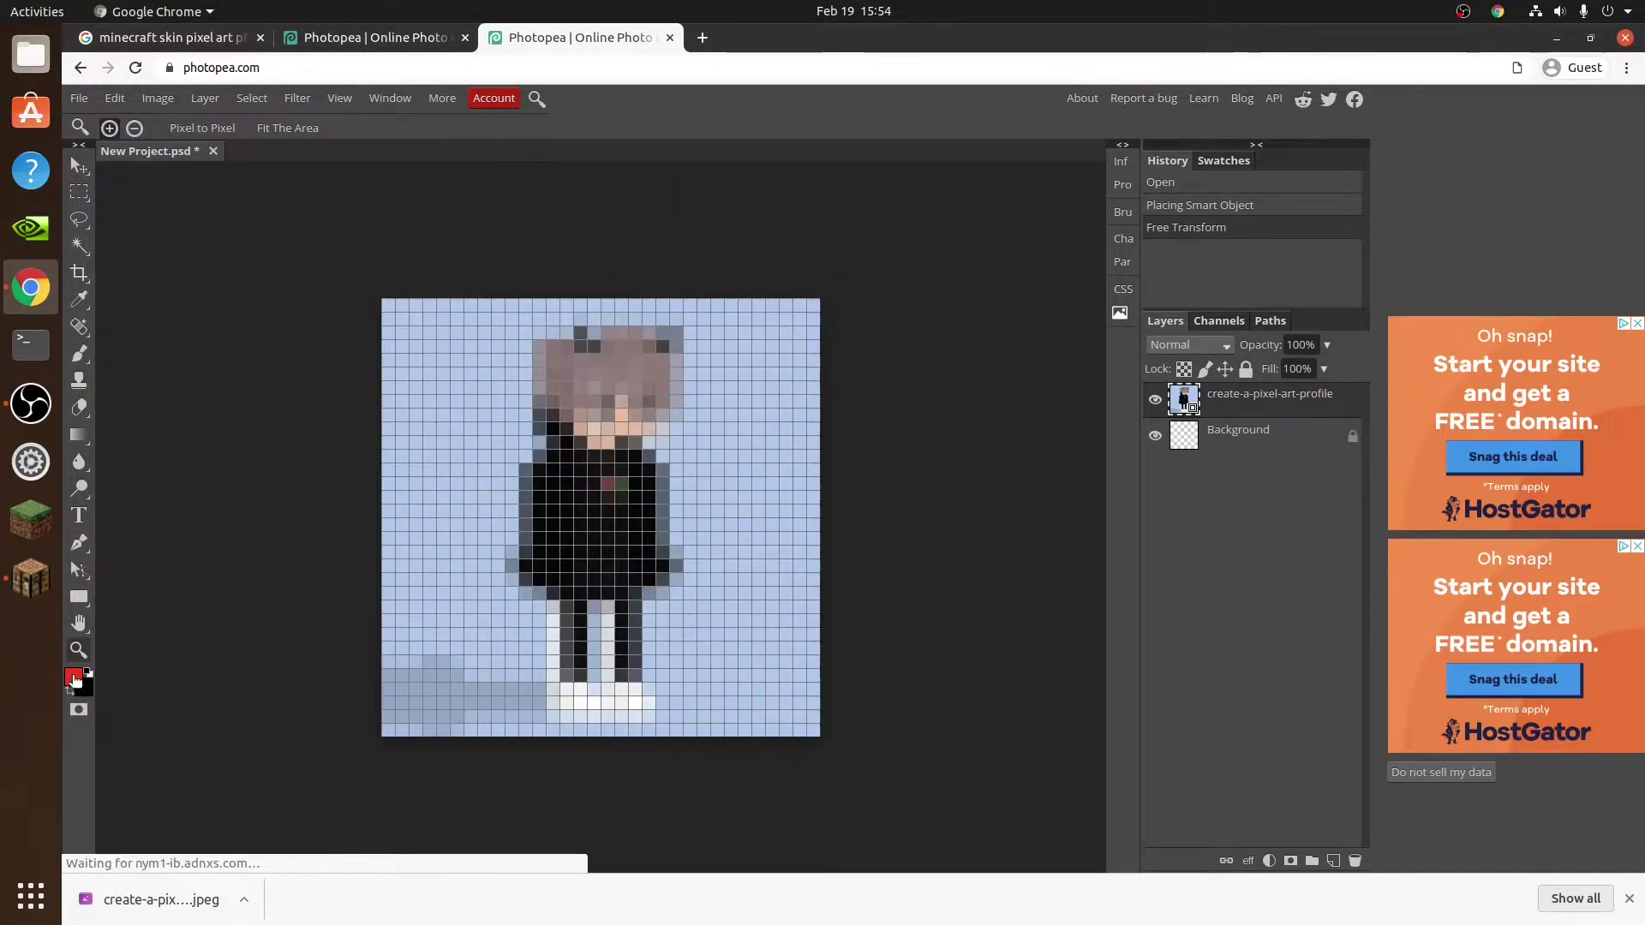
pyautogui.click(74, 679)
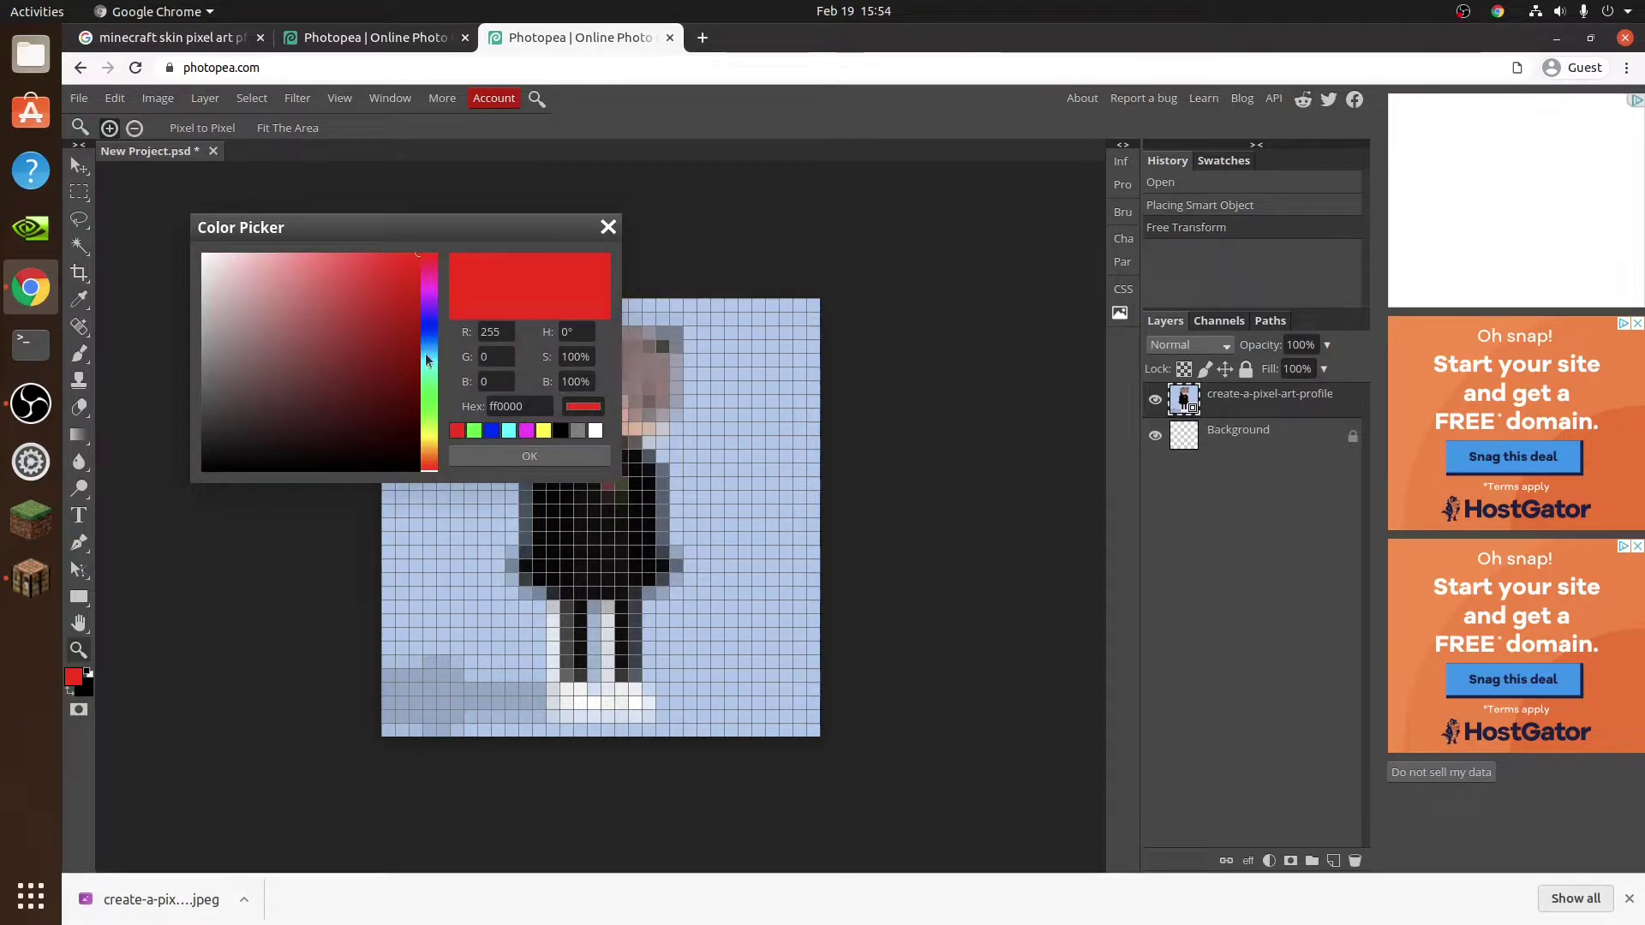
pyautogui.moveTo(428, 463); pyautogui.dragTo(427, 455)
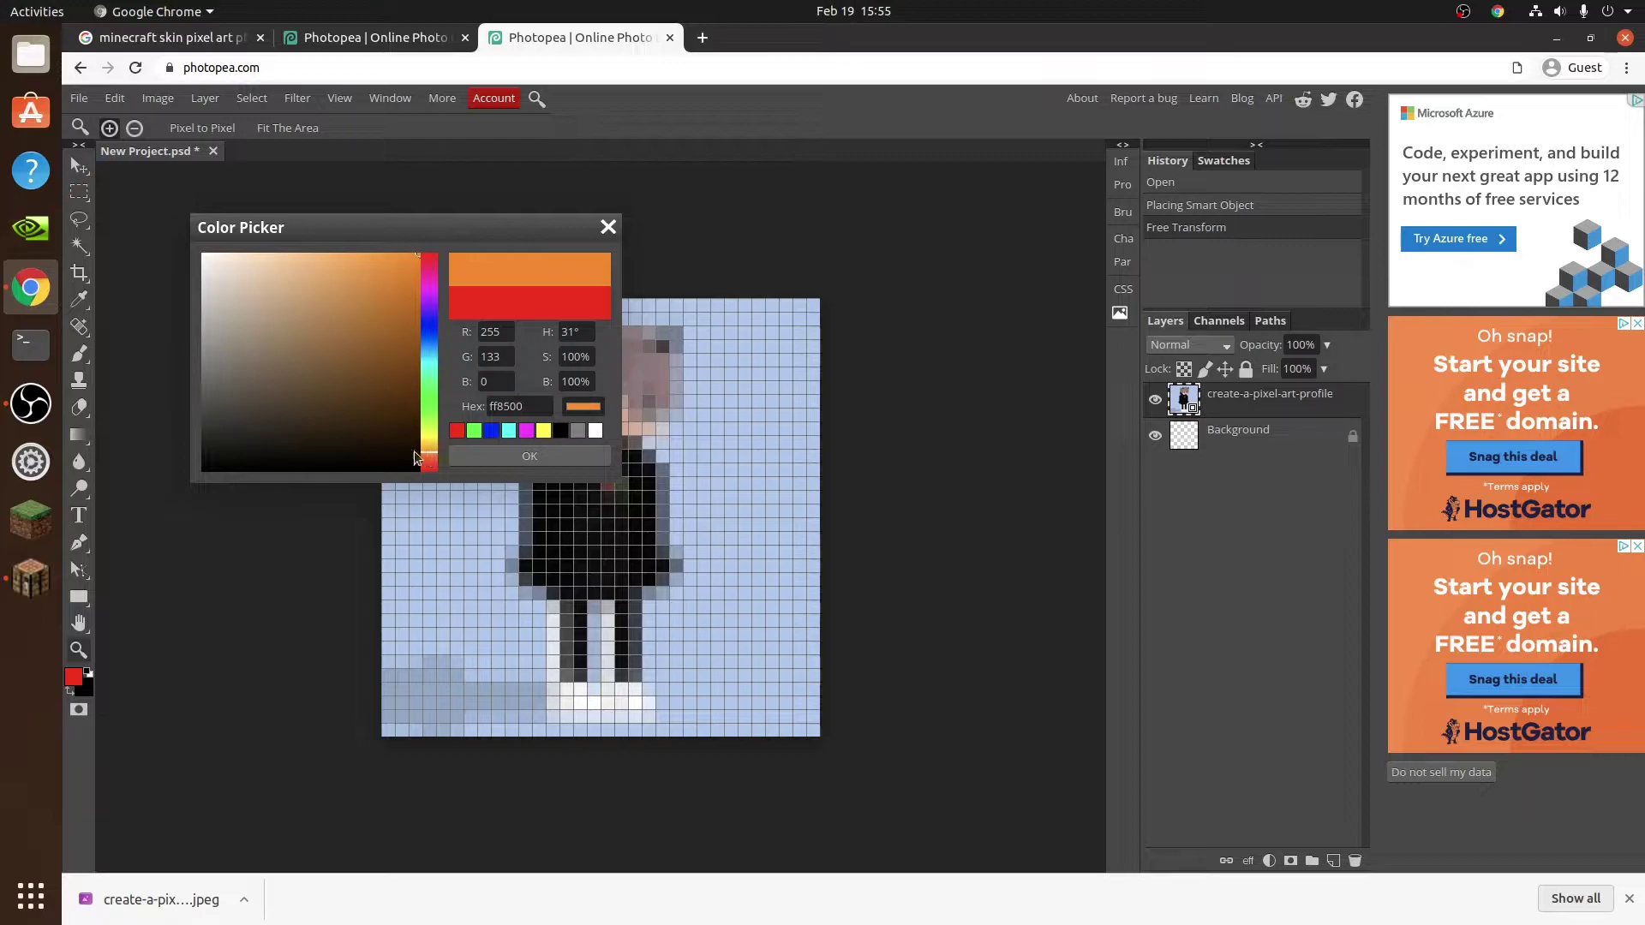
pyautogui.click(530, 456)
# - After a quick check in the game, refine the painting colour to orange ff6700
pyautogui.click(31, 576)
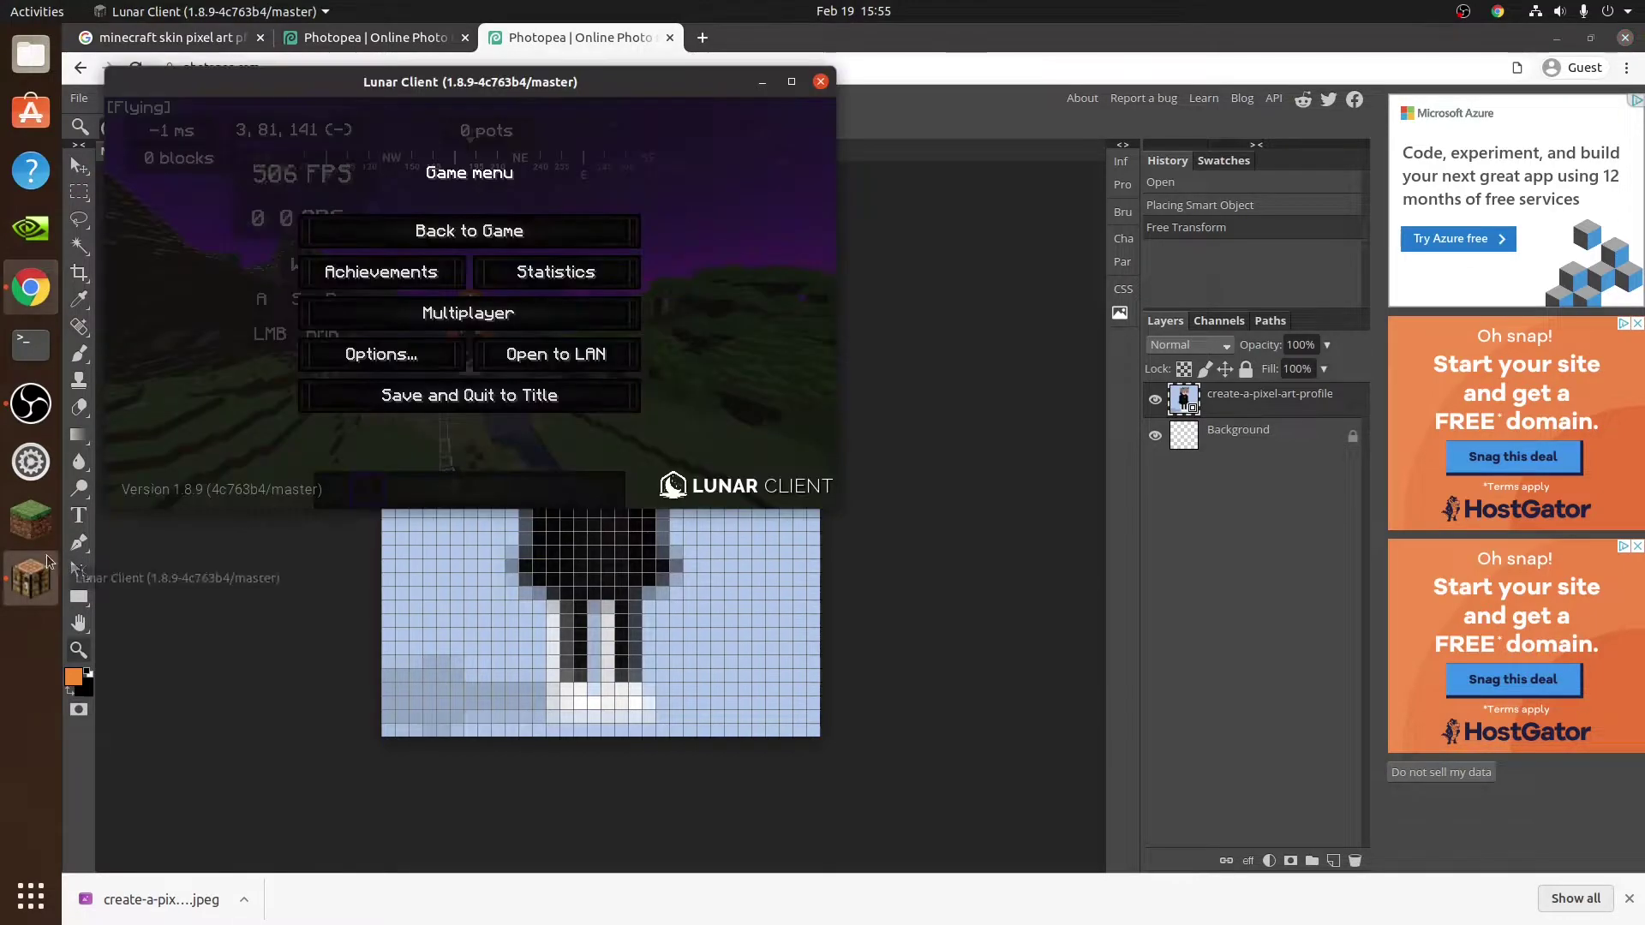
pyautogui.click(396, 248)
pyautogui.press('Escape')
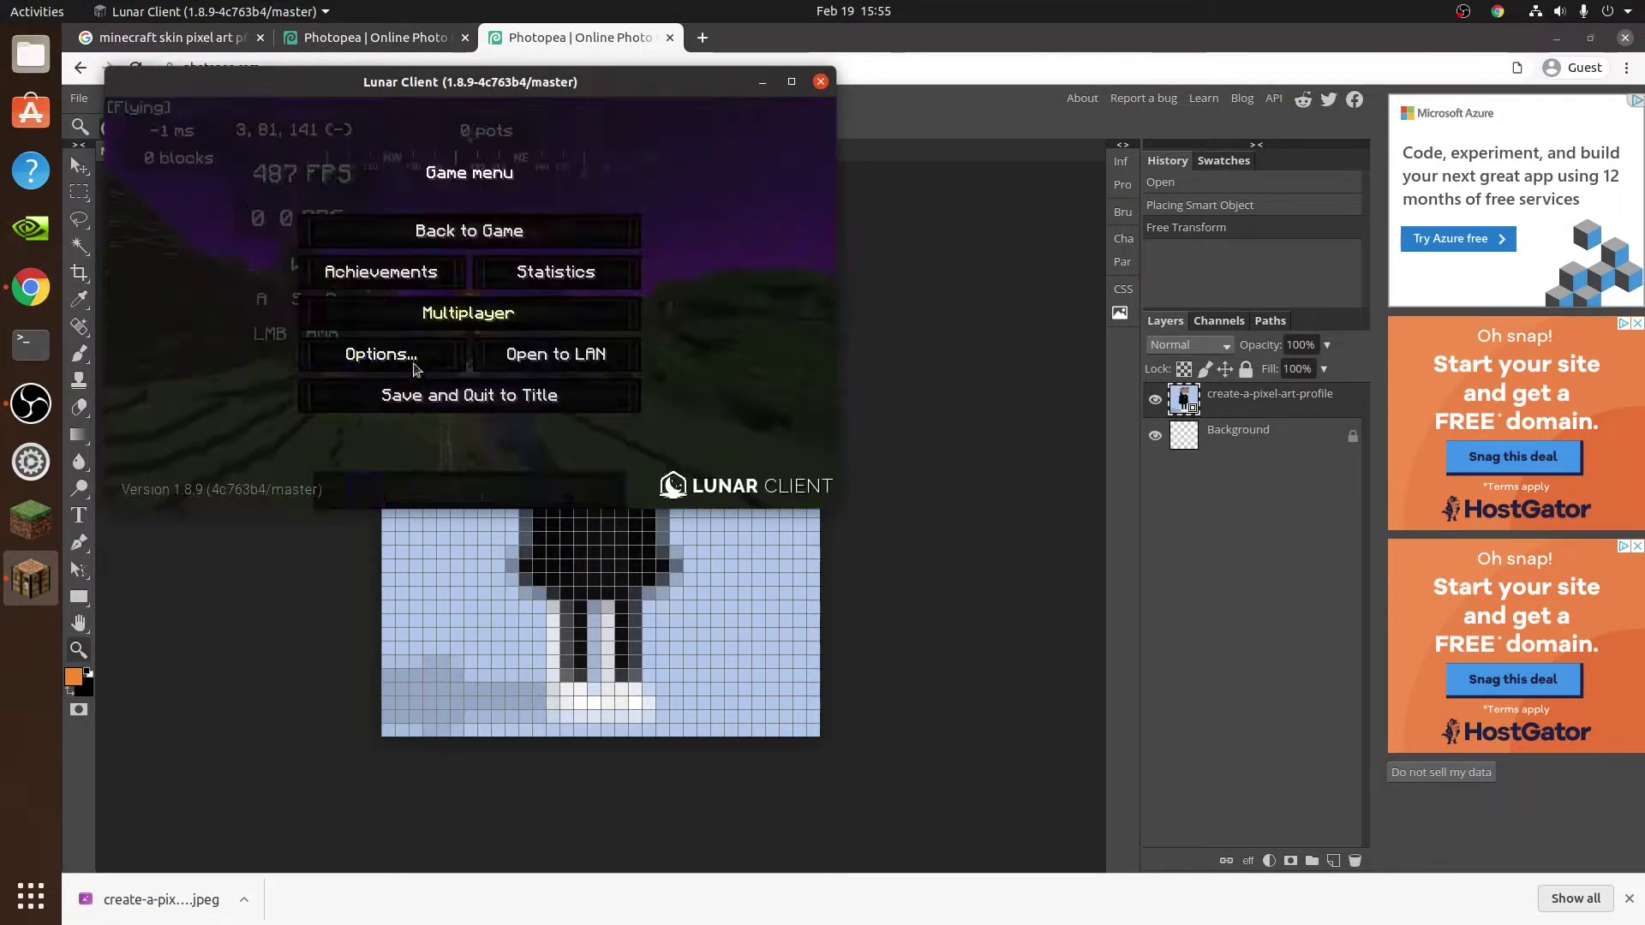
pyautogui.click(76, 676)
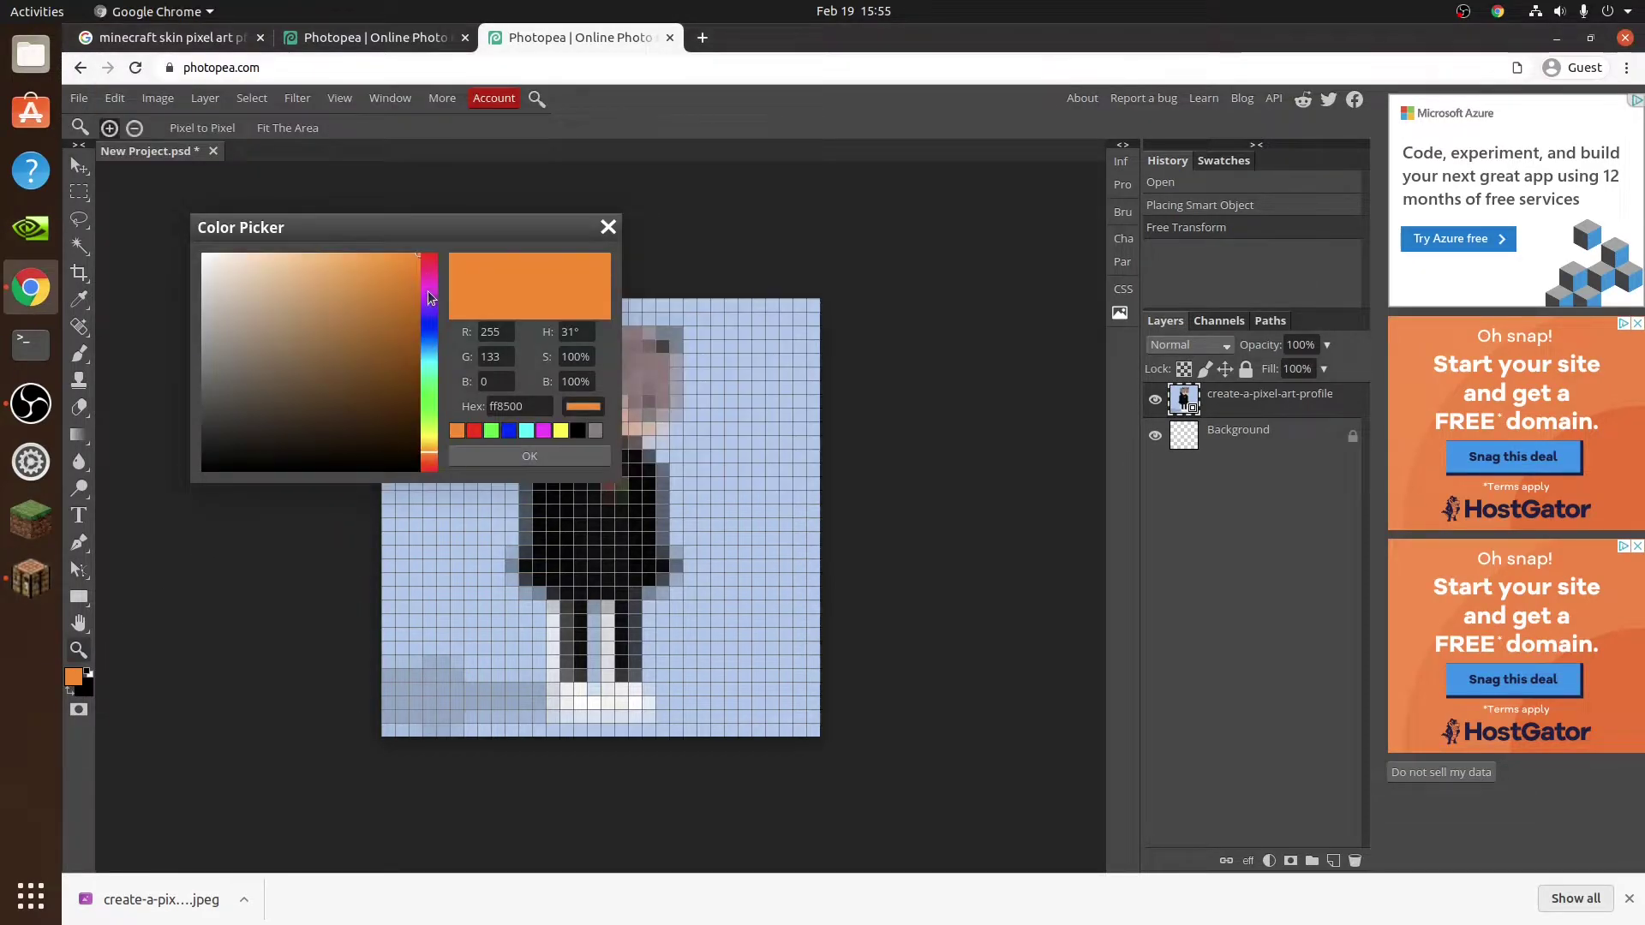
pyautogui.moveTo(428, 451); pyautogui.dragTo(430, 464)
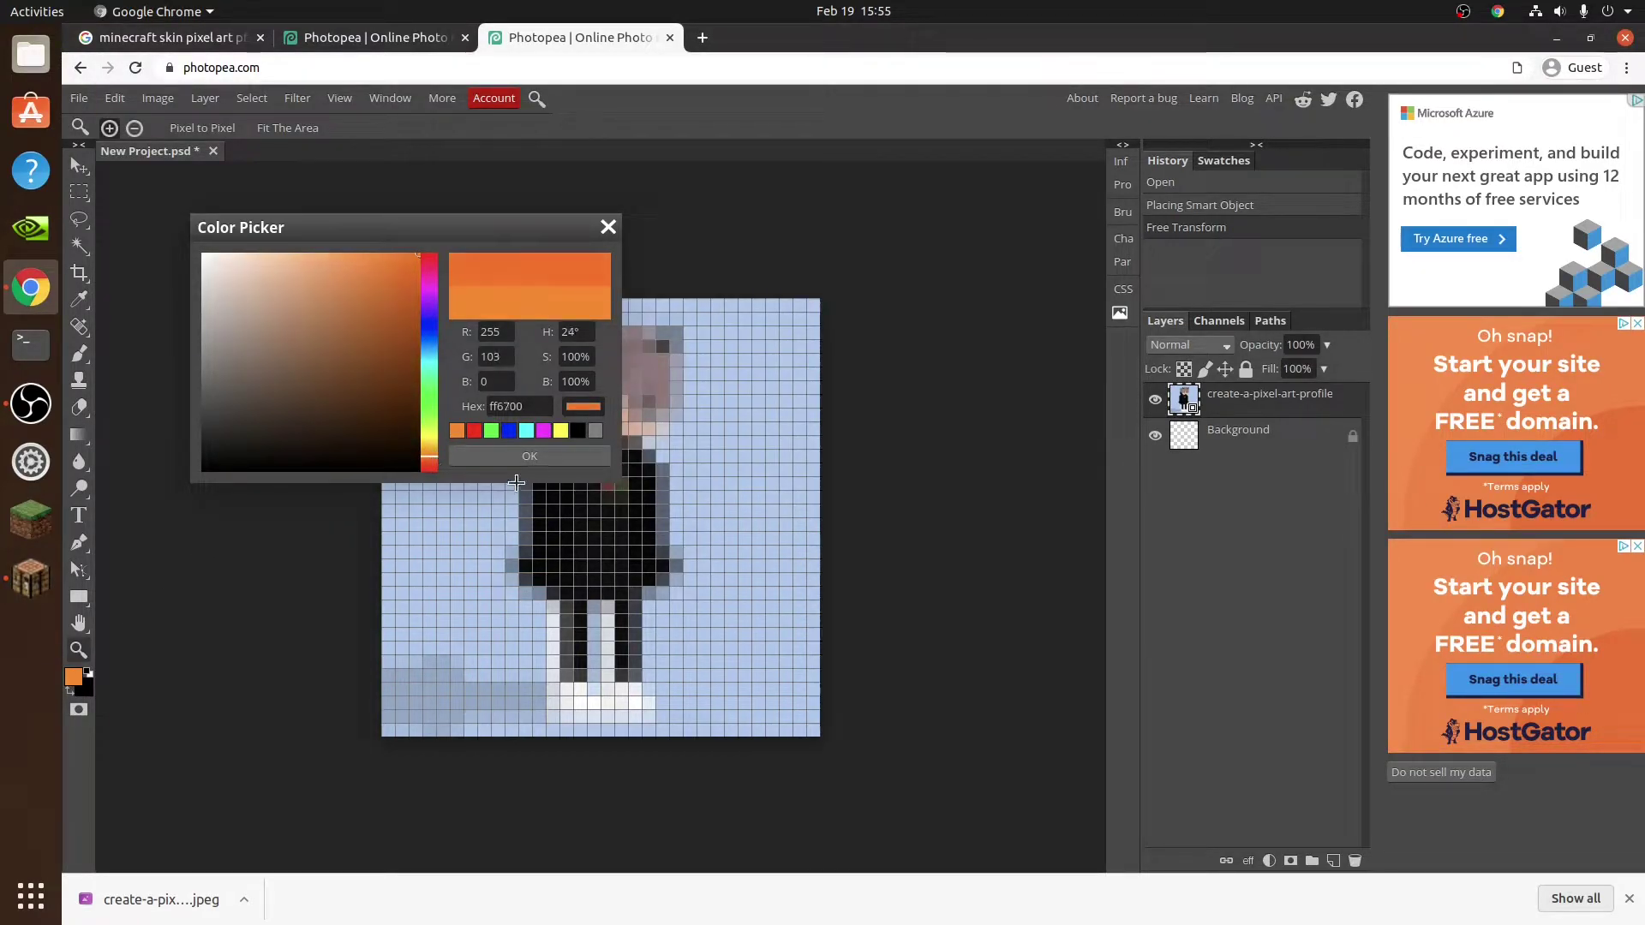
pyautogui.click(517, 461)
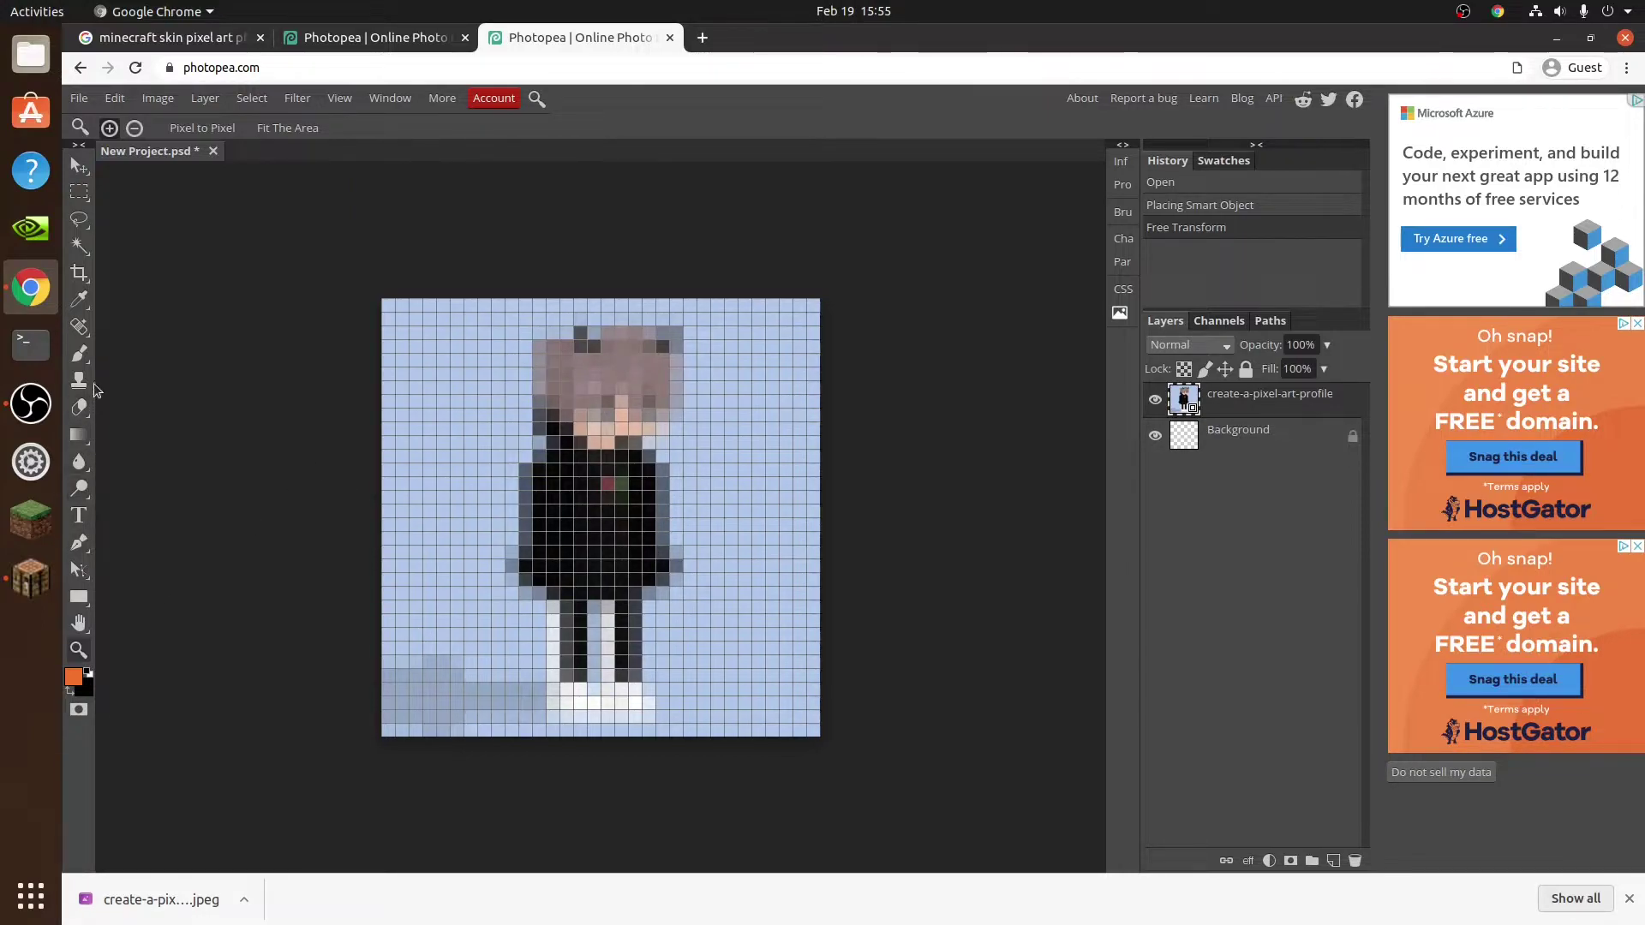
# - Set the Brush to 1 px and rasterize the character layer when first painting it
pyautogui.click(79, 353)
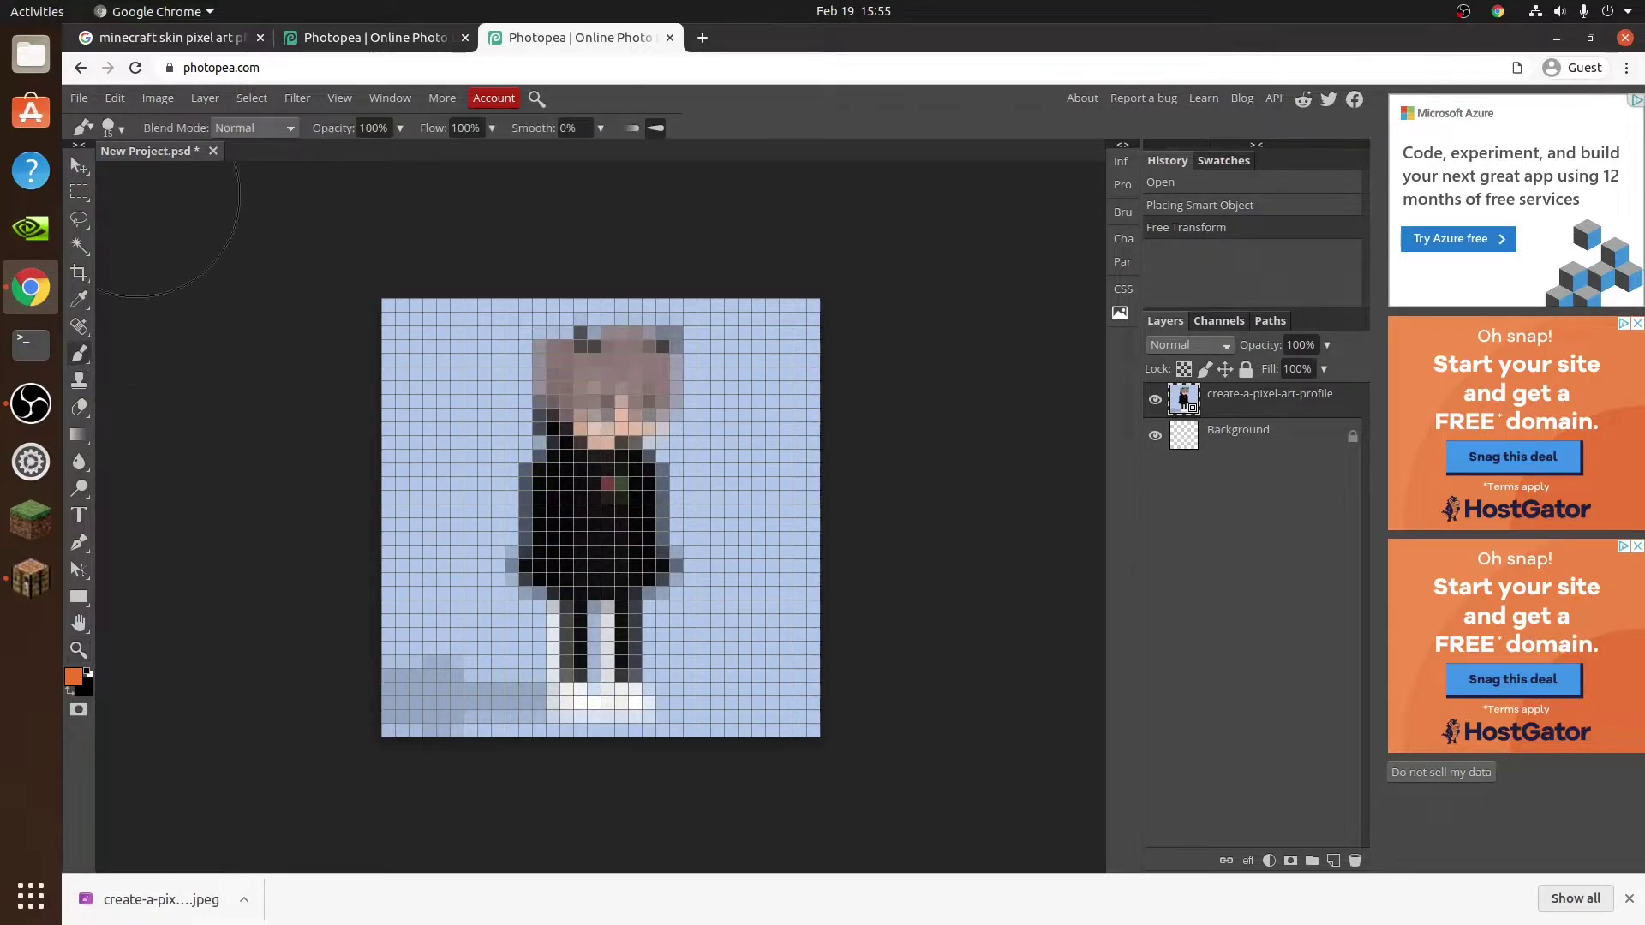
pyautogui.click(122, 129)
pyautogui.moveTo(295, 176); pyautogui.dragTo(106, 180)
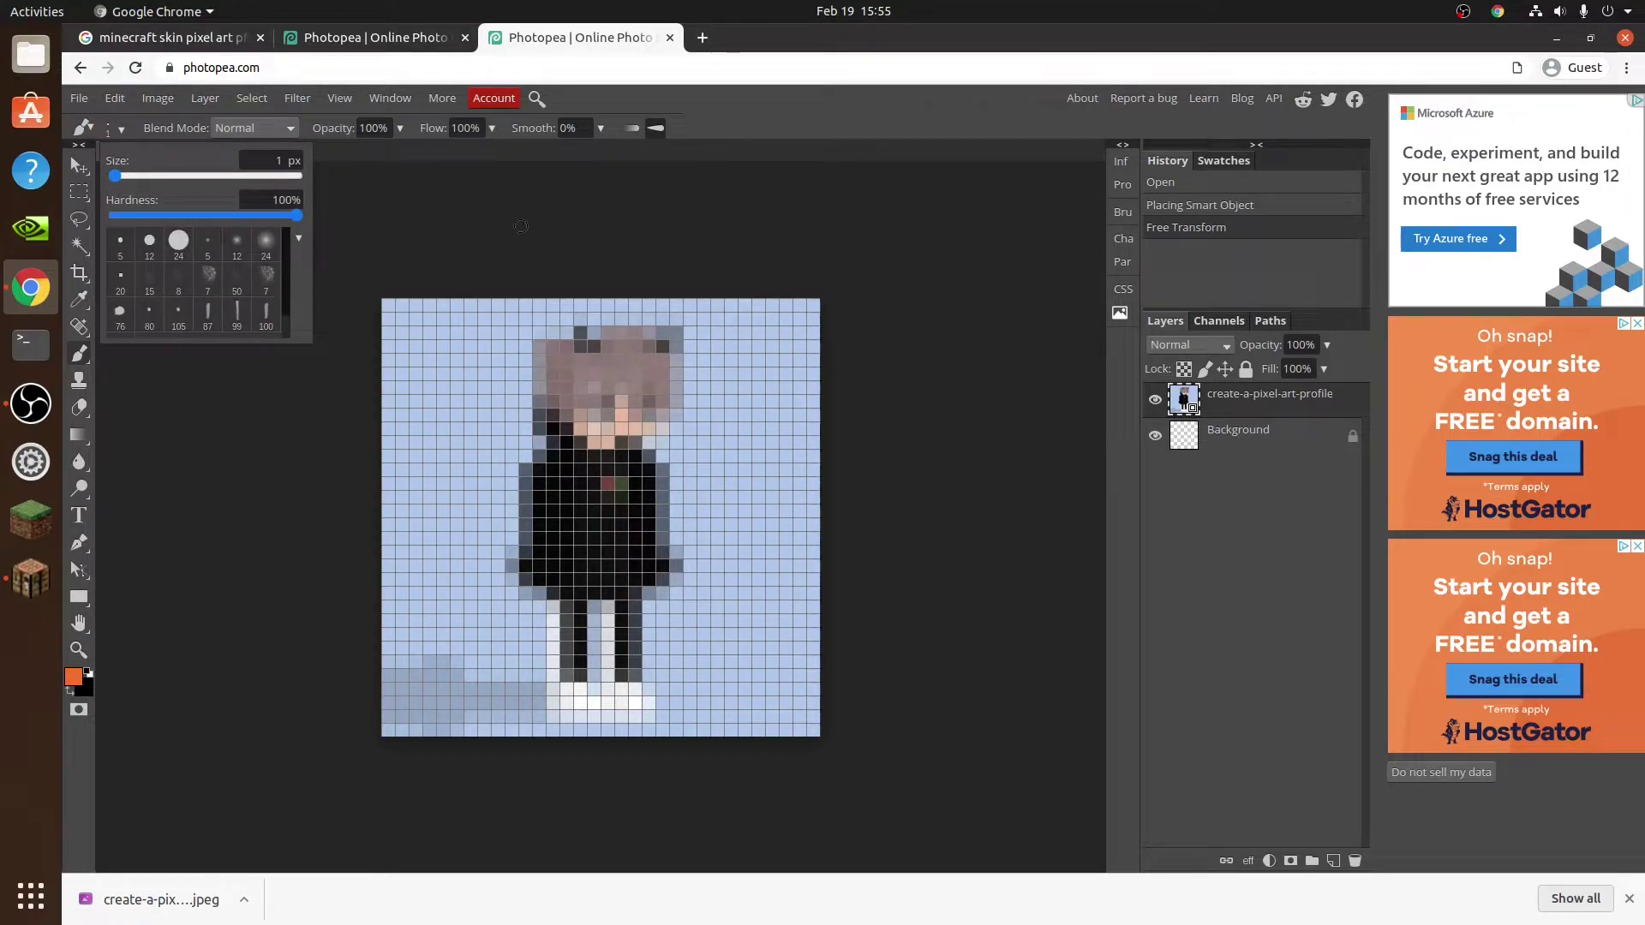
pyautogui.click(521, 225)
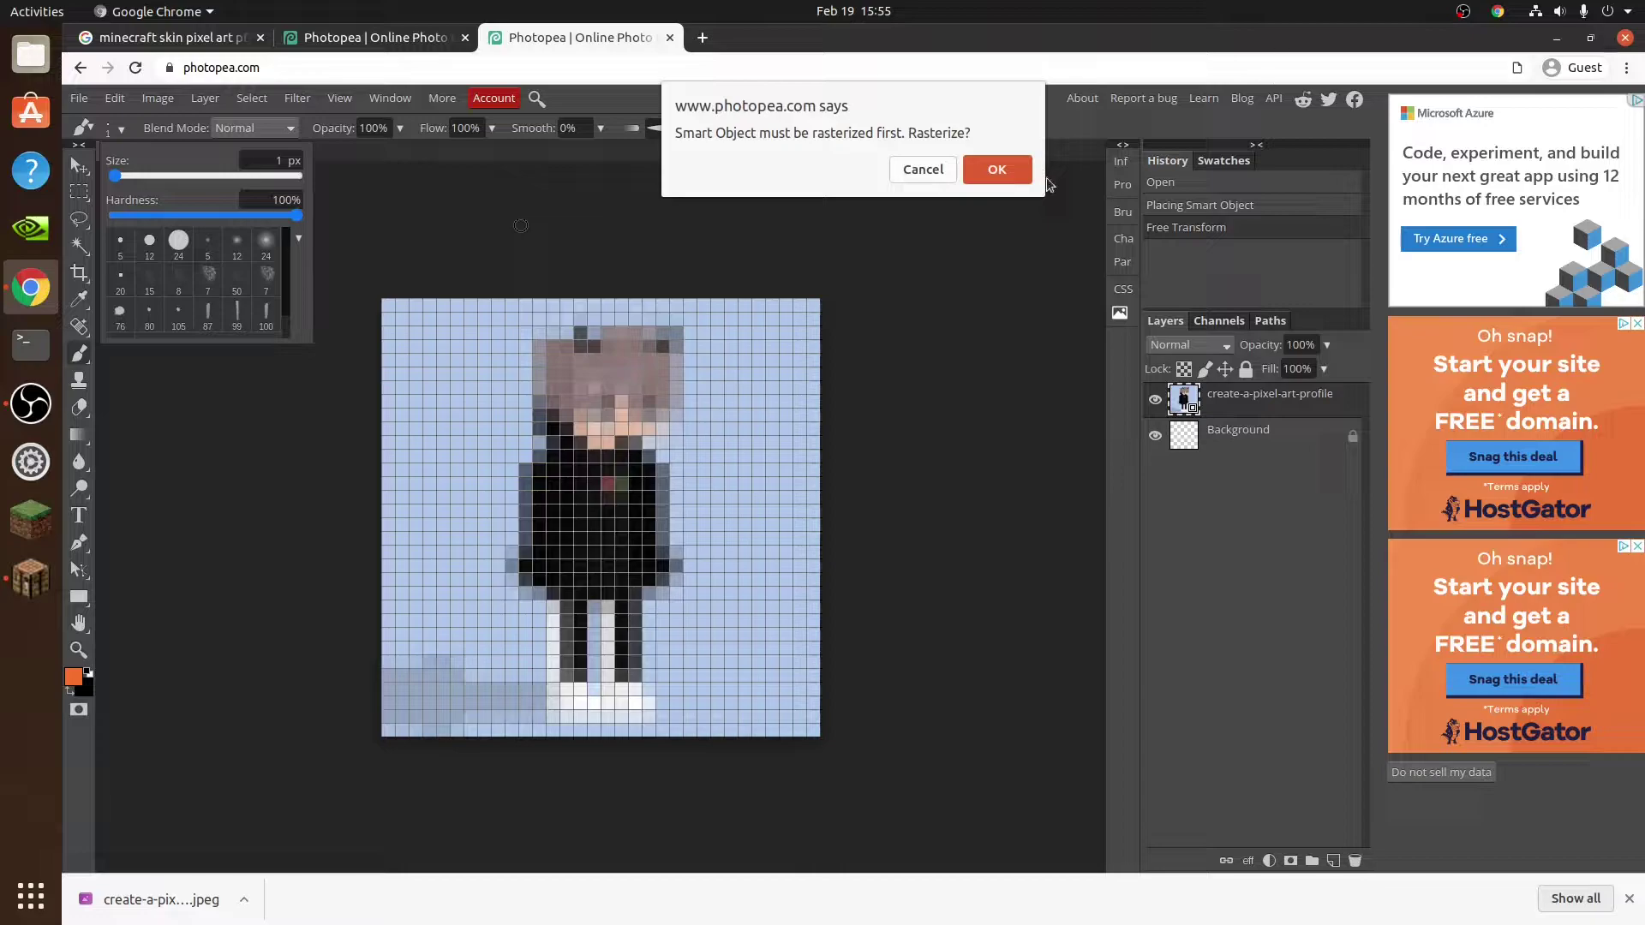
pyautogui.click(998, 170)
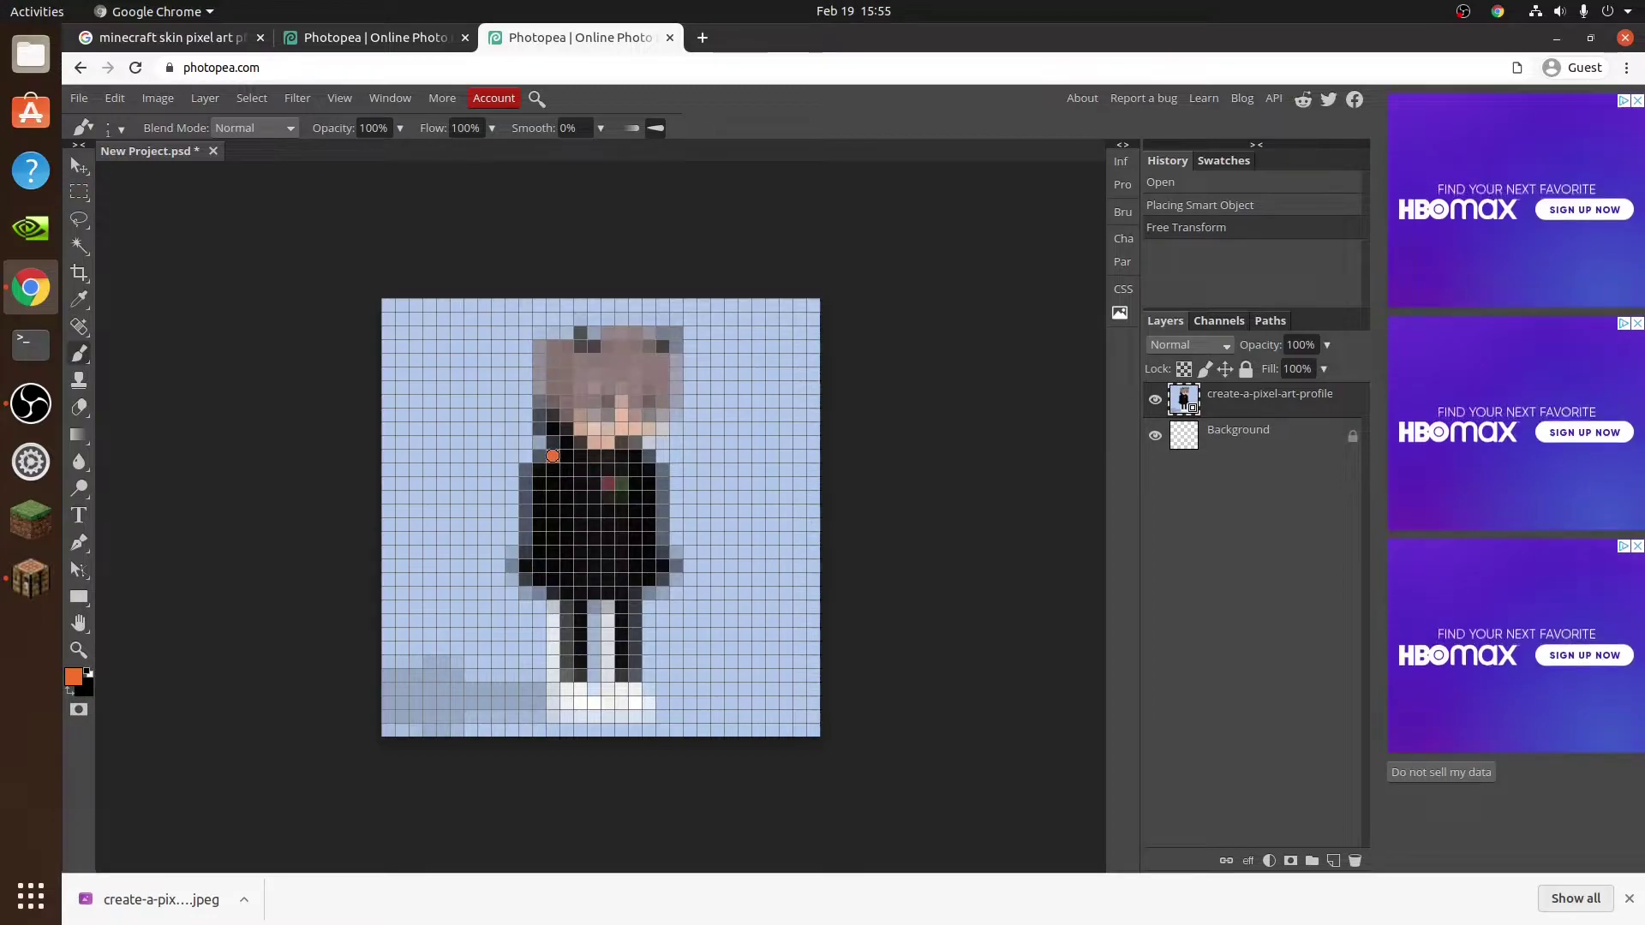
# - Paint orange pixels over the left shoulder, upper chest, chest's left side and both arms
pyautogui.click(552, 457)
pyautogui.click(540, 463)
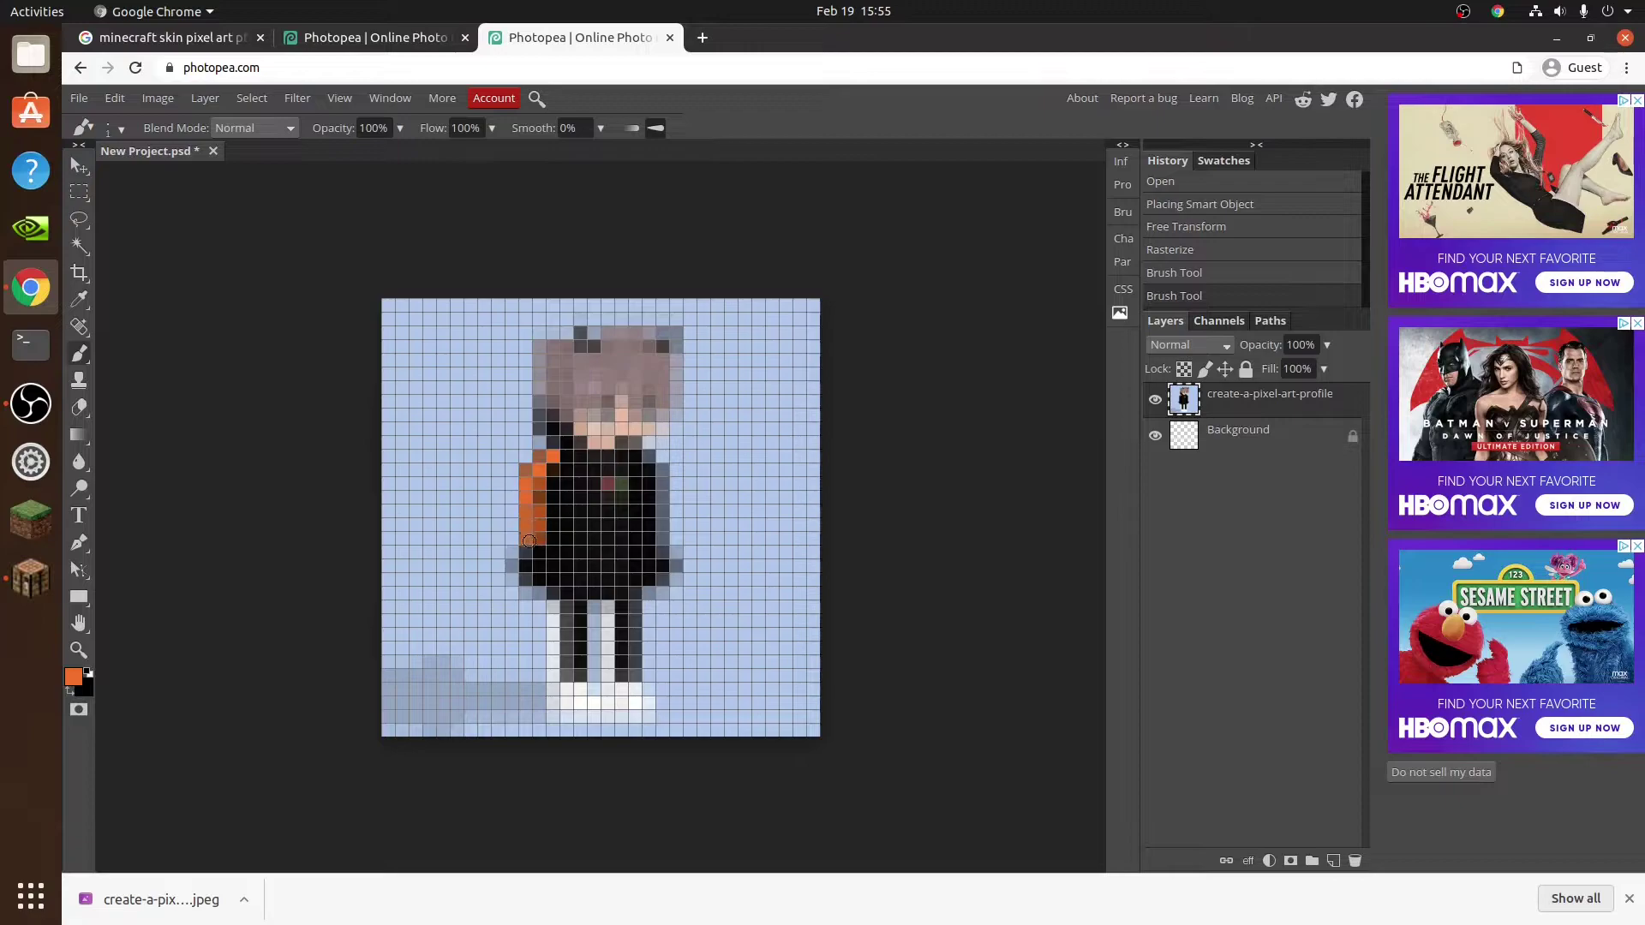
pyautogui.click(539, 578)
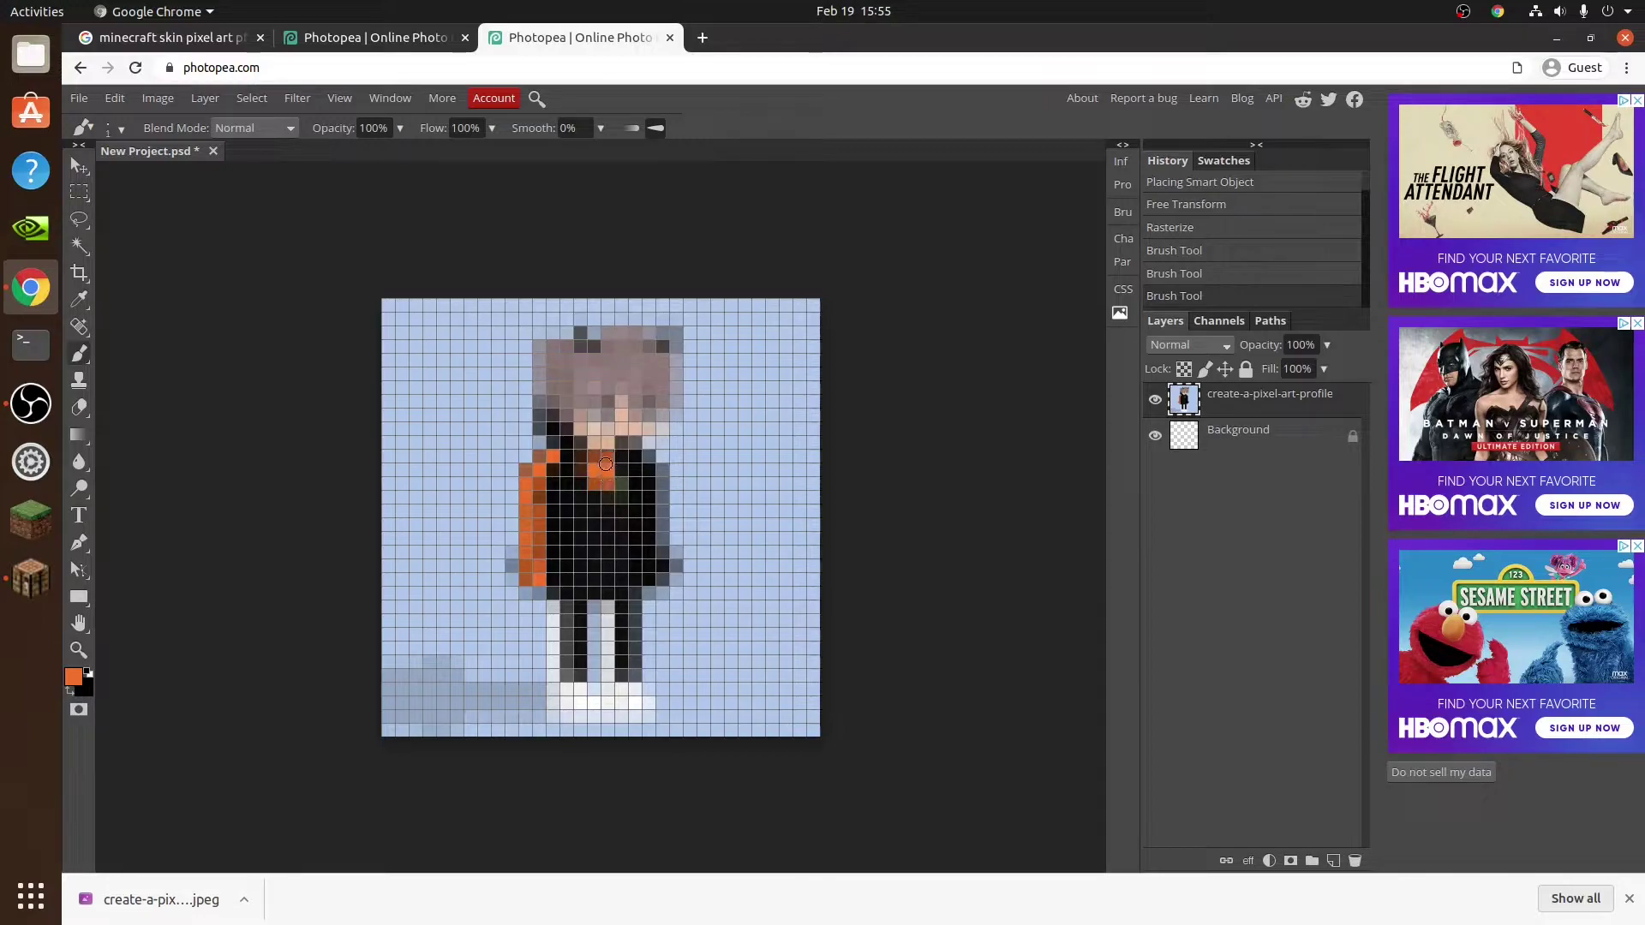
pyautogui.click(593, 467)
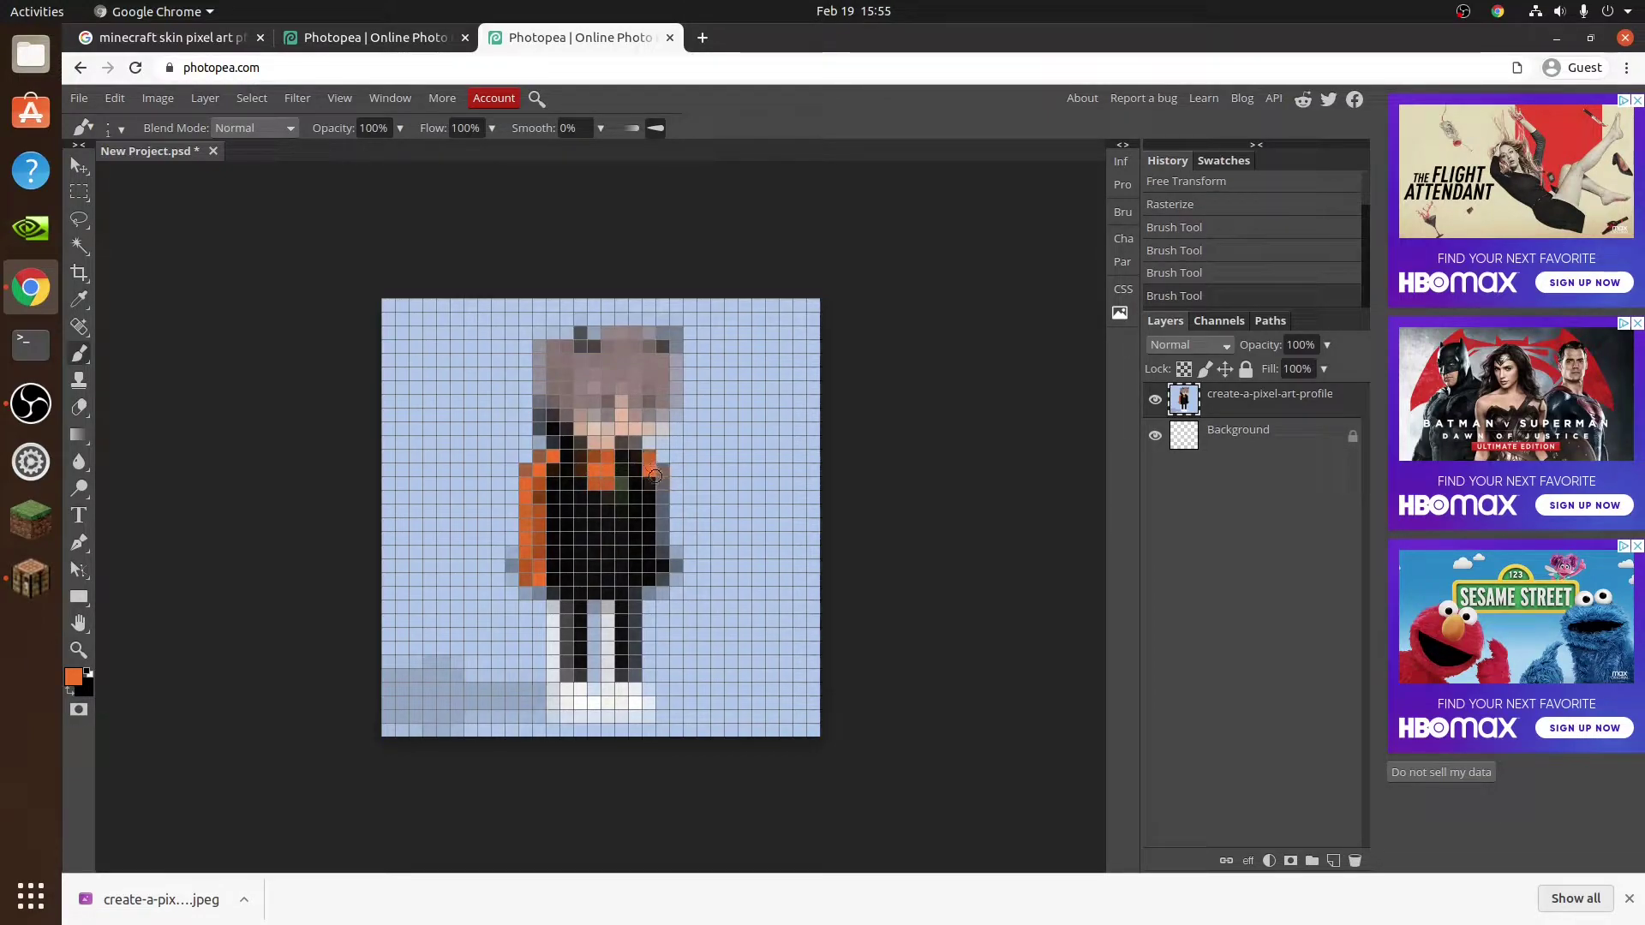
pyautogui.moveTo(655, 475); pyautogui.dragTo(653, 572)
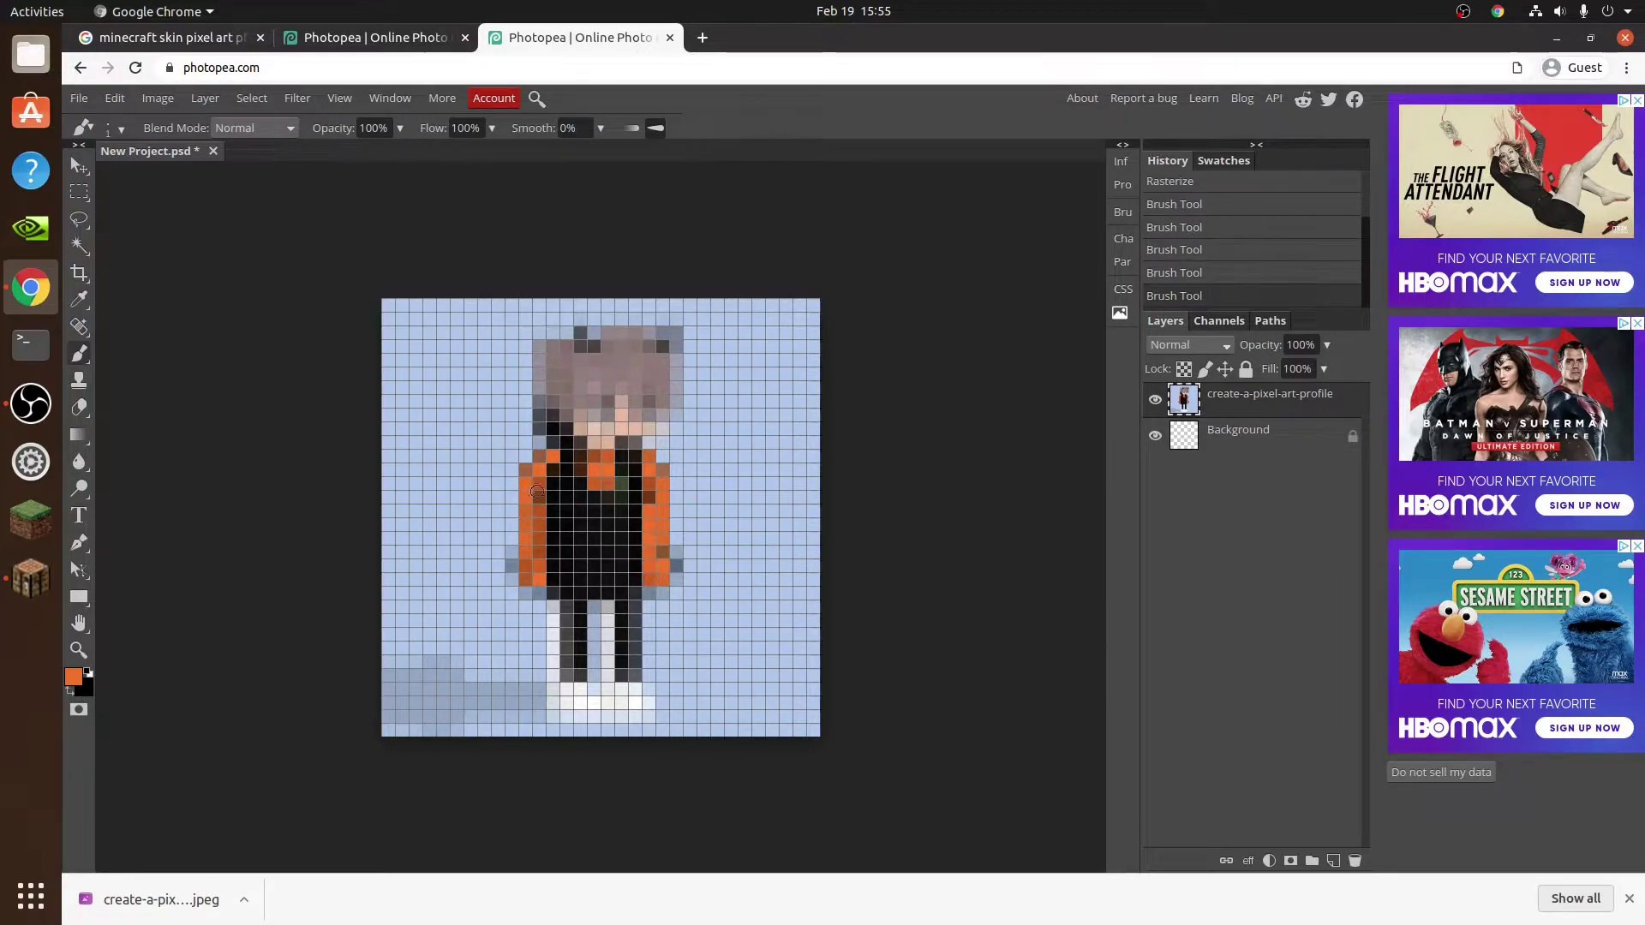
pyautogui.moveTo(548, 465); pyautogui.dragTo(547, 486)
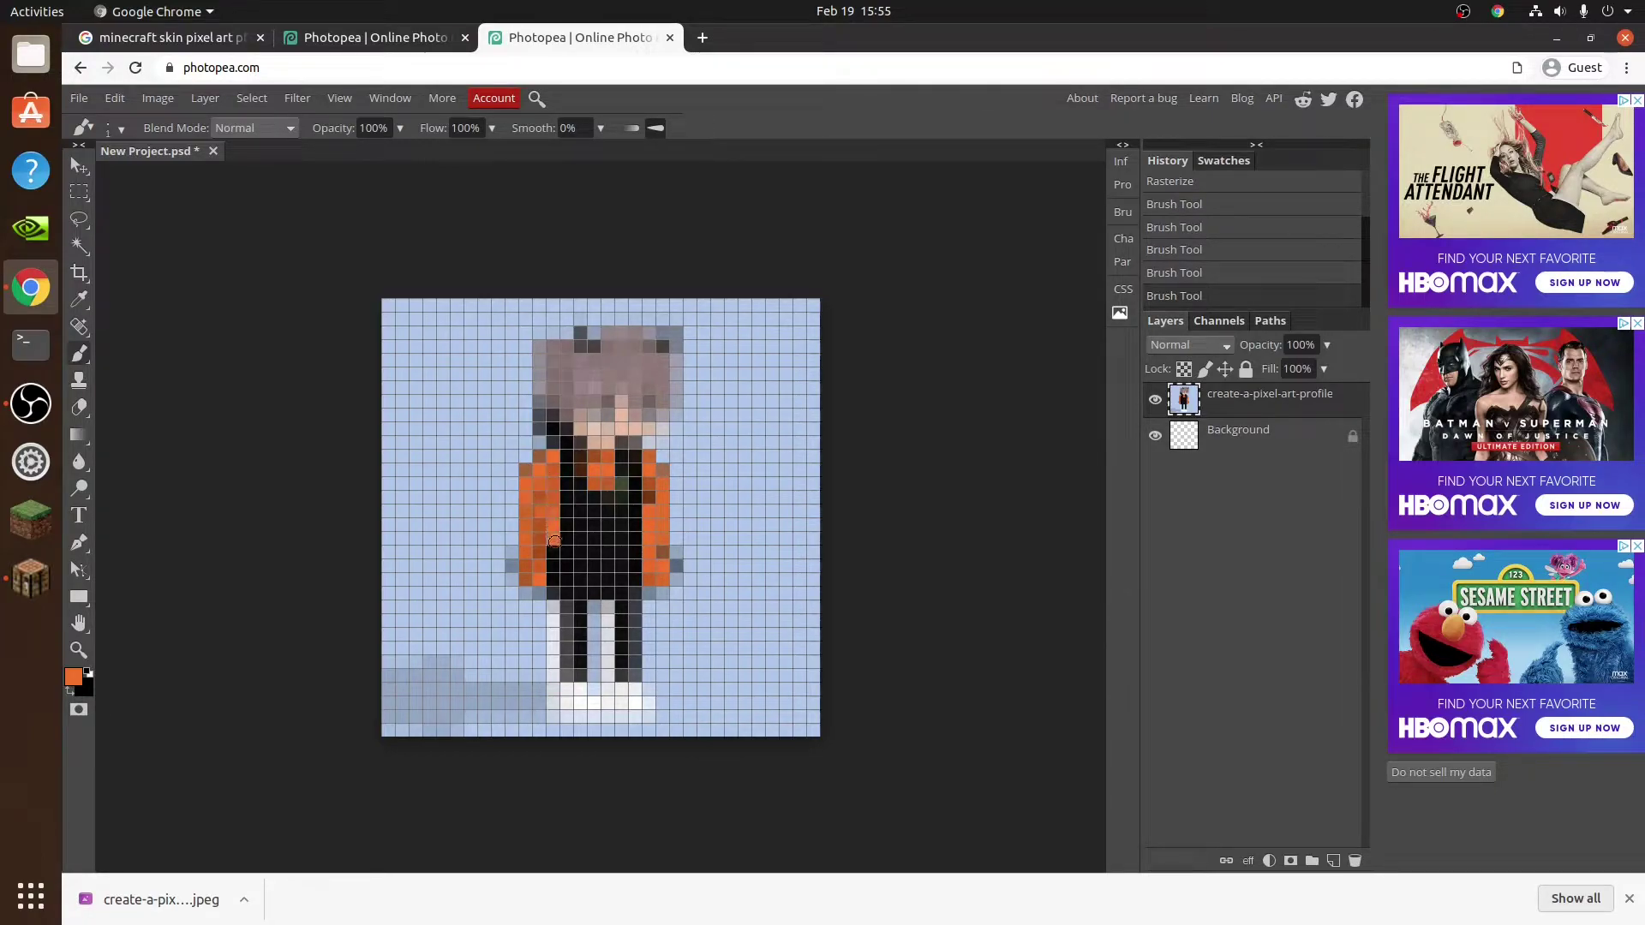
pyautogui.moveTo(548, 566); pyautogui.dragTo(550, 576)
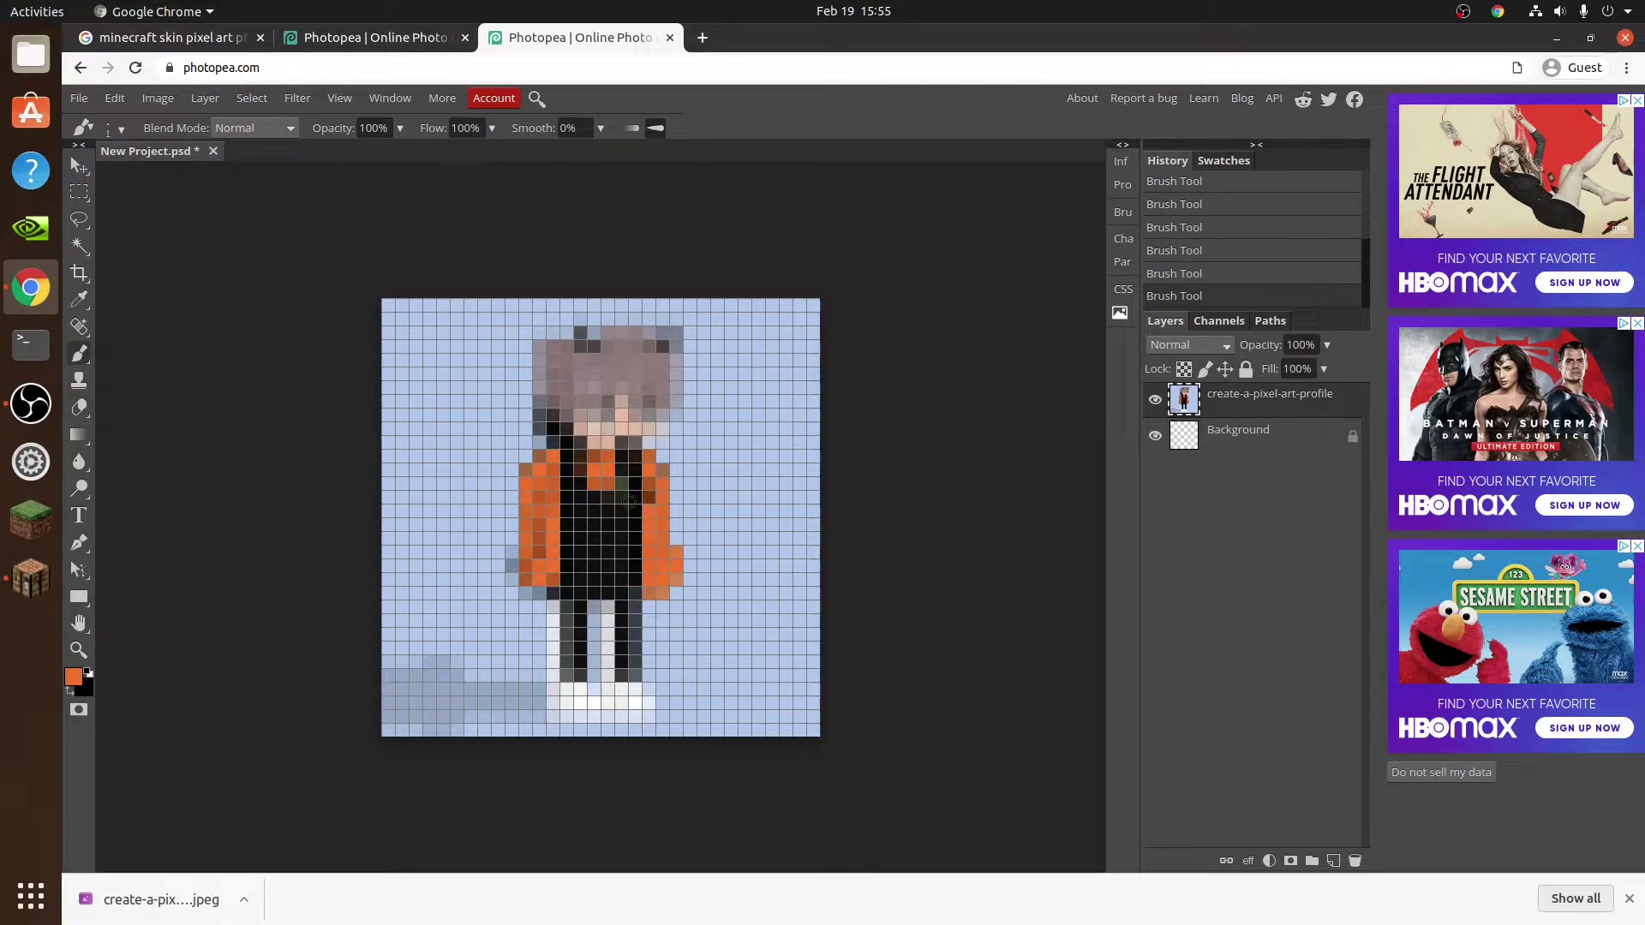
# - Check the skin in Minecraft twice, pausing and returning to the Photopea canvas each time
pyautogui.click(31, 578)
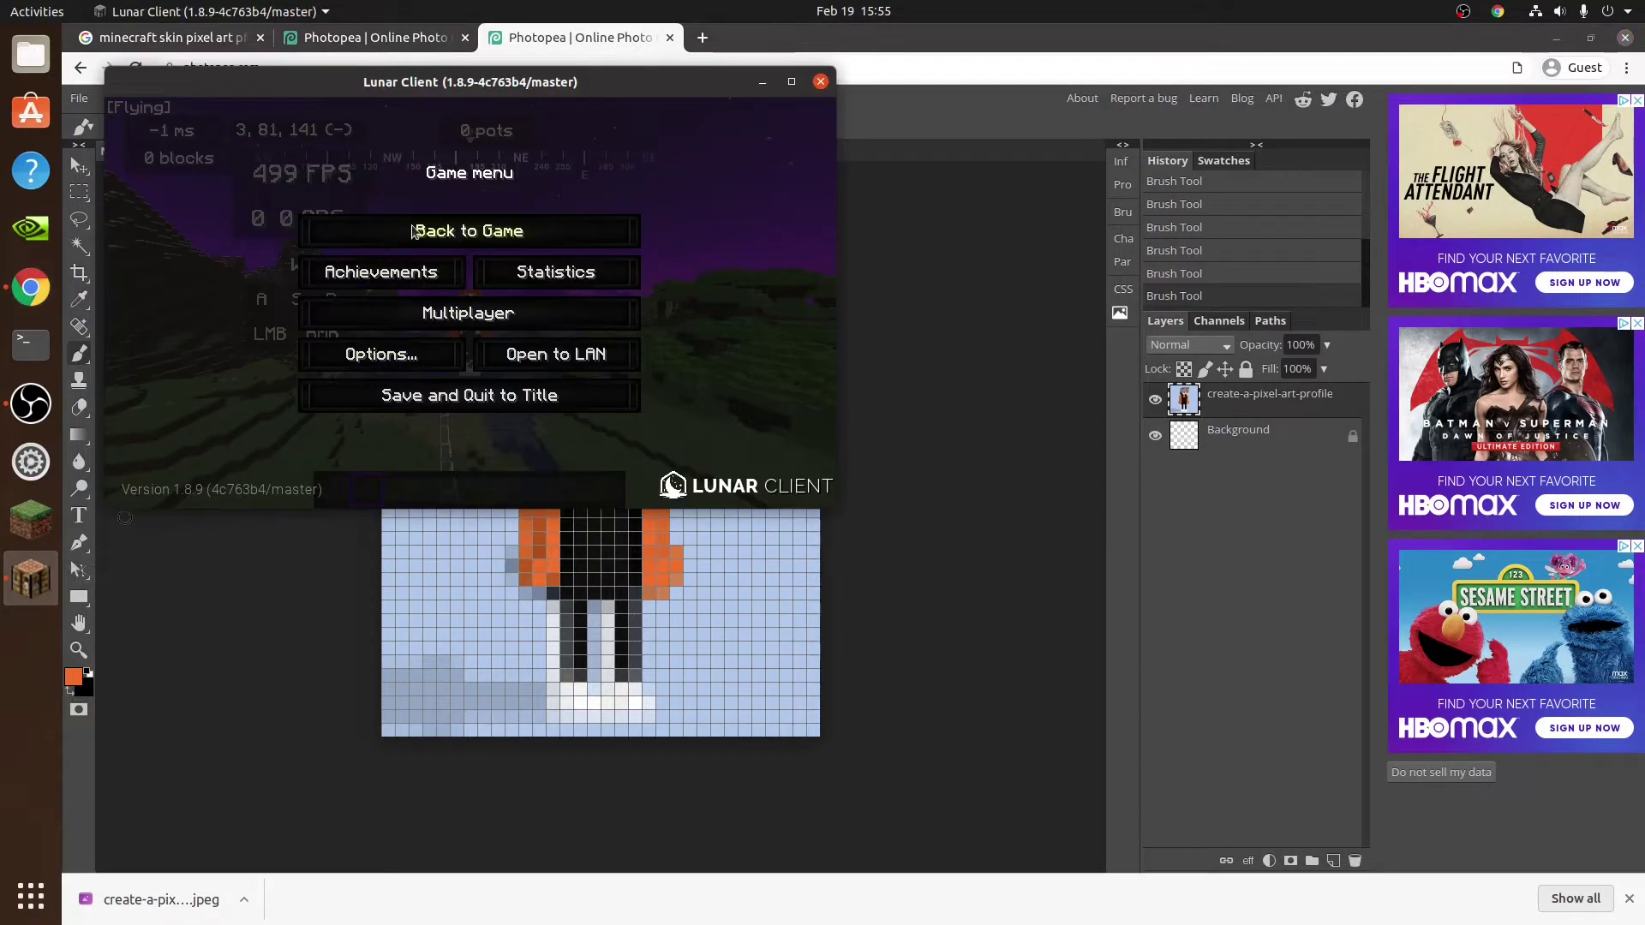
pyautogui.press('Escape')
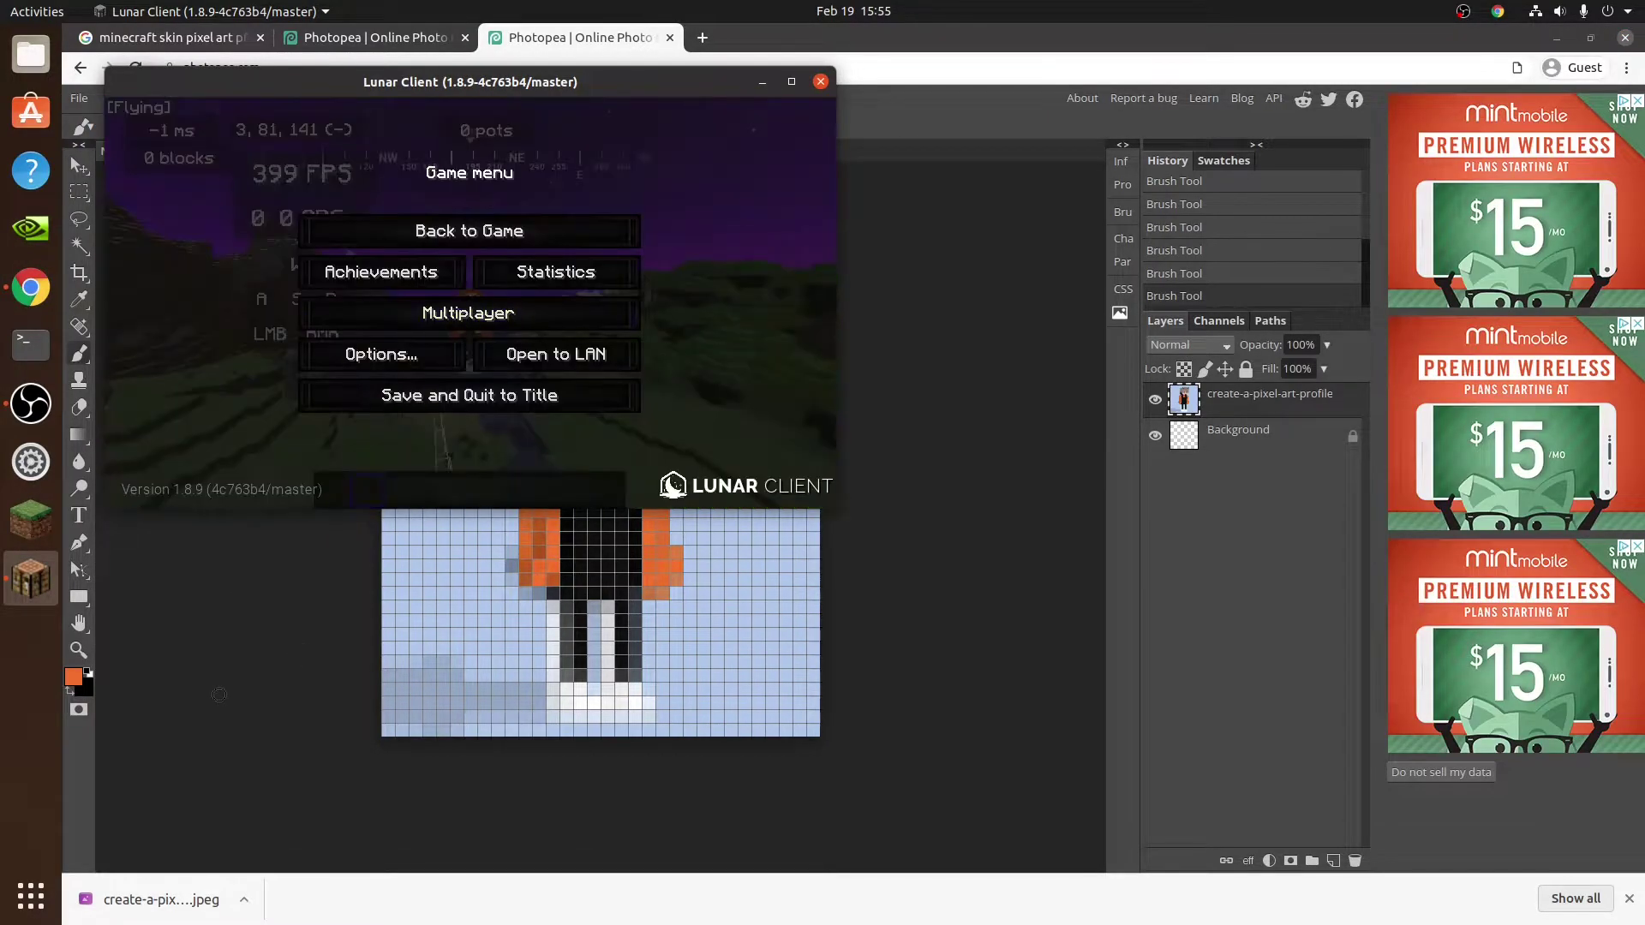
pyautogui.click(240, 656)
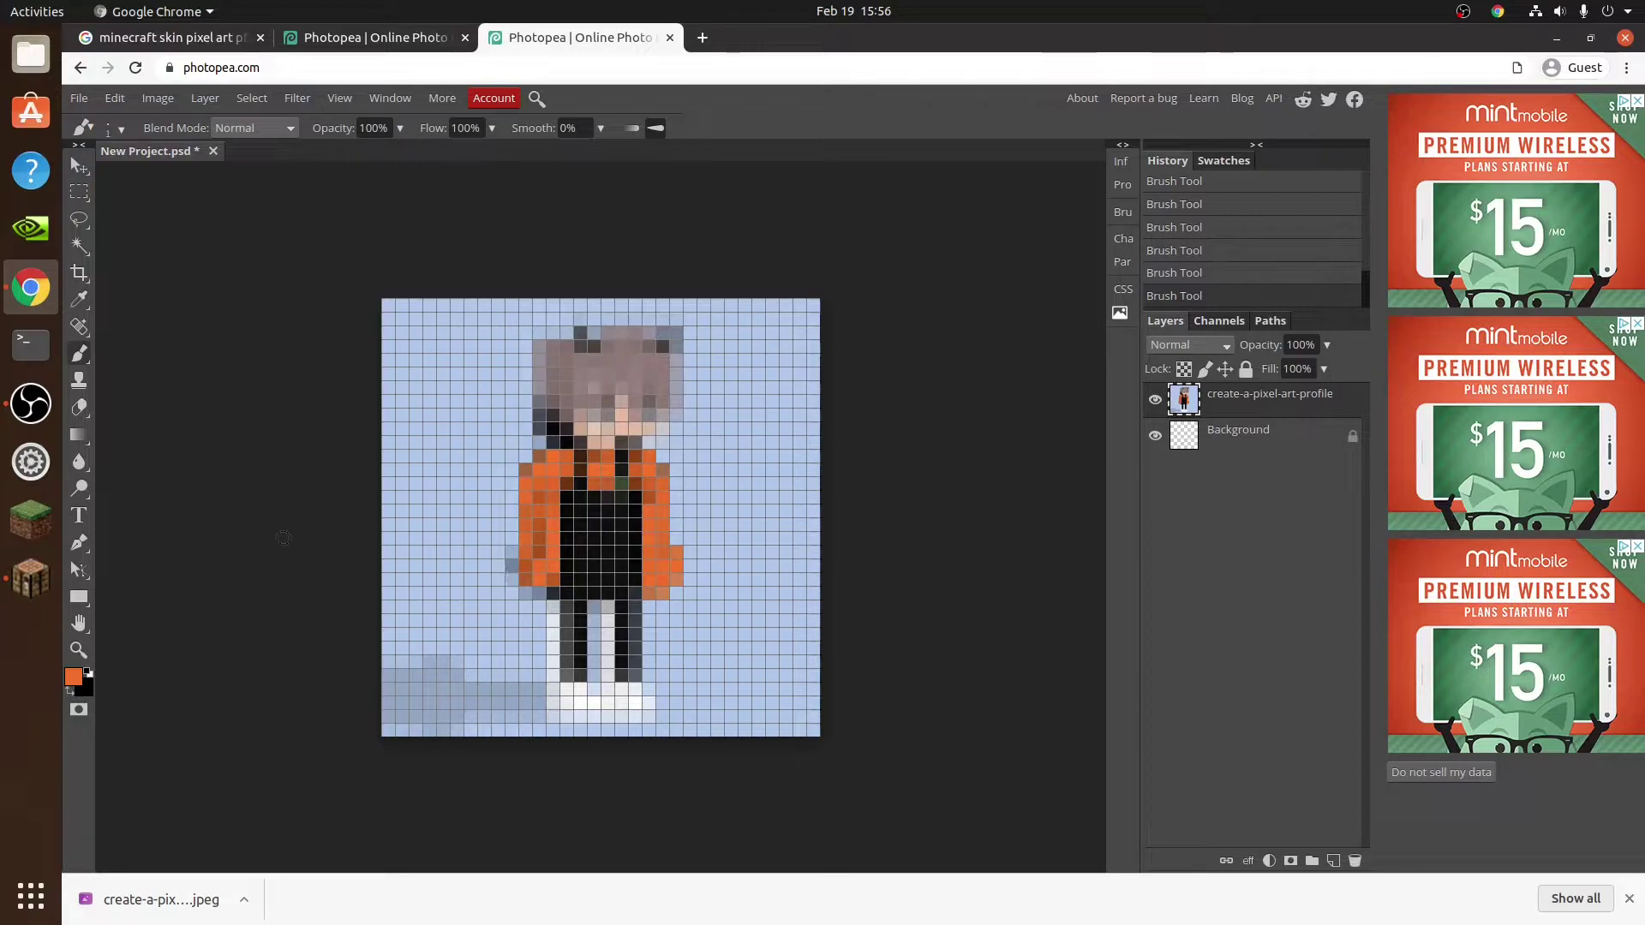
pyautogui.click(31, 576)
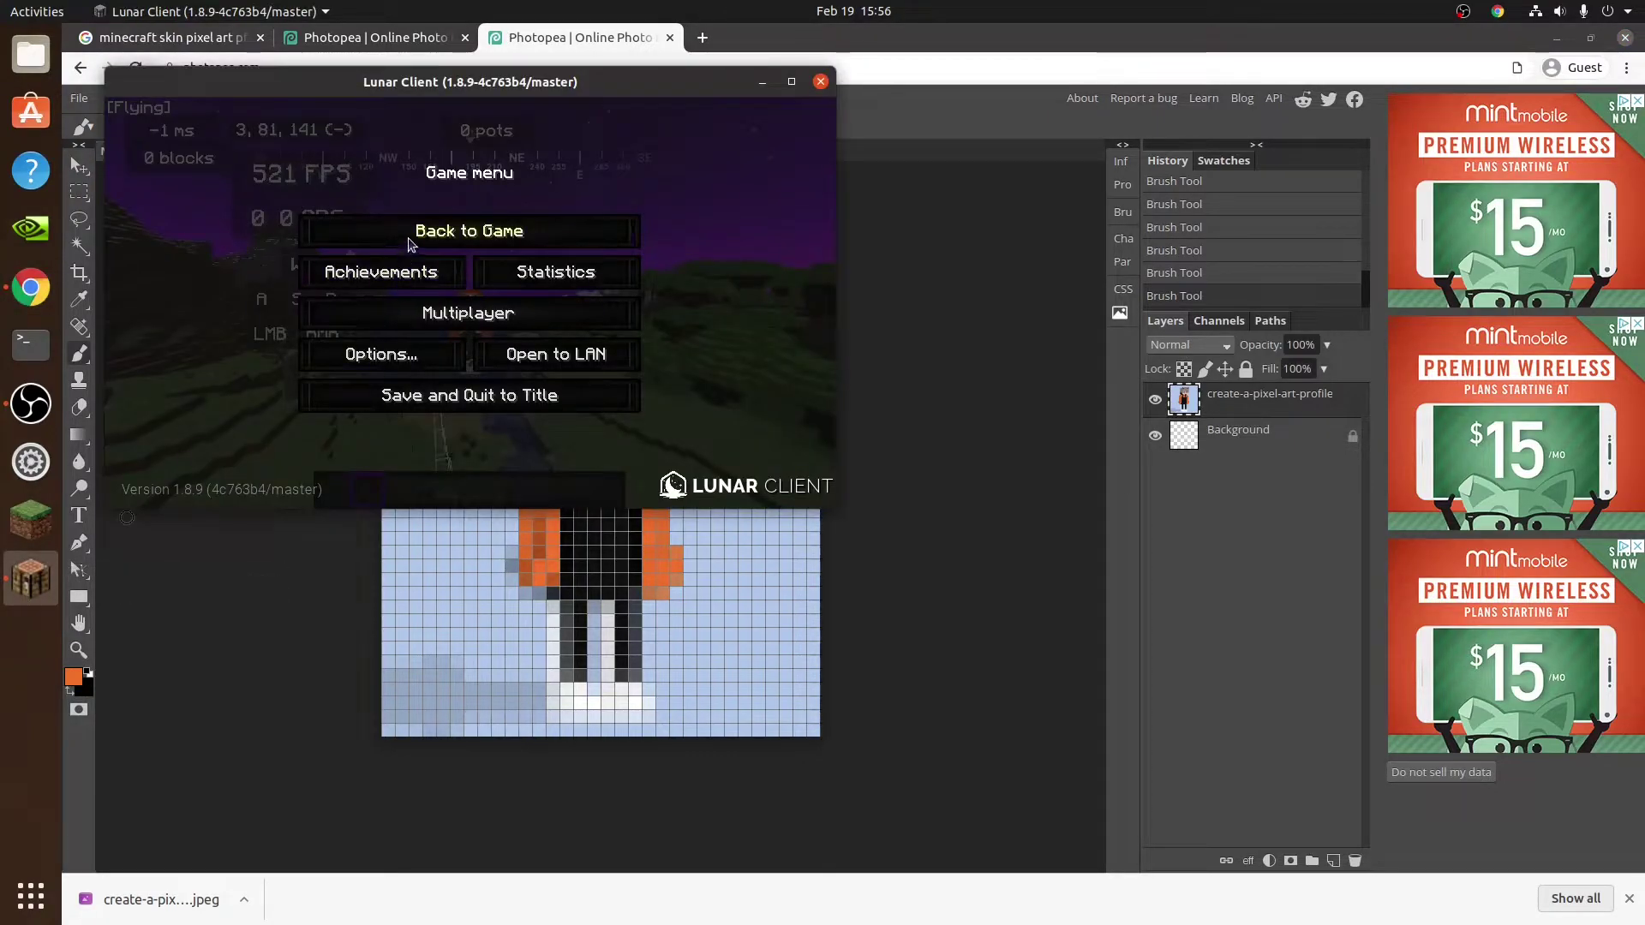
pyautogui.click(407, 245)
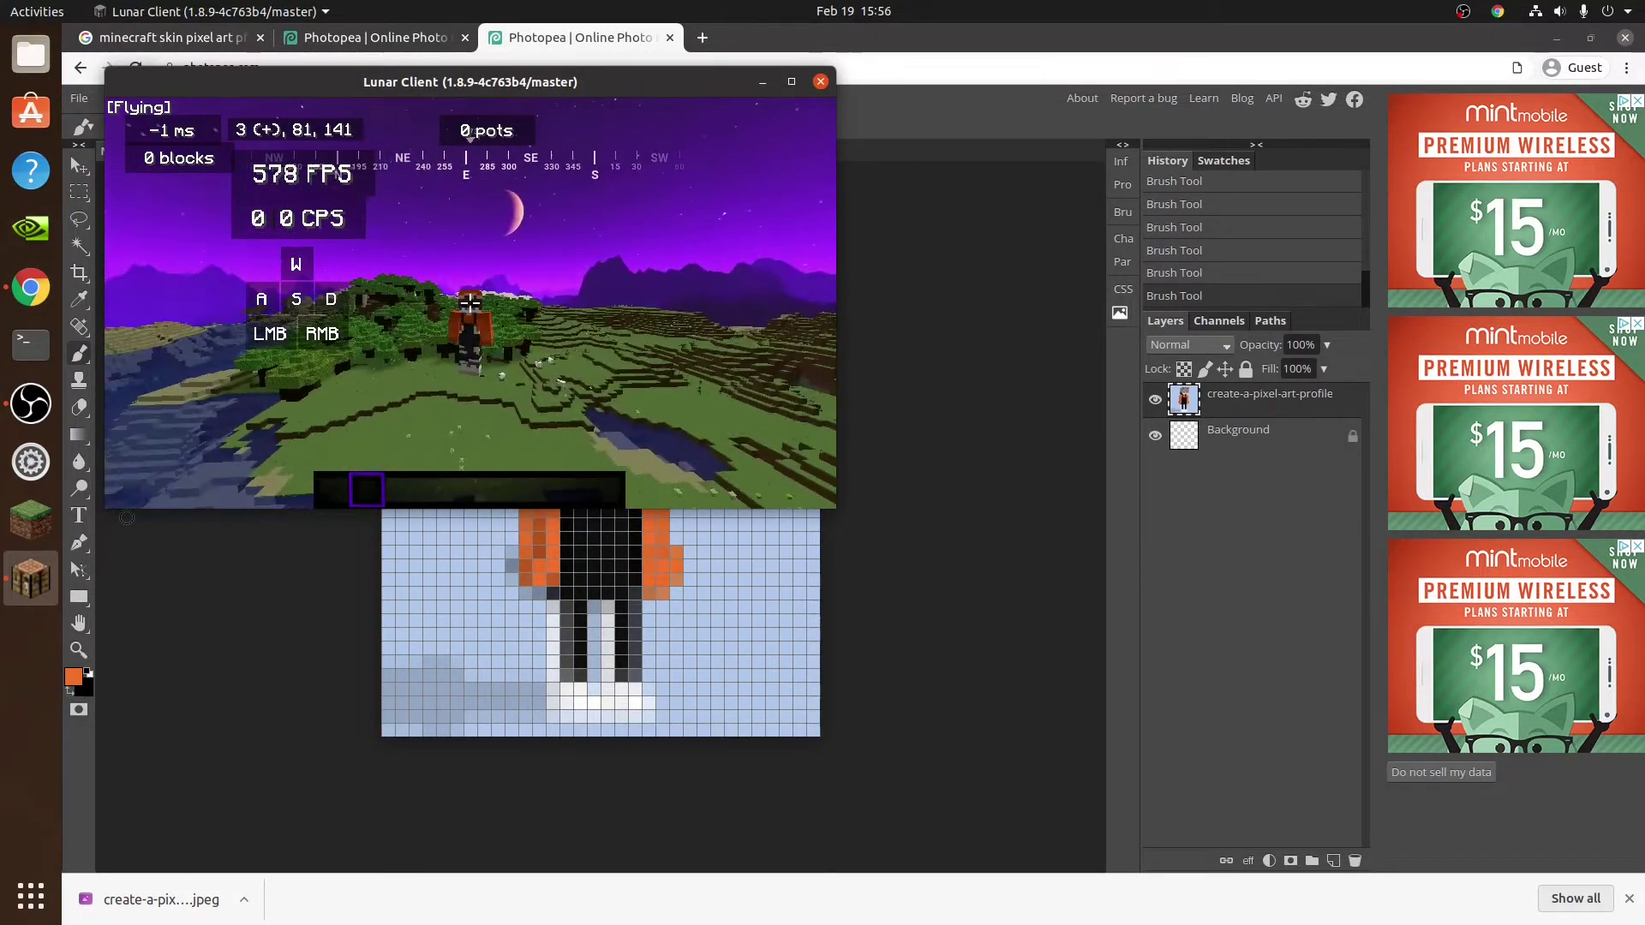
pyautogui.press('Escape')
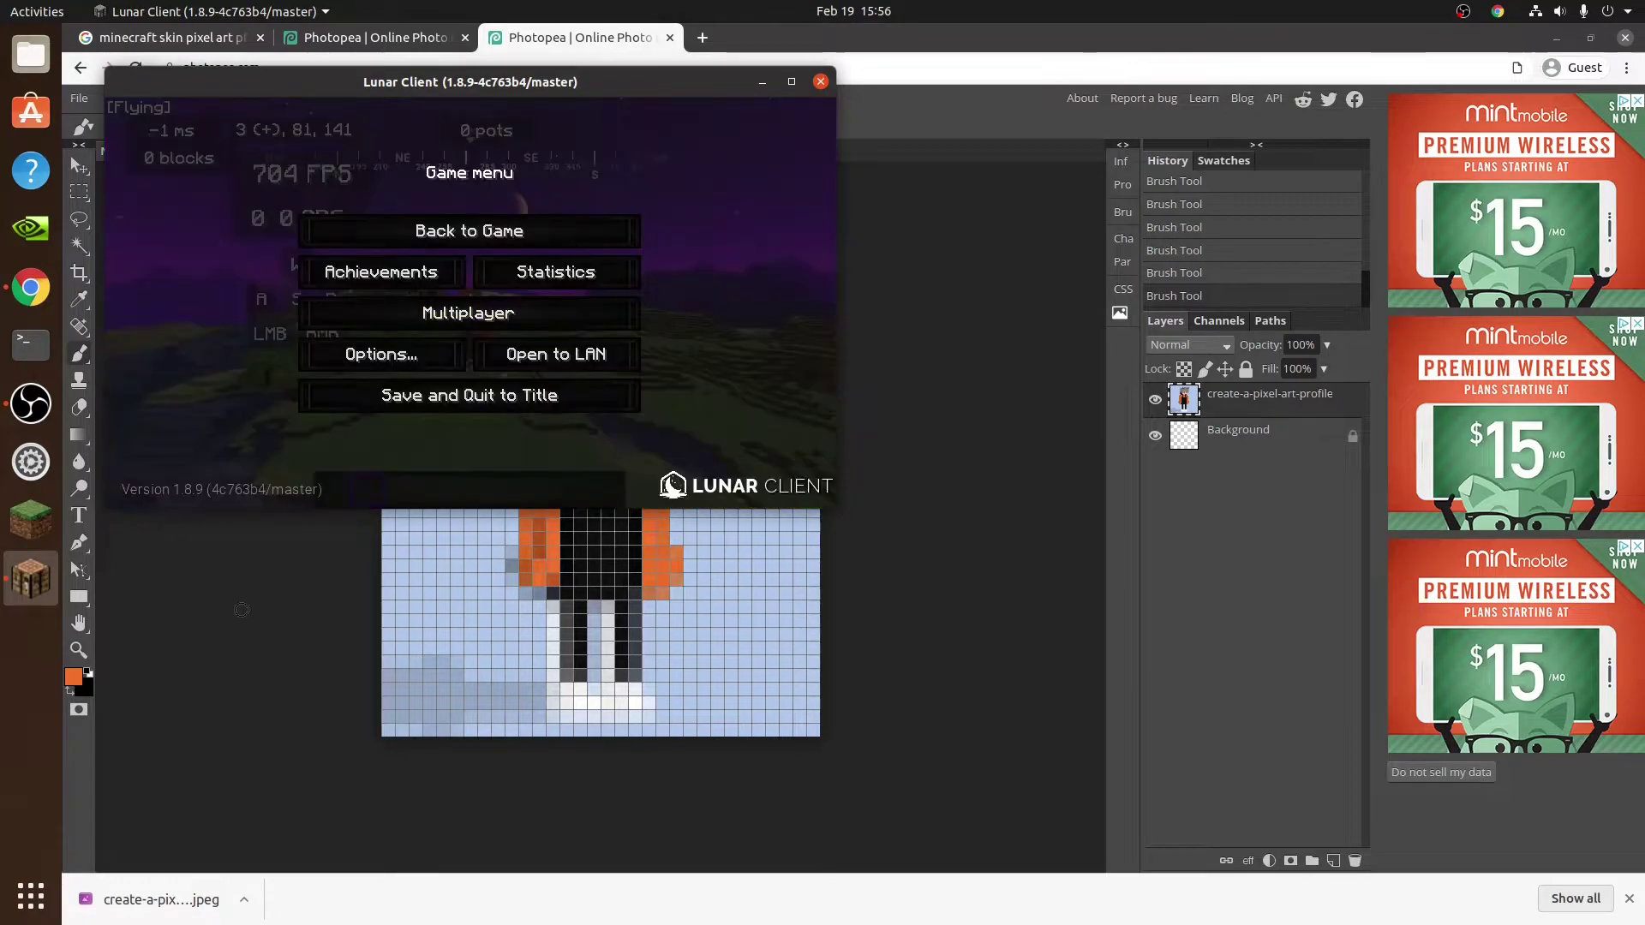
pyautogui.click(242, 609)
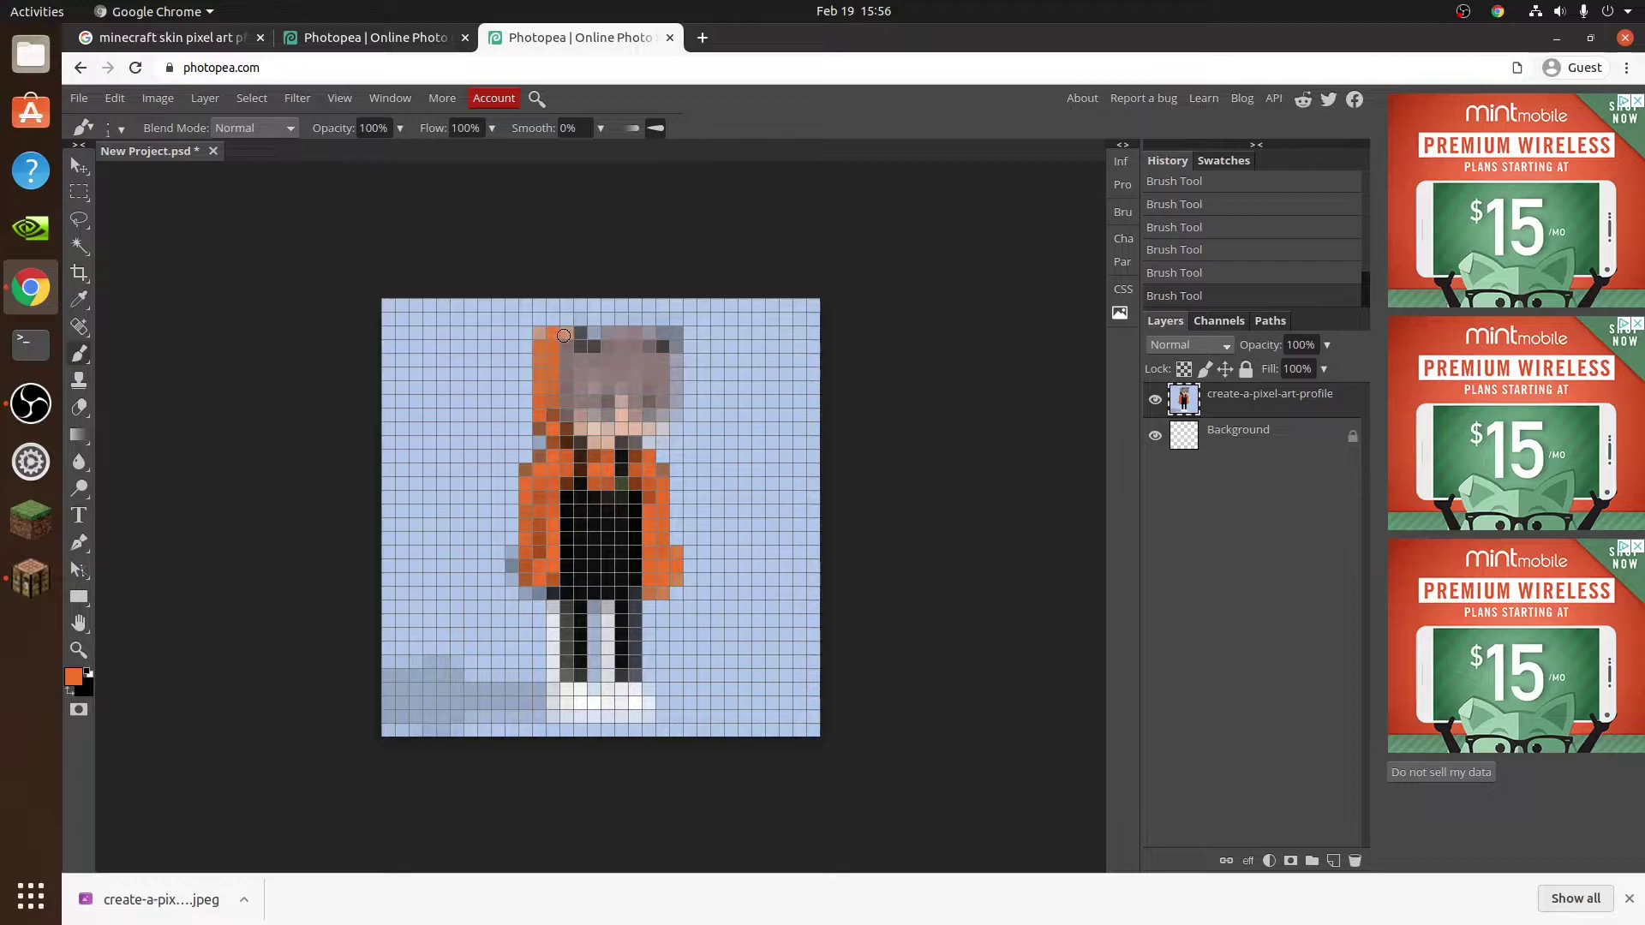
# - Paint orange hood pixels across the head's top and left edge, then check in-game
pyautogui.moveTo(569, 331); pyautogui.dragTo(638, 328)
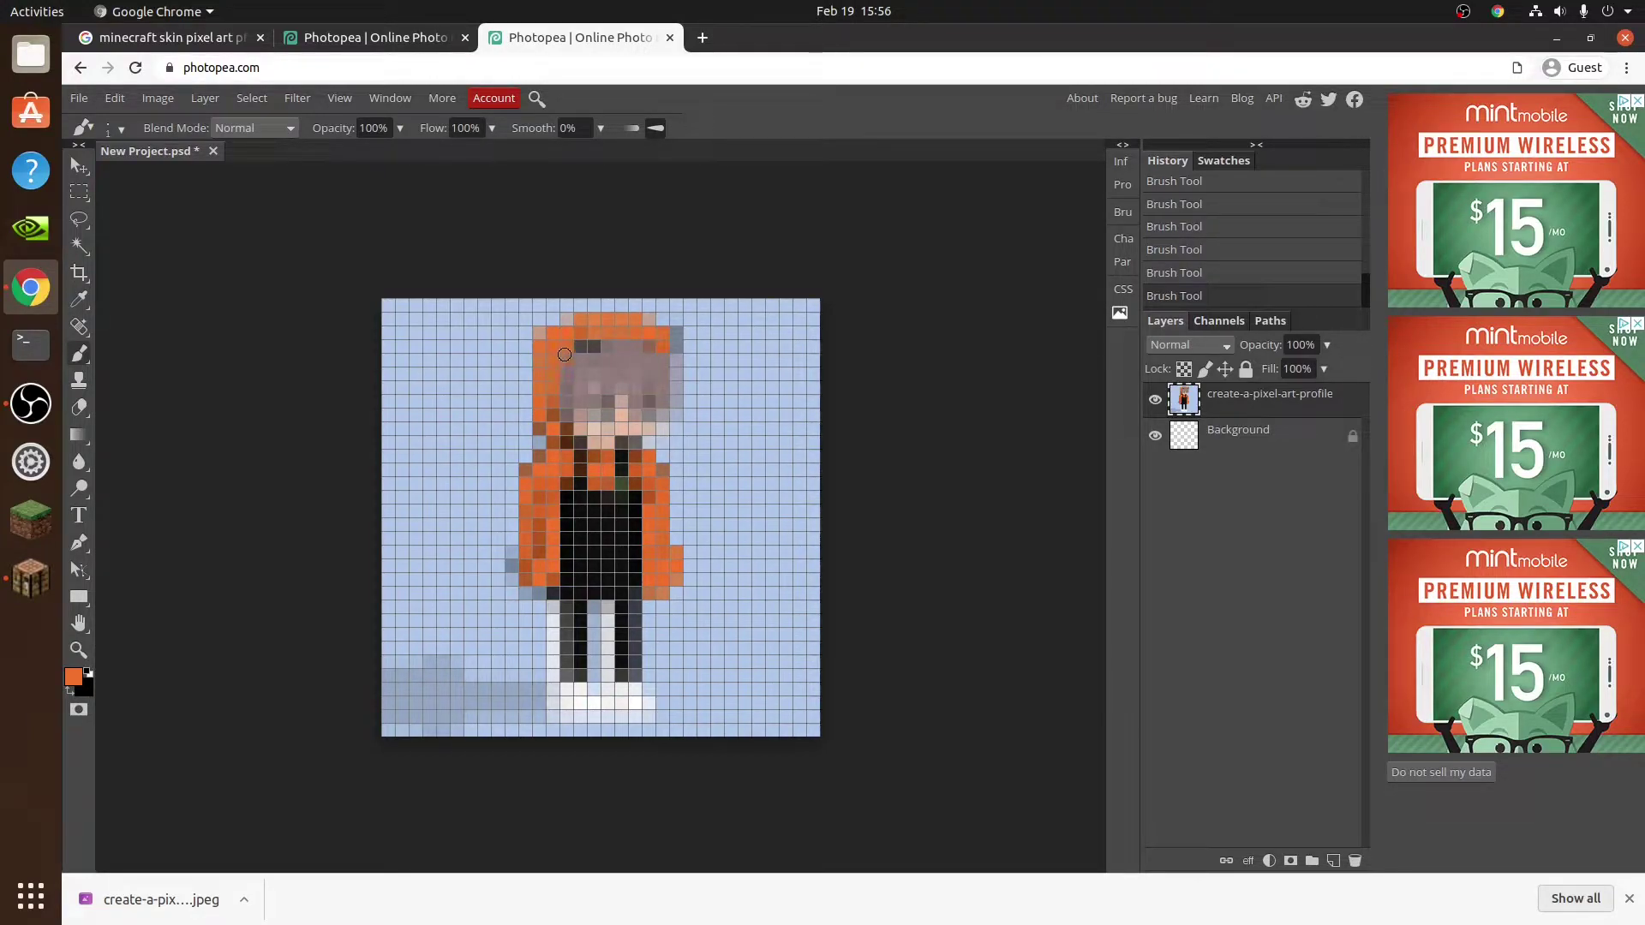
pyautogui.moveTo(536, 360); pyautogui.dragTo(532, 386)
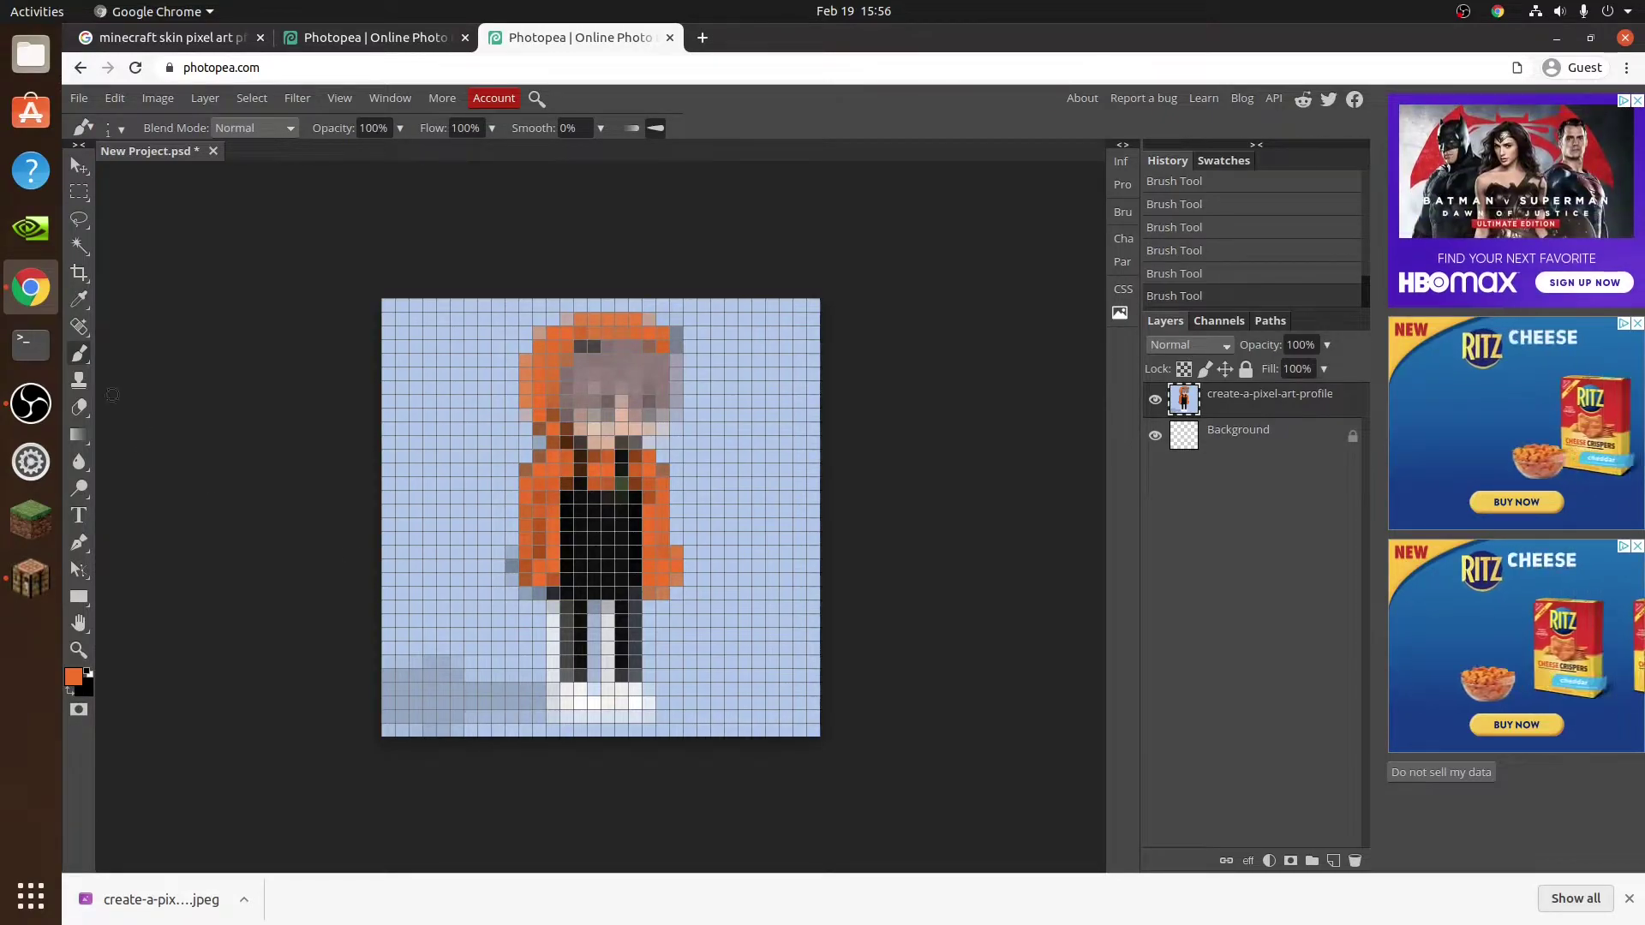
pyautogui.hotkey('alt', 'Tab')
pyautogui.click(371, 239)
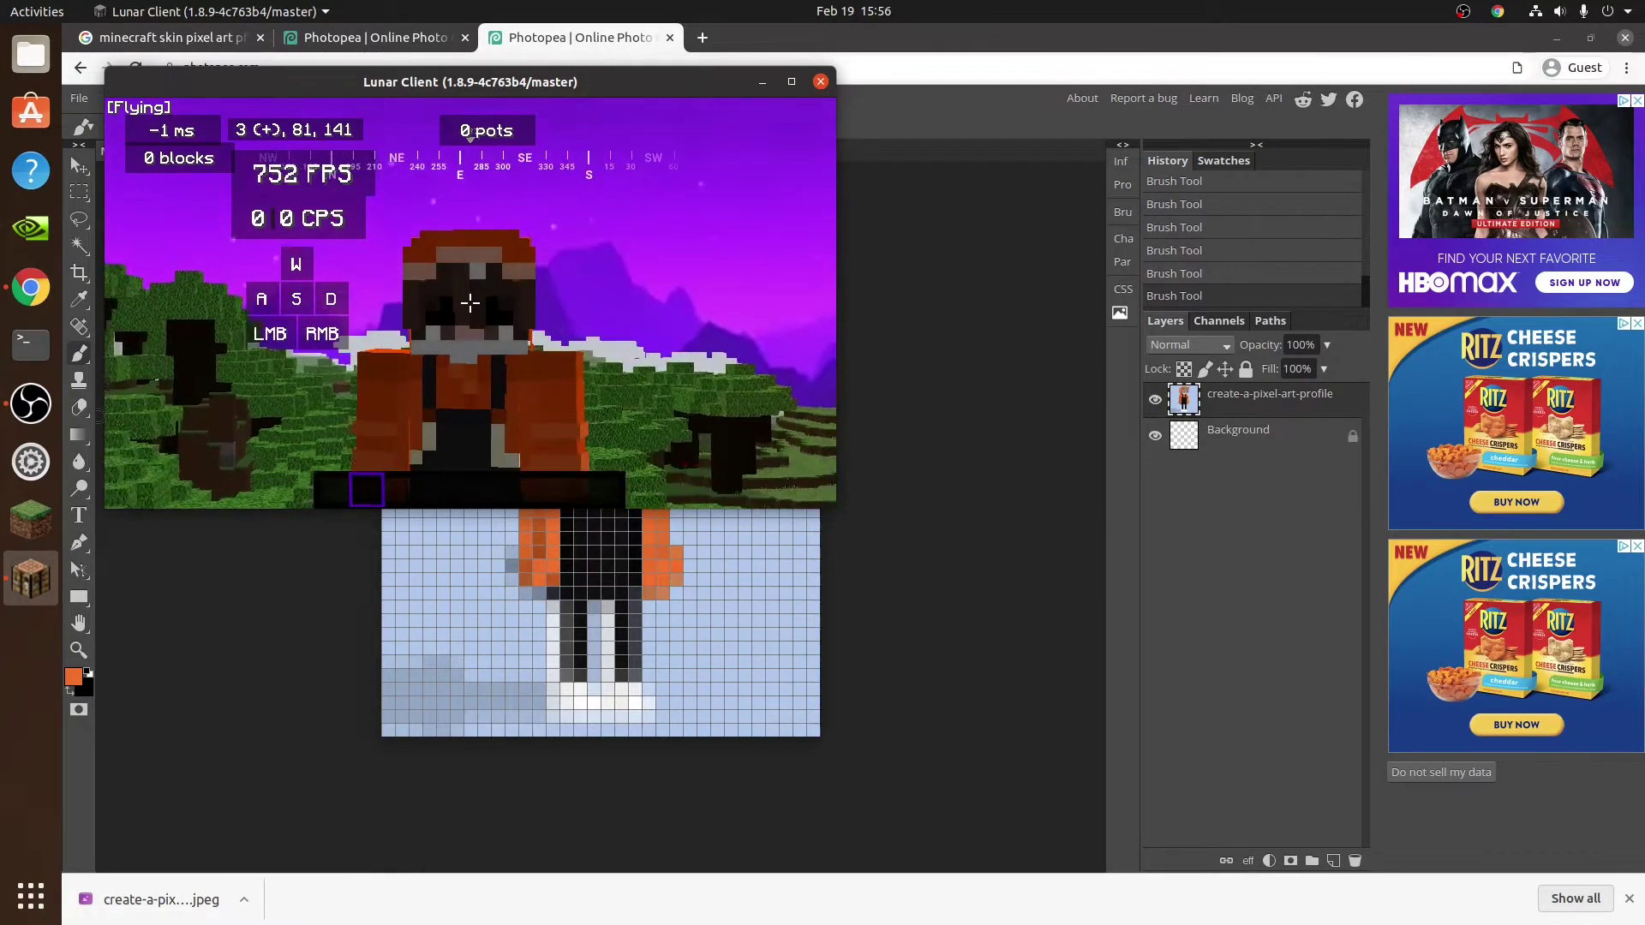
pyautogui.press('Escape')
pyautogui.hotkey('alt', 'Tab')
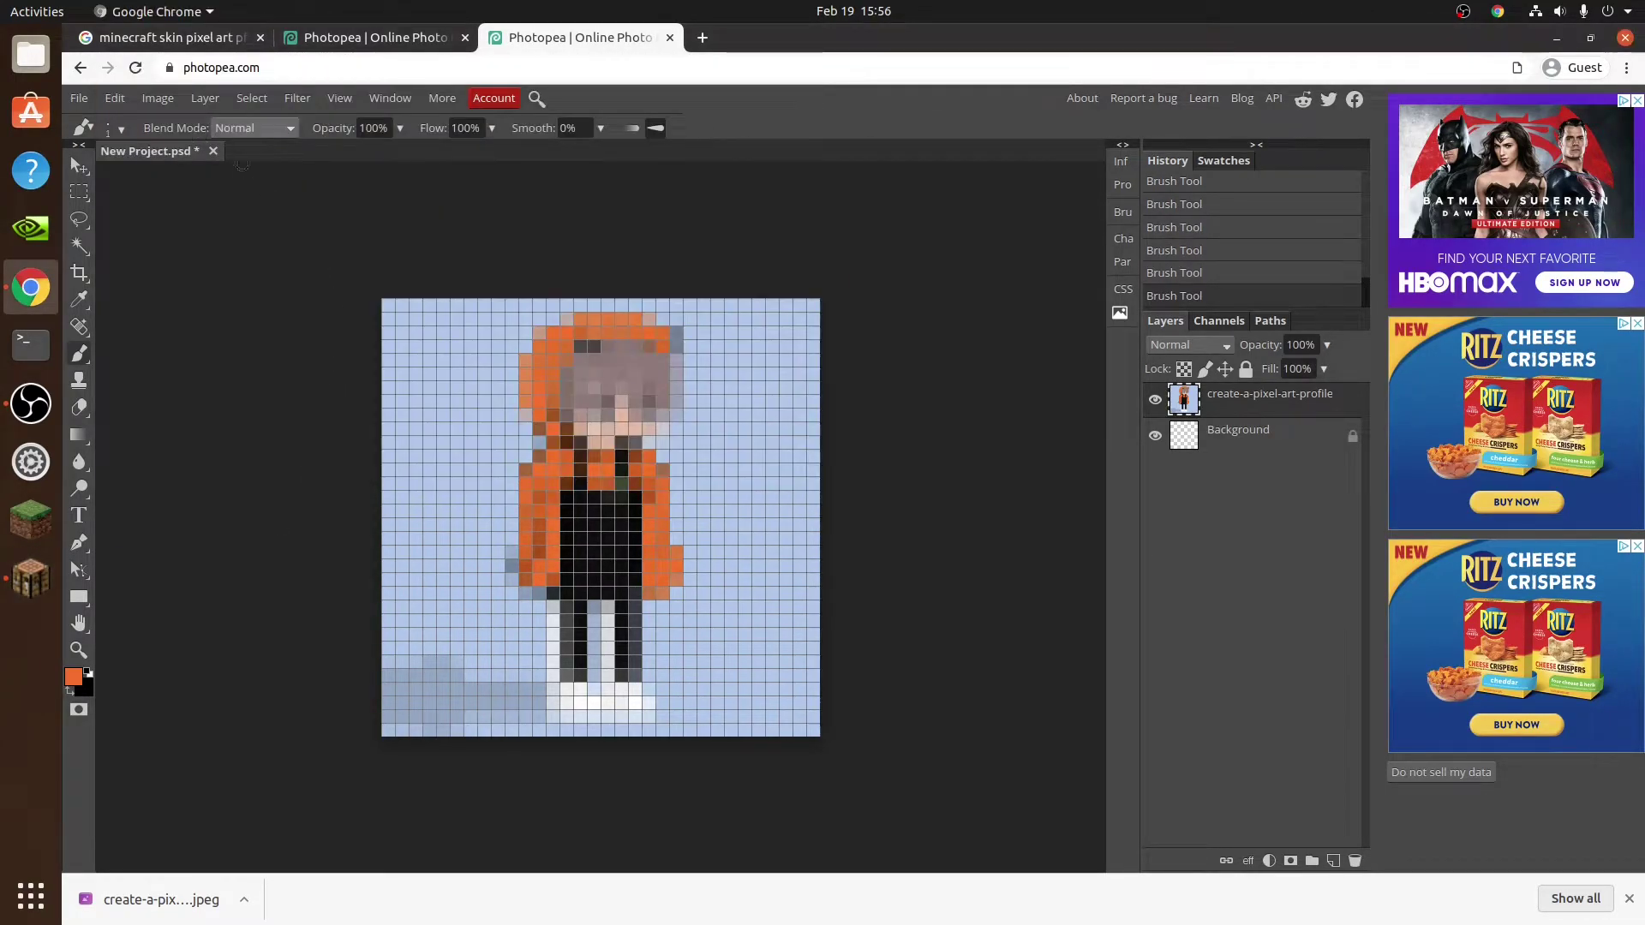
# - Drag the foreground colour from orange down to the dark brown 351801 in the Color Picker
pyautogui.click(72, 677)
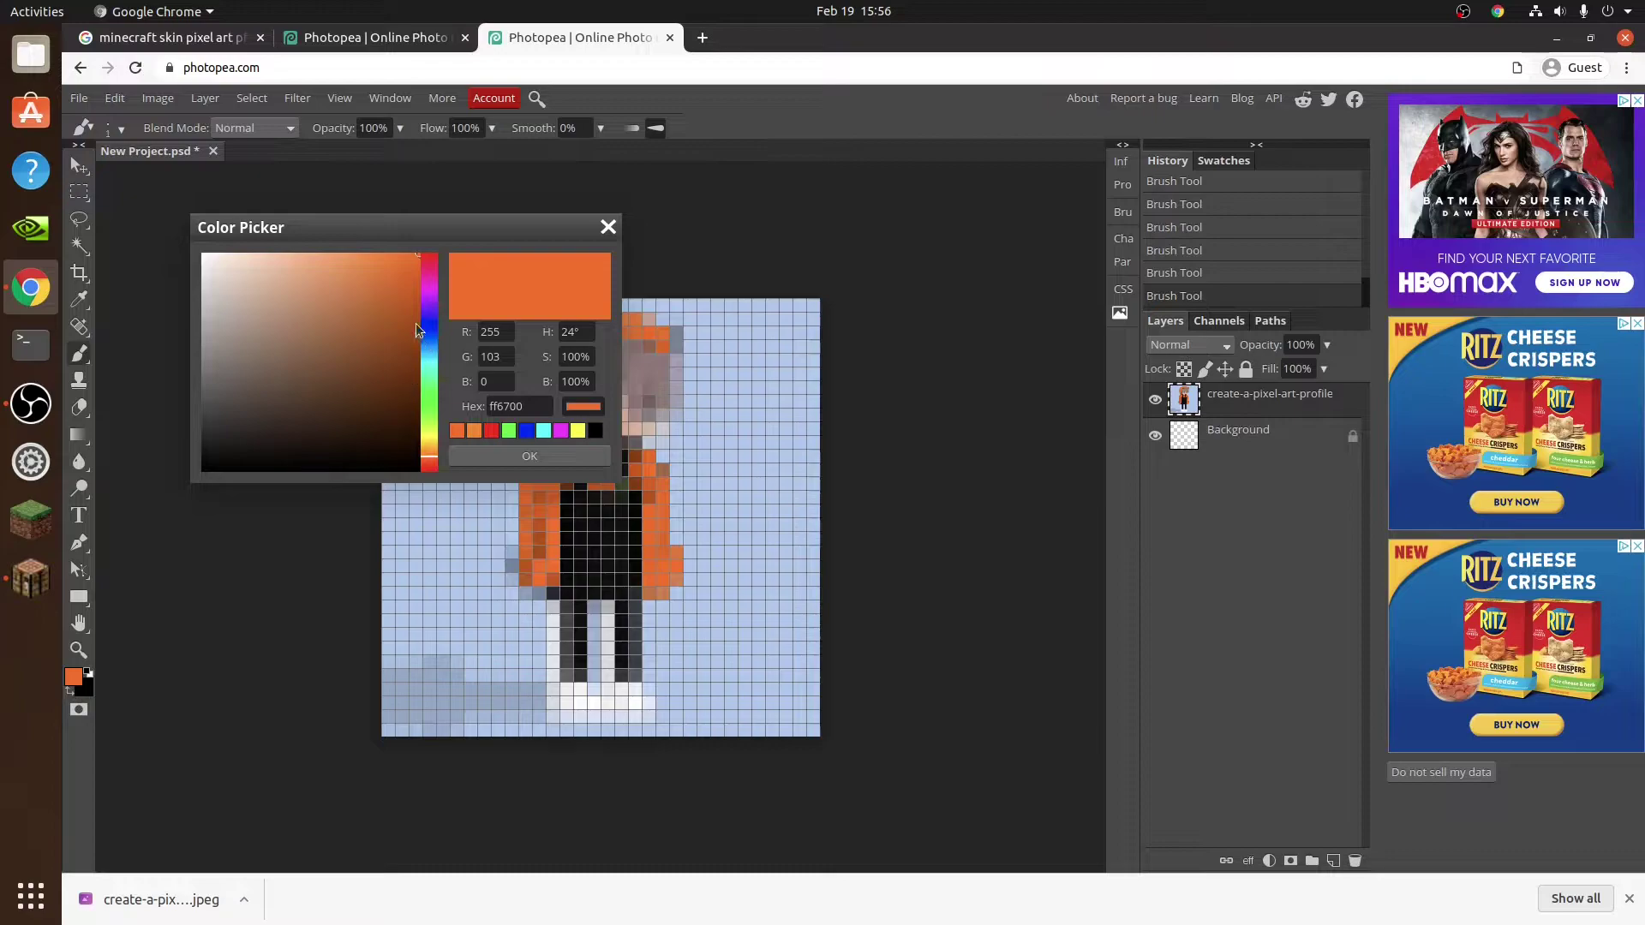
pyautogui.moveTo(408, 352); pyautogui.dragTo(416, 391)
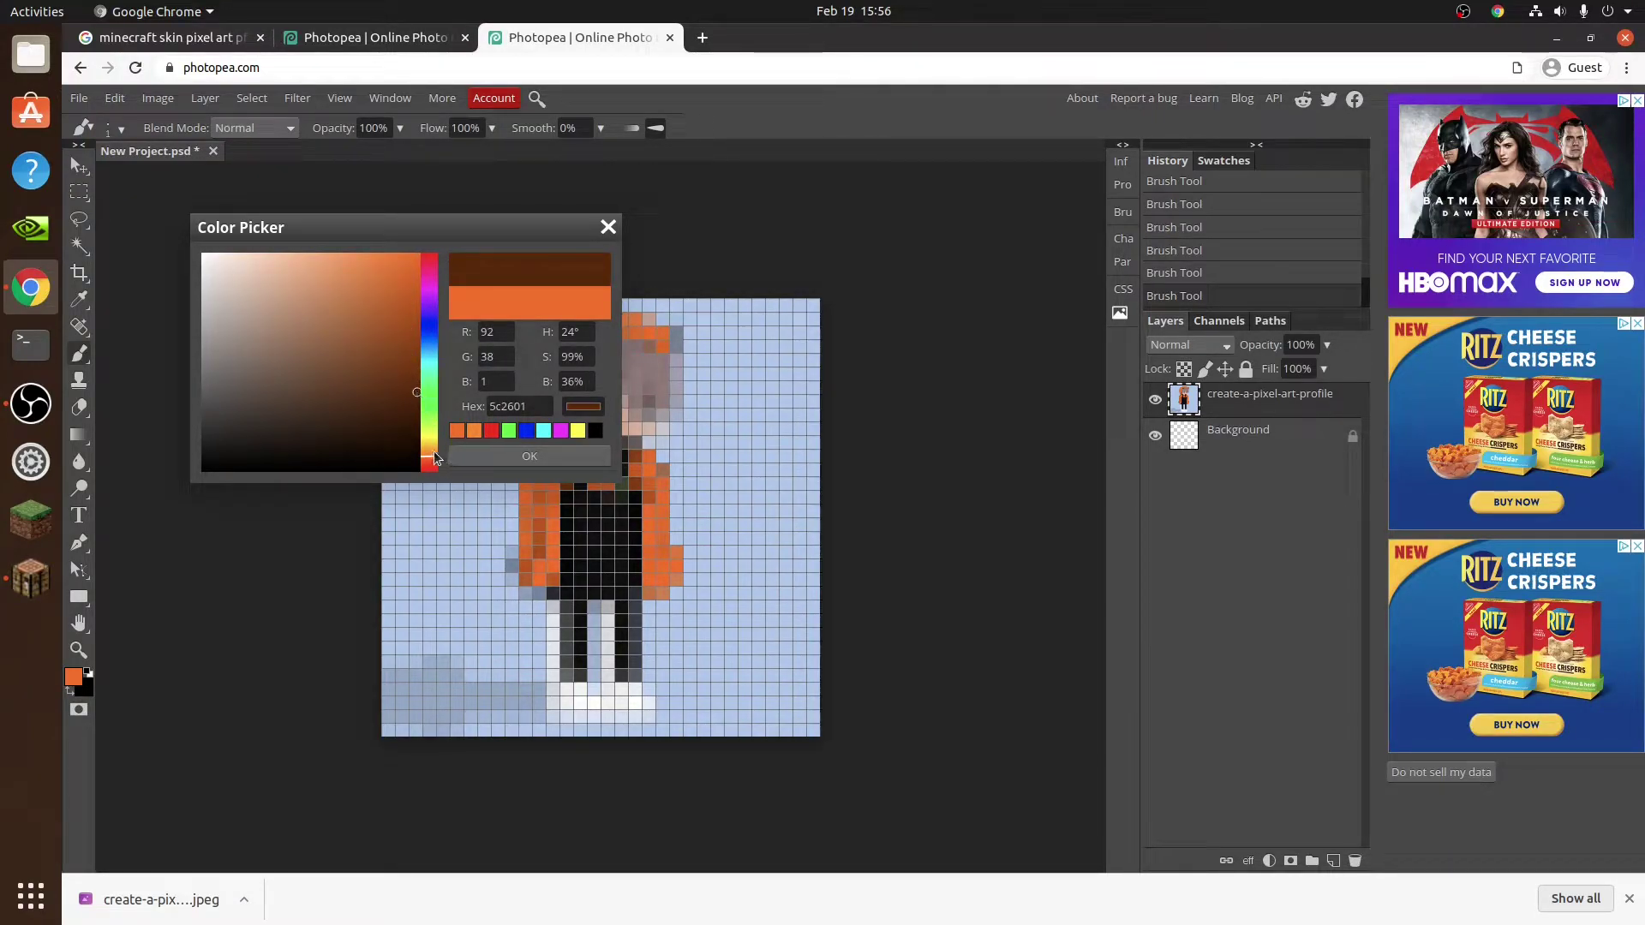
pyautogui.moveTo(434, 451)
pyautogui.mouseDown()
pyautogui.moveTo(434, 471)
pyautogui.moveTo(434, 454)
pyautogui.mouseUp()
pyautogui.moveTo(416, 392); pyautogui.dragTo(418, 429)
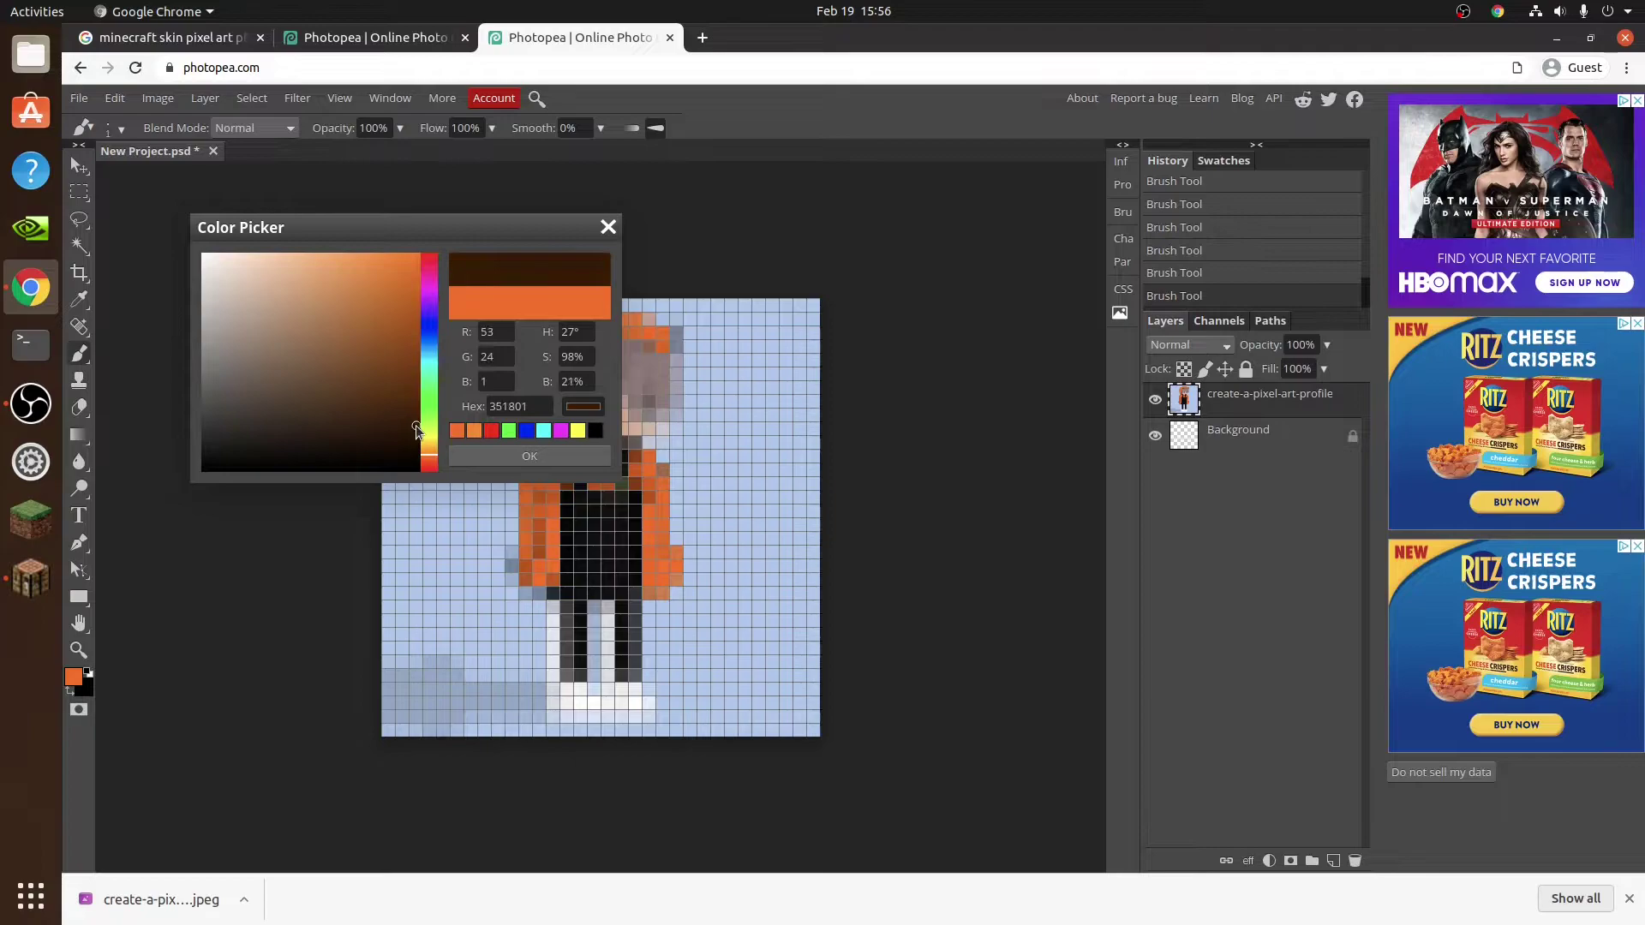
# - Accept the dark brown and brush a band of hair across the forehead below the hood
pyautogui.click(493, 457)
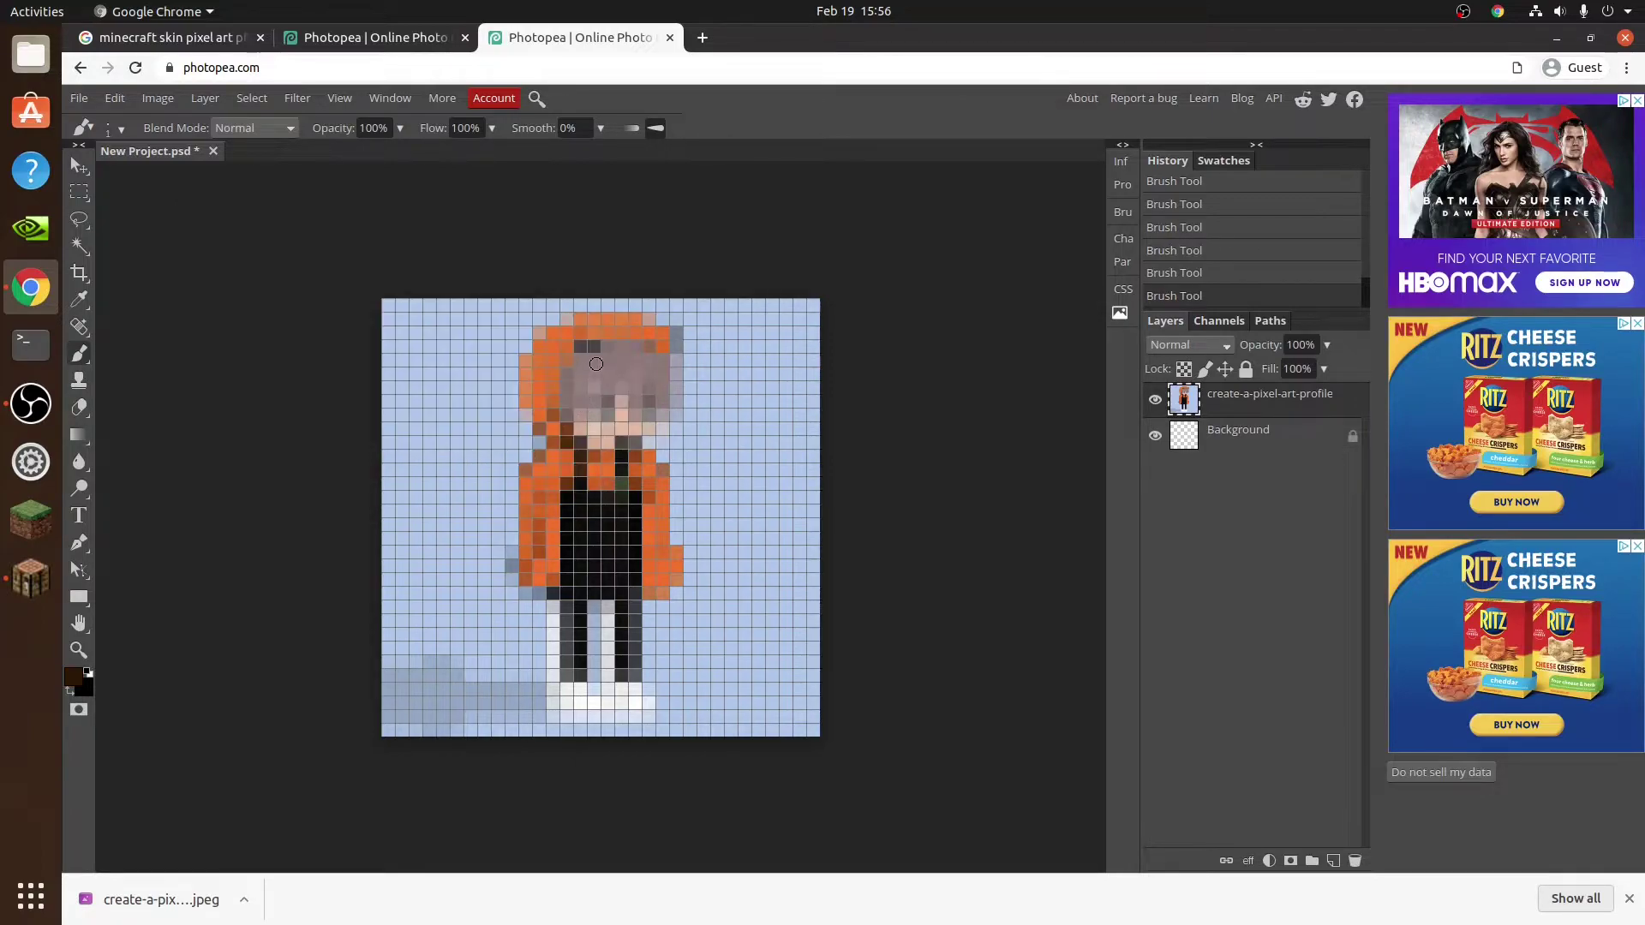
pyautogui.moveTo(586, 355)
pyautogui.mouseDown()
pyautogui.moveTo(567, 401)
pyautogui.moveTo(600, 354)
pyautogui.moveTo(604, 371)
pyautogui.moveTo(611, 357)
pyautogui.moveTo(652, 372)
pyautogui.moveTo(650, 400)
pyautogui.moveTo(573, 375)
pyautogui.moveTo(653, 347)
pyautogui.mouseUp()
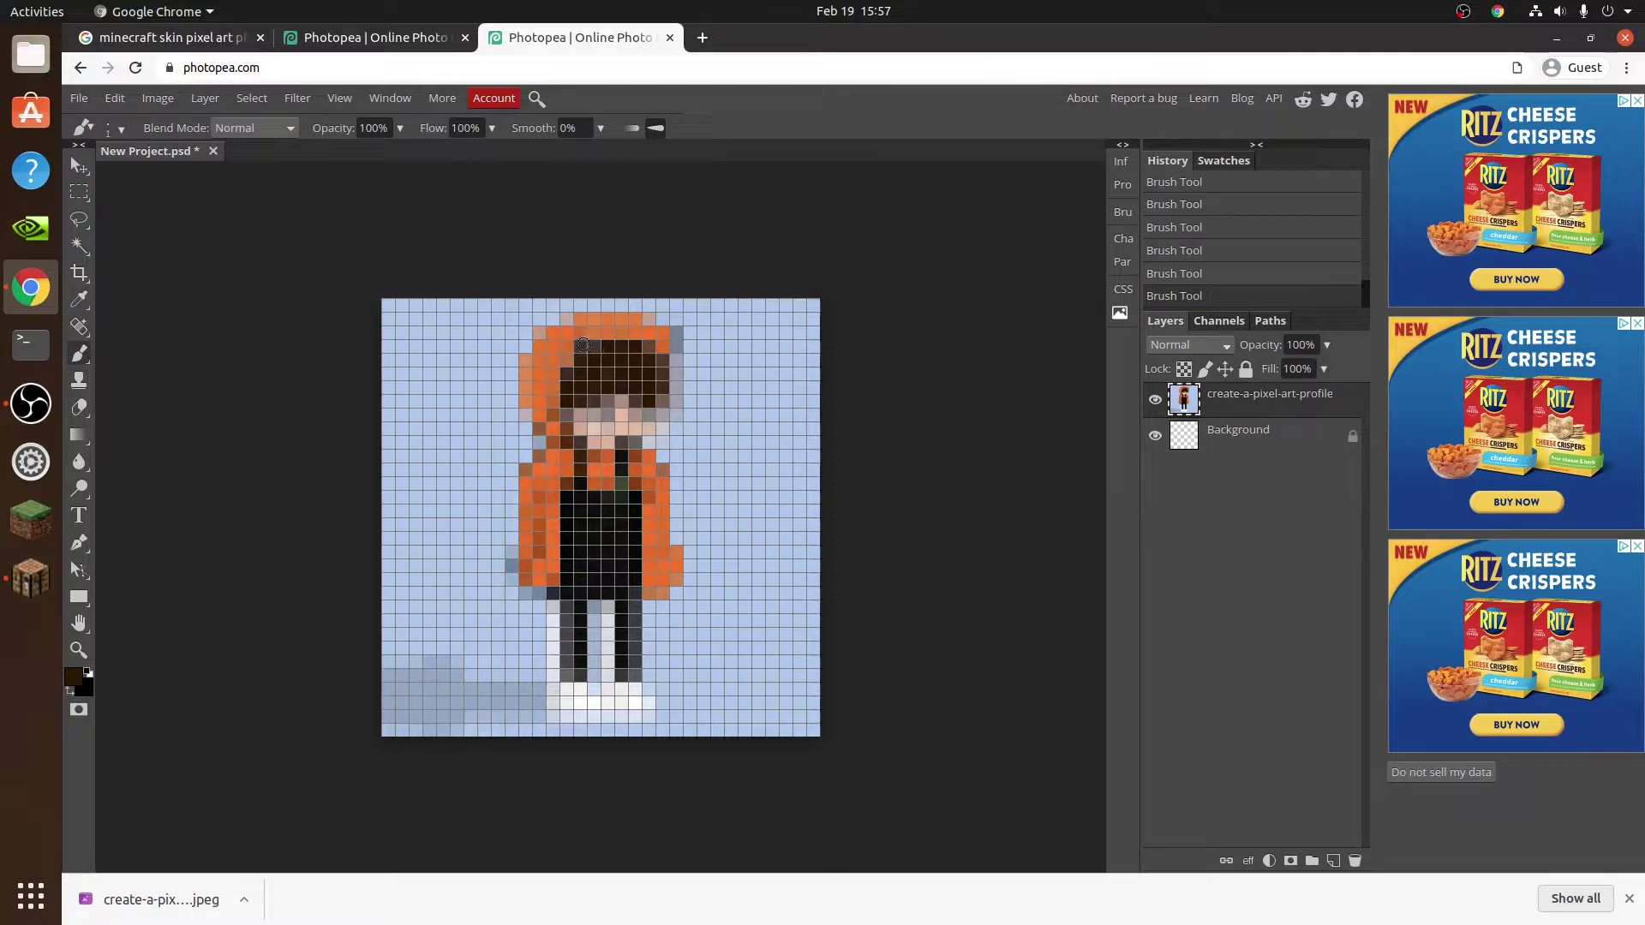
# - Switch the painting colour to white ffffff and paint an eye pixel on the face
pyautogui.click(78, 677)
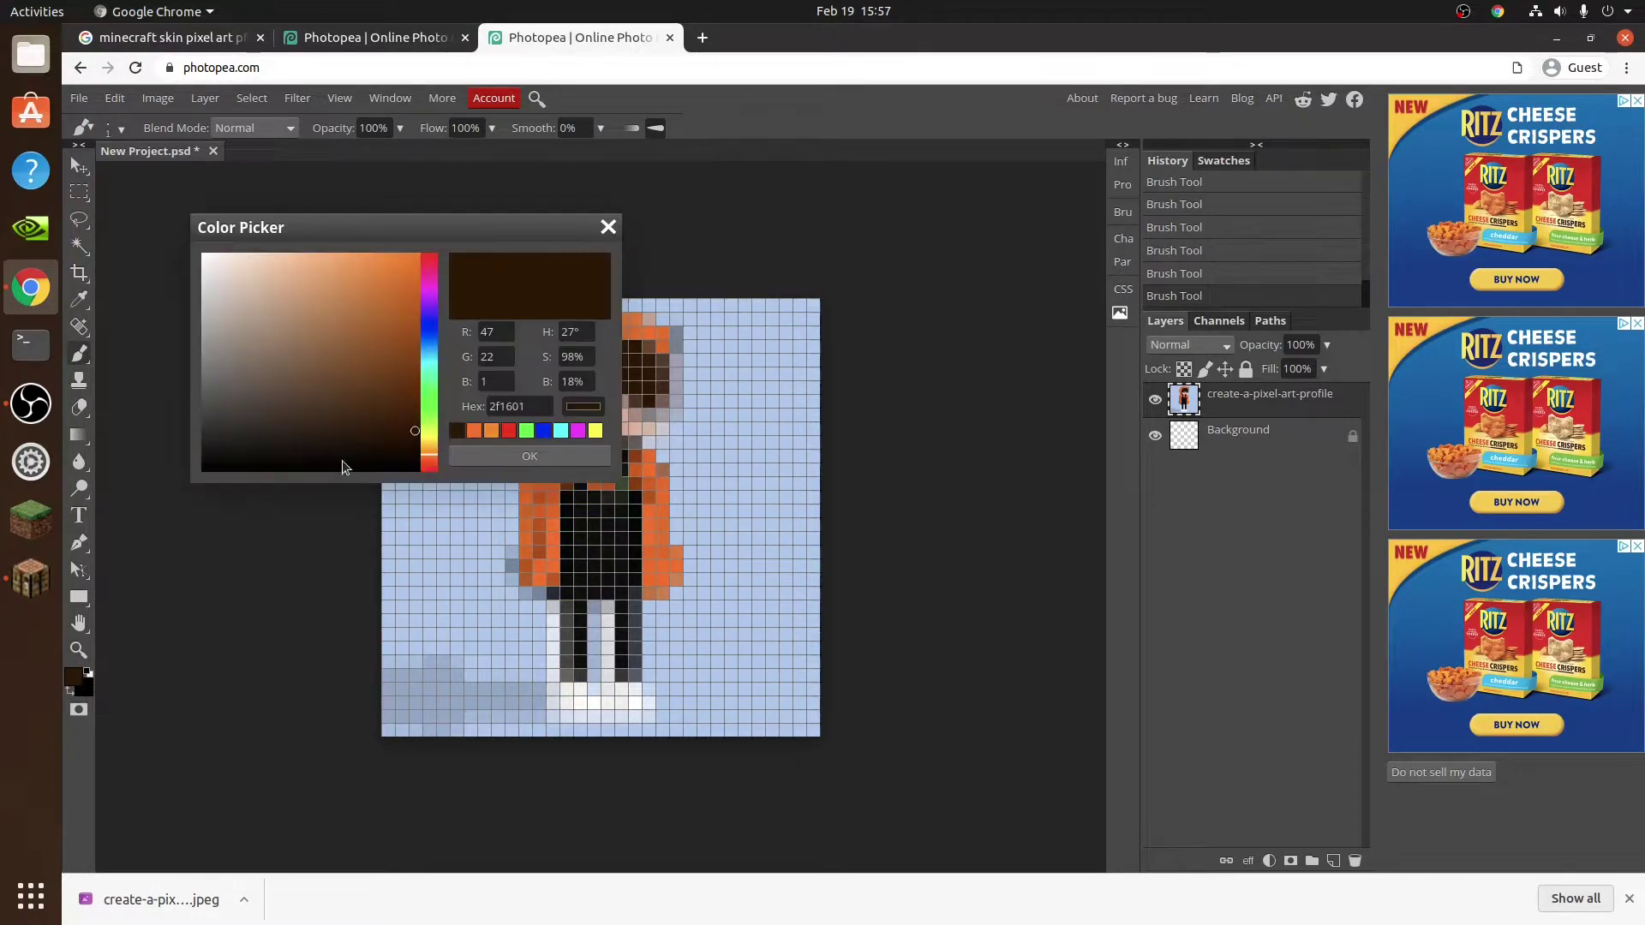
pyautogui.moveTo(397, 420); pyautogui.dragTo(162, 229)
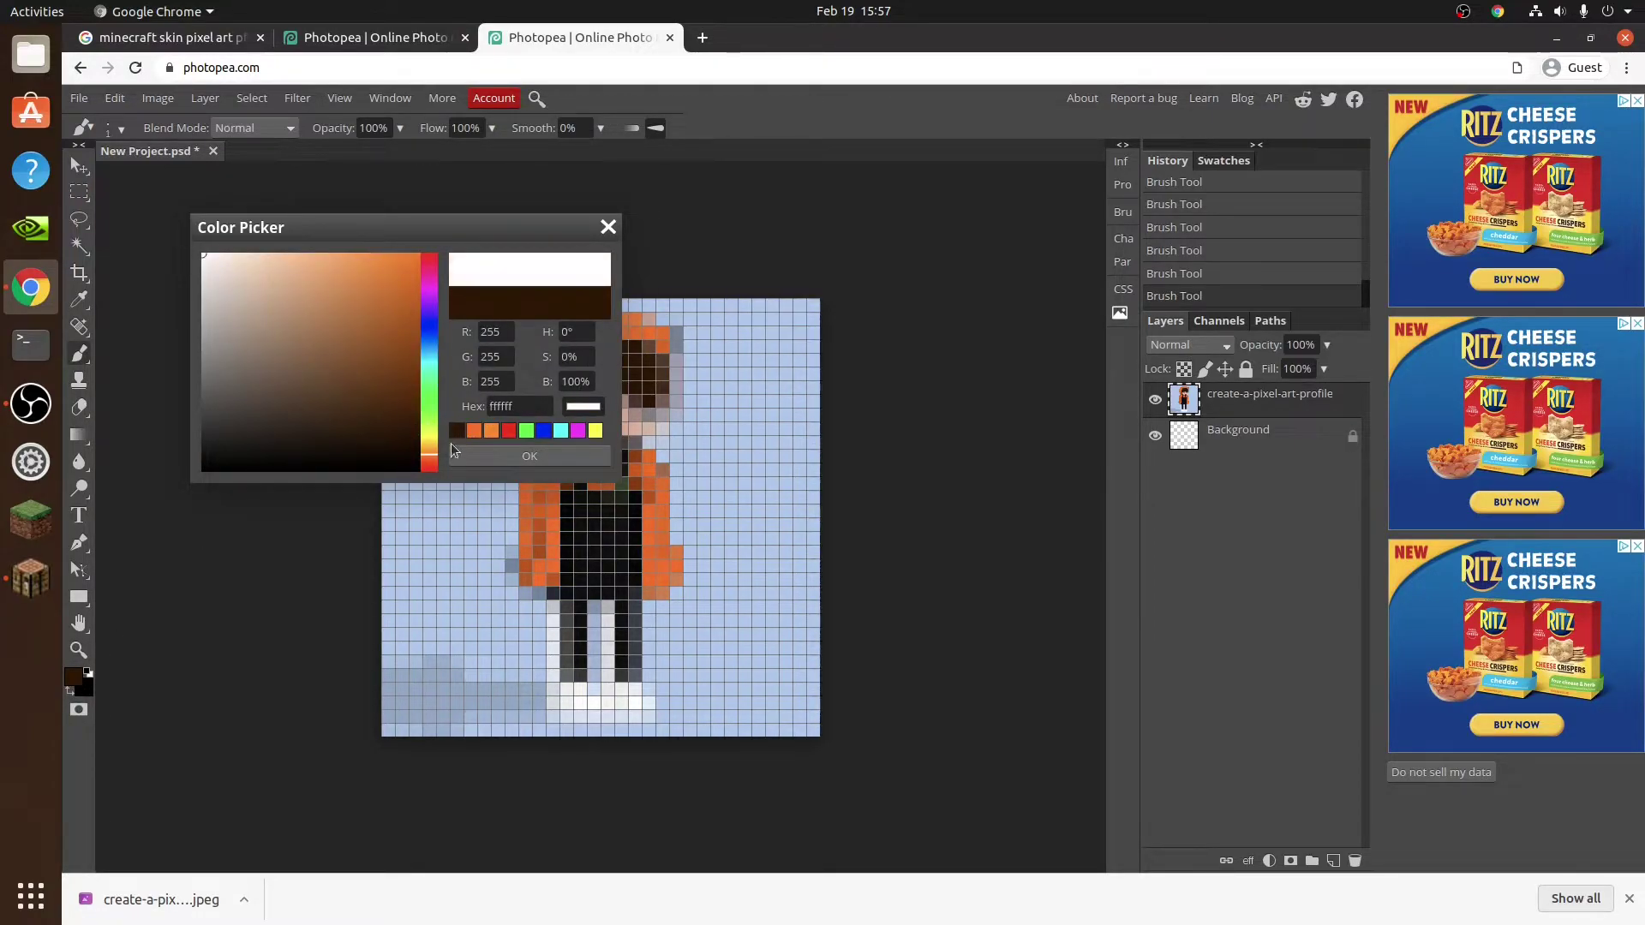
pyautogui.click(548, 456)
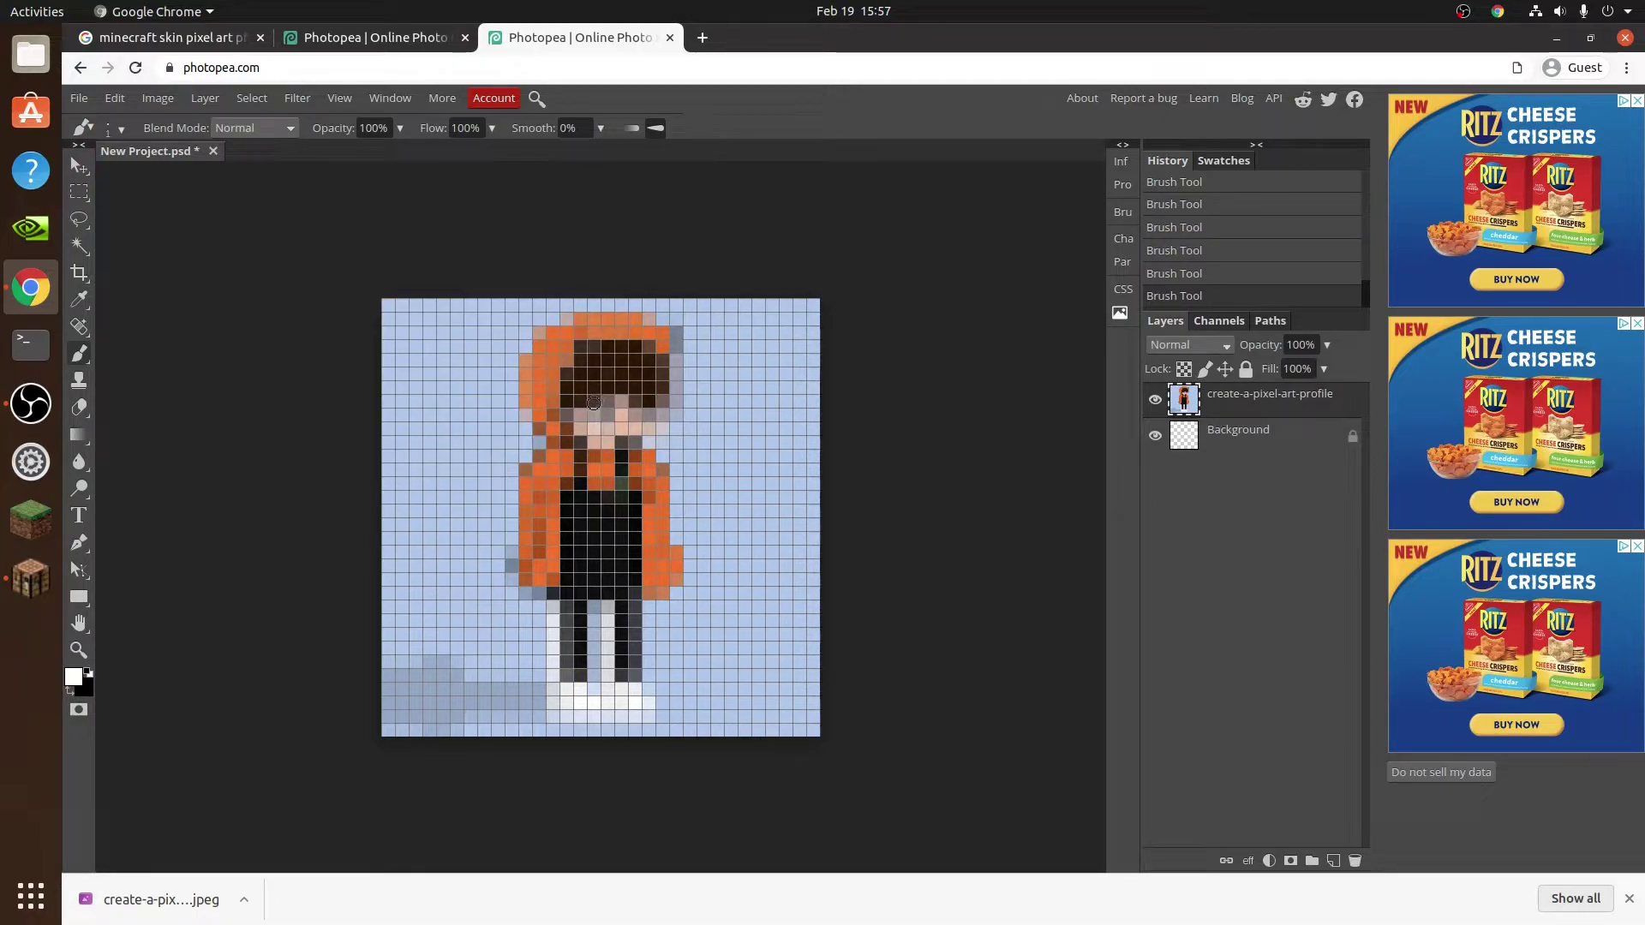
pyautogui.click(594, 402)
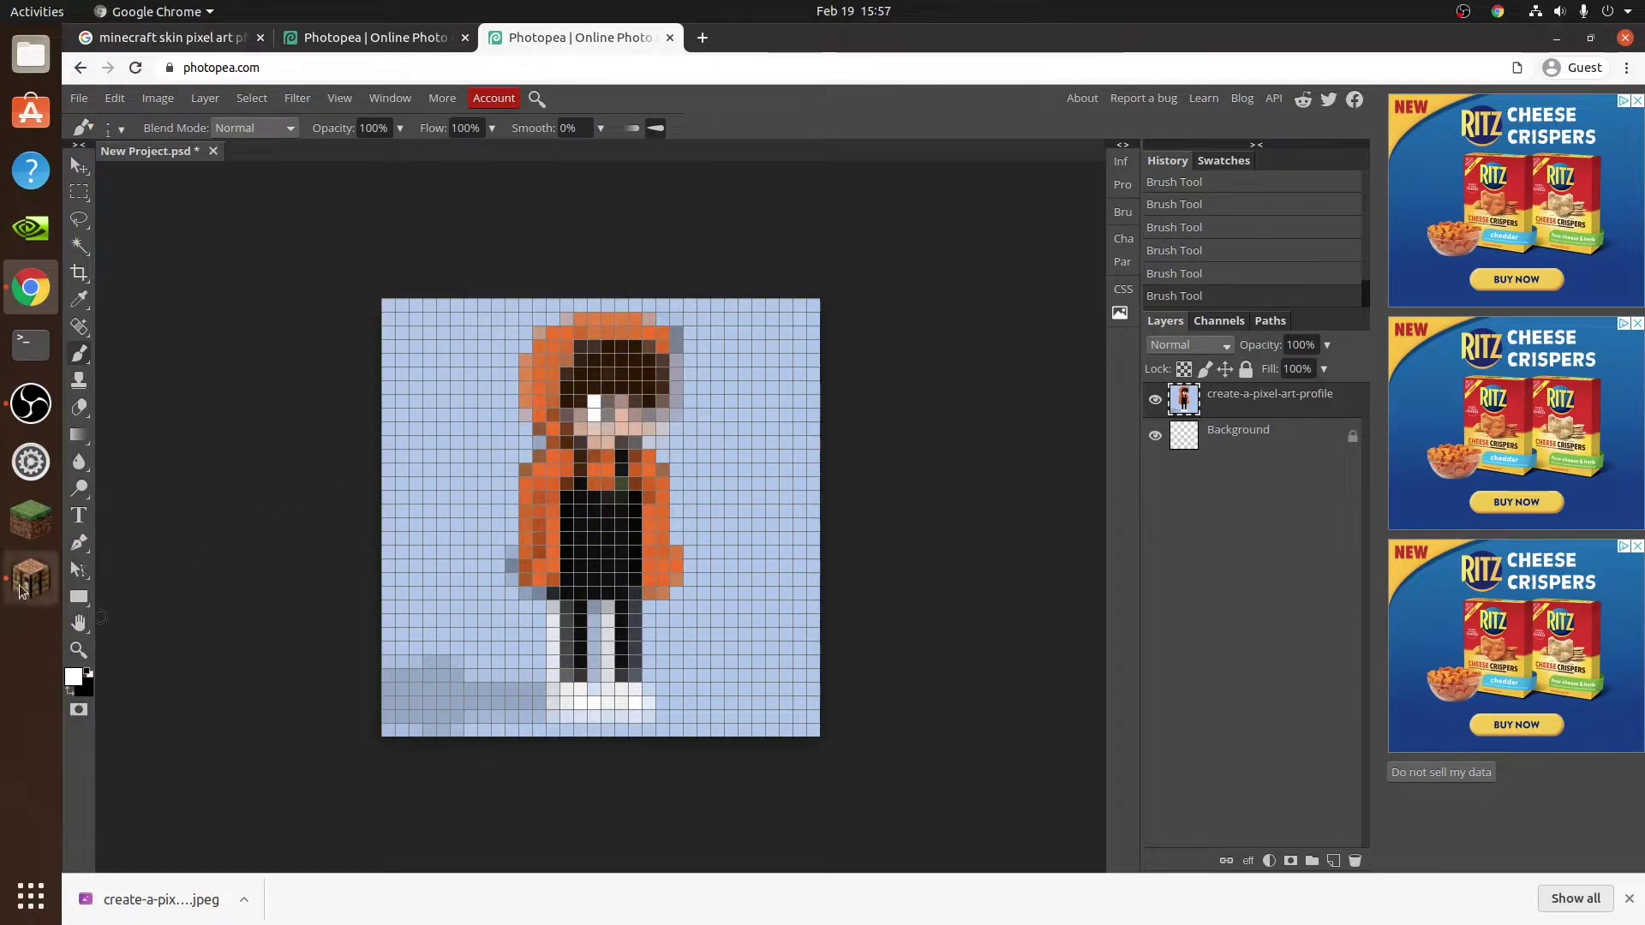
# - Preview the skin in the Lunar Client game, pause it, and return to the canvas
pyautogui.click(30, 576)
pyautogui.click(471, 234)
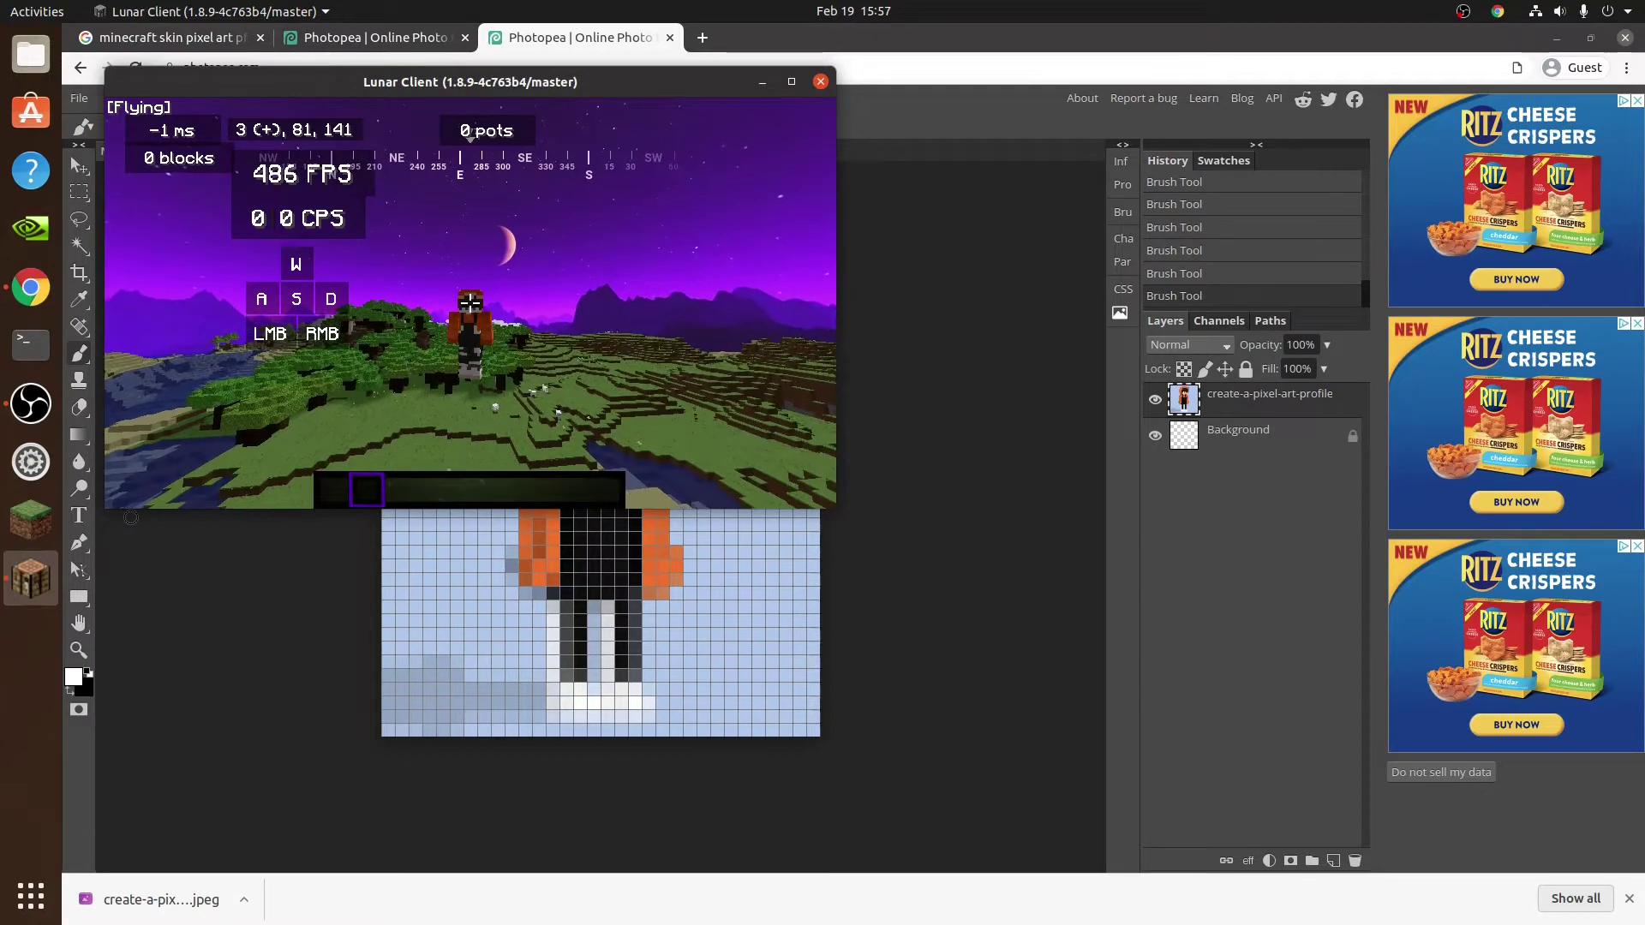
pyautogui.press('Escape')
pyautogui.click(97, 100)
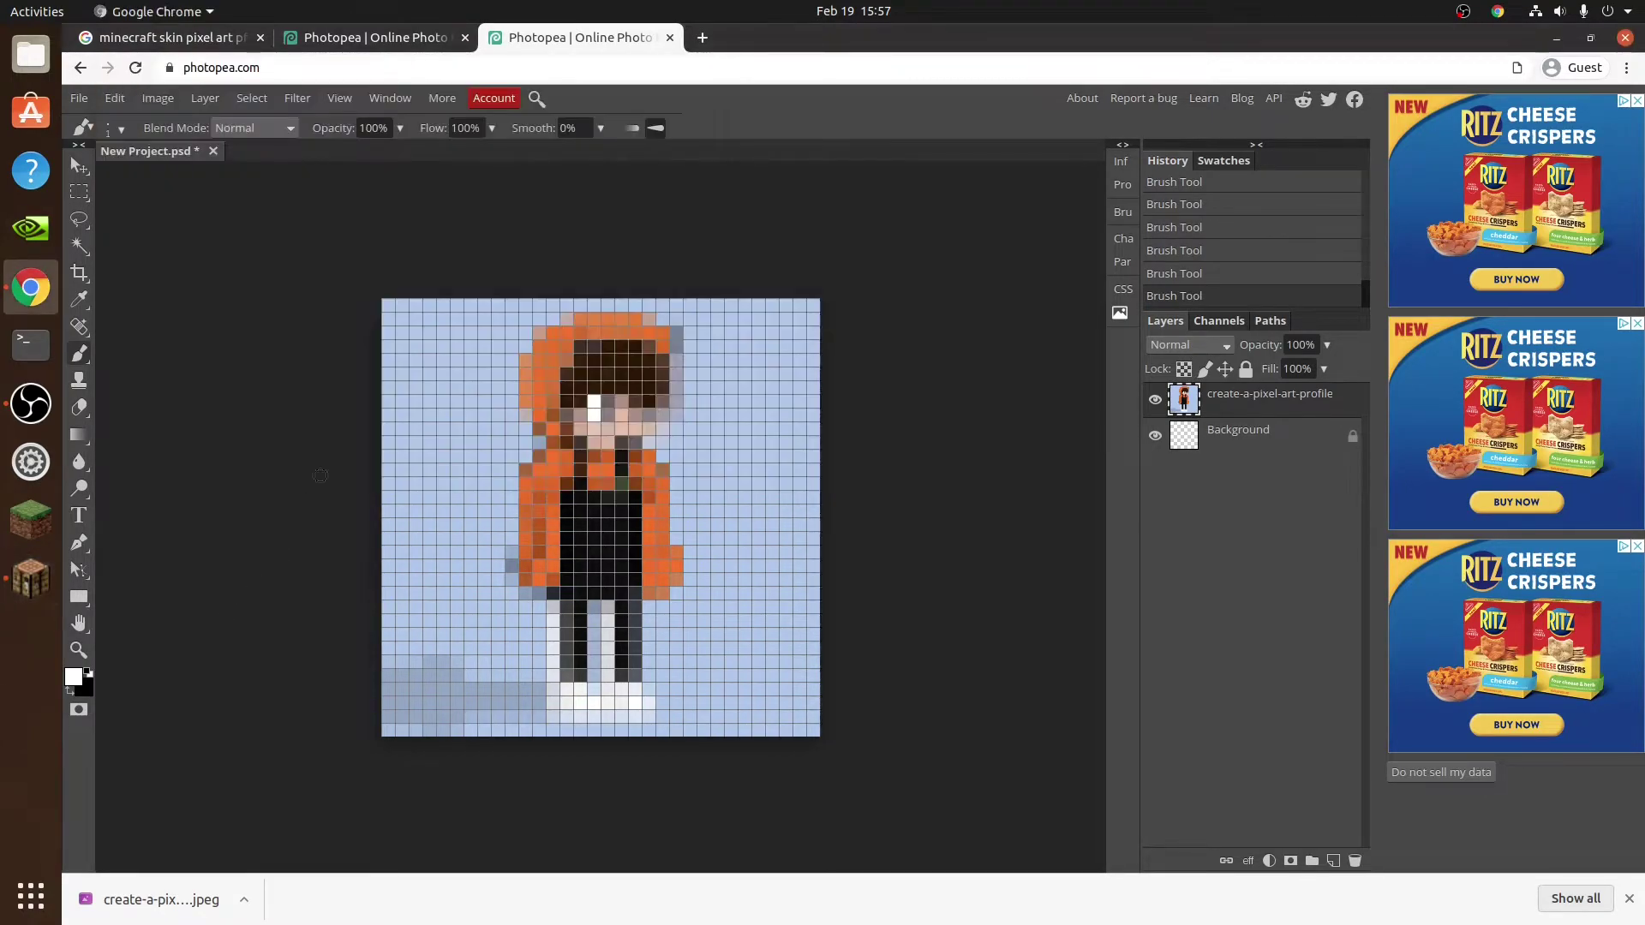
# - Step backward through the history to remove the earlier eye brush strokes
pyautogui.click(114, 98)
pyautogui.click(157, 123)
pyautogui.click(117, 100)
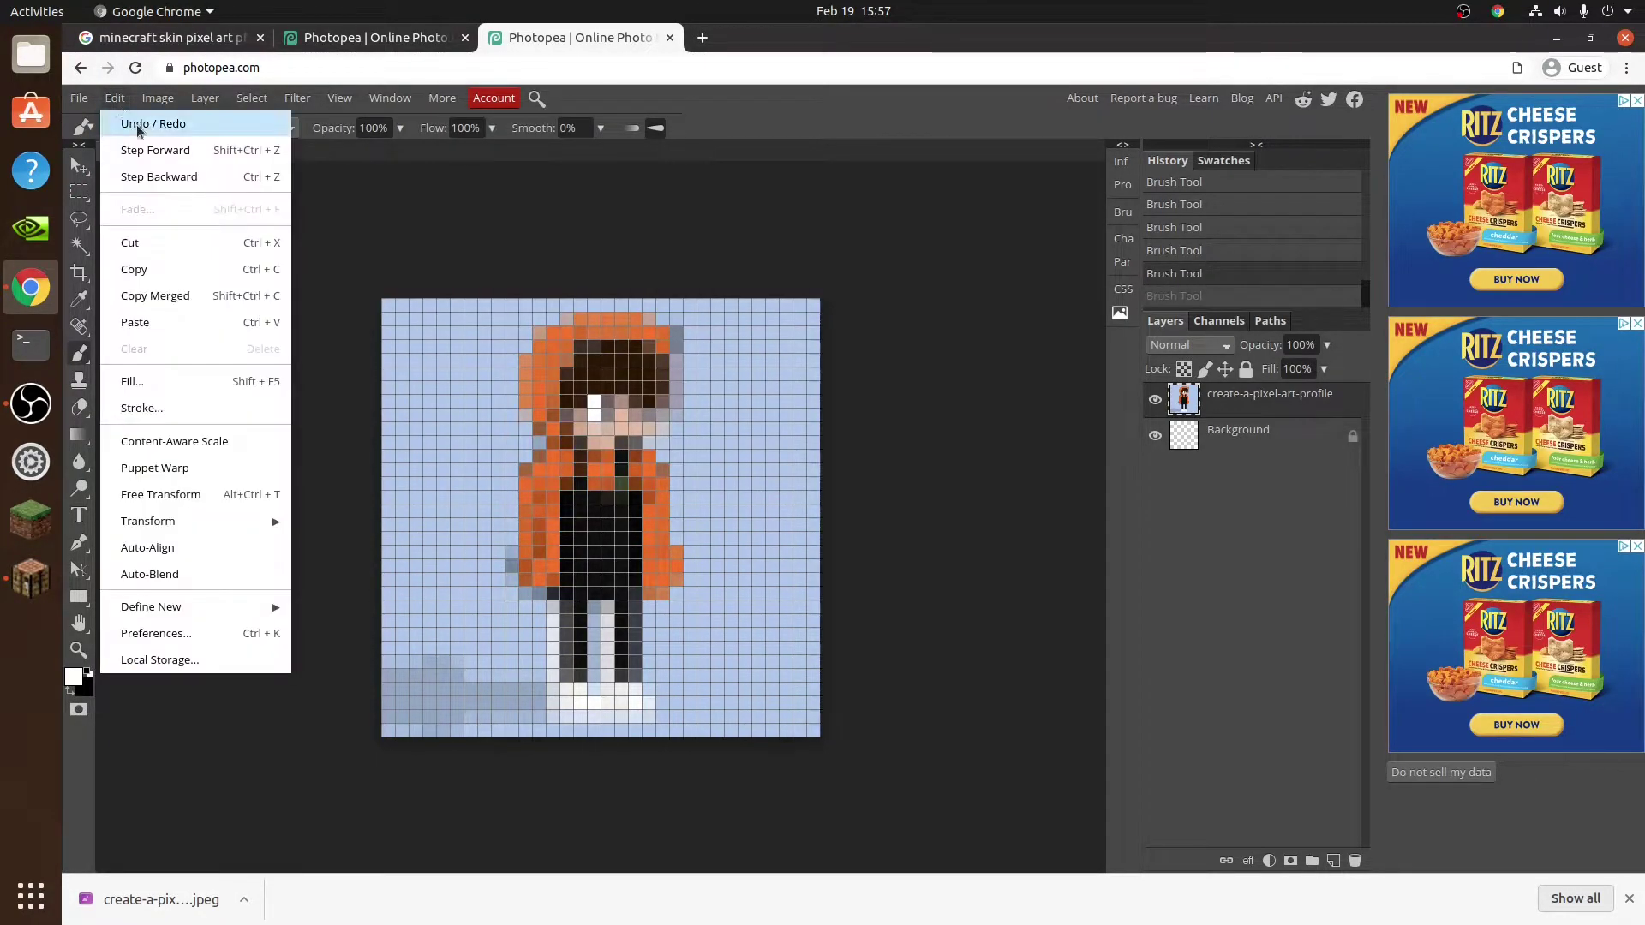
pyautogui.click(154, 123)
pyautogui.click(124, 101)
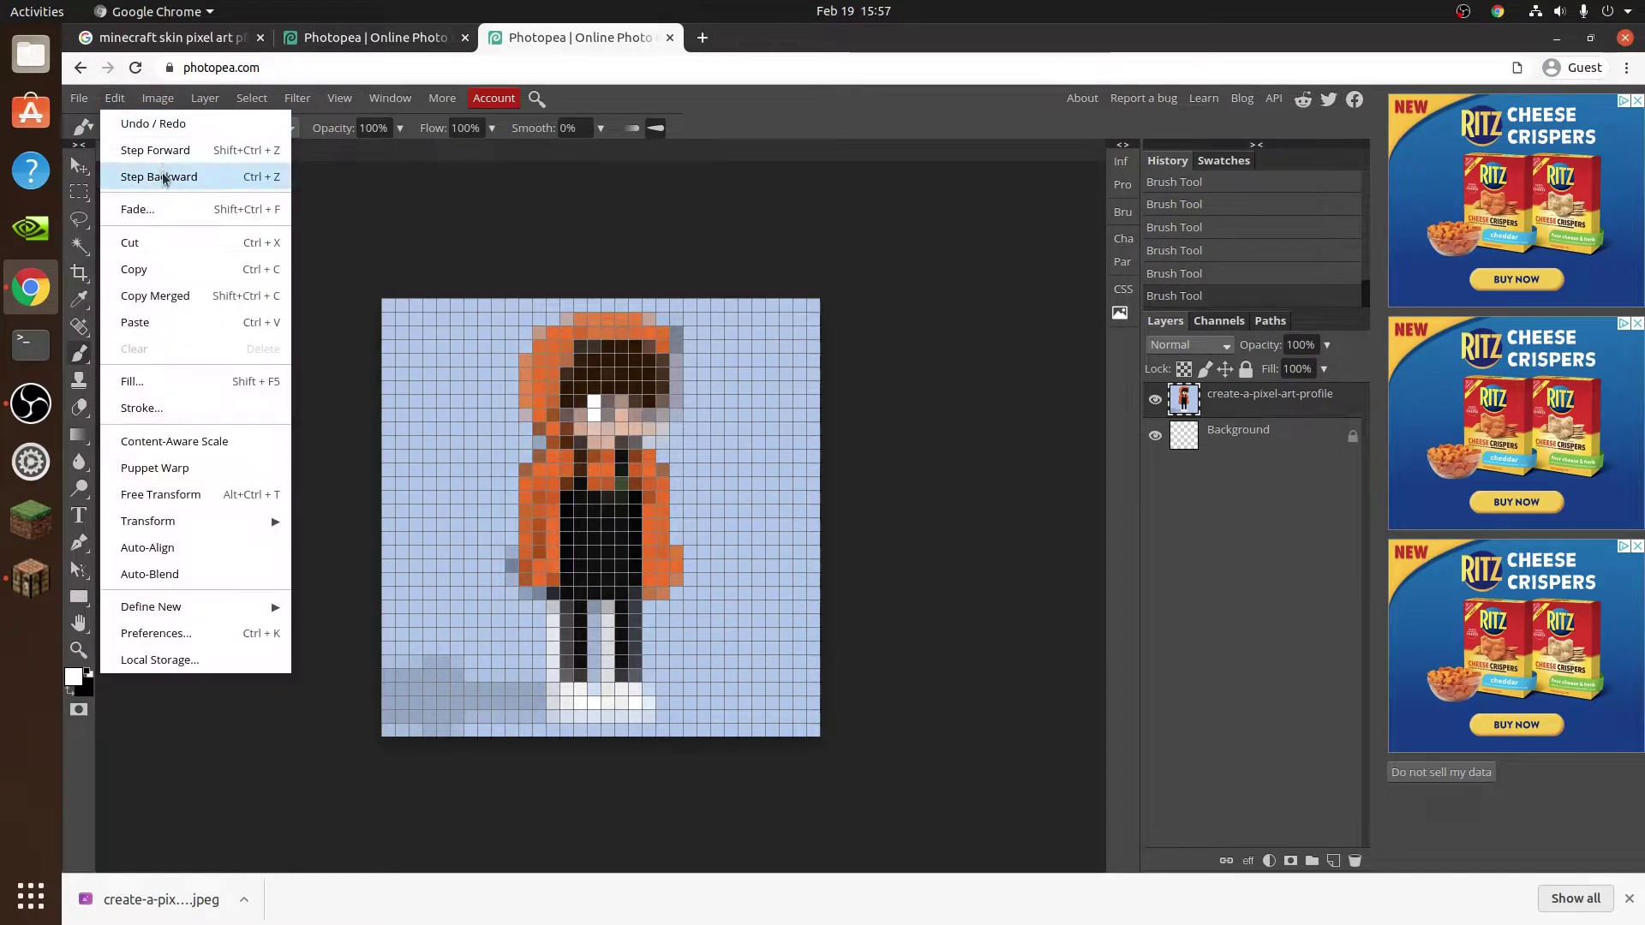
pyautogui.click(159, 176)
pyautogui.click(117, 100)
pyautogui.click(157, 176)
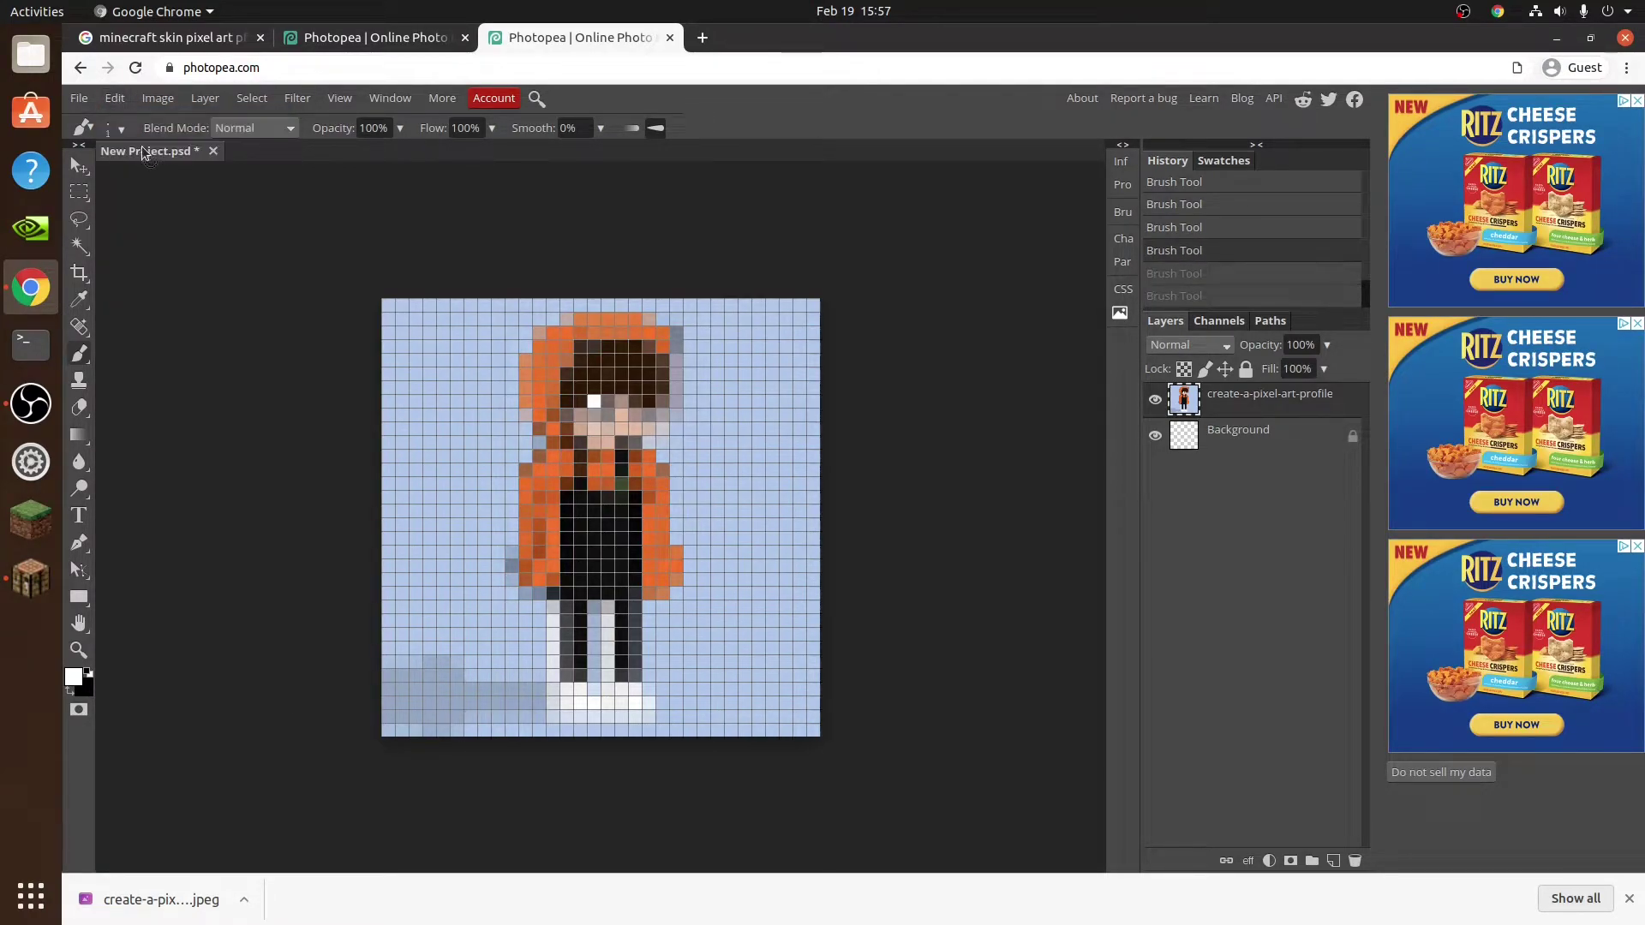
pyautogui.click(115, 98)
pyautogui.click(165, 177)
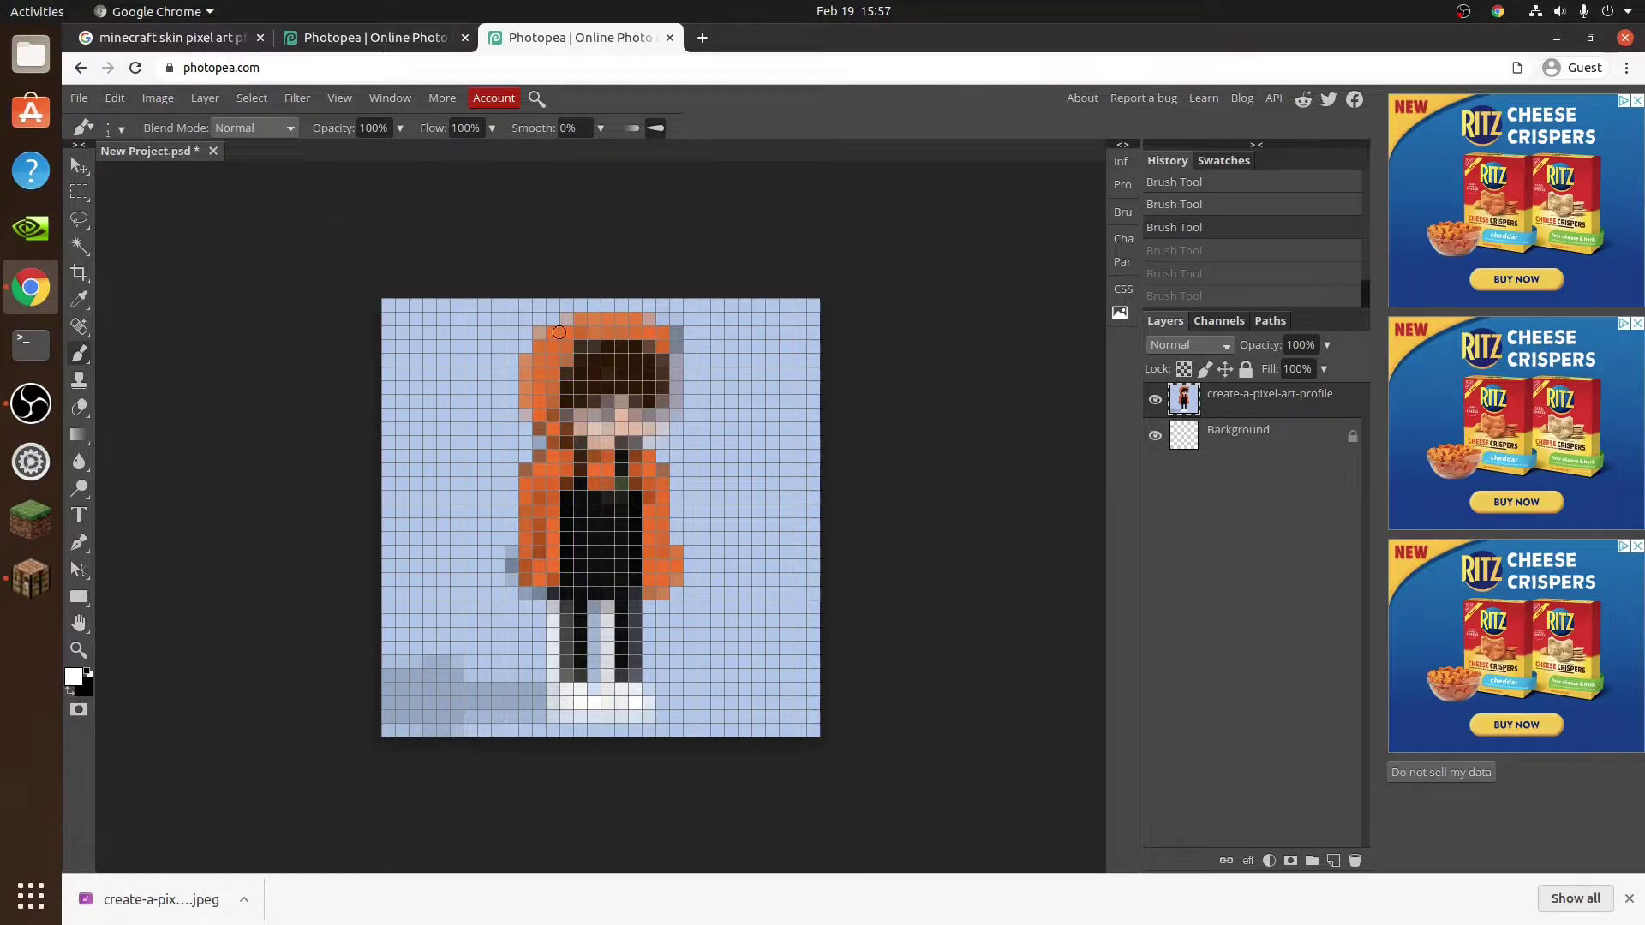
# - Repaint white highlight pixels on both eyes, undoing misplaced ones along the way
pyautogui.click(594, 412)
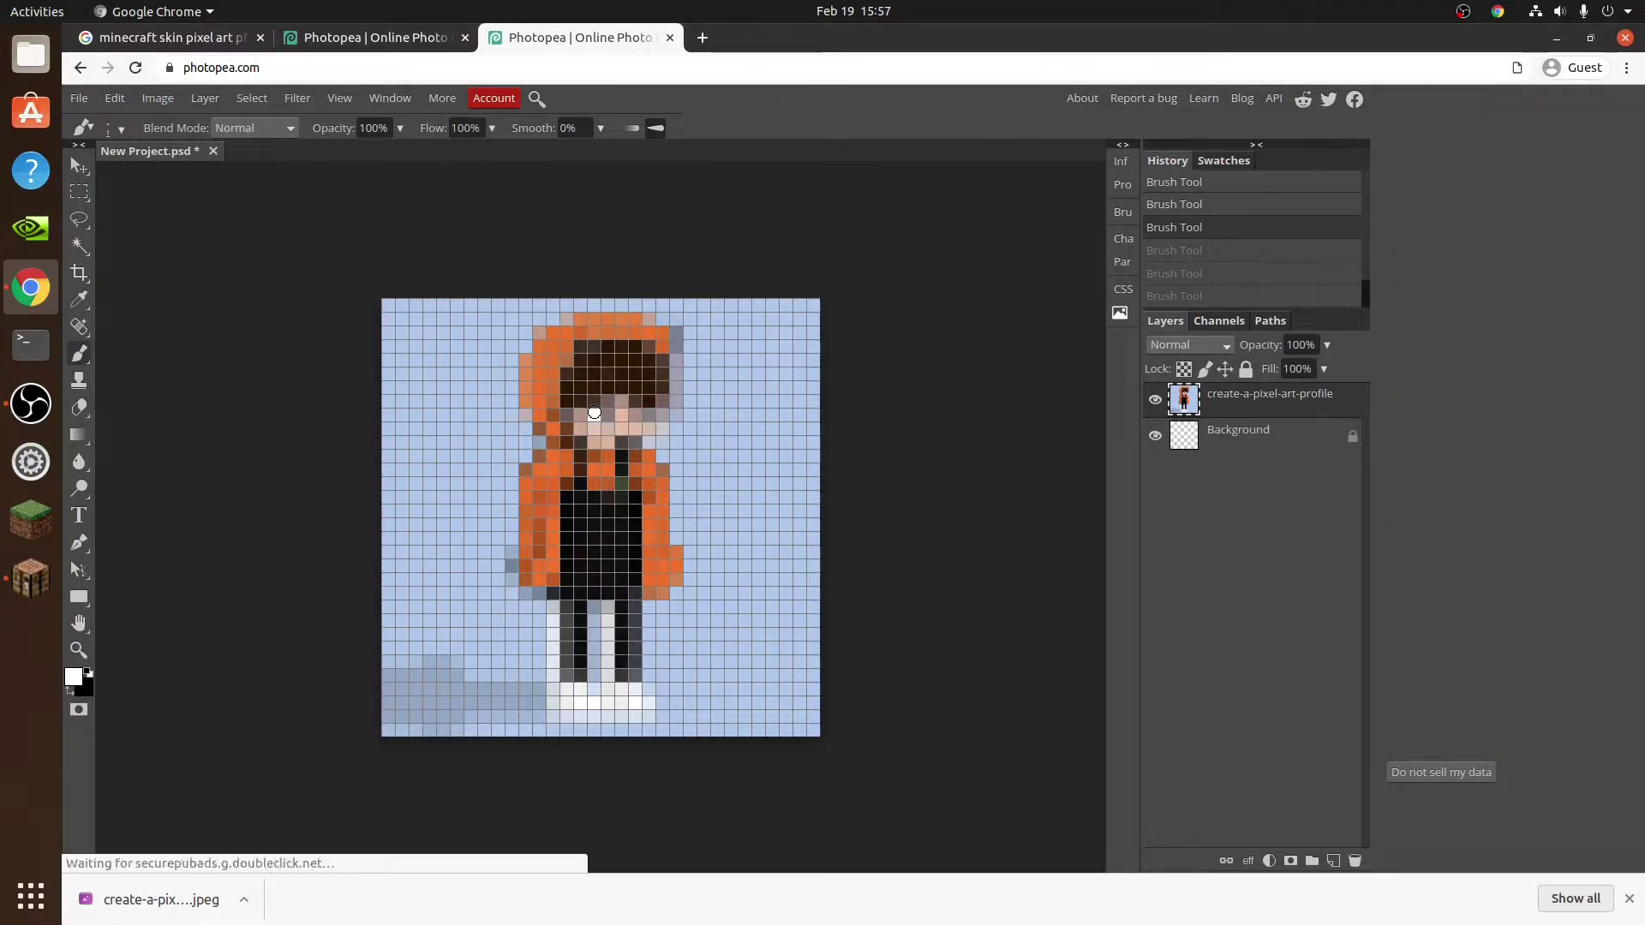
pyautogui.click(651, 413)
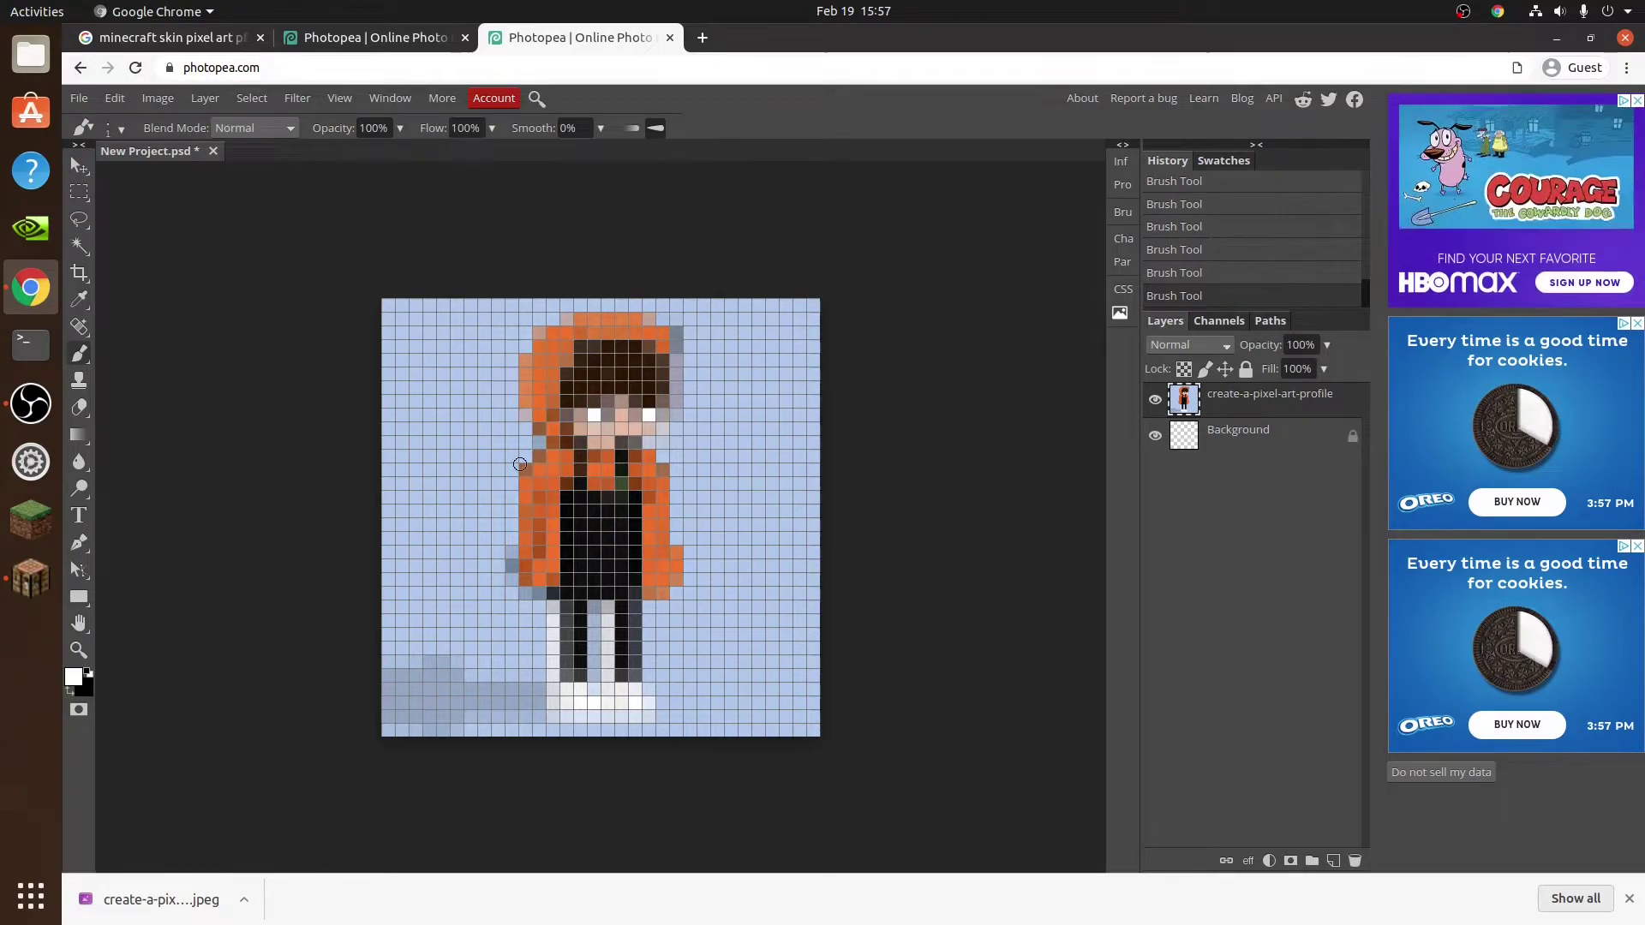
pyautogui.click(118, 100)
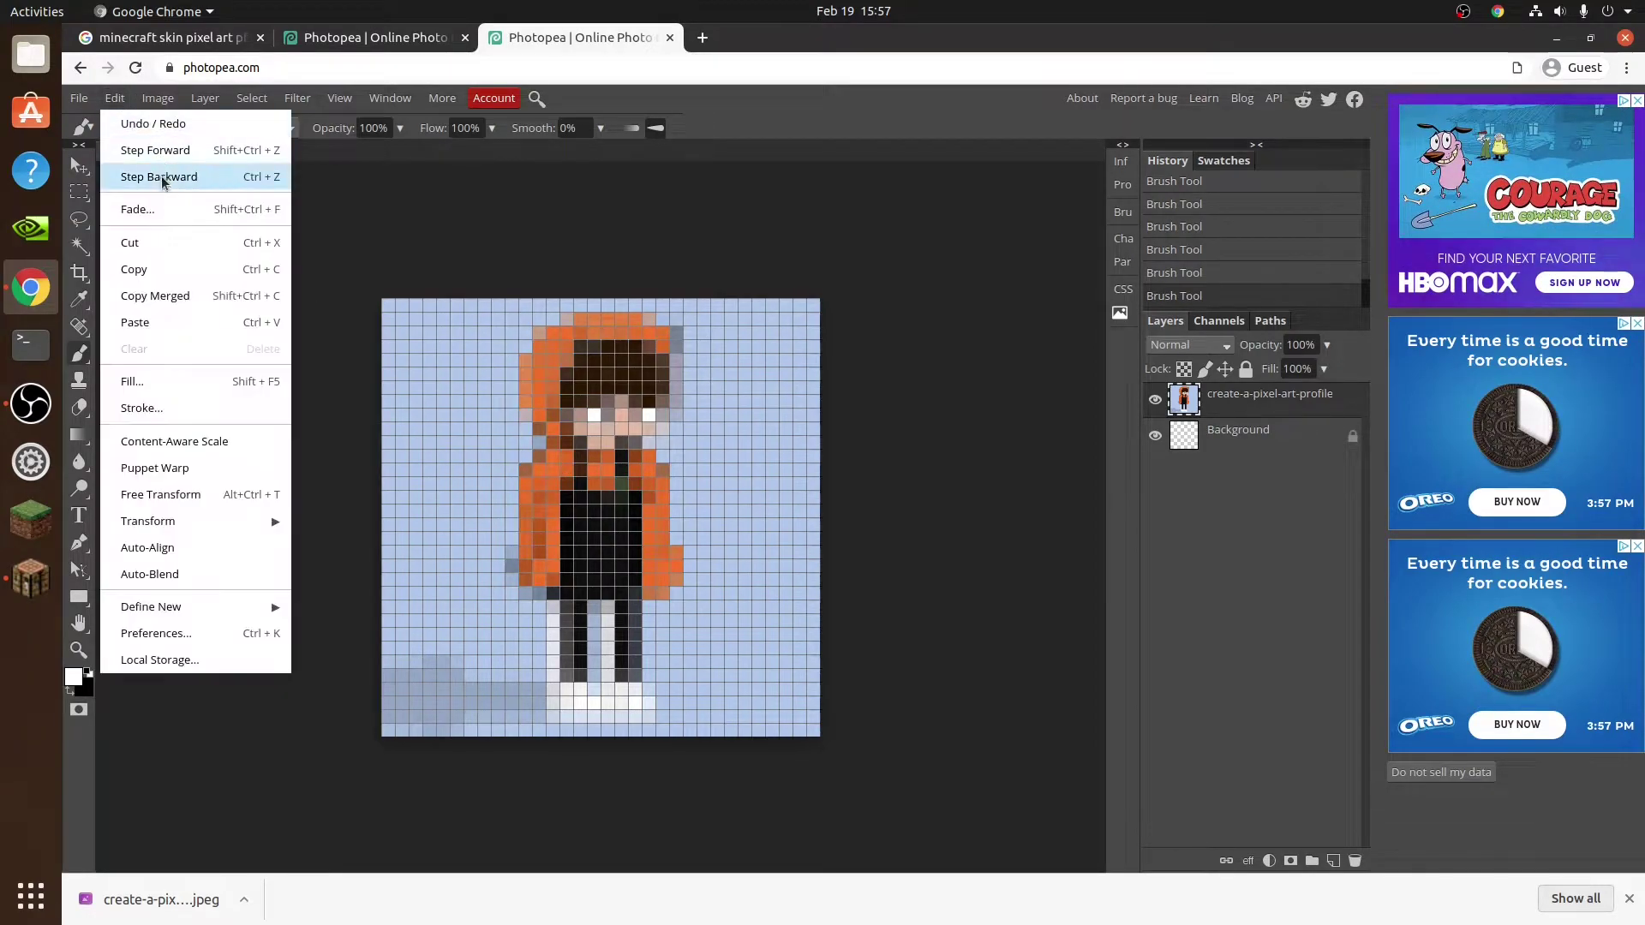
pyautogui.click(160, 176)
pyautogui.click(115, 97)
pyautogui.click(153, 178)
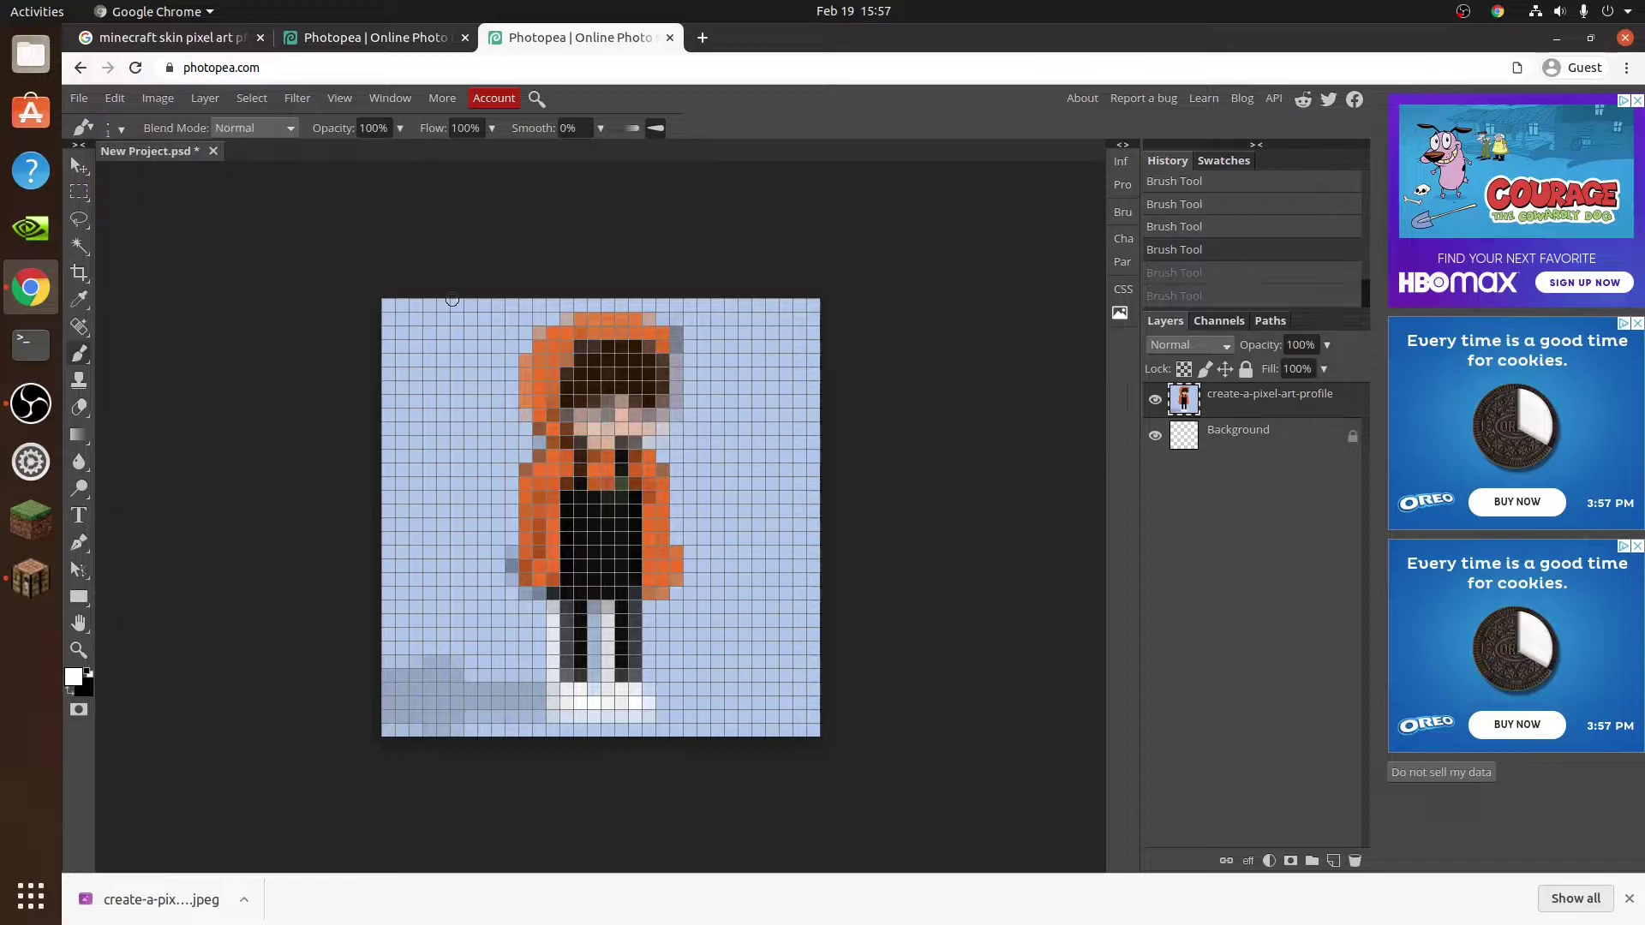
pyautogui.click(578, 412)
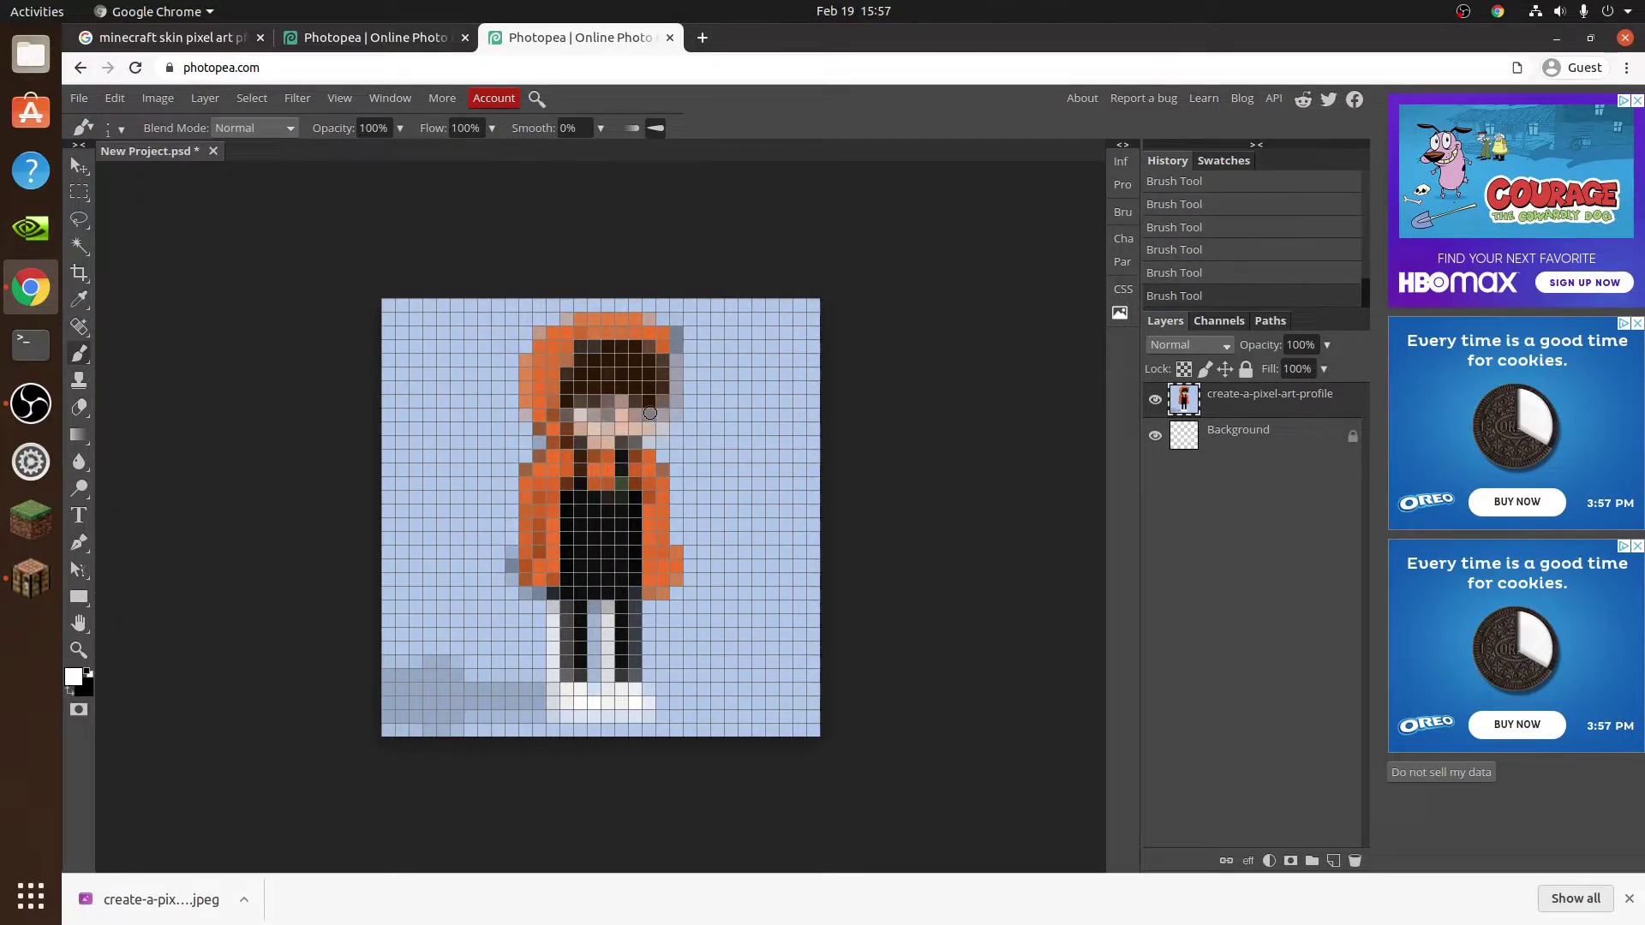
pyautogui.click(647, 415)
# - Switch to black 000000 and paint a pupil on the left and right eyes
pyautogui.click(72, 677)
pyautogui.moveTo(410, 418); pyautogui.dragTo(424, 480)
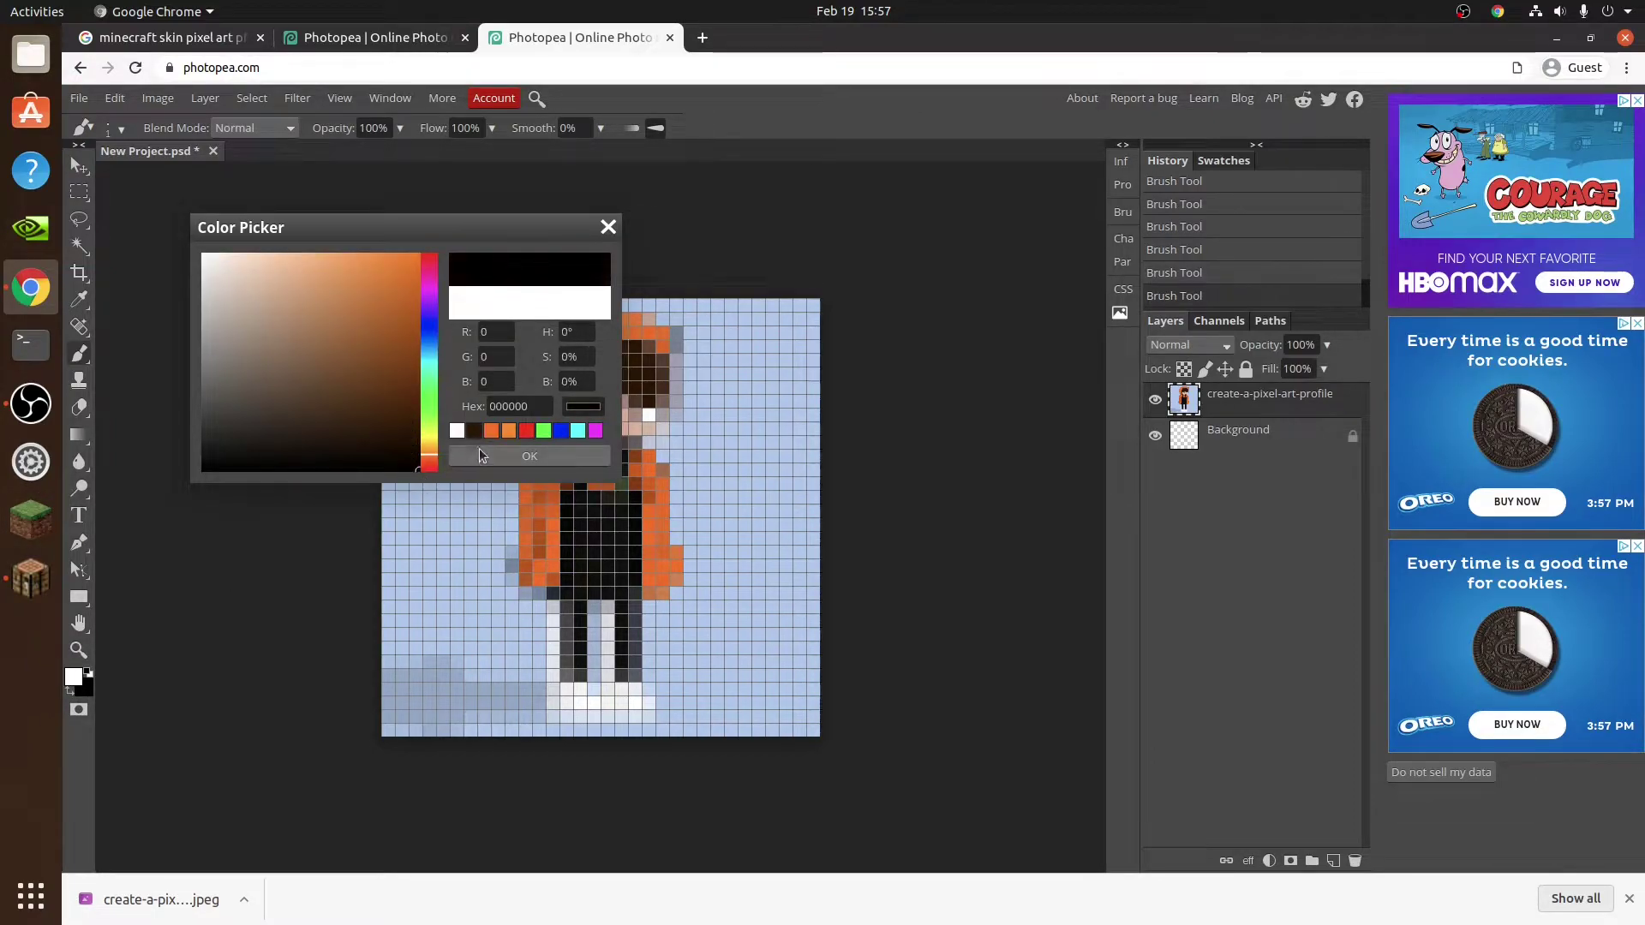
pyautogui.click(480, 450)
pyautogui.click(594, 415)
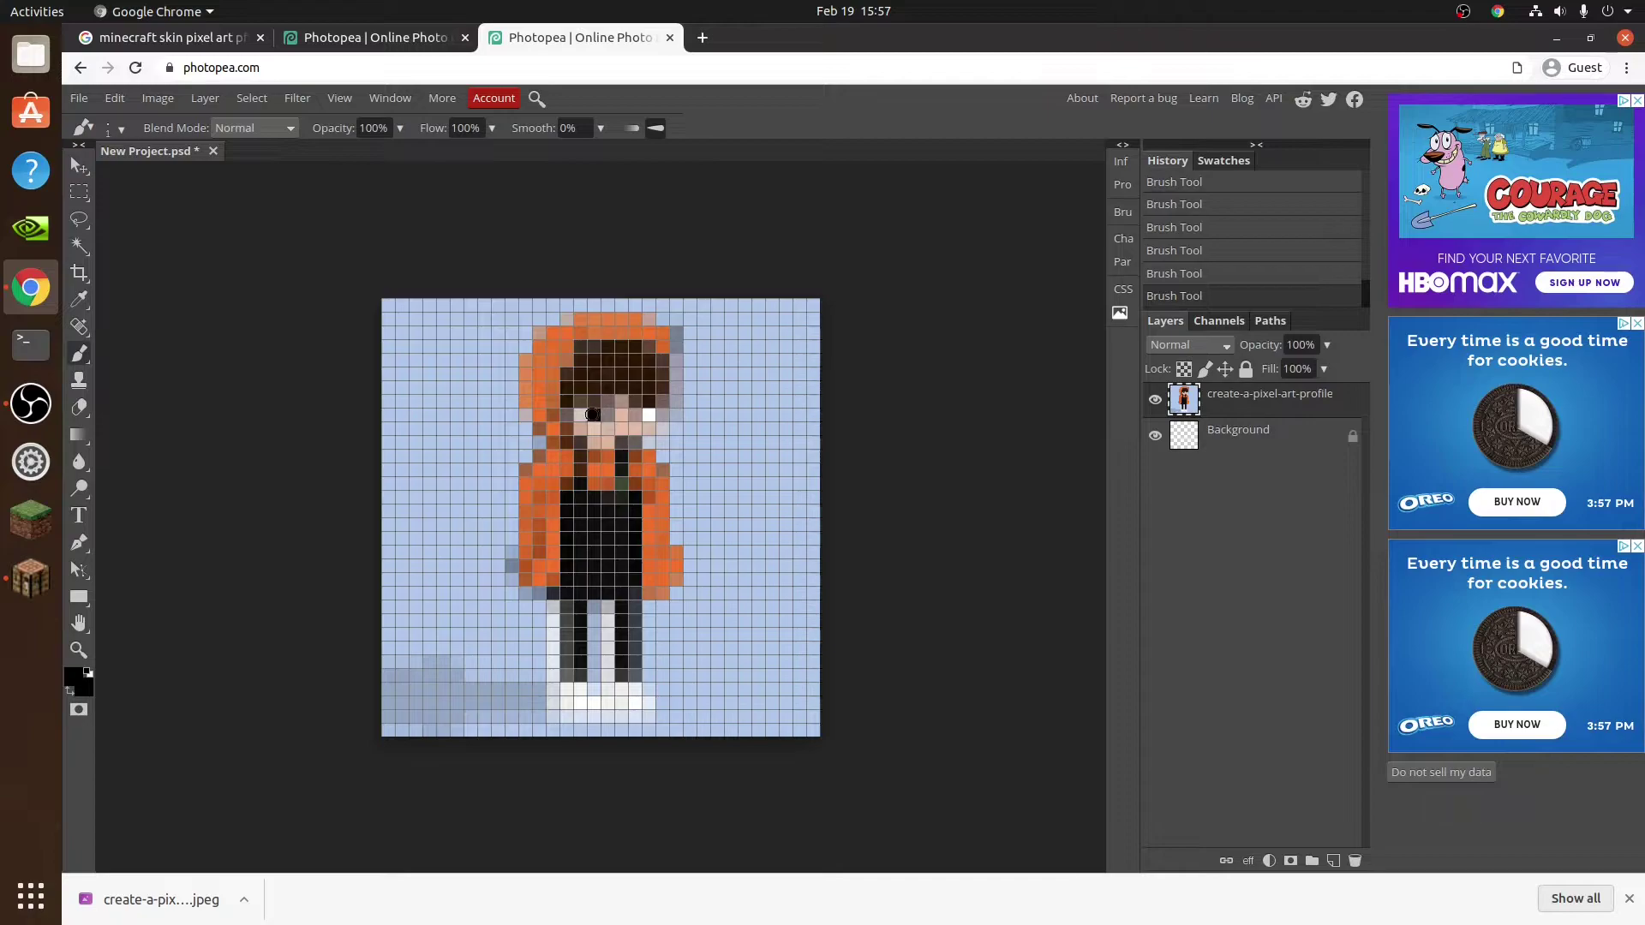
pyautogui.click(634, 414)
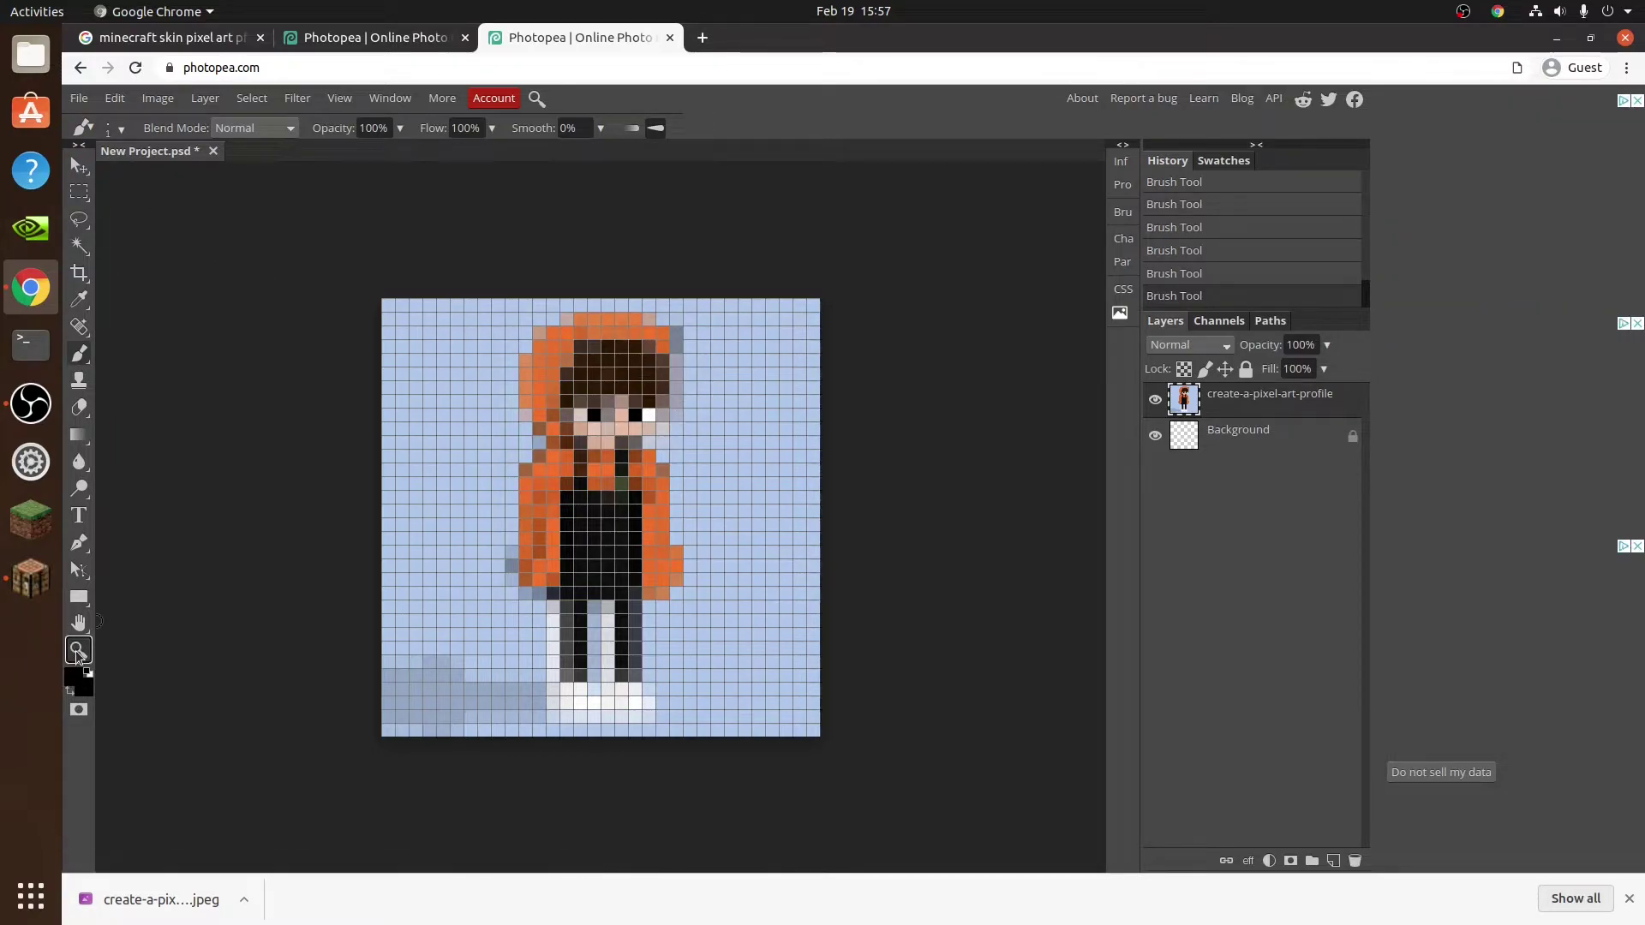
# - With the Brush active, sample the face's peach skin tone edb79d as the painting colour
pyautogui.click(77, 652)
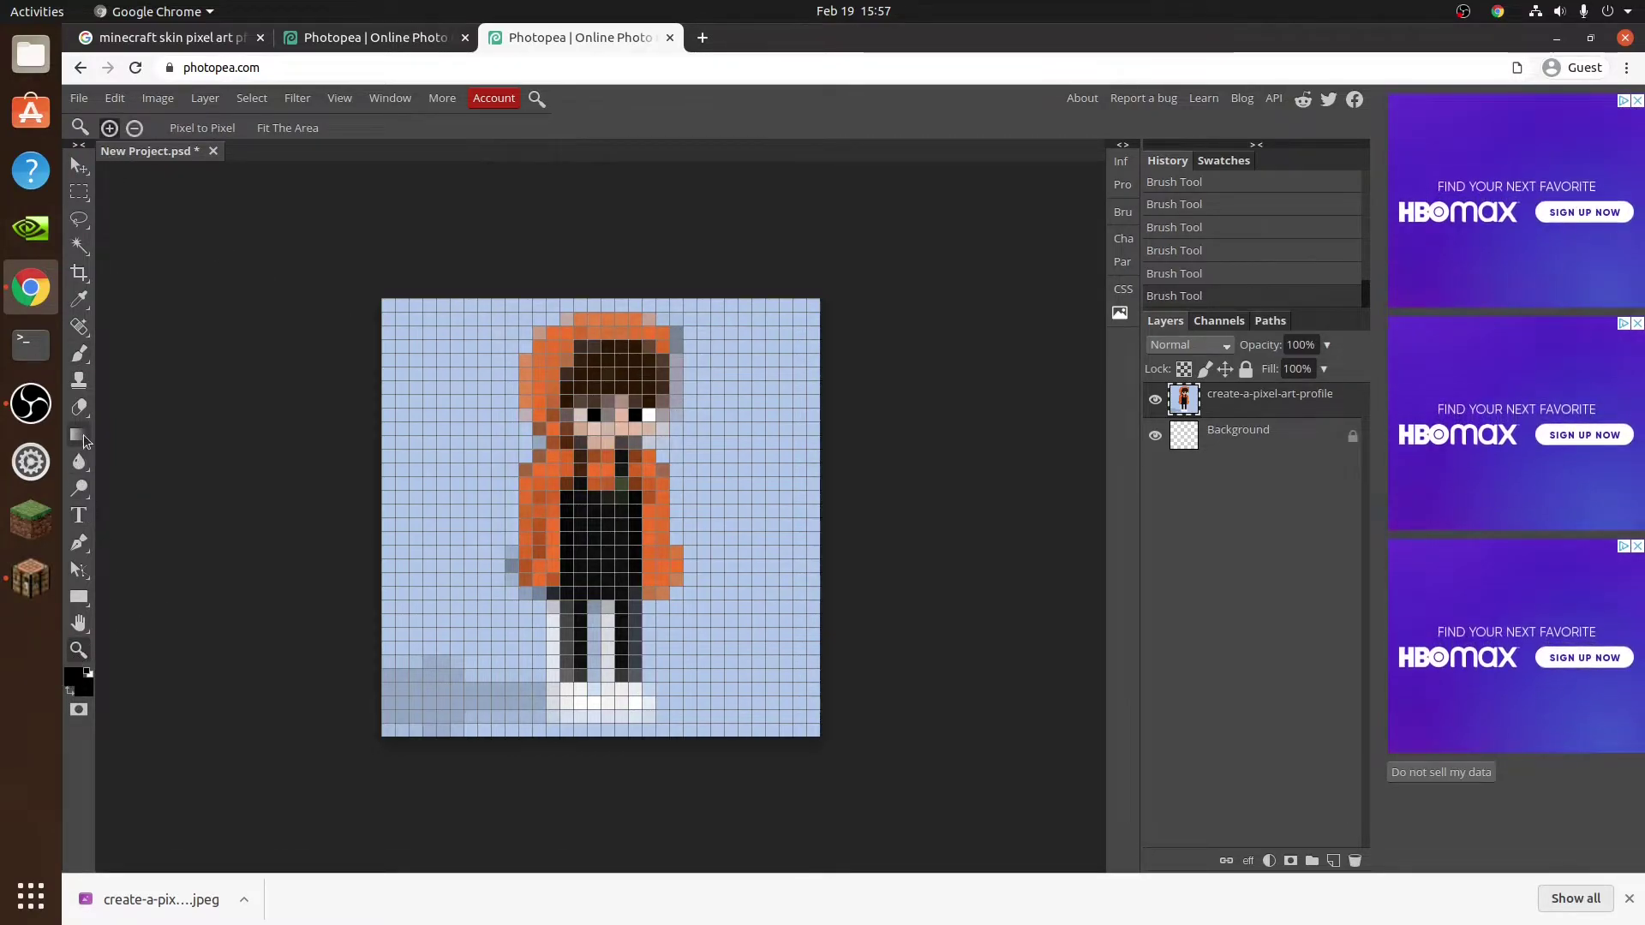
pyautogui.click(79, 353)
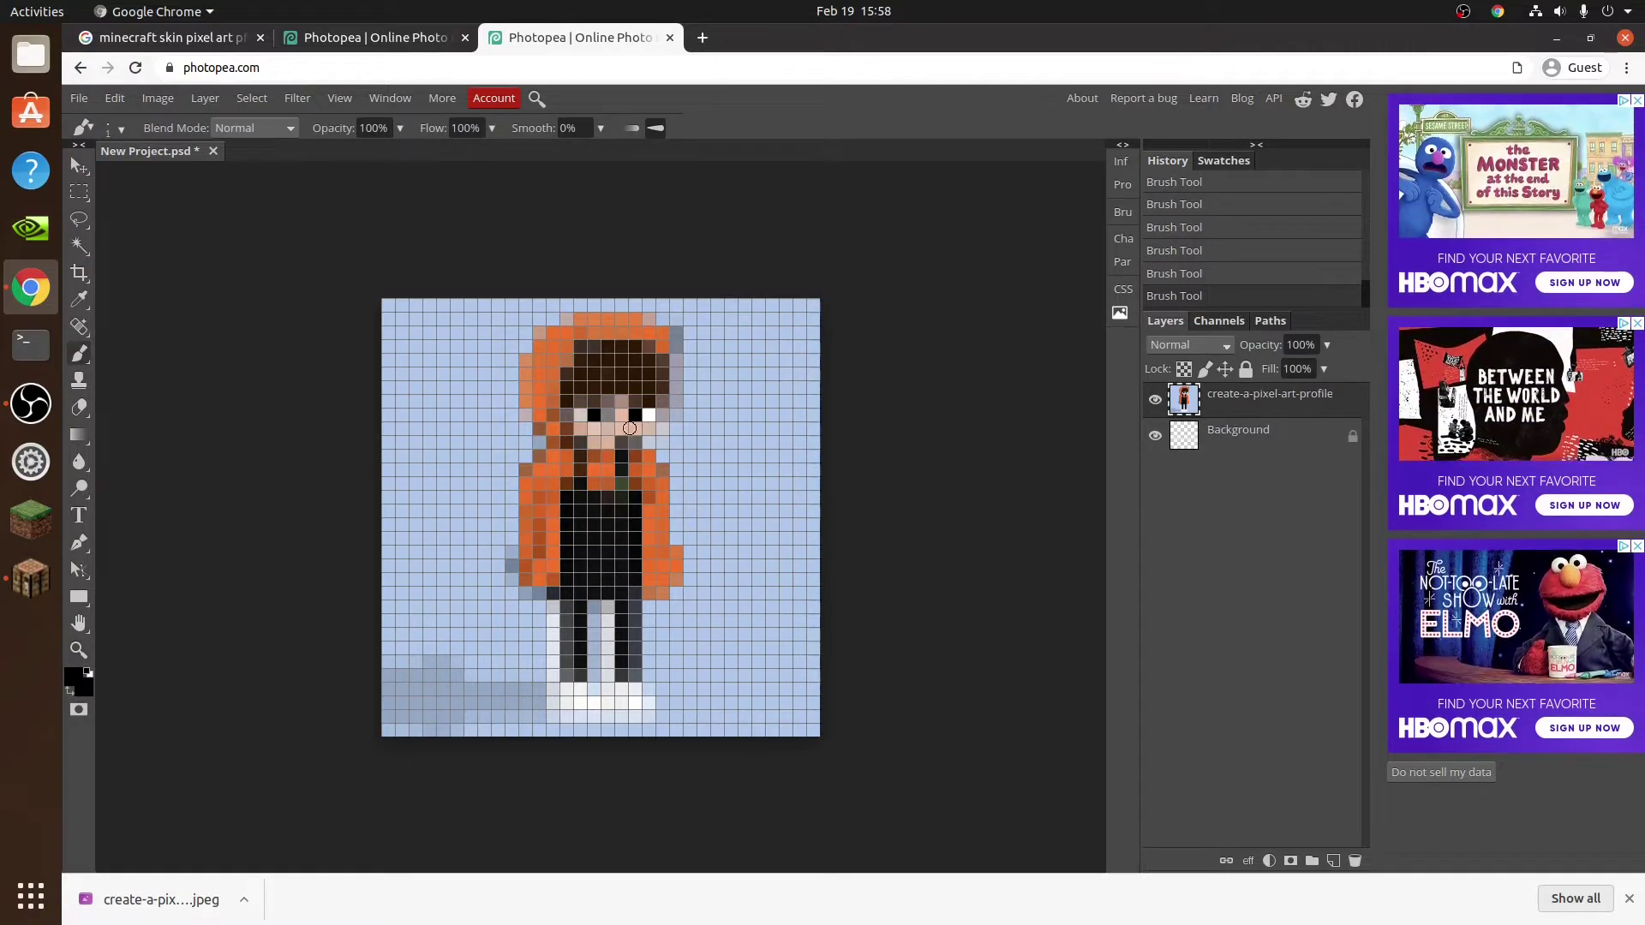
pyautogui.click(73, 676)
pyautogui.moveTo(467, 237); pyautogui.dragTo(373, 225)
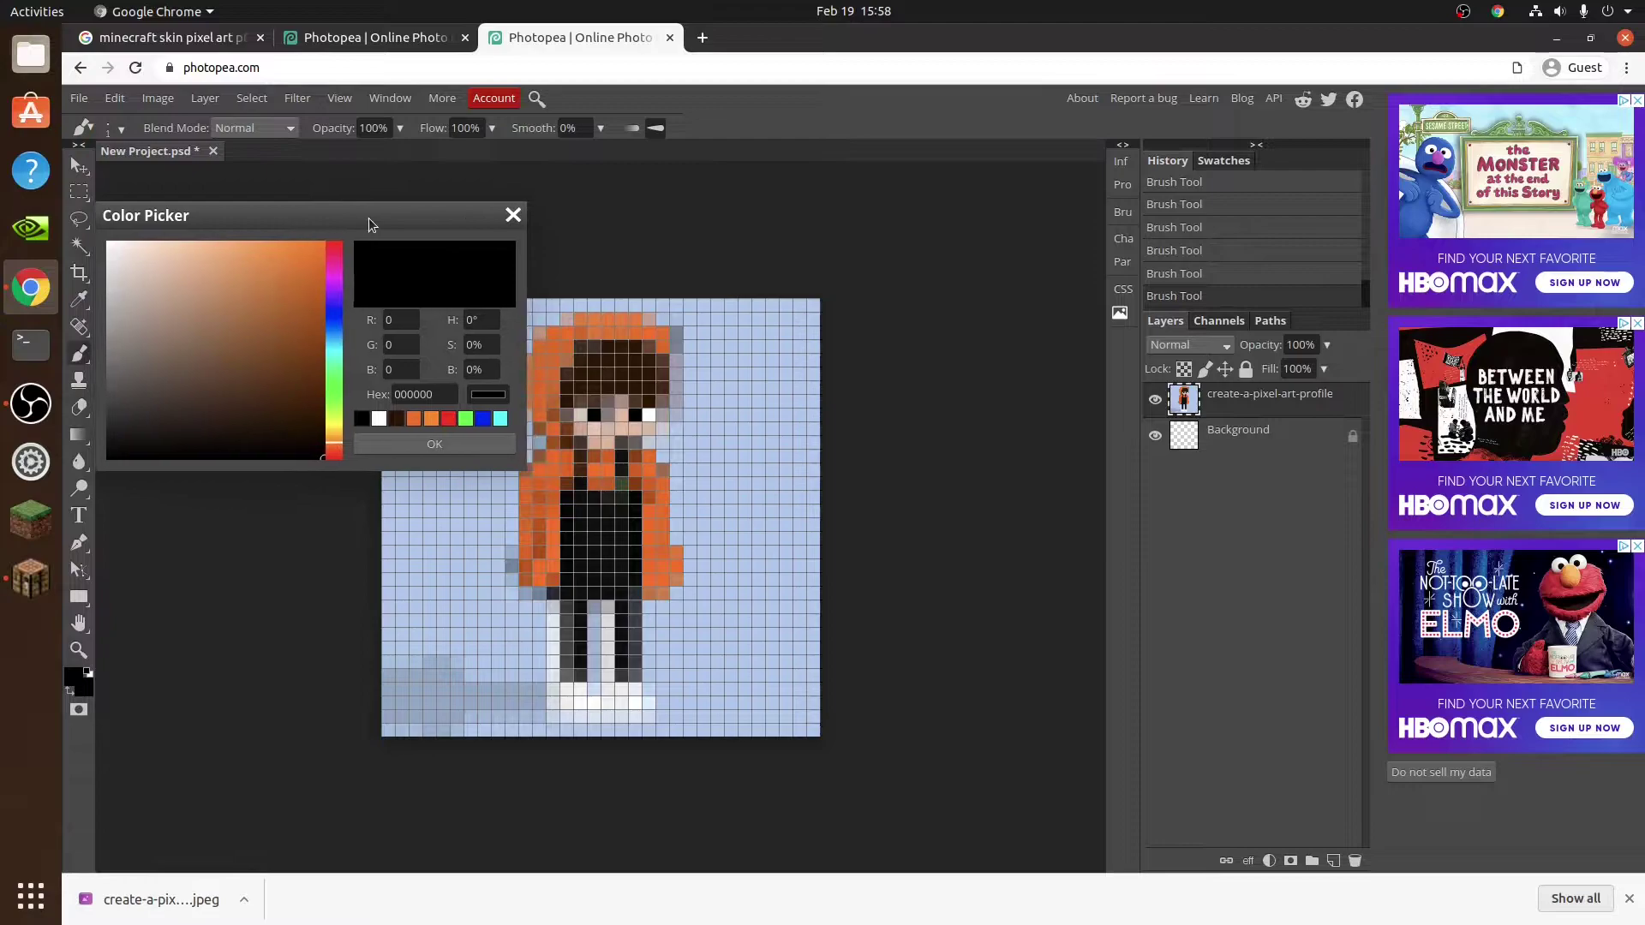
pyautogui.click(623, 417)
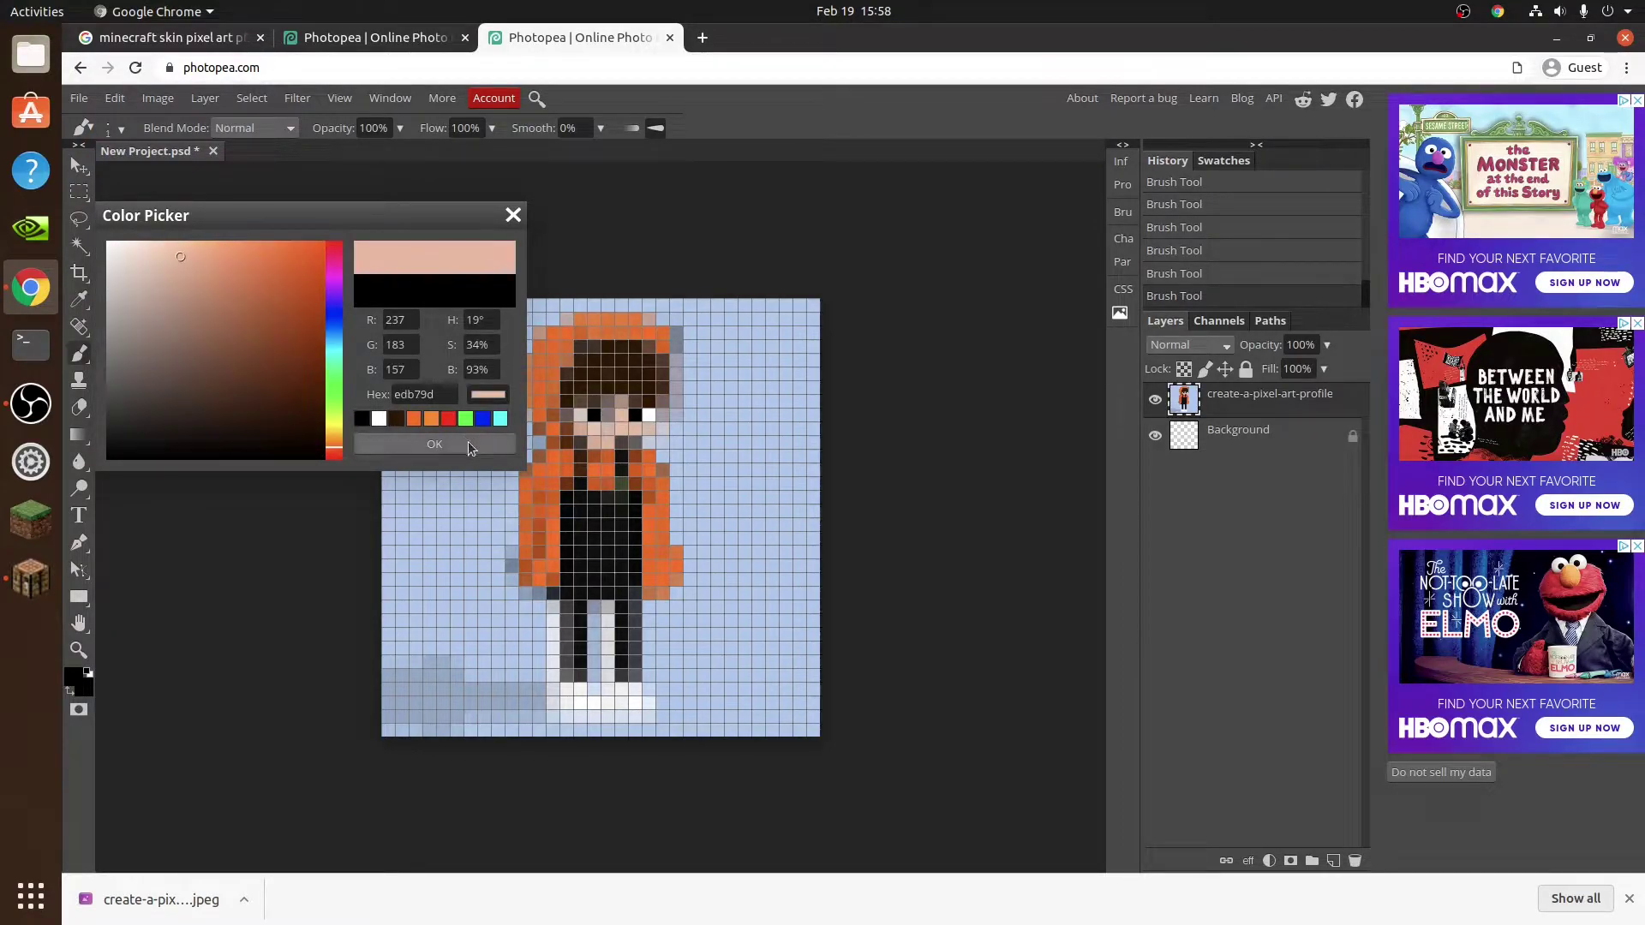
pyautogui.click(434, 444)
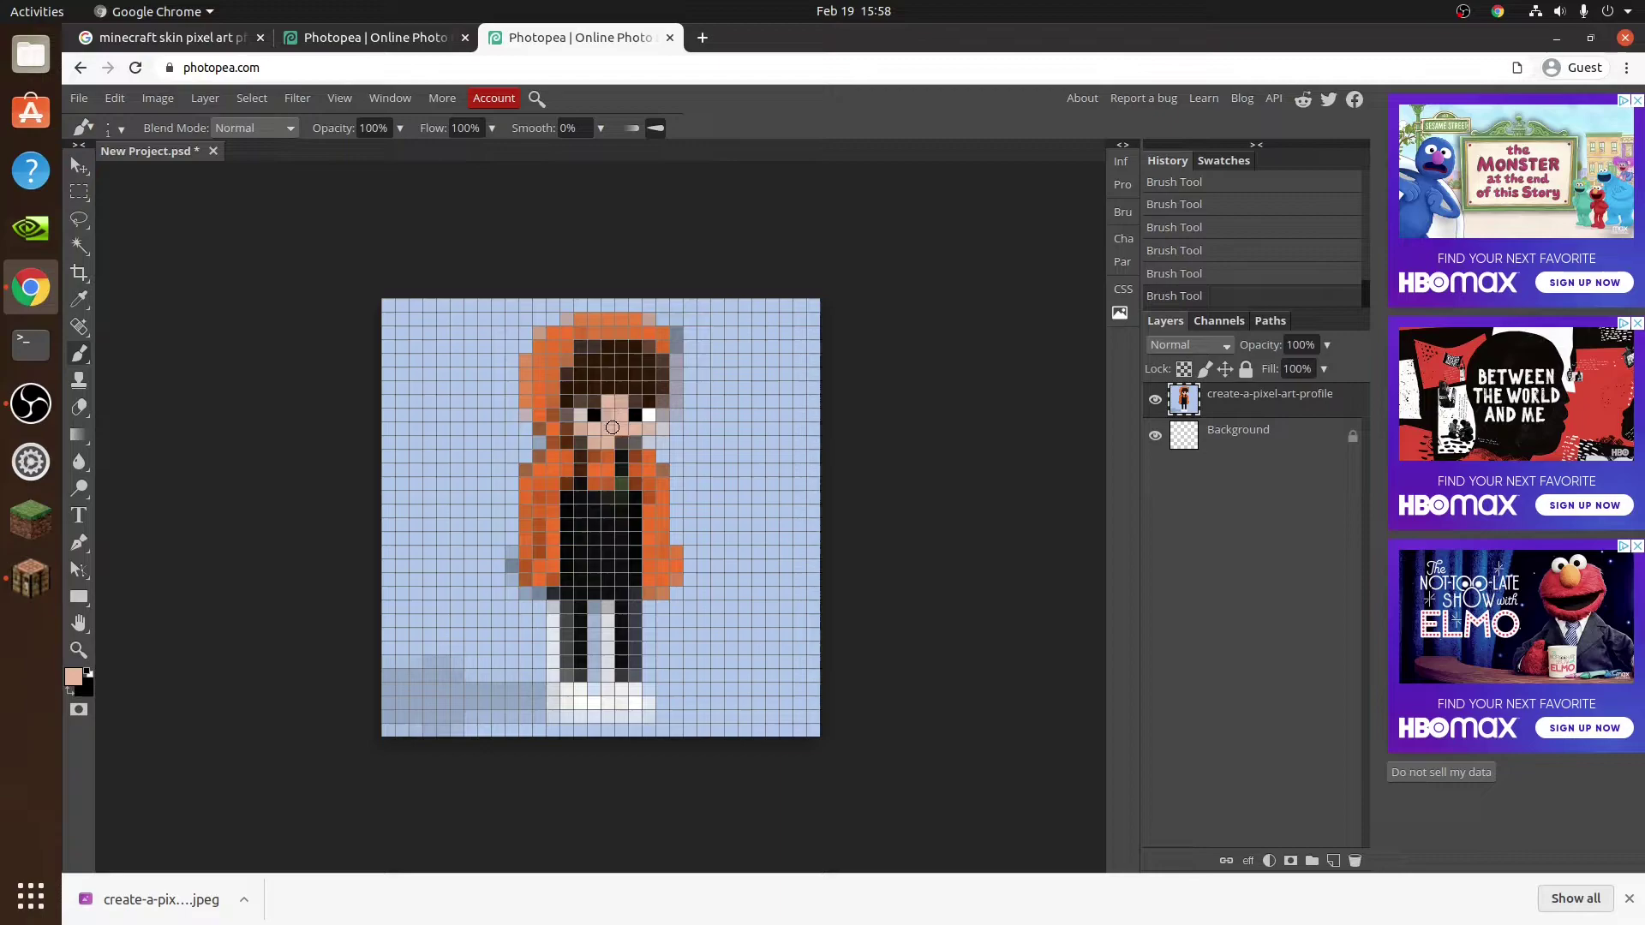
# - Check the skin in Lunar Client, then switch back to the drawing
pyautogui.click(30, 576)
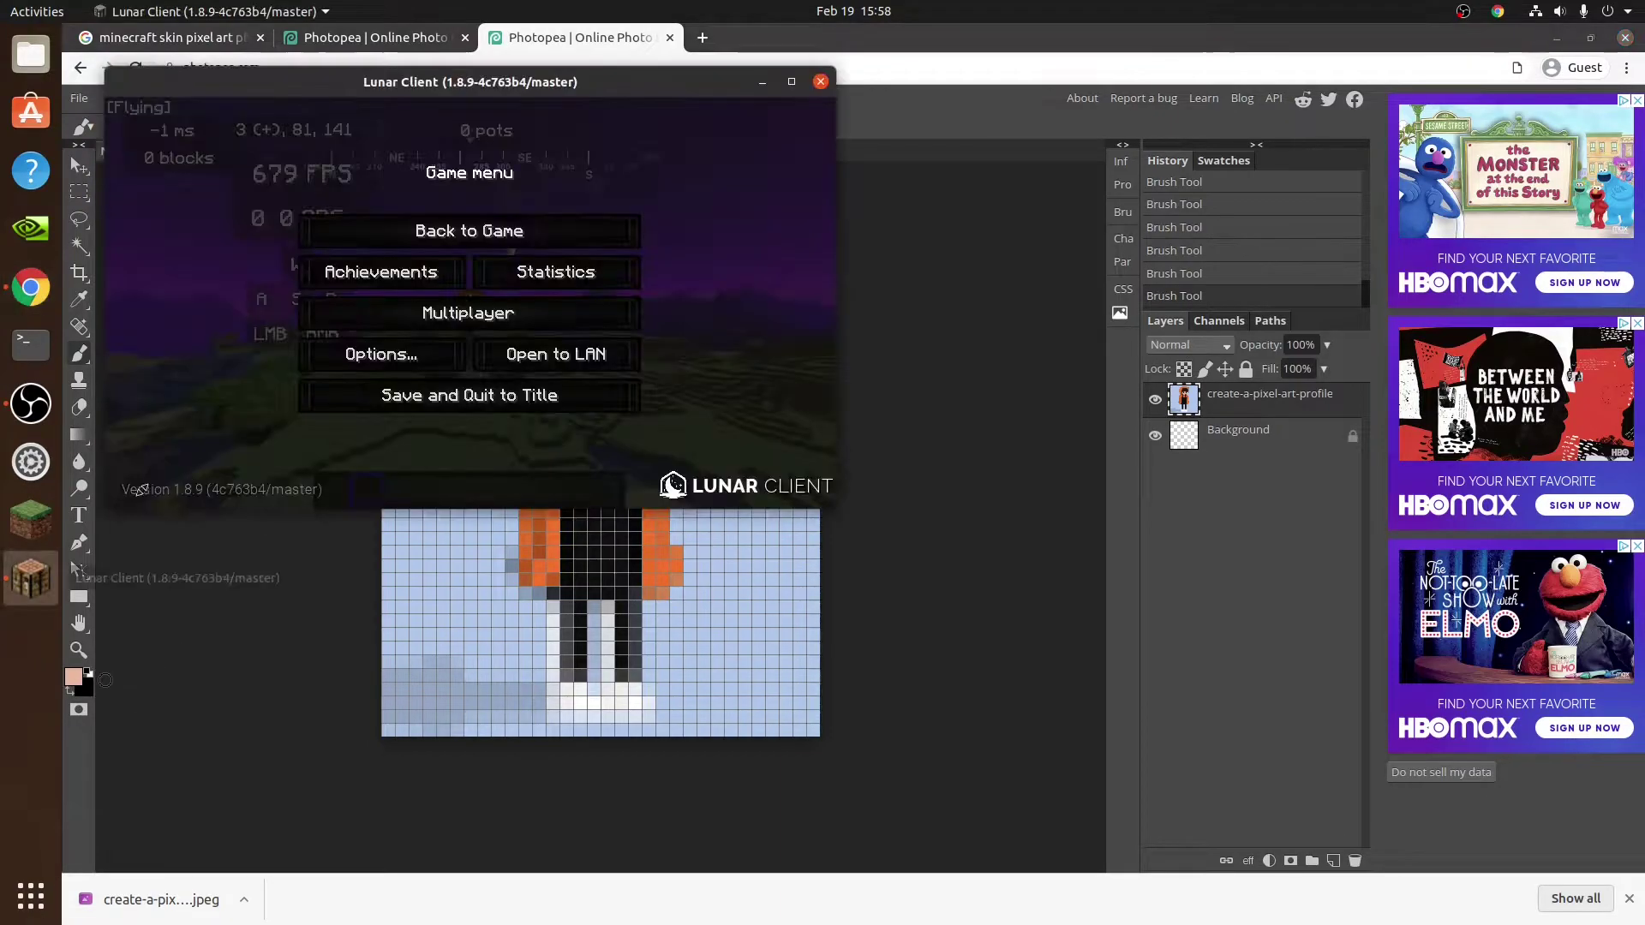
pyautogui.click(514, 230)
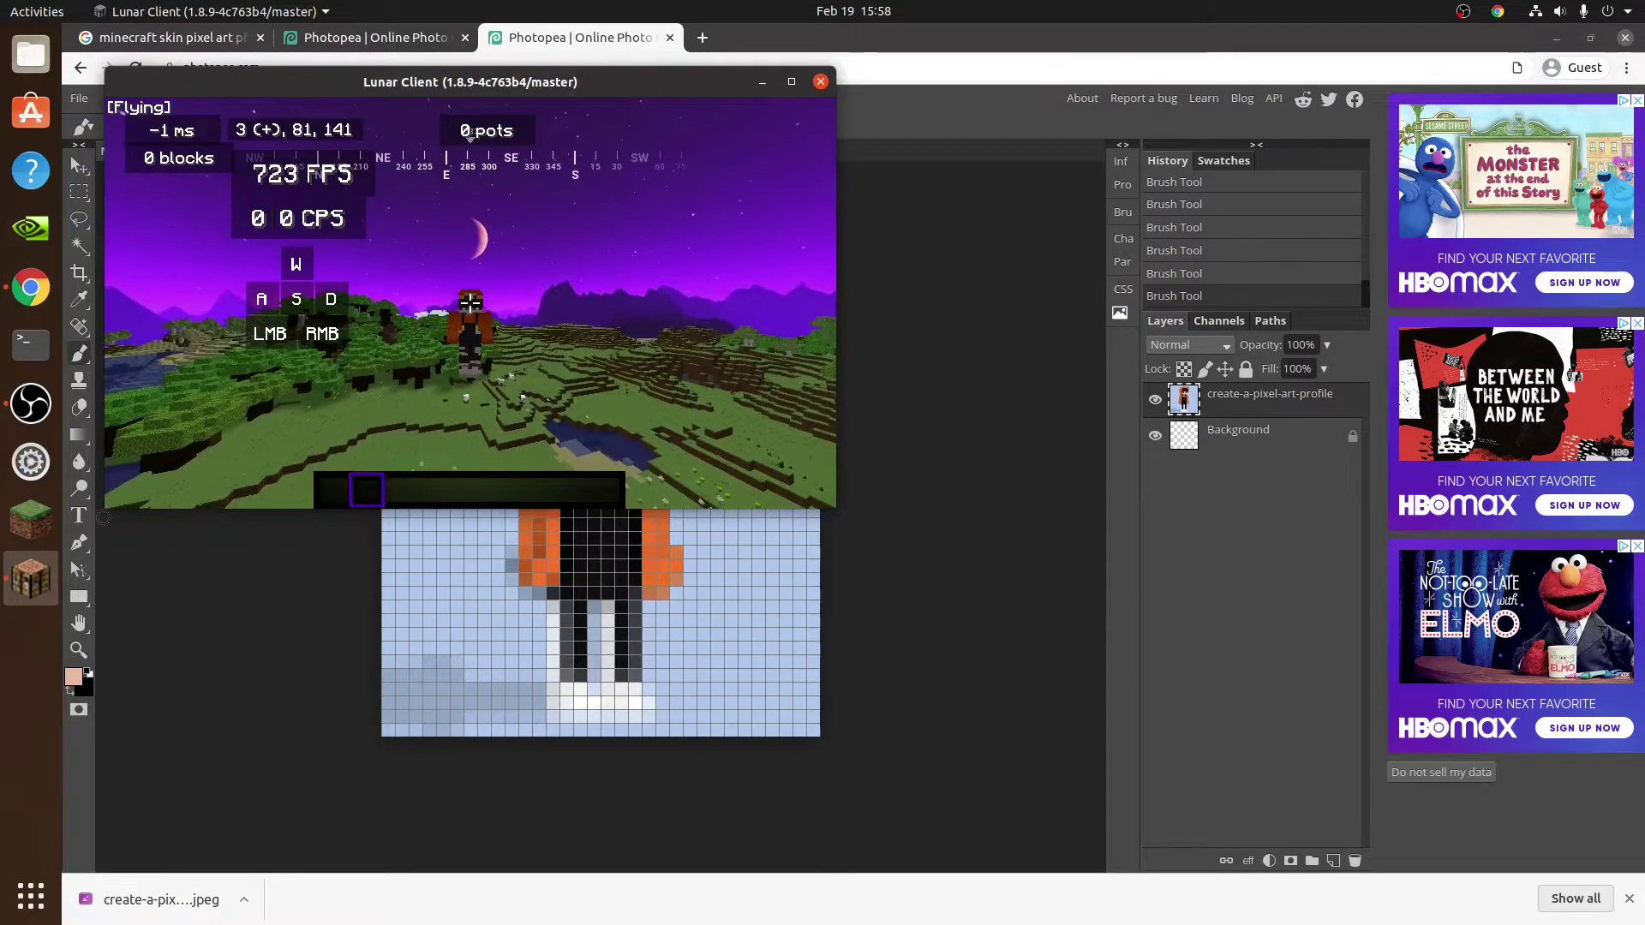
pyautogui.hotkey('alt', 'Tab')
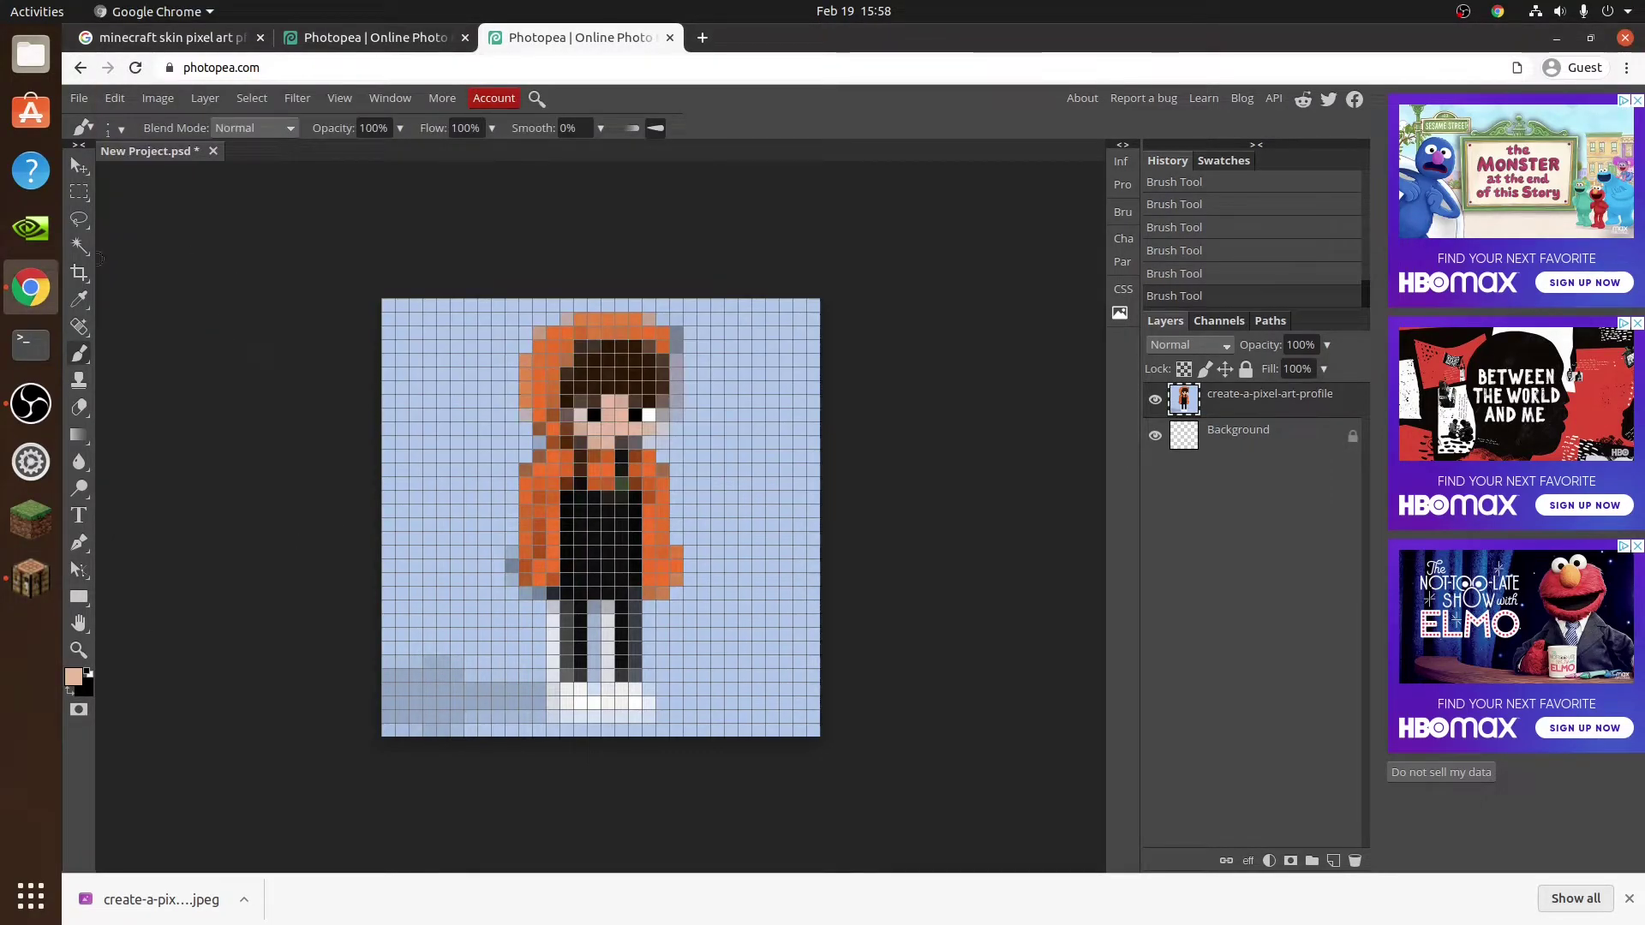
# - Make the dark brown 2f1601 recent swatch the painting colour
pyautogui.click(74, 676)
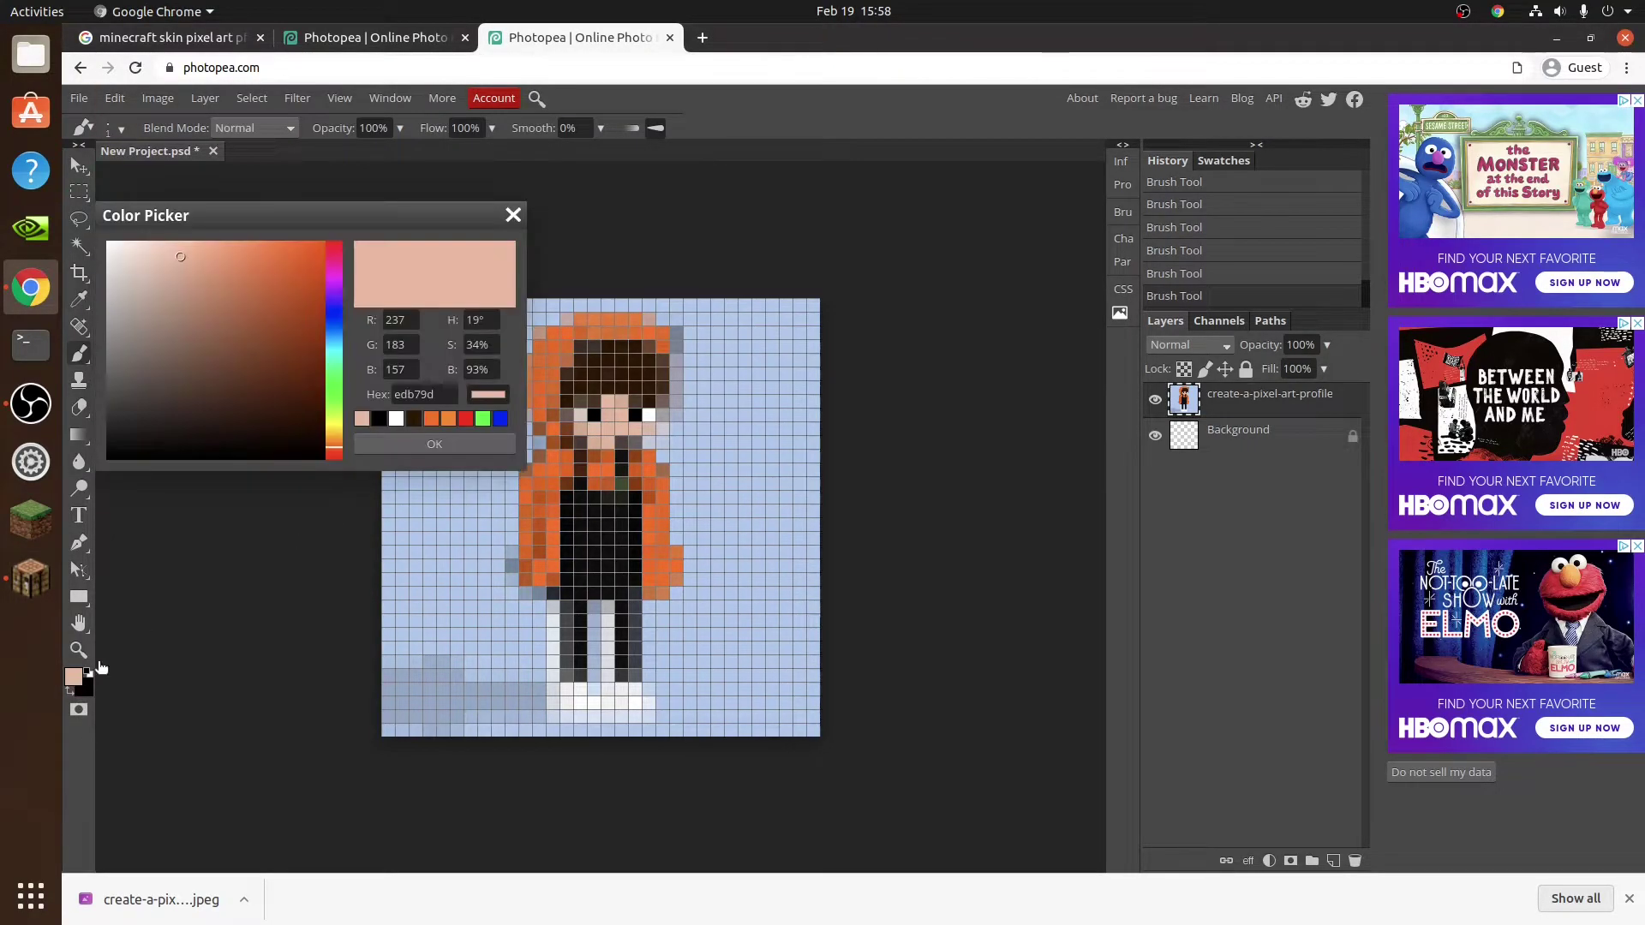
pyautogui.click(415, 419)
pyautogui.click(435, 444)
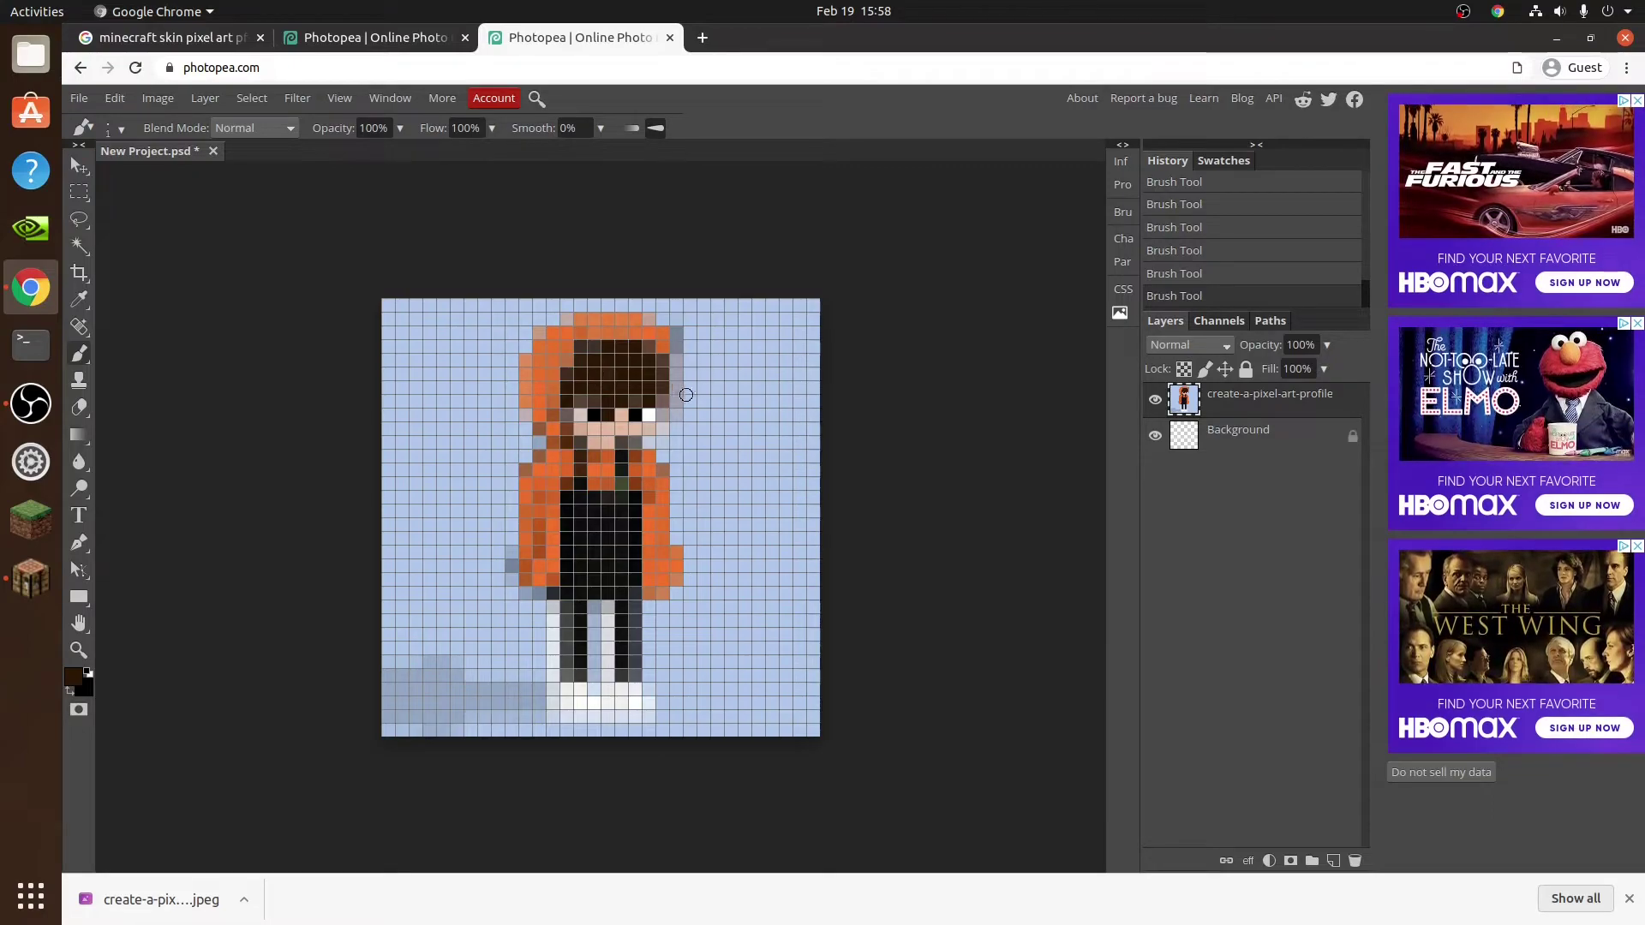
pyautogui.click(75, 676)
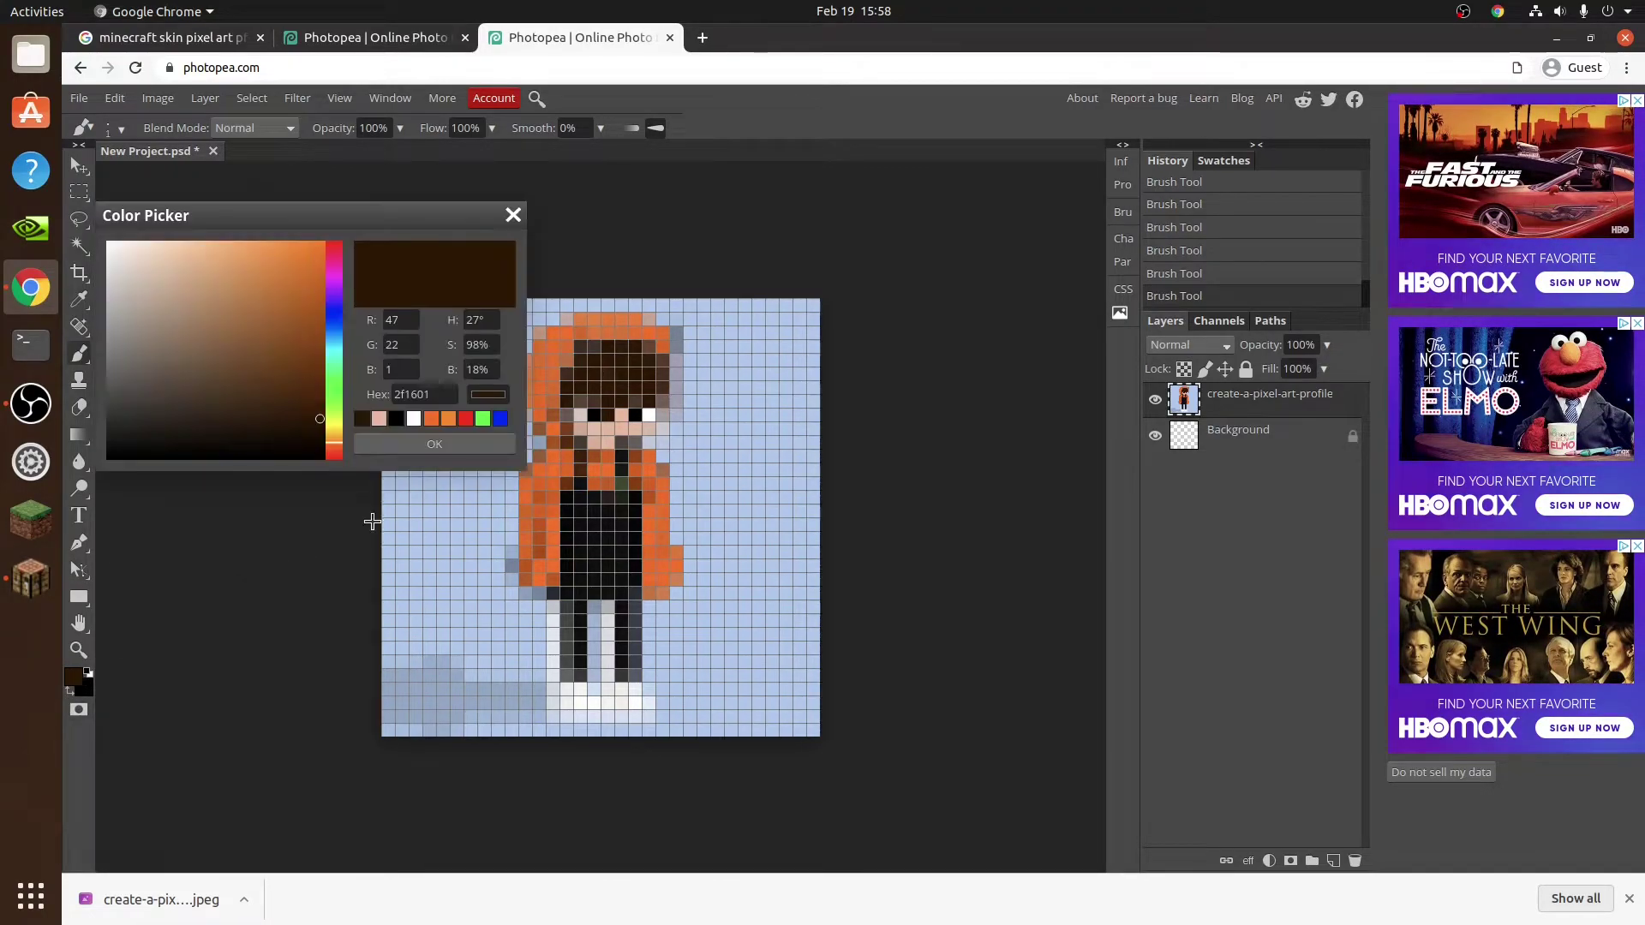
pyautogui.press('Escape')
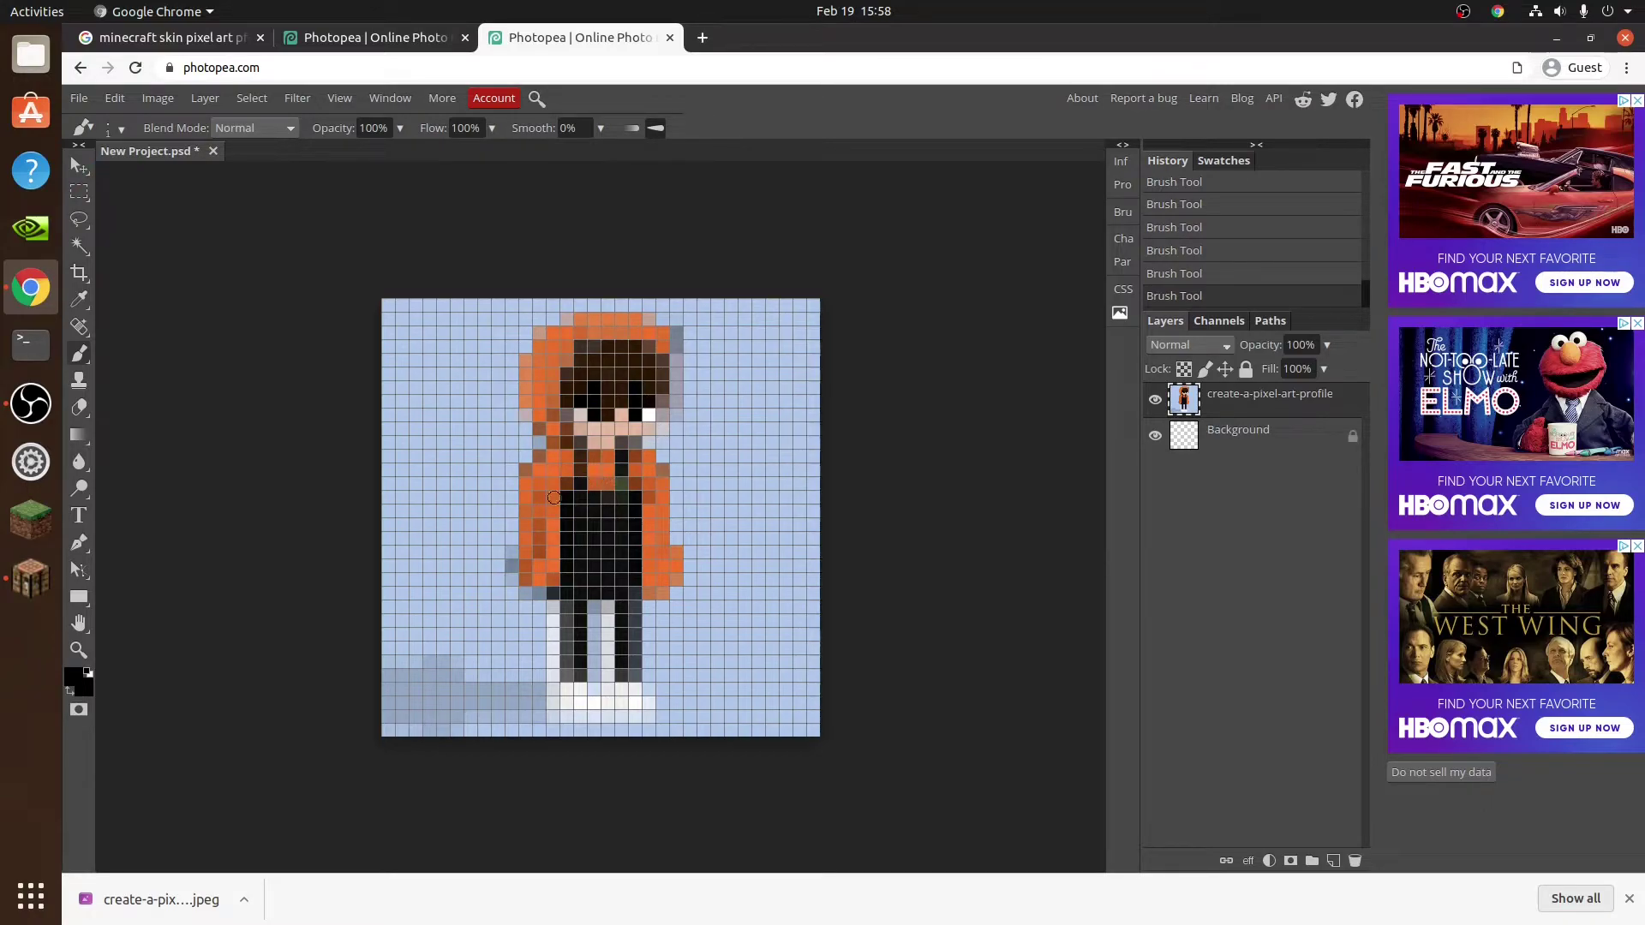
# - Preview the skin in Lunar Client, pause the game, and return to Photopea
pyautogui.click(31, 577)
pyautogui.click(476, 240)
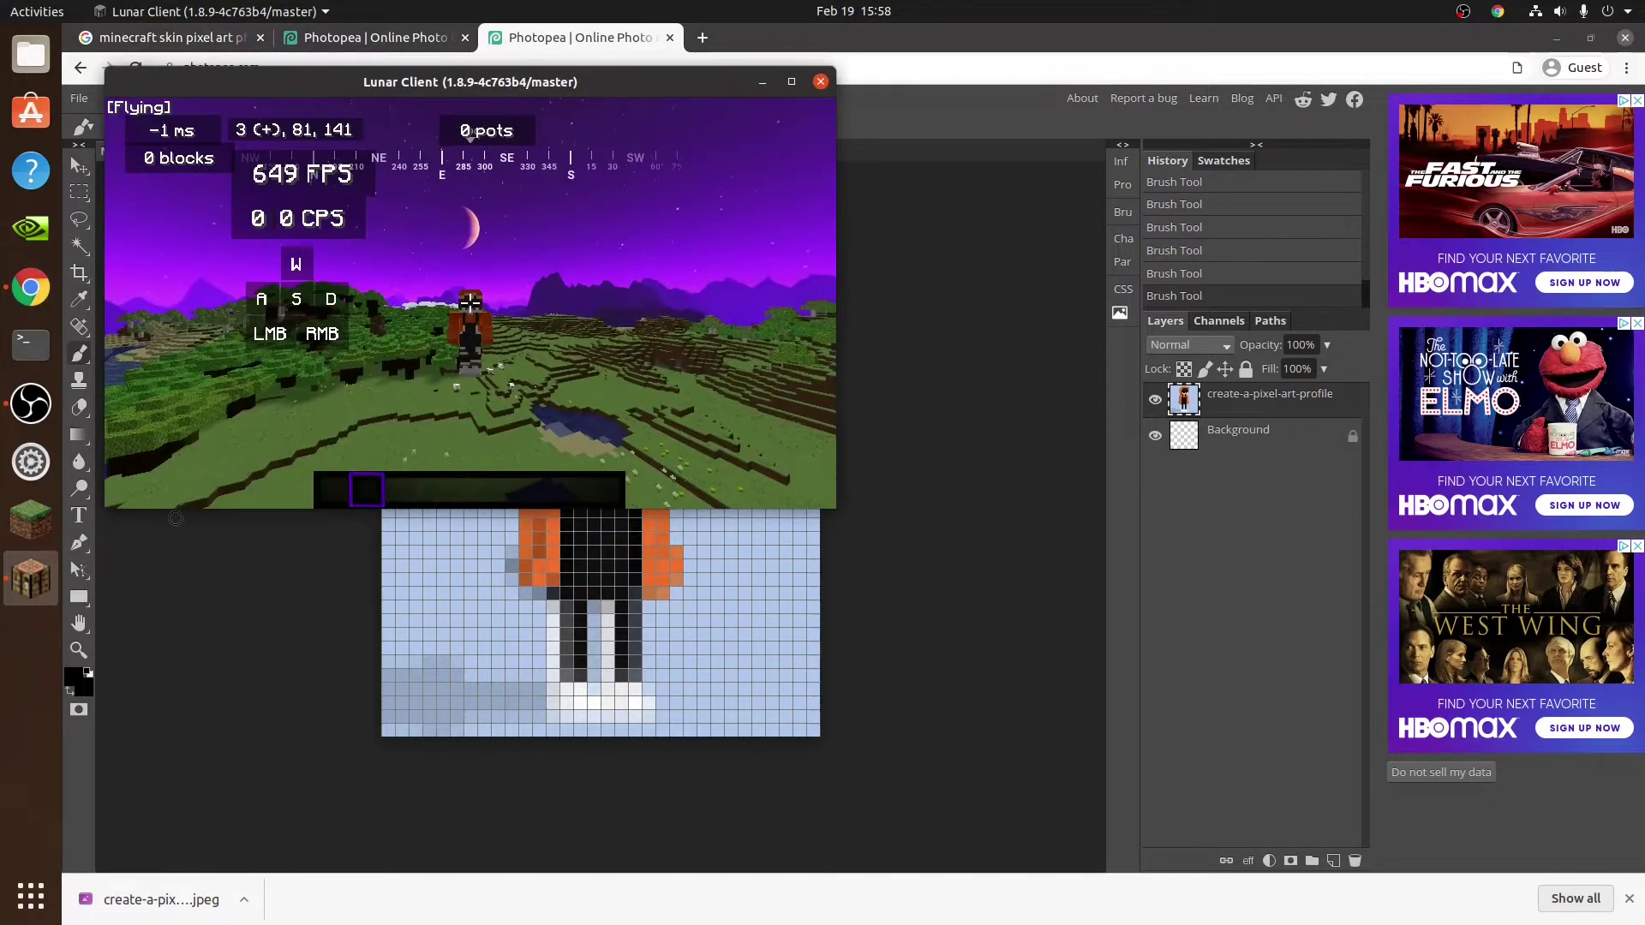
pyautogui.press('Escape')
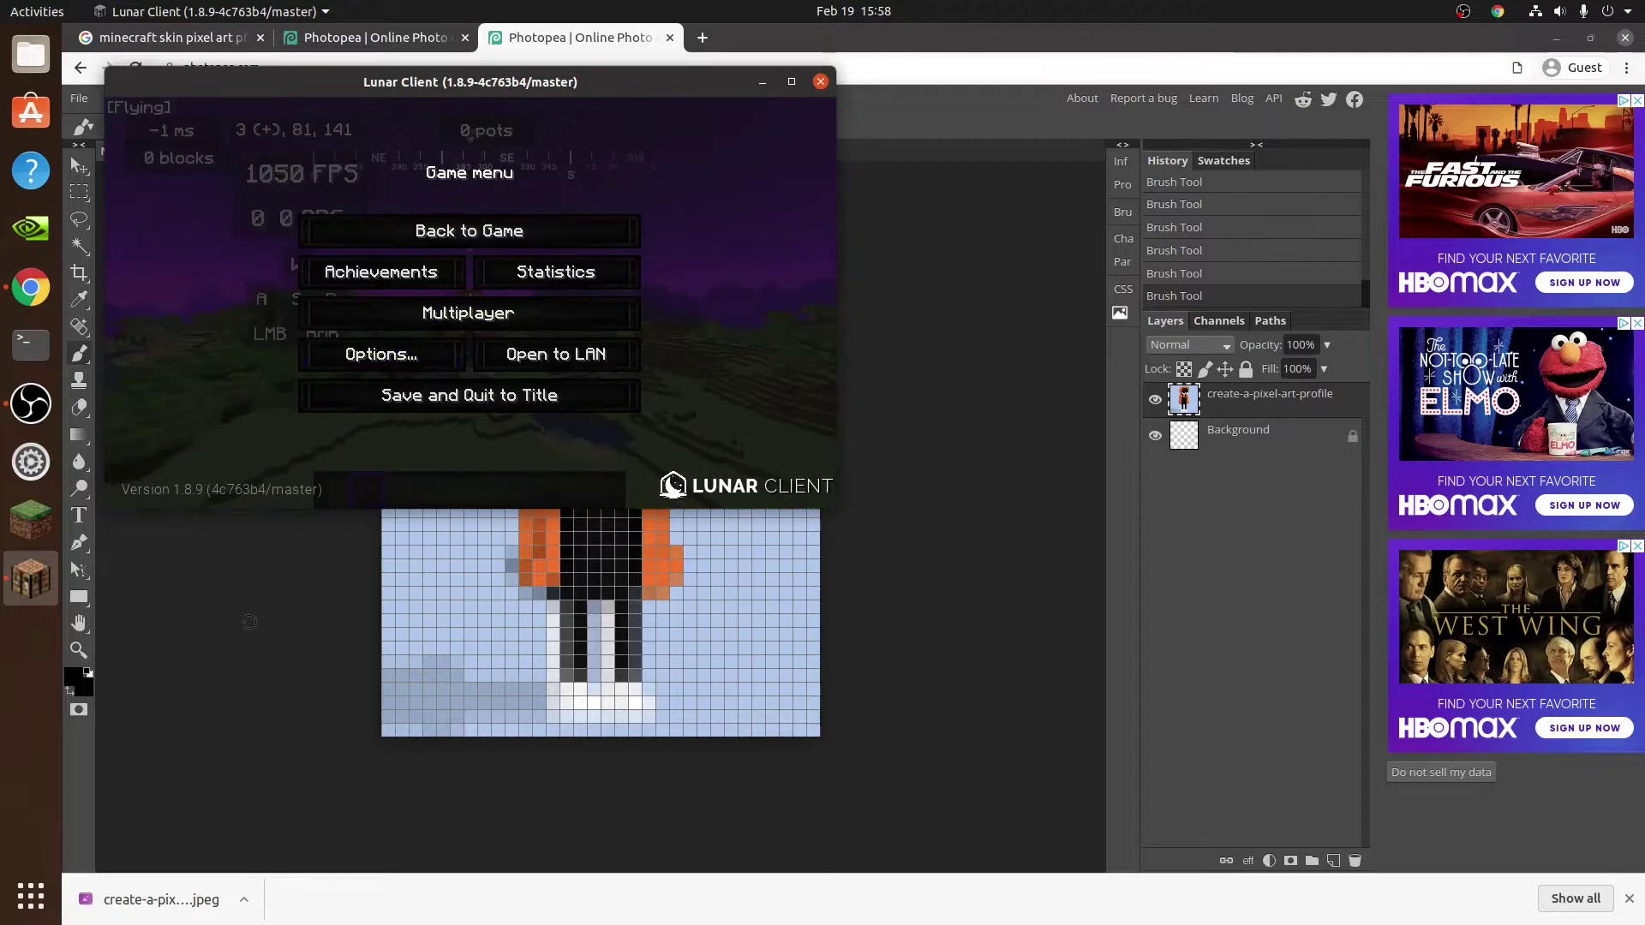
pyautogui.hotkey('alt', 'Tab')
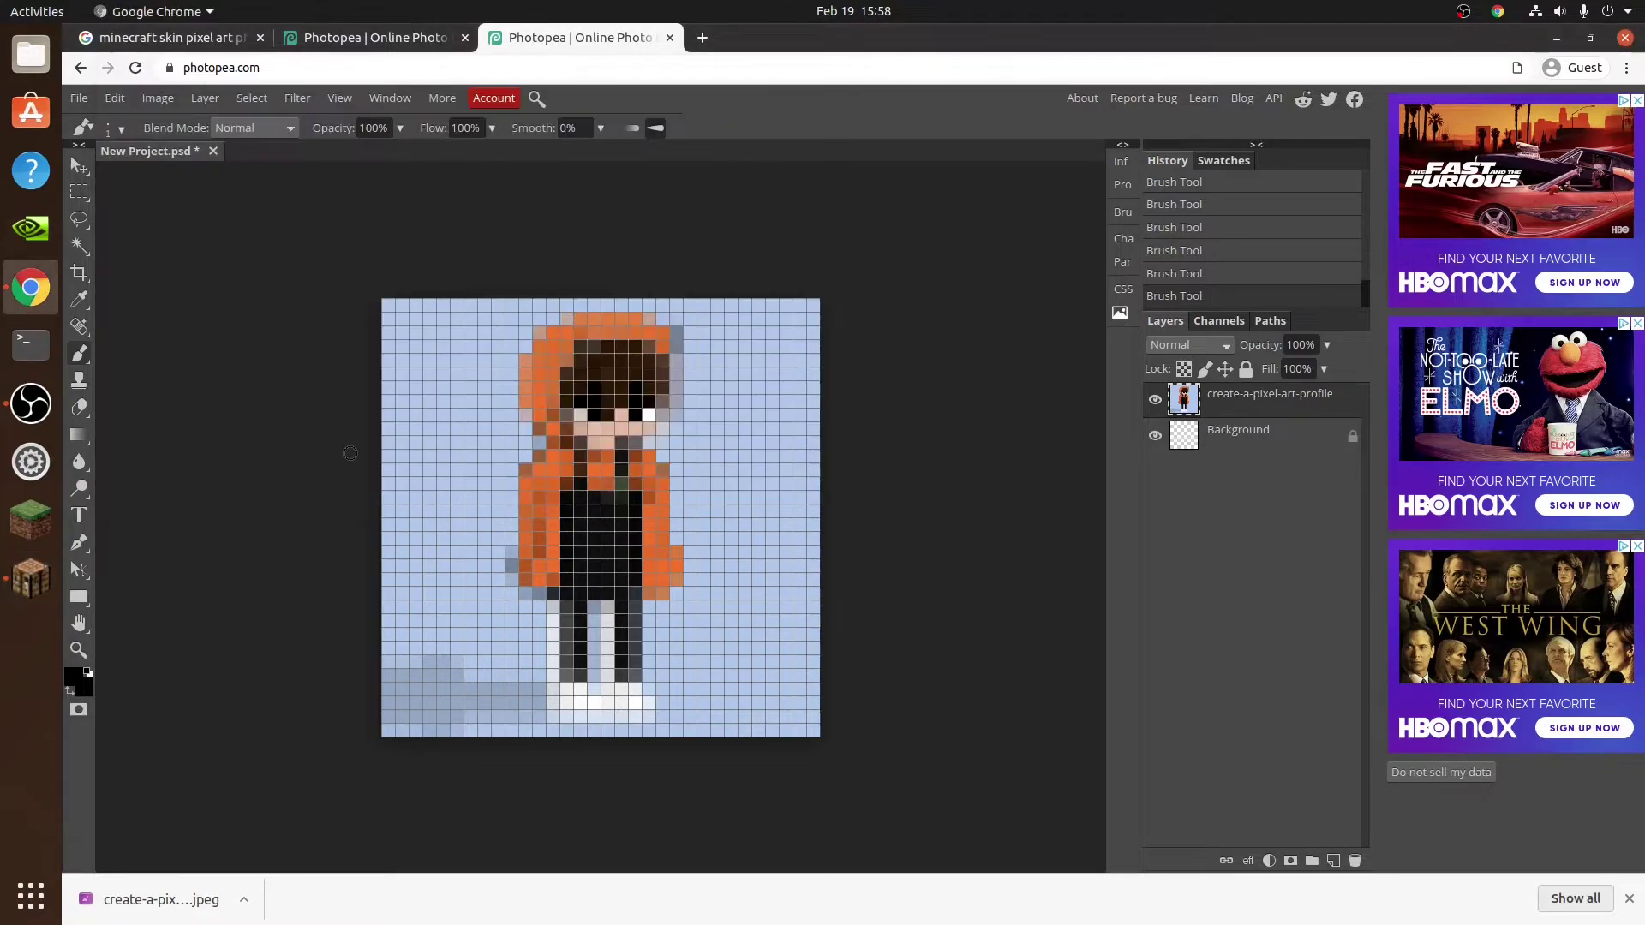
# - Lighten the painting colour from dark brown to a mid brown around 5e3d20
pyautogui.click(76, 678)
pyautogui.click(378, 419)
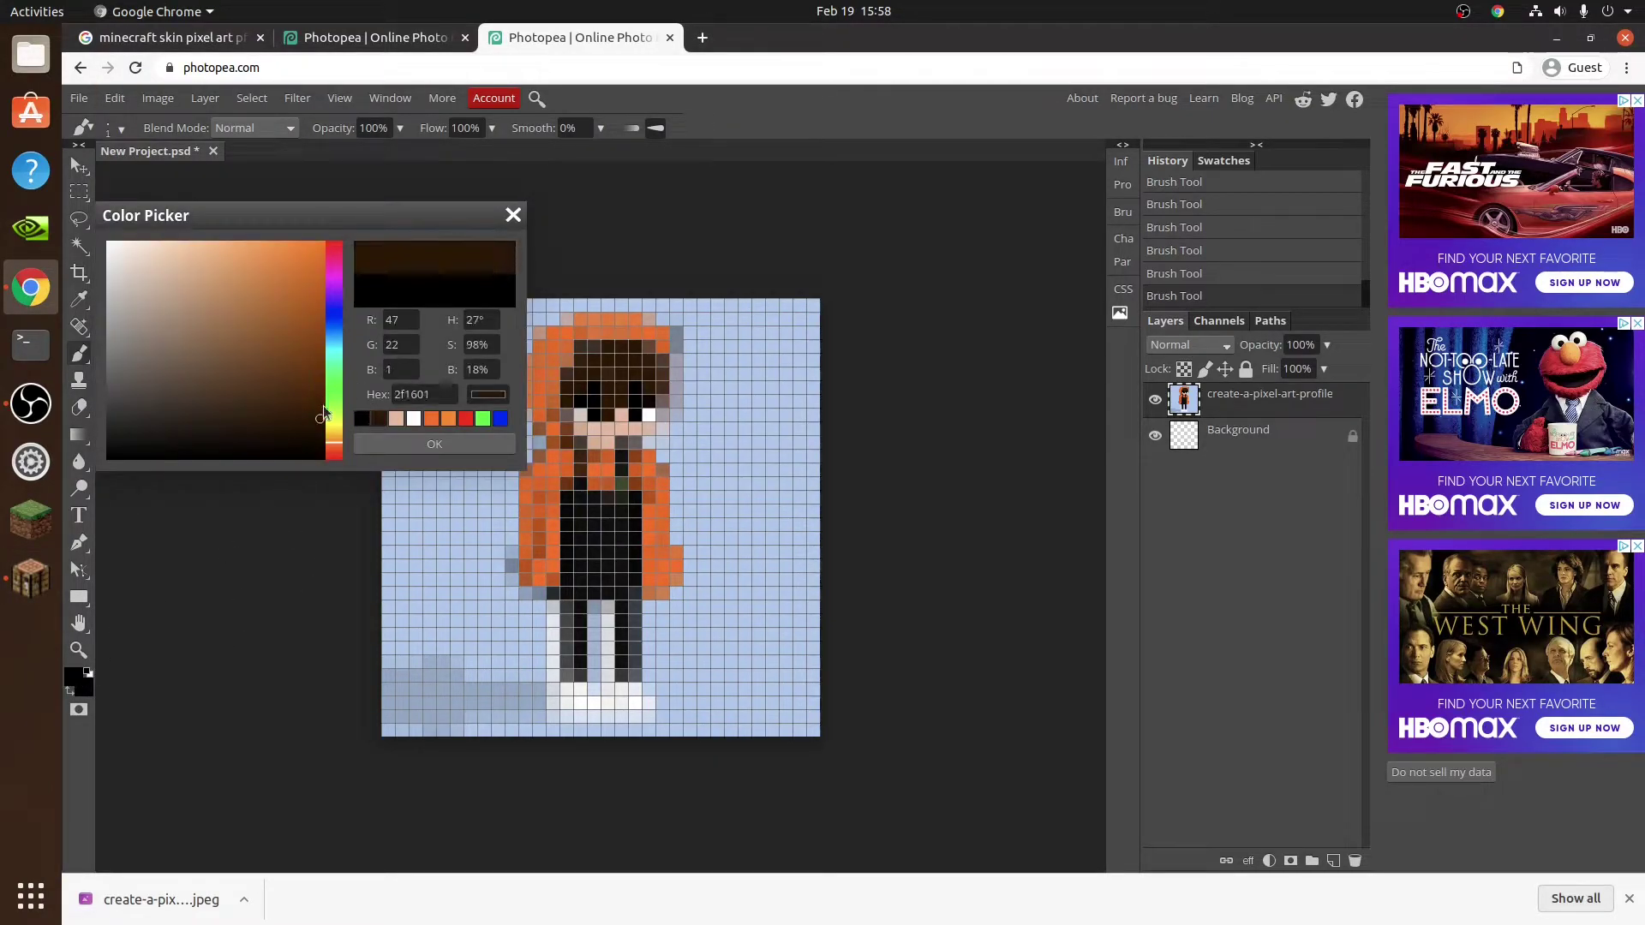
pyautogui.moveTo(322, 414); pyautogui.dragTo(257, 383)
pyautogui.click(432, 444)
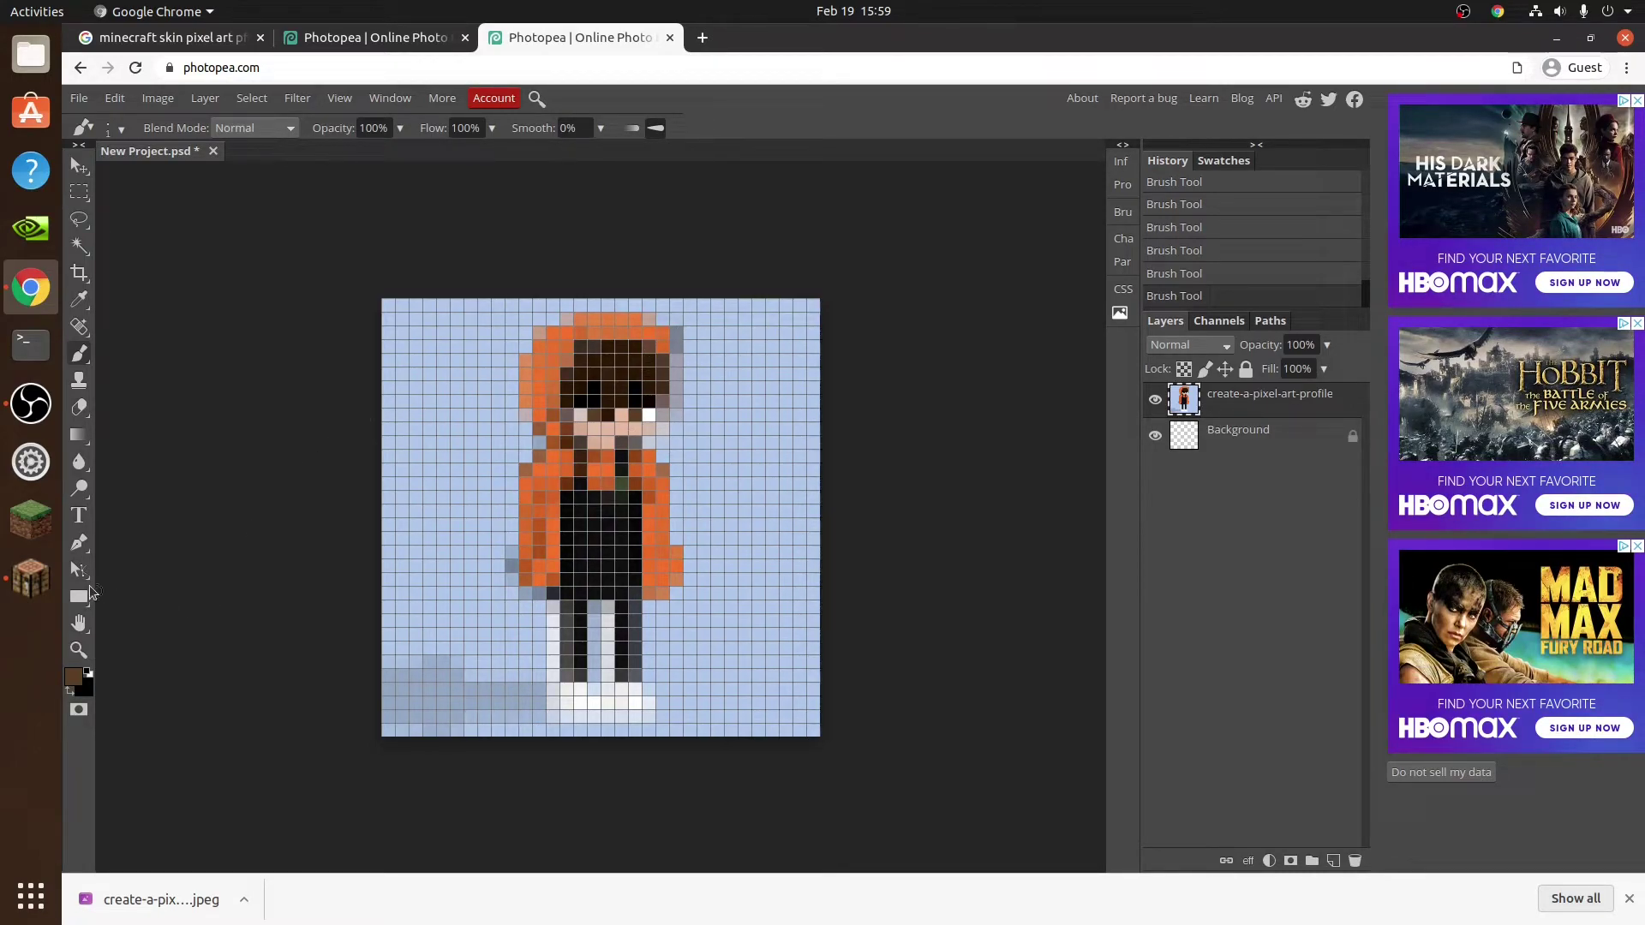
pyautogui.click(73, 676)
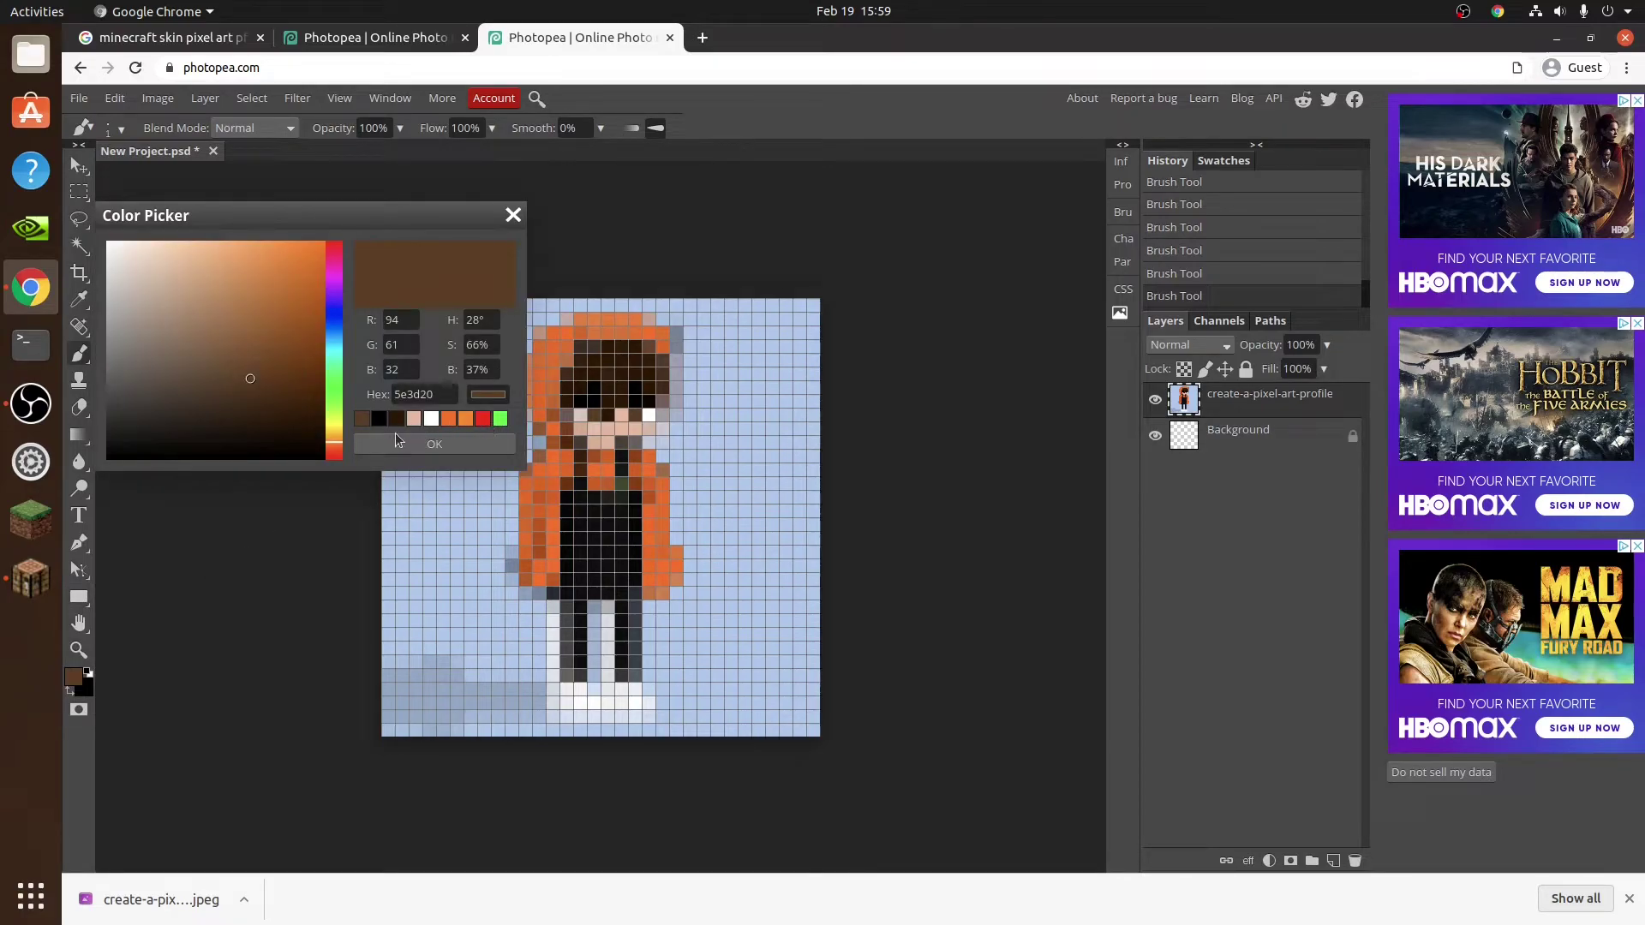
# - Sample the light-blue background and paint over the grey hood-edge cells and right sleeve cells
pyautogui.click(737, 328)
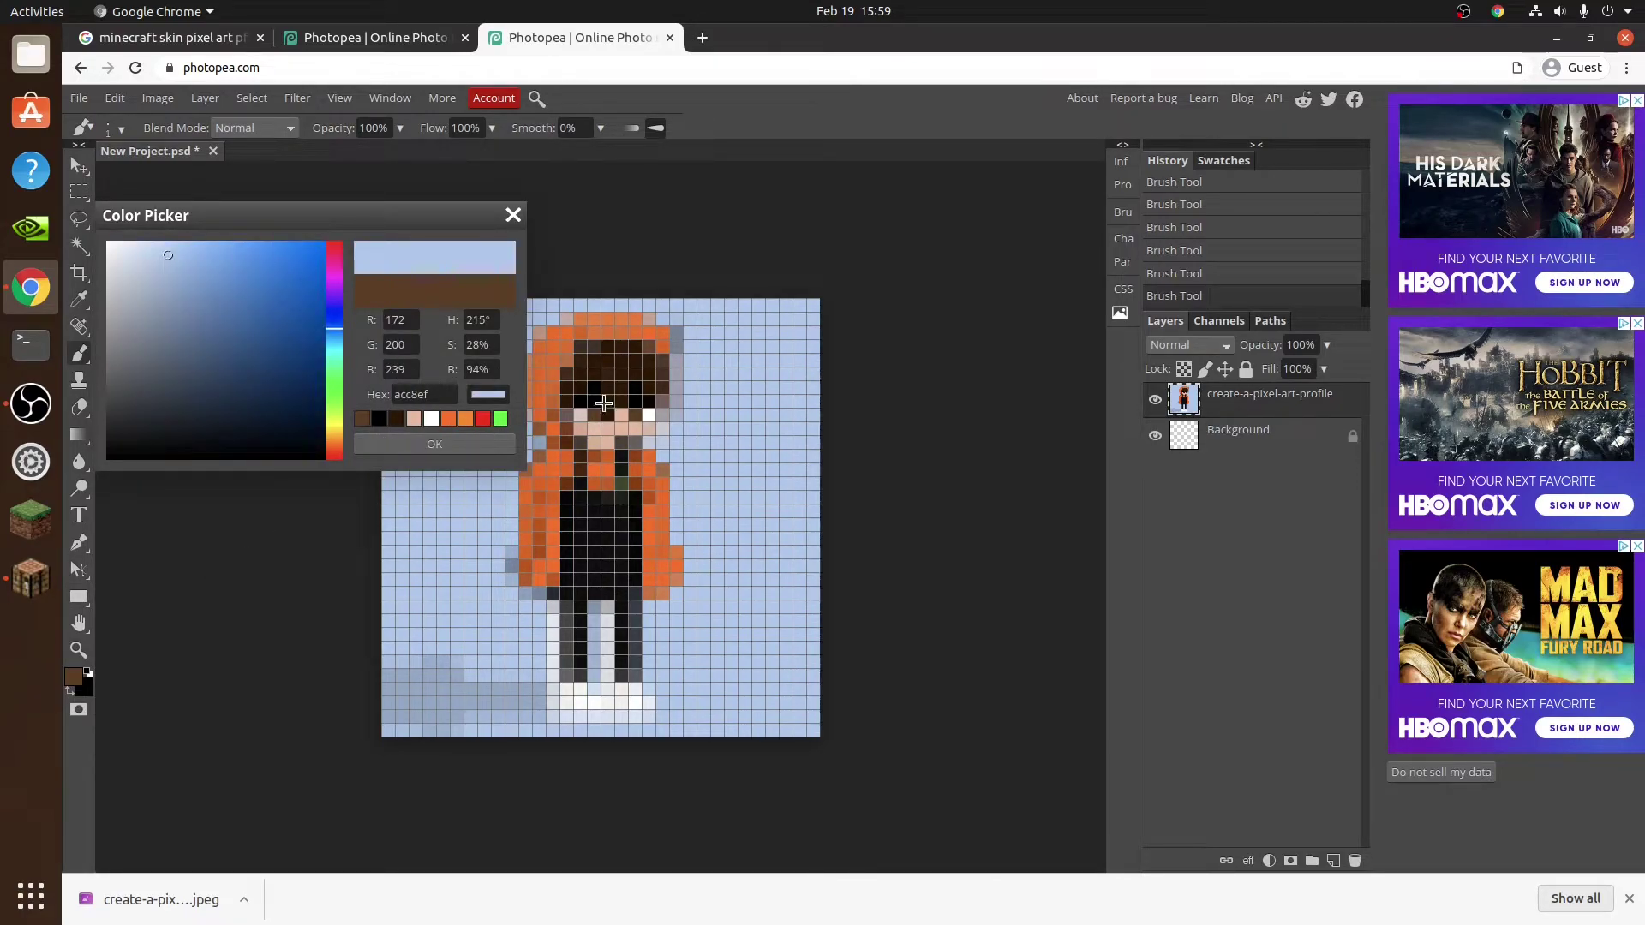
pyautogui.press('Return')
pyautogui.moveTo(684, 323); pyautogui.dragTo(680, 425)
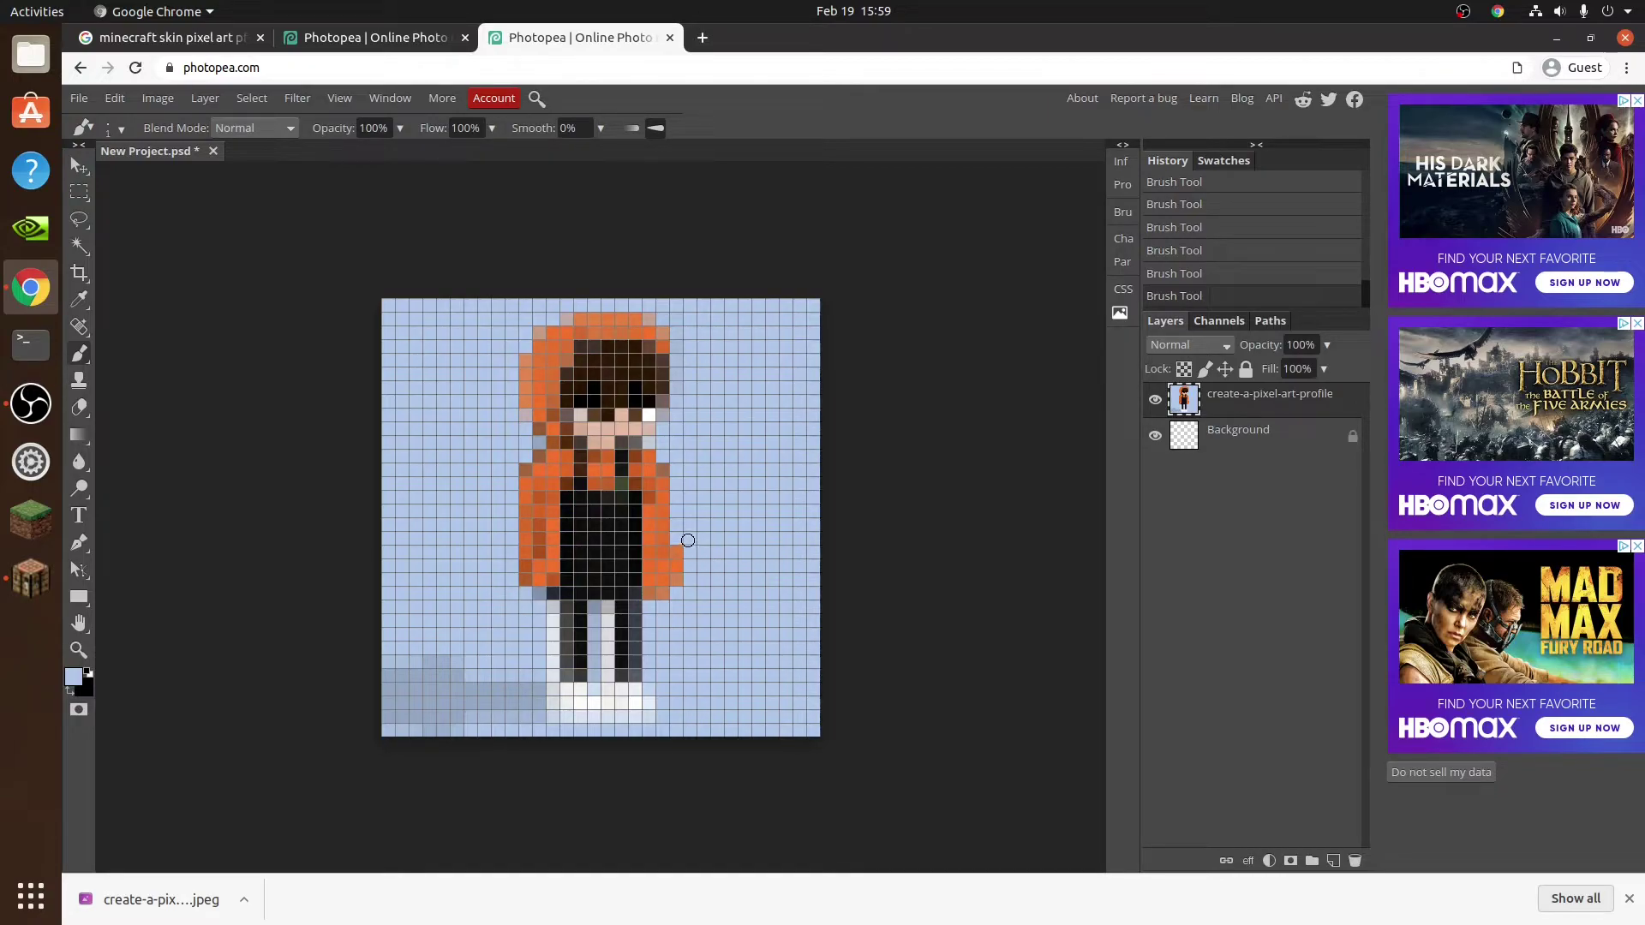
pyautogui.moveTo(688, 541); pyautogui.dragTo(682, 582)
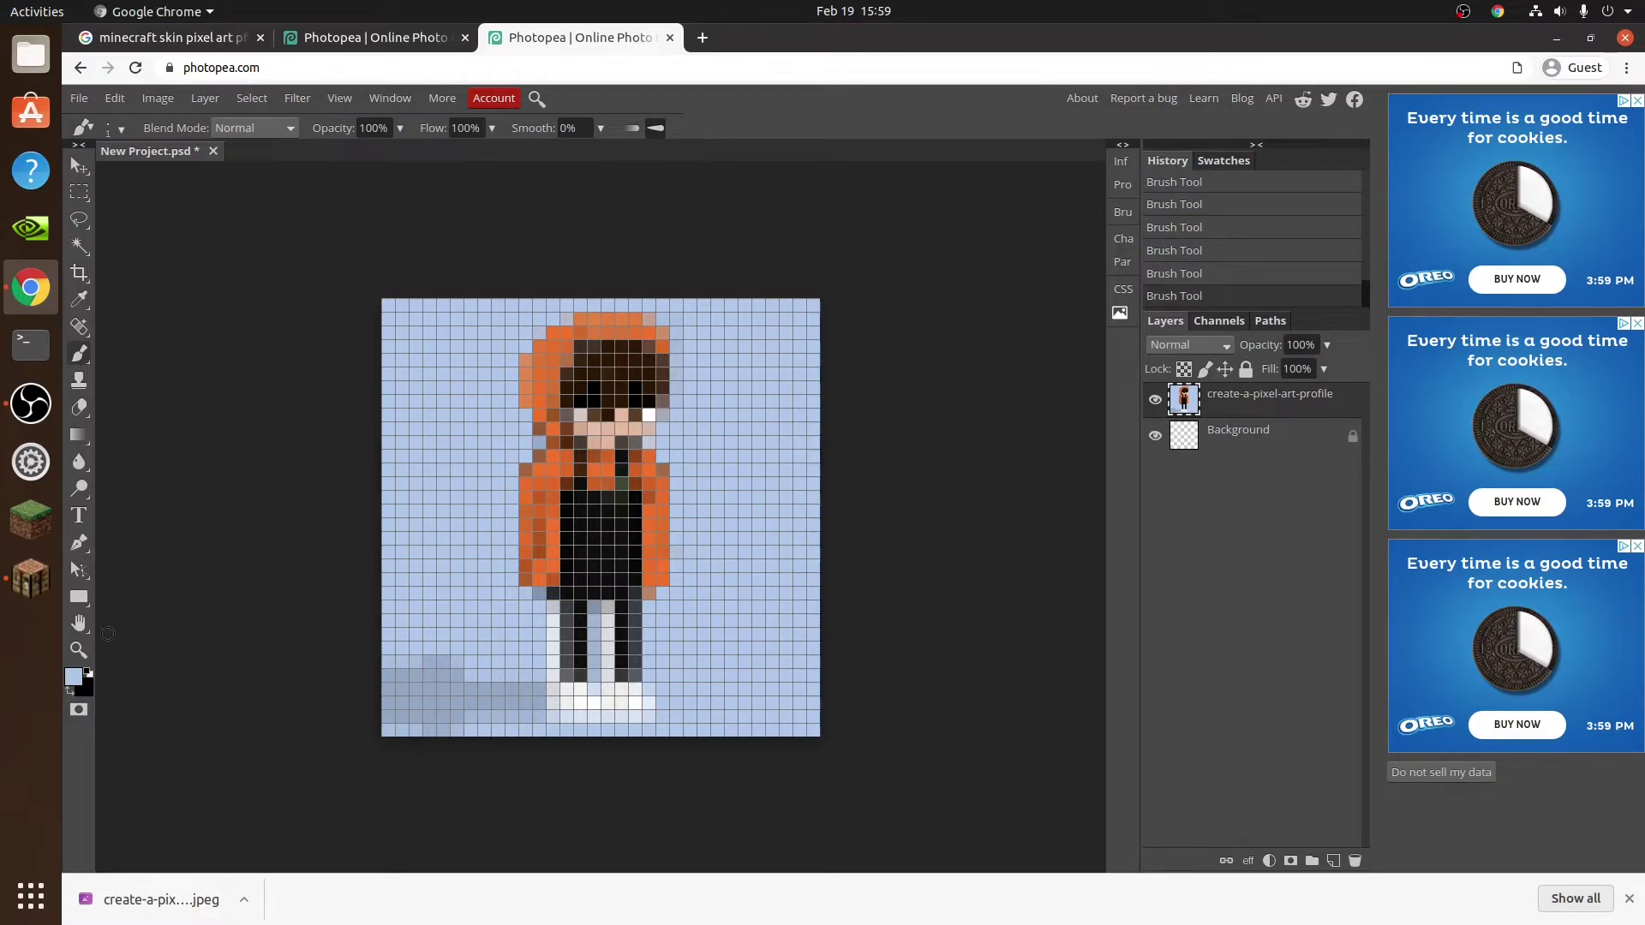
# - Pick white from the recent swatches, then change the painting colour to the peach skin swatch
pyautogui.click(73, 677)
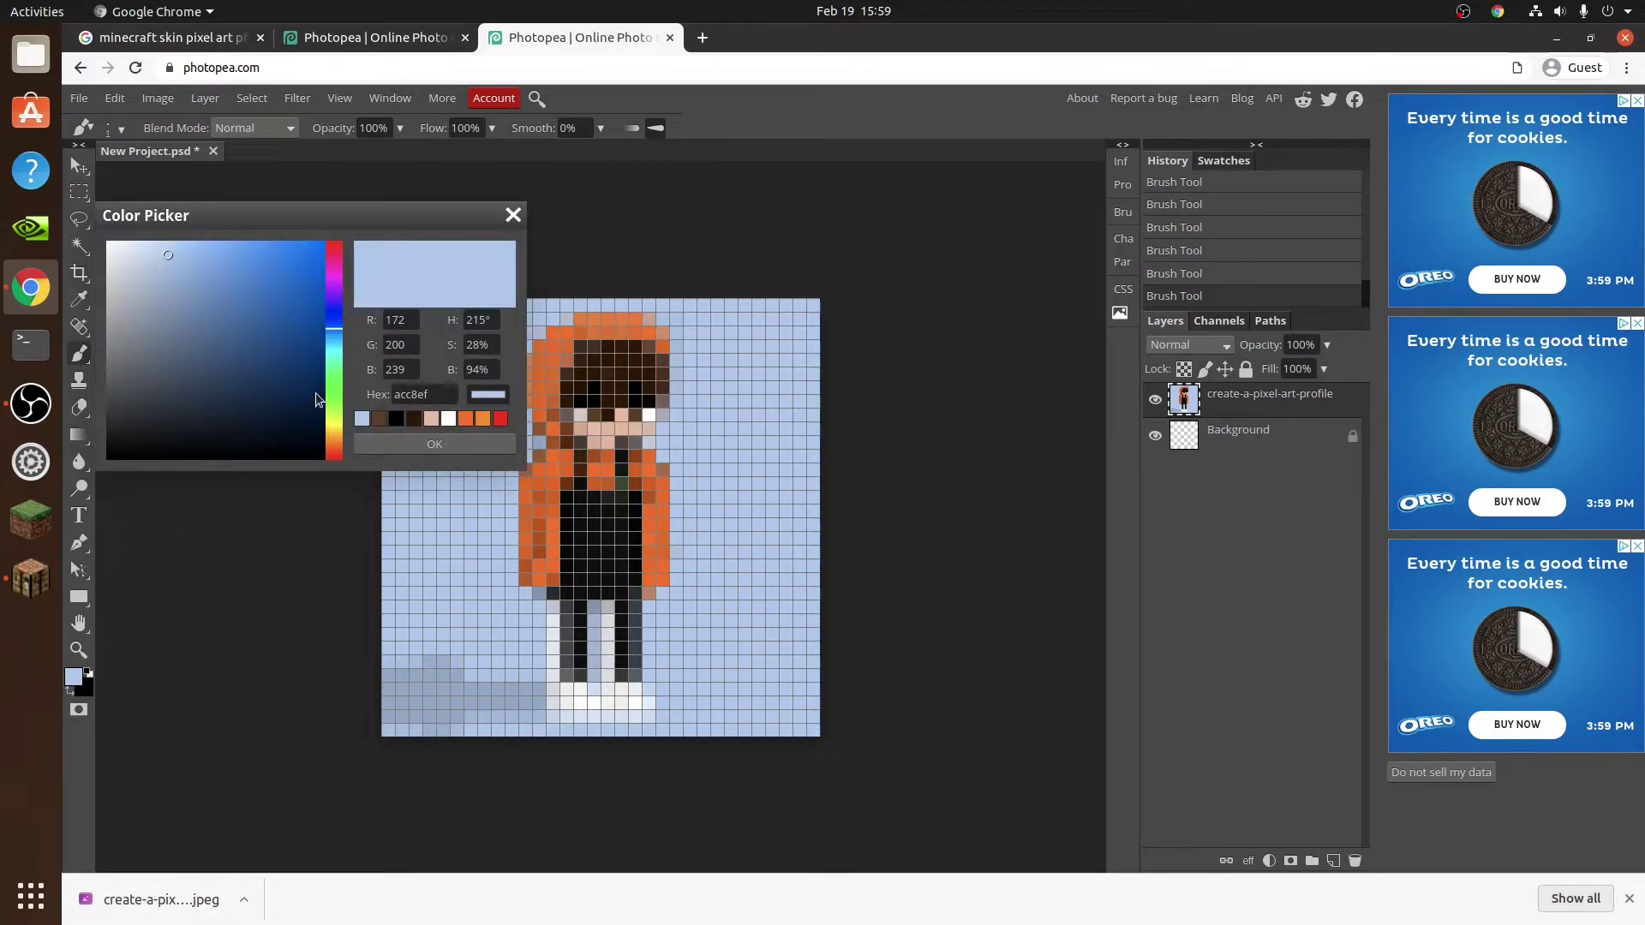
pyautogui.click(448, 419)
pyautogui.click(435, 443)
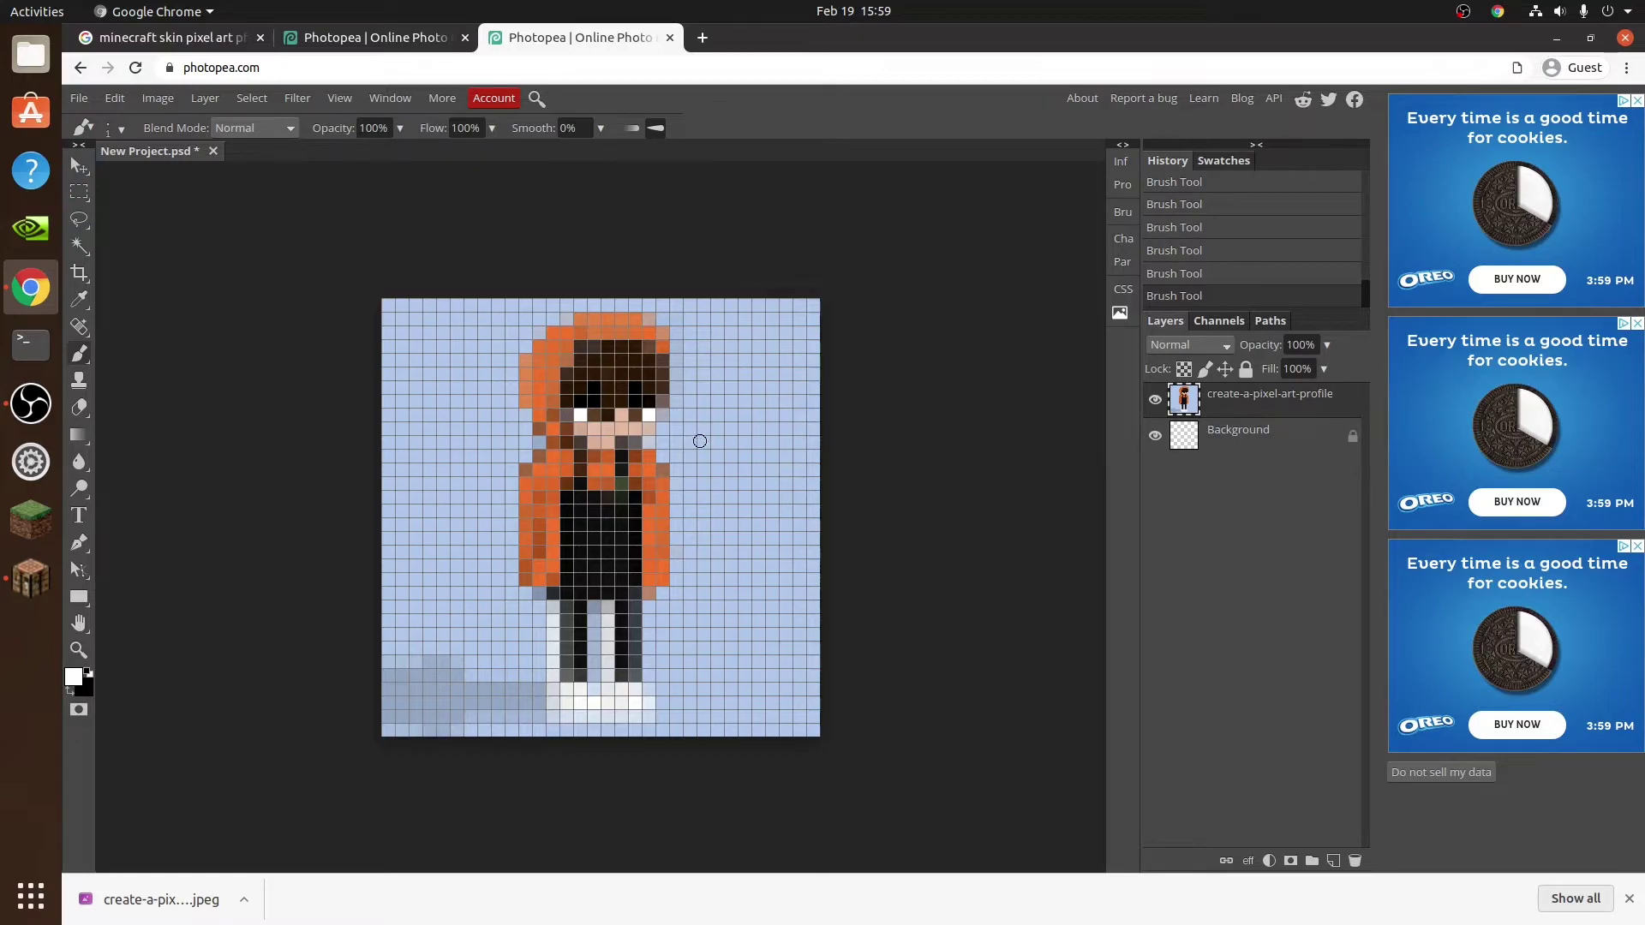
pyautogui.click(72, 676)
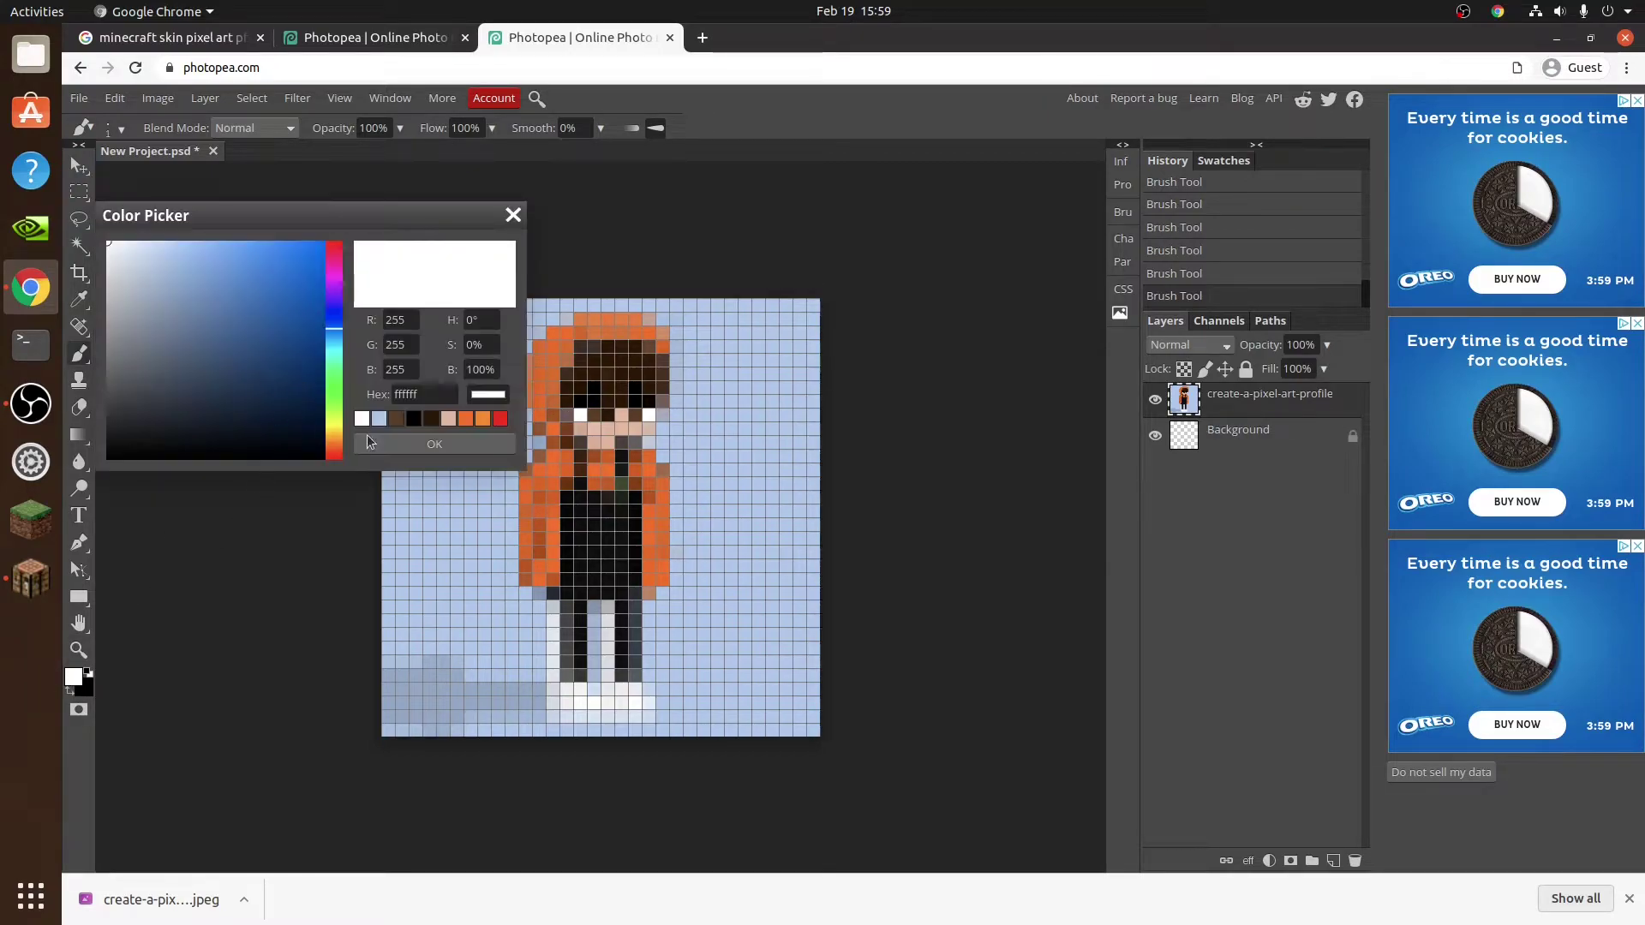
pyautogui.click(447, 418)
pyautogui.click(450, 442)
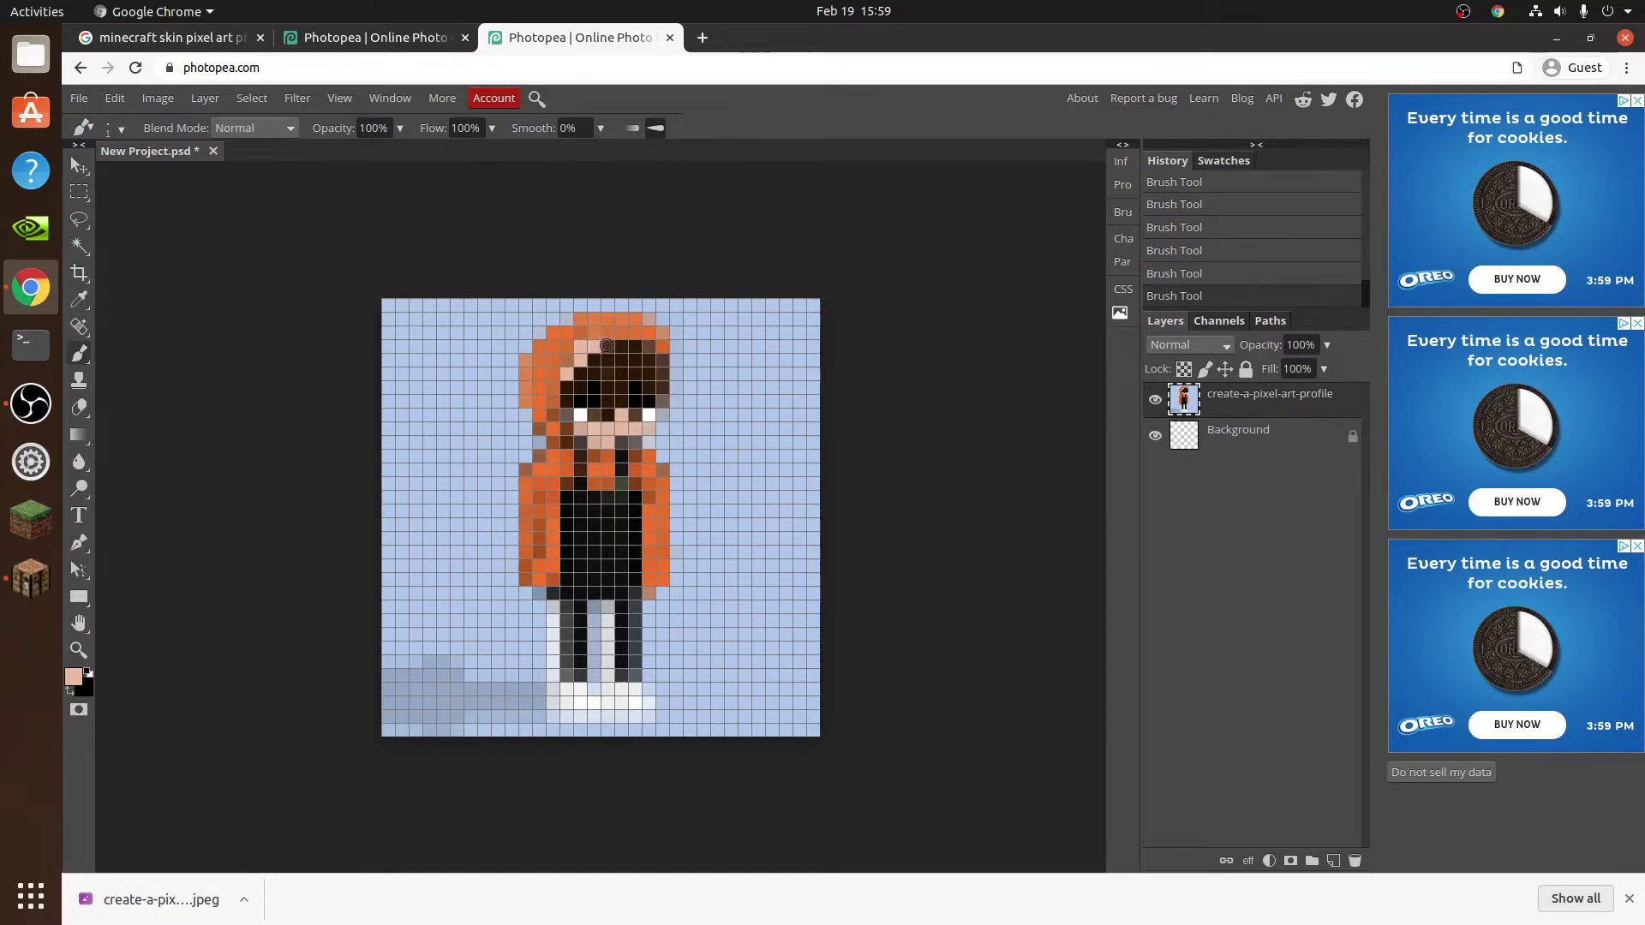
# - Paint peach cells into the top of the hair, stepping backward and forward once
pyautogui.click(615, 345)
pyautogui.click(635, 360)
pyautogui.click(614, 360)
pyautogui.click(114, 98)
pyautogui.click(135, 171)
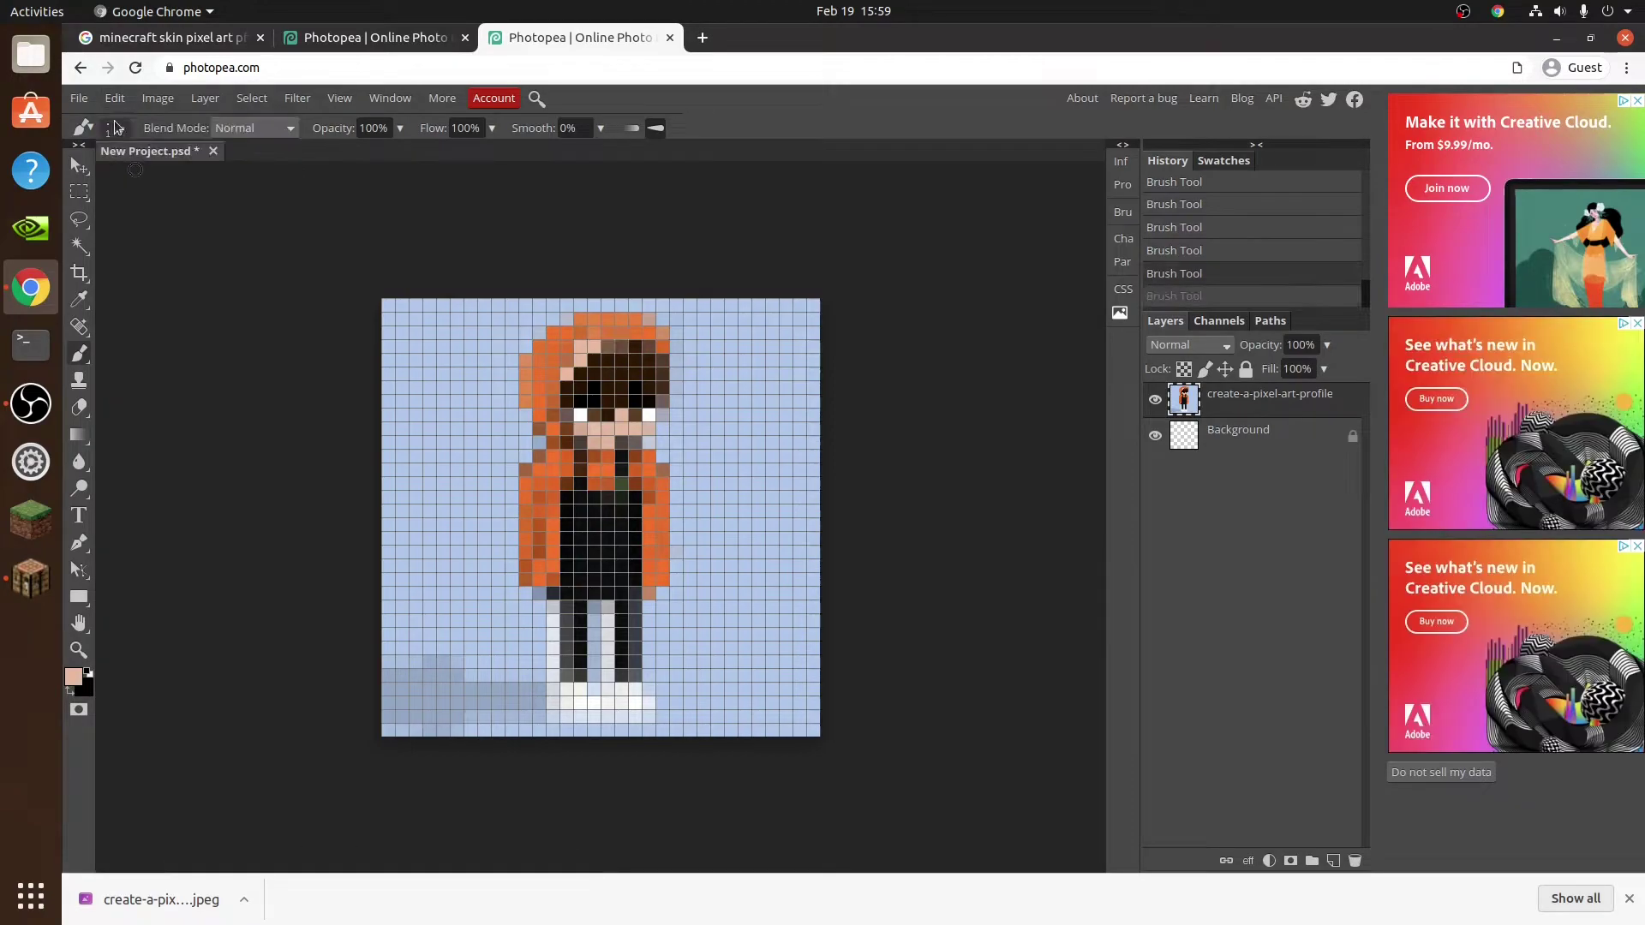
pyautogui.click(114, 97)
pyautogui.click(135, 124)
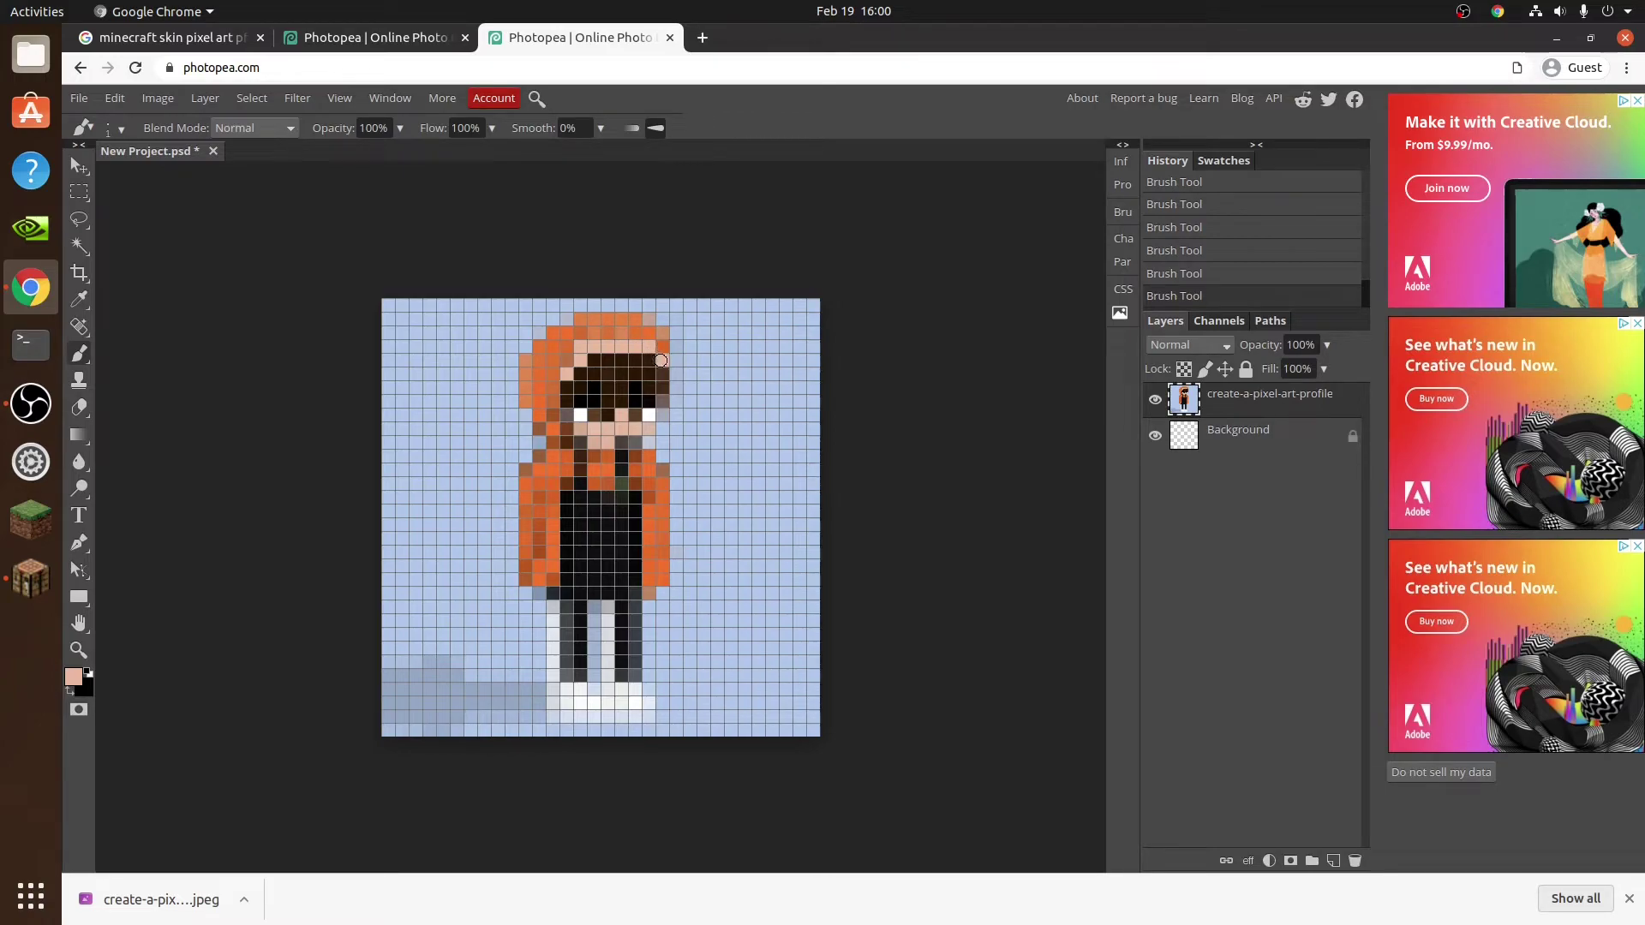
# - Set the painting colour to white from the recent swatches
pyautogui.click(73, 677)
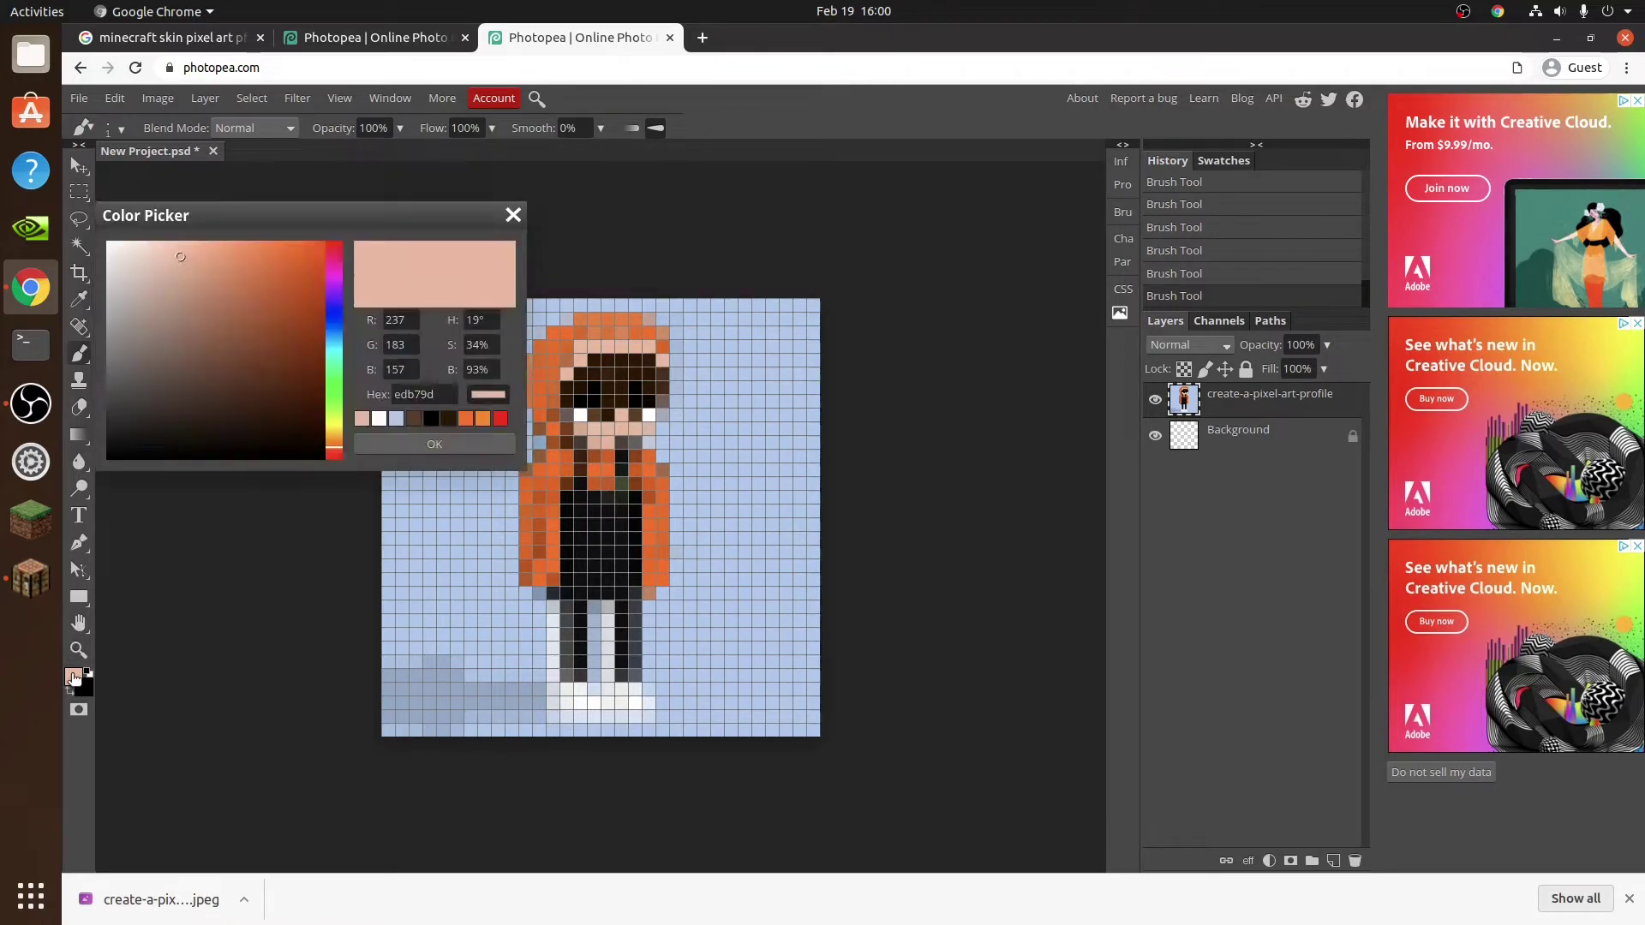
pyautogui.click(380, 419)
pyautogui.click(386, 443)
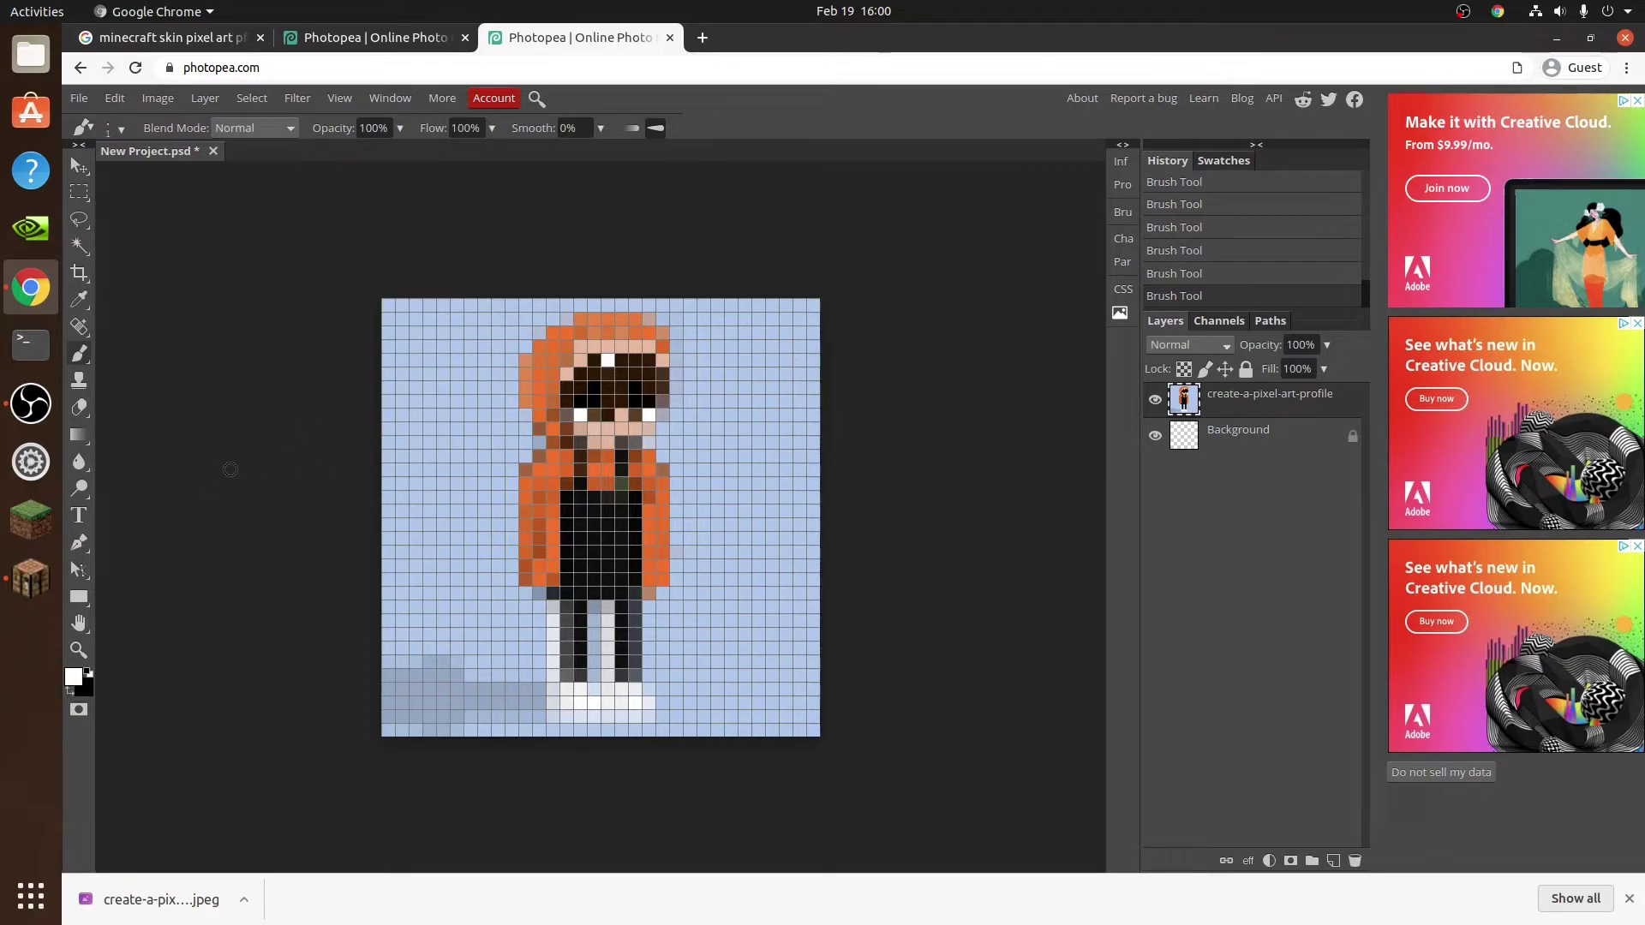
# - Export the pixel-art picture as a PNG download and hide the downloads list
pyautogui.click(79, 97)
pyautogui.moveTo(160, 348)
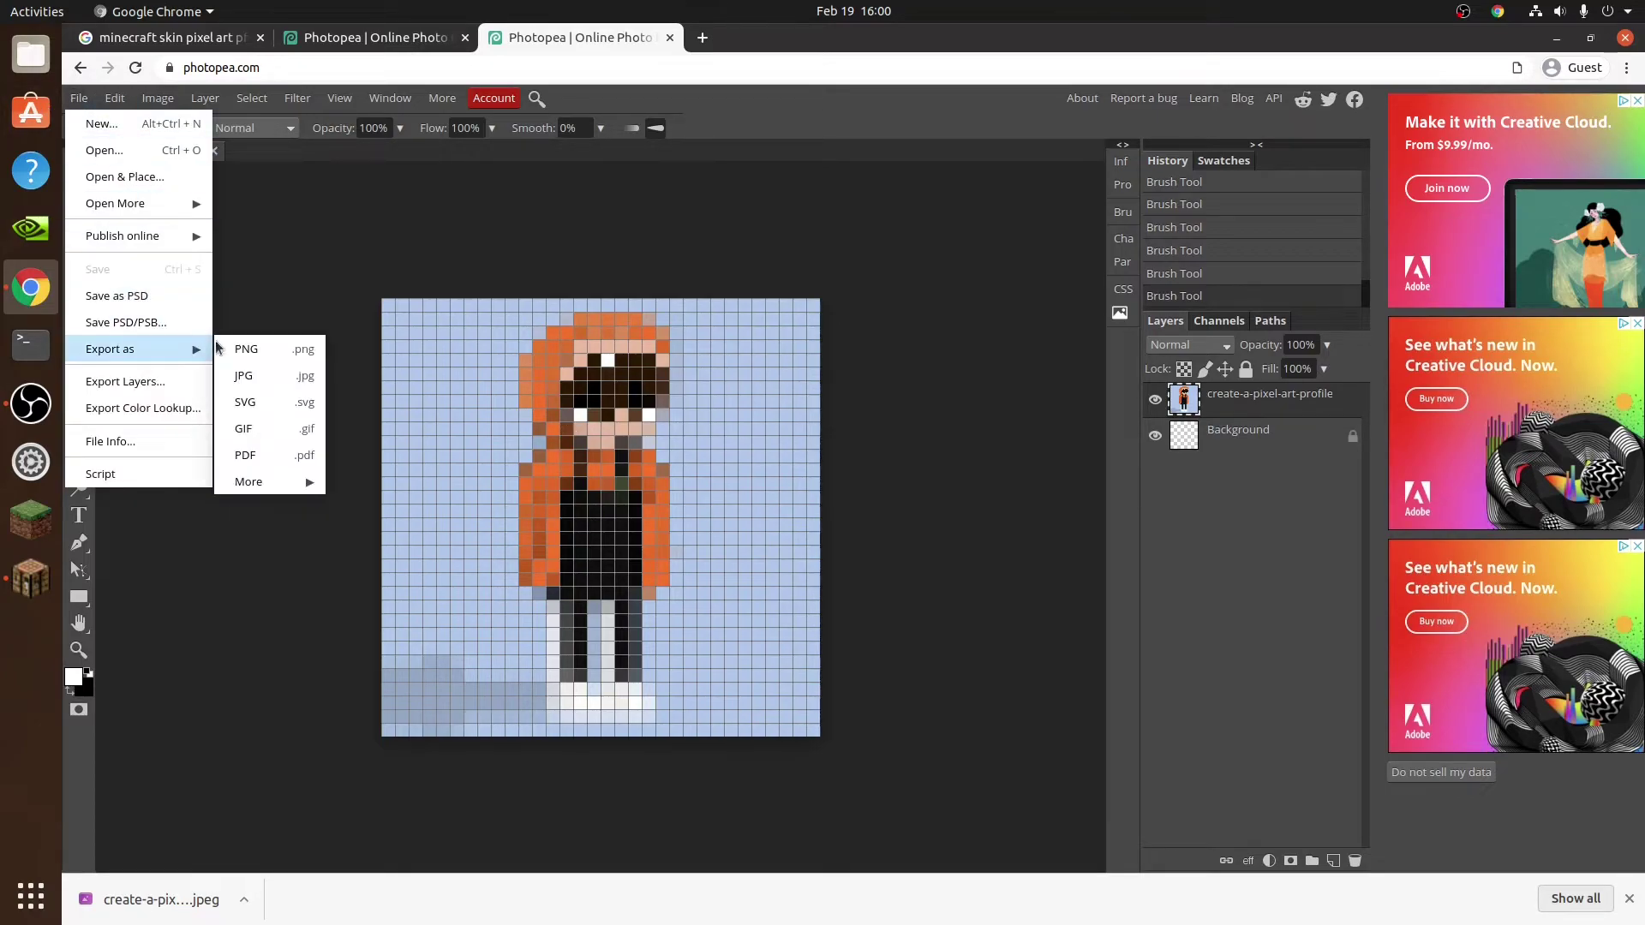
pyautogui.click(248, 348)
pyautogui.click(455, 423)
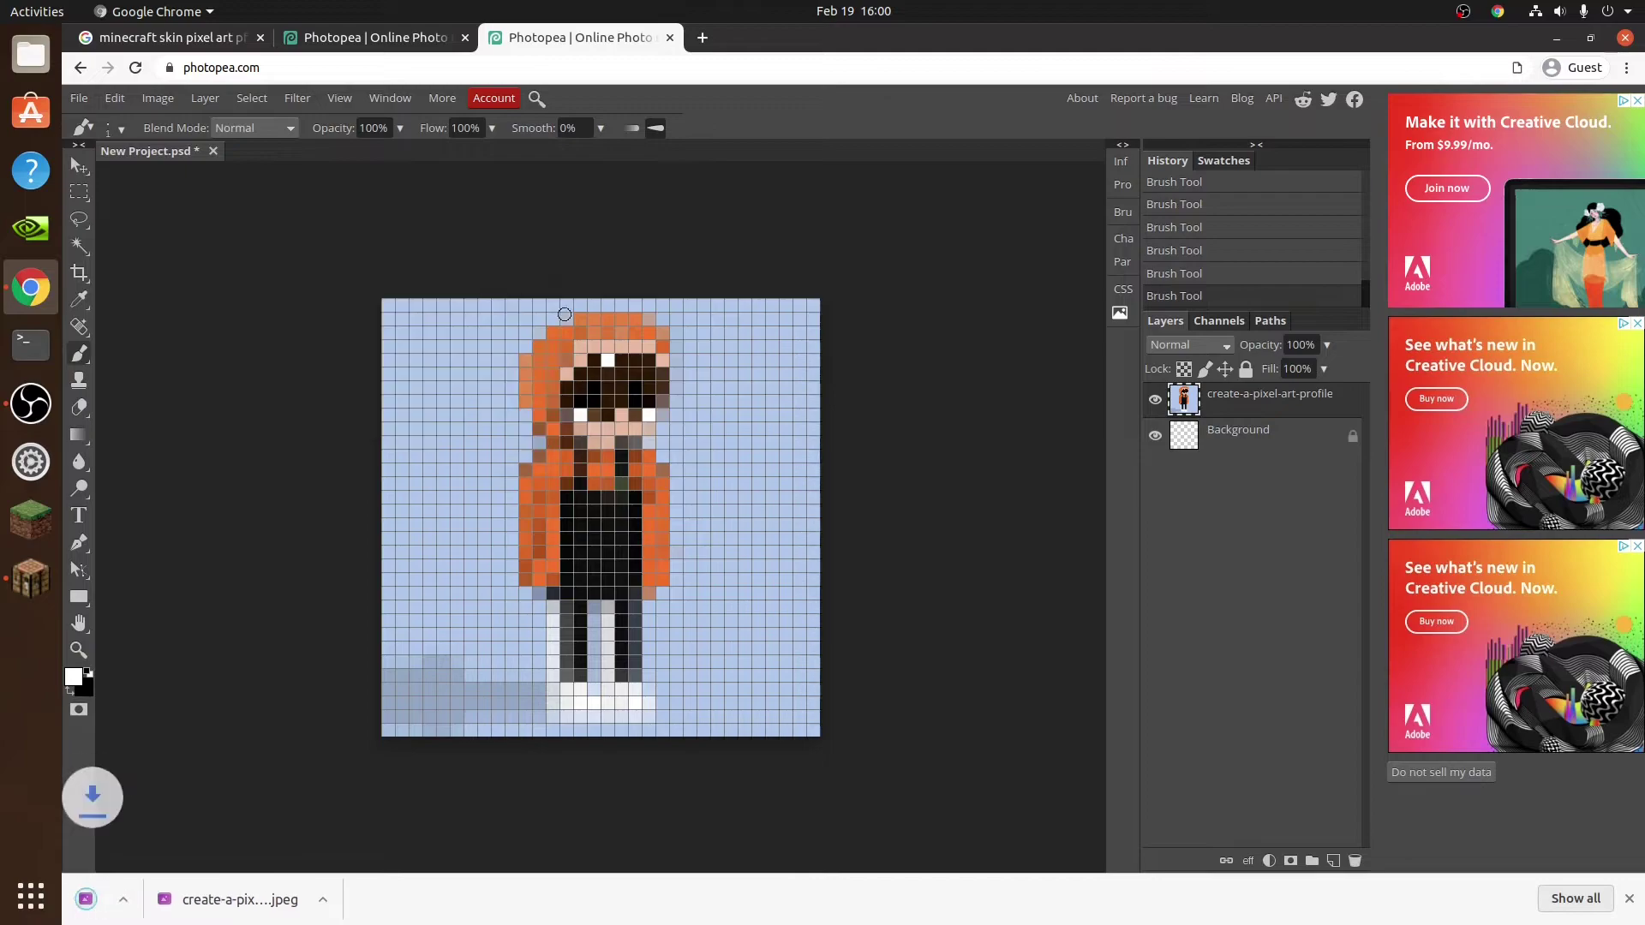
pyautogui.click(419, 50)
pyautogui.click(529, 41)
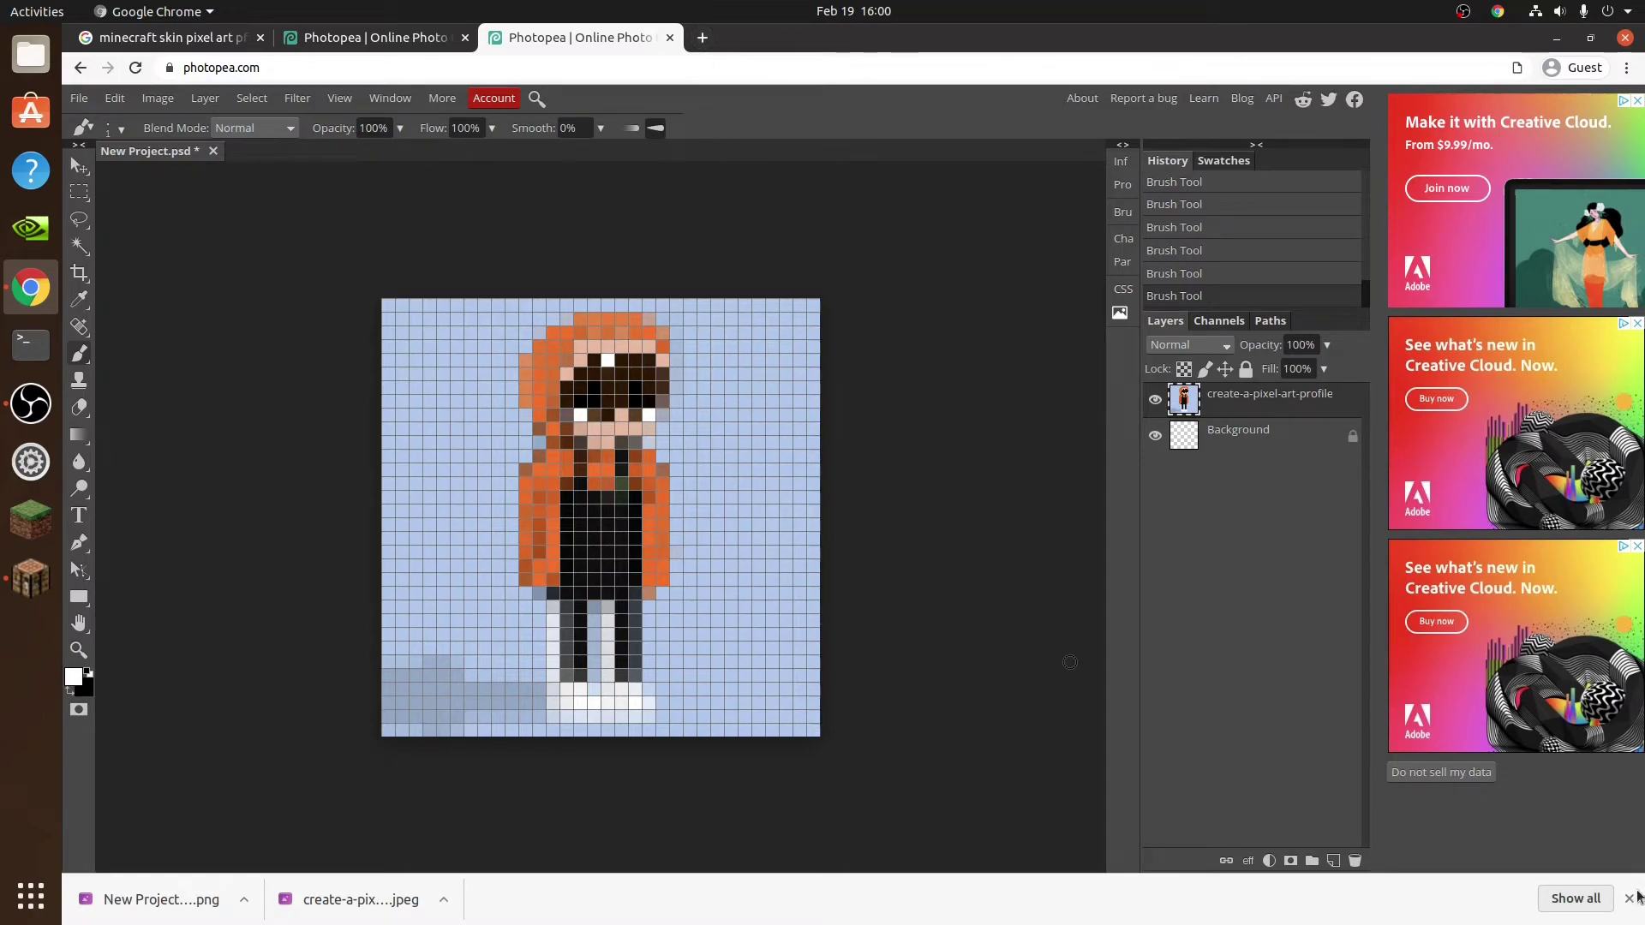
pyautogui.click(1629, 898)
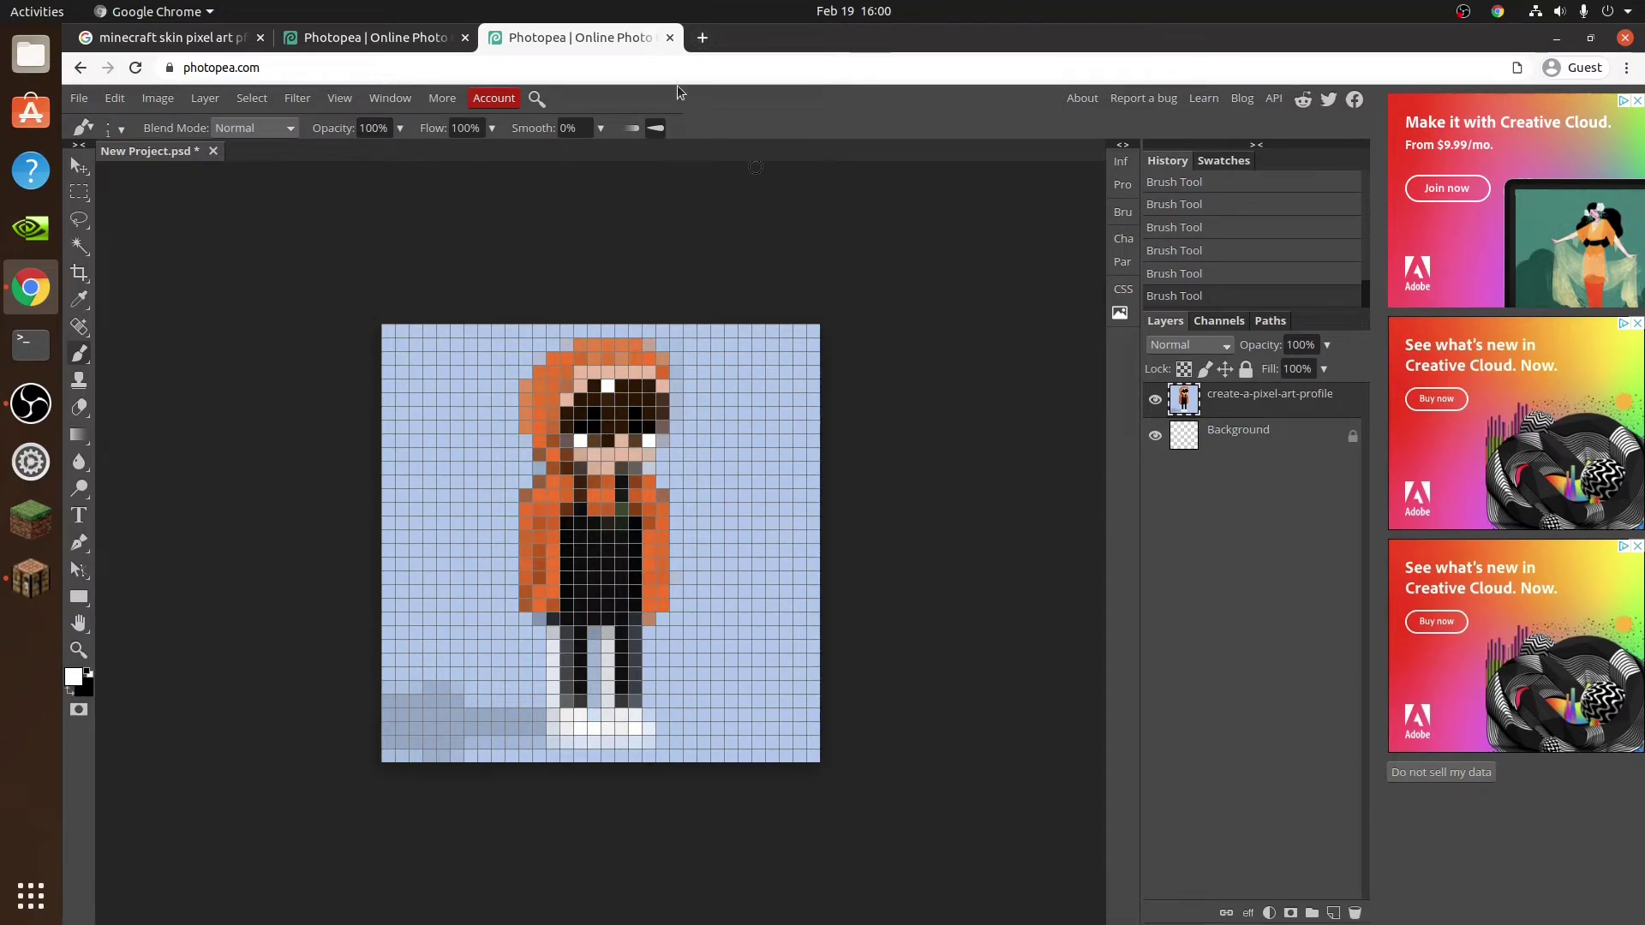
# - Try the exported image as a new Discord avatar, then cancel the file picker
pyautogui.click(710, 39)
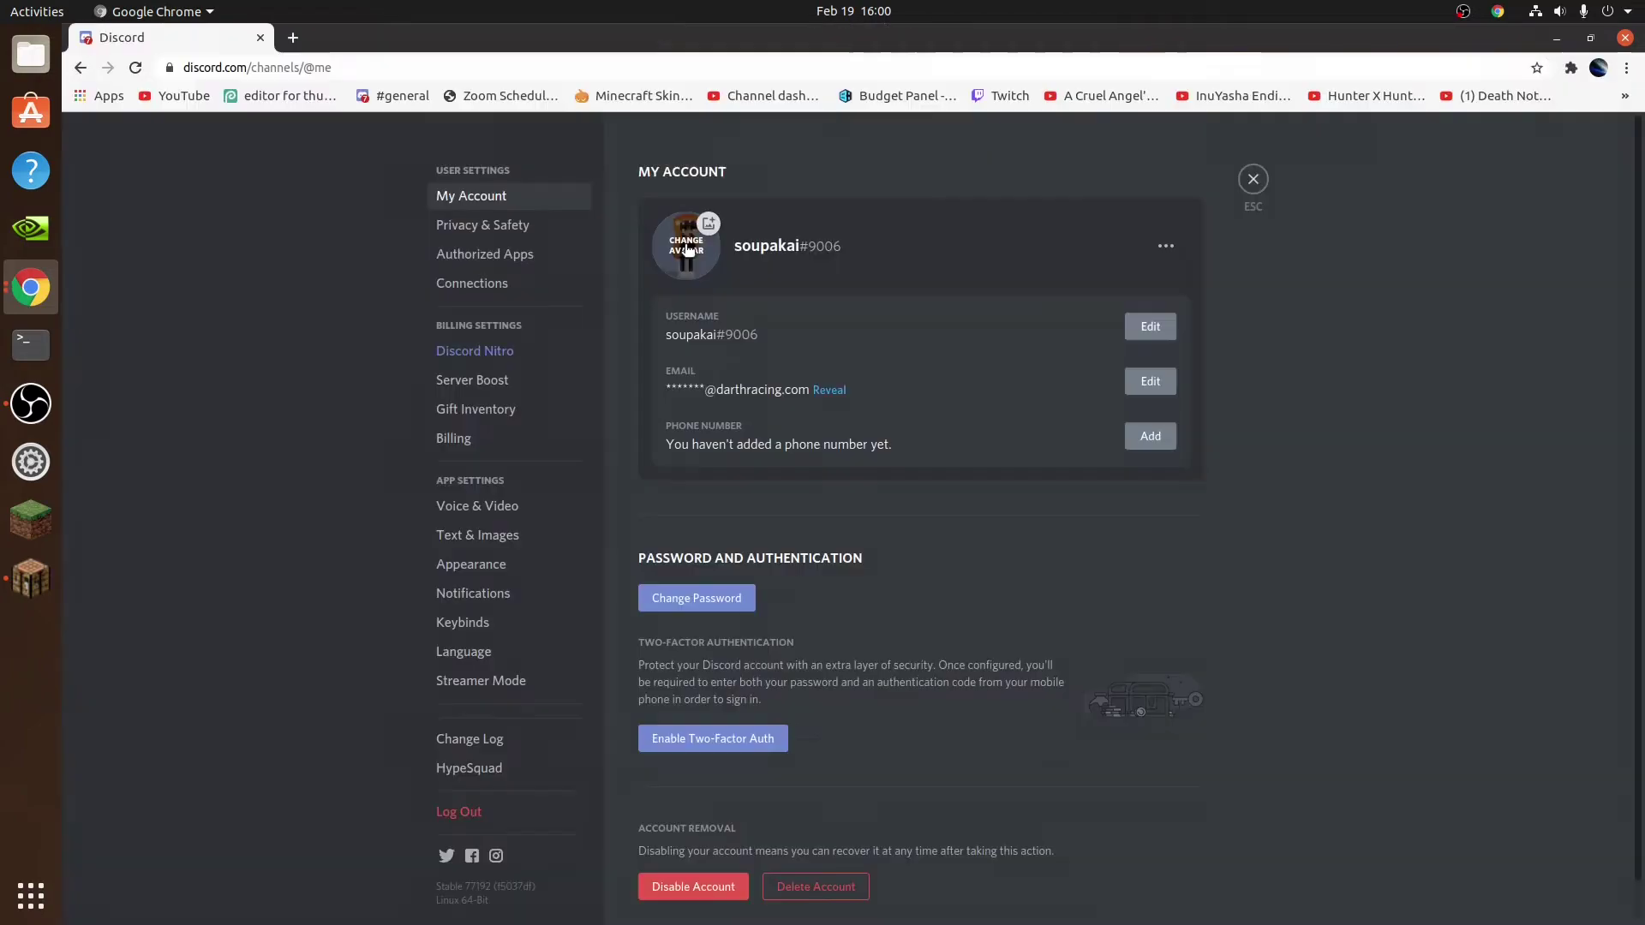
pyautogui.click(682, 249)
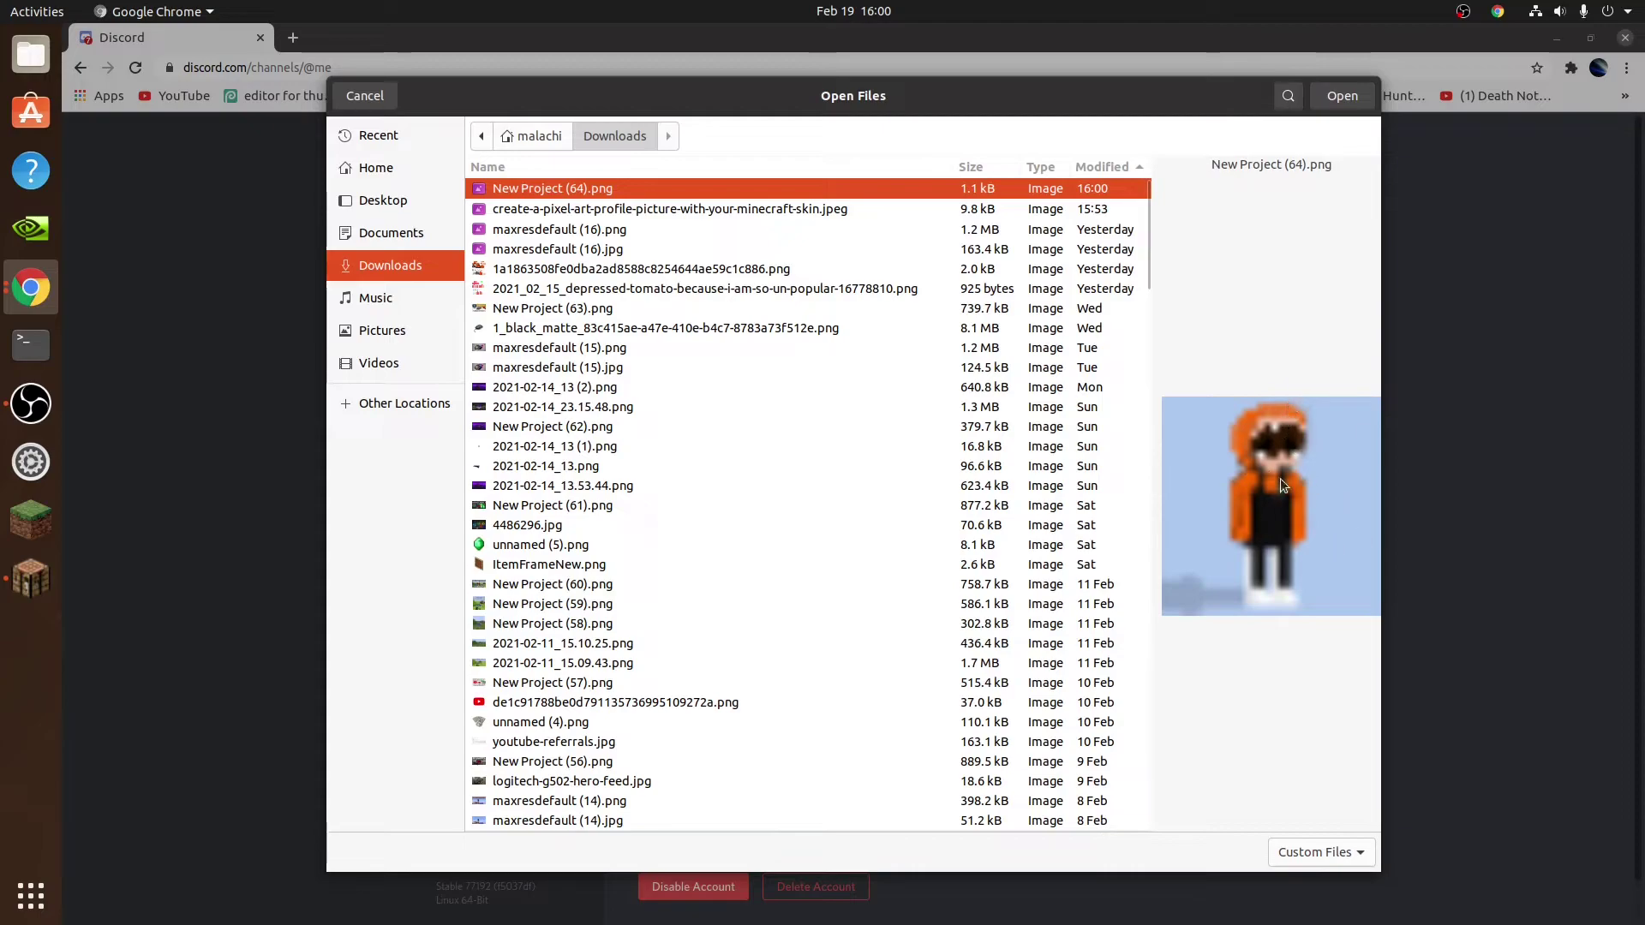
pyautogui.click(364, 96)
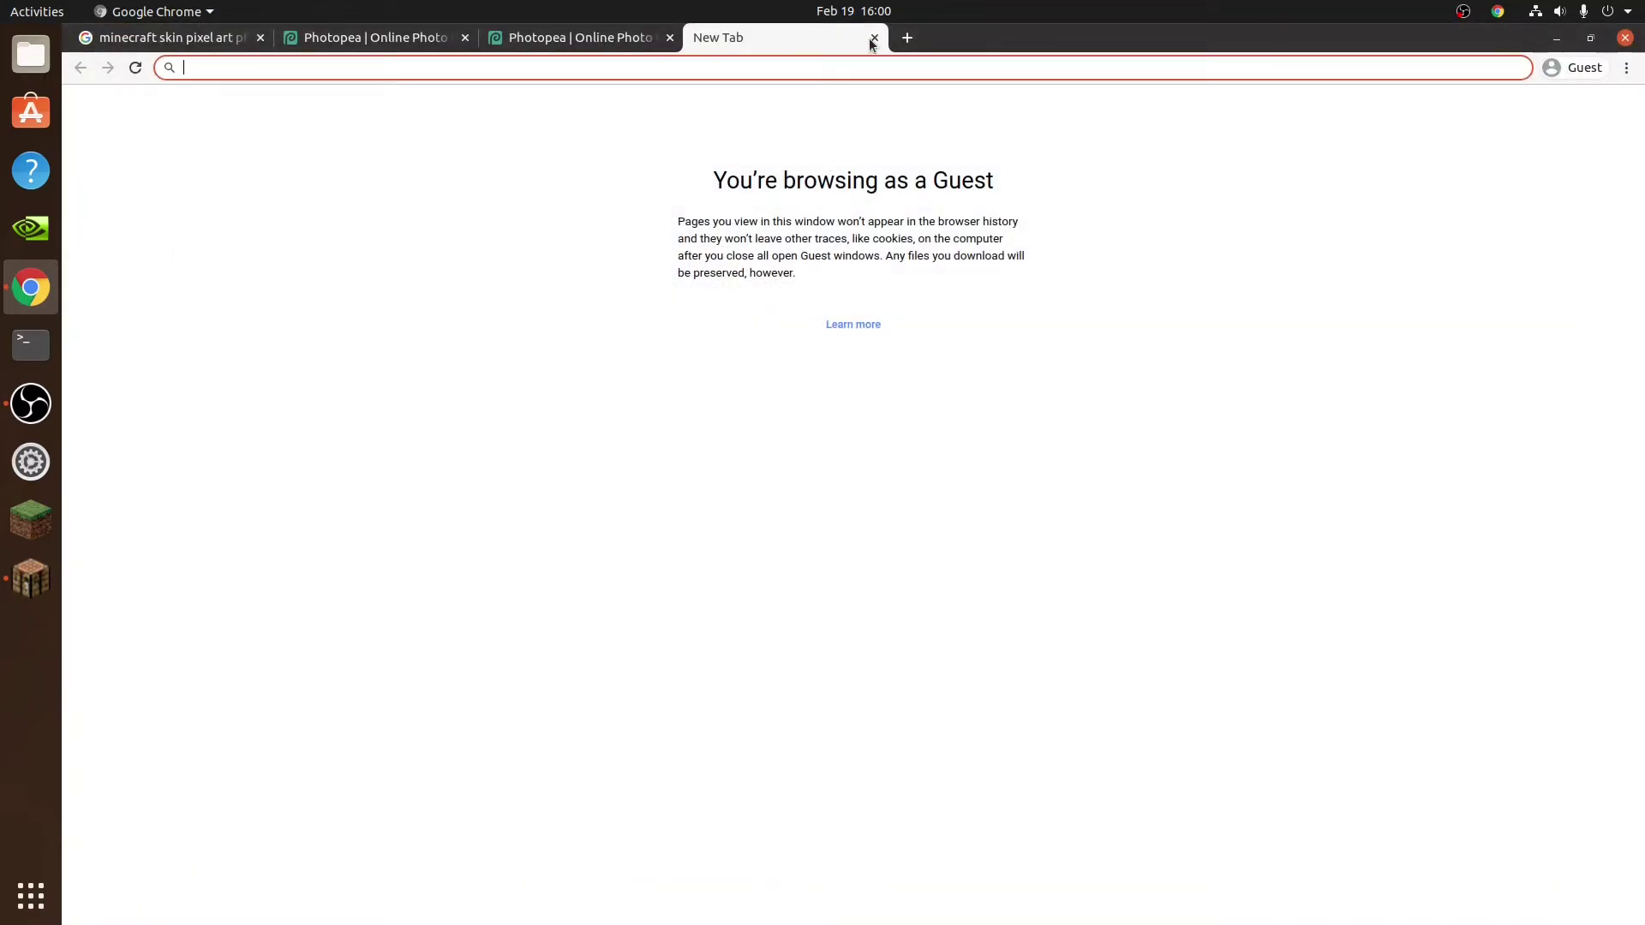
# - Close the empty tab and load photopea.com in a fresh browser tab
pyautogui.click(873, 39)
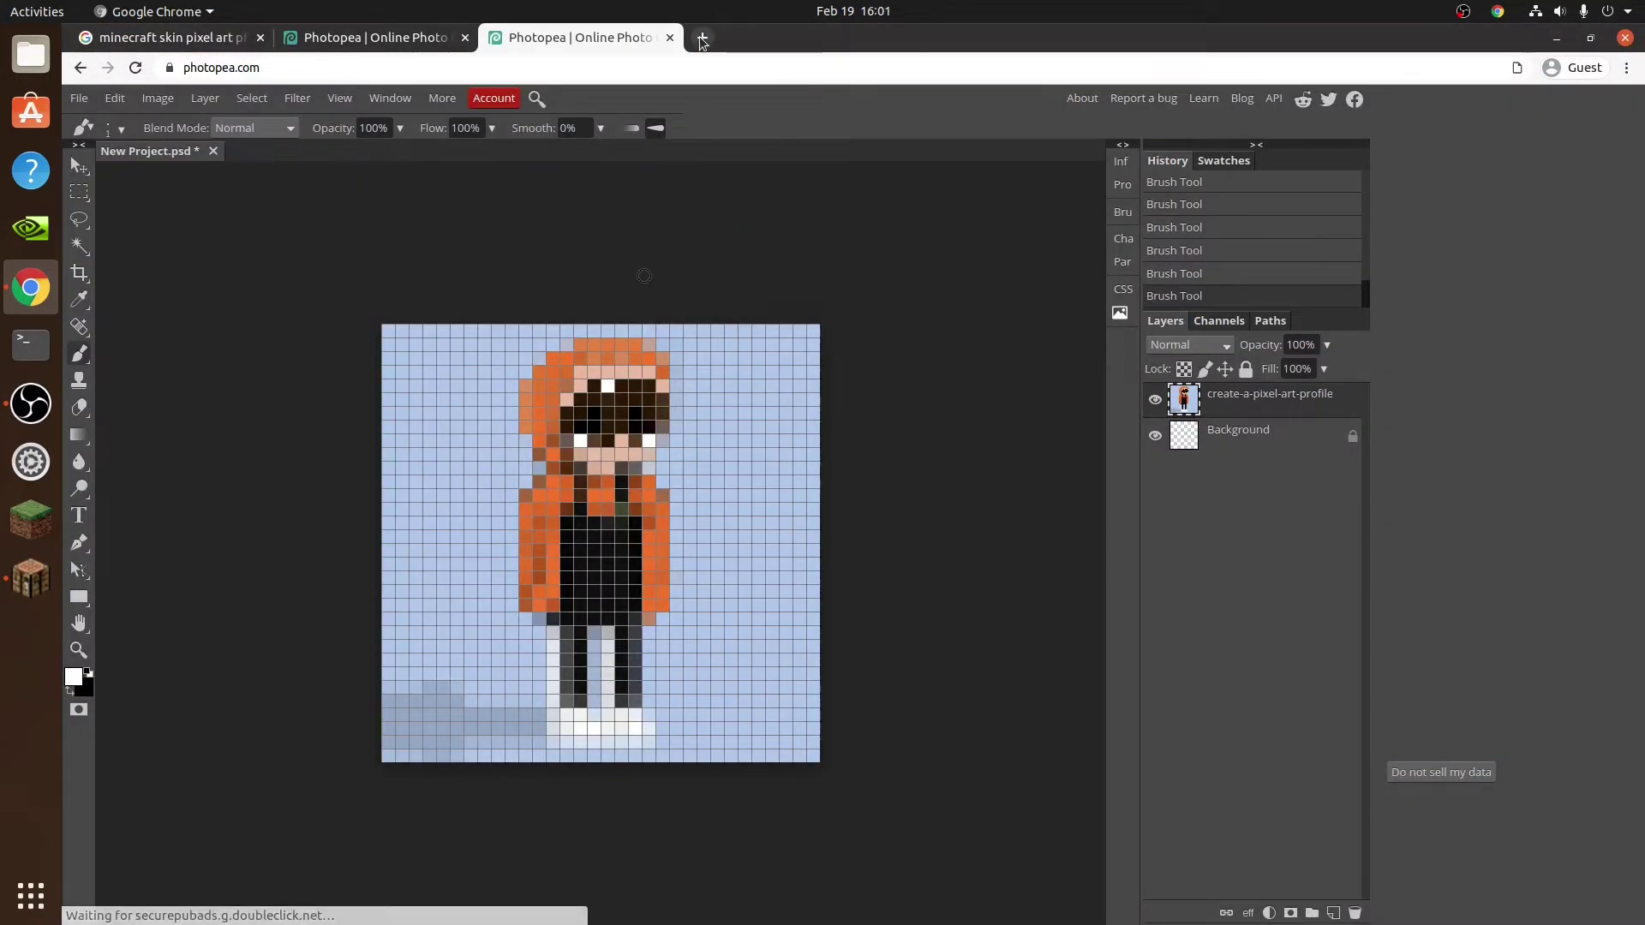
pyautogui.click(701, 38)
pyautogui.write('photopea.com')
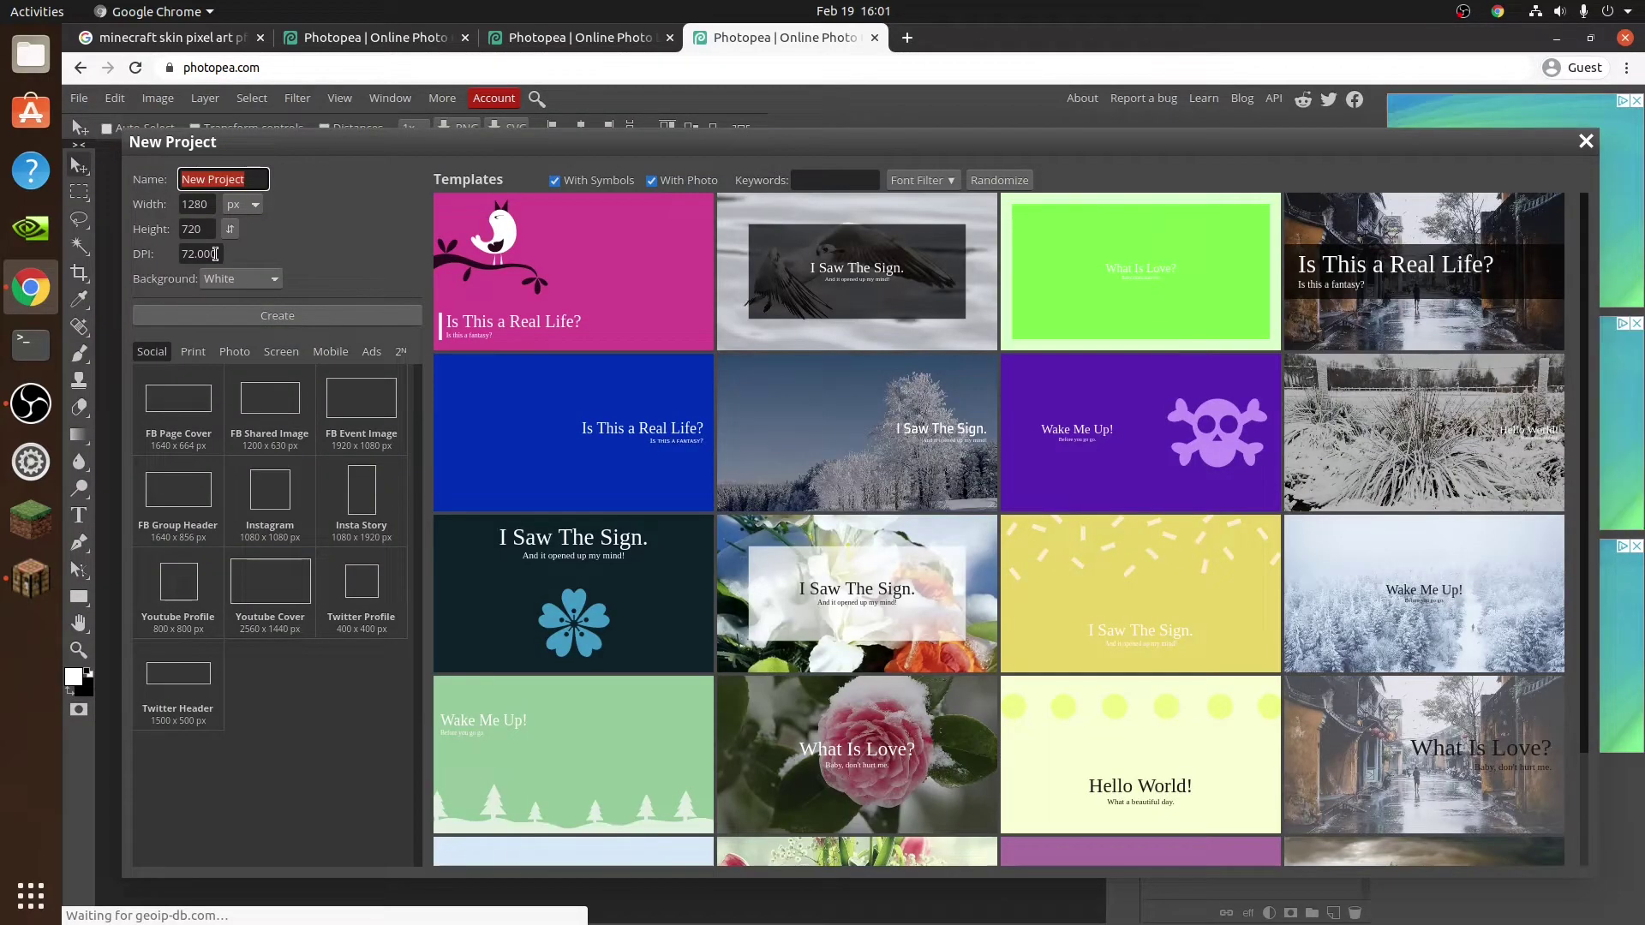
# - Set the new project's width and height to 600 px and create the blank canvas
pyautogui.click(208, 229)
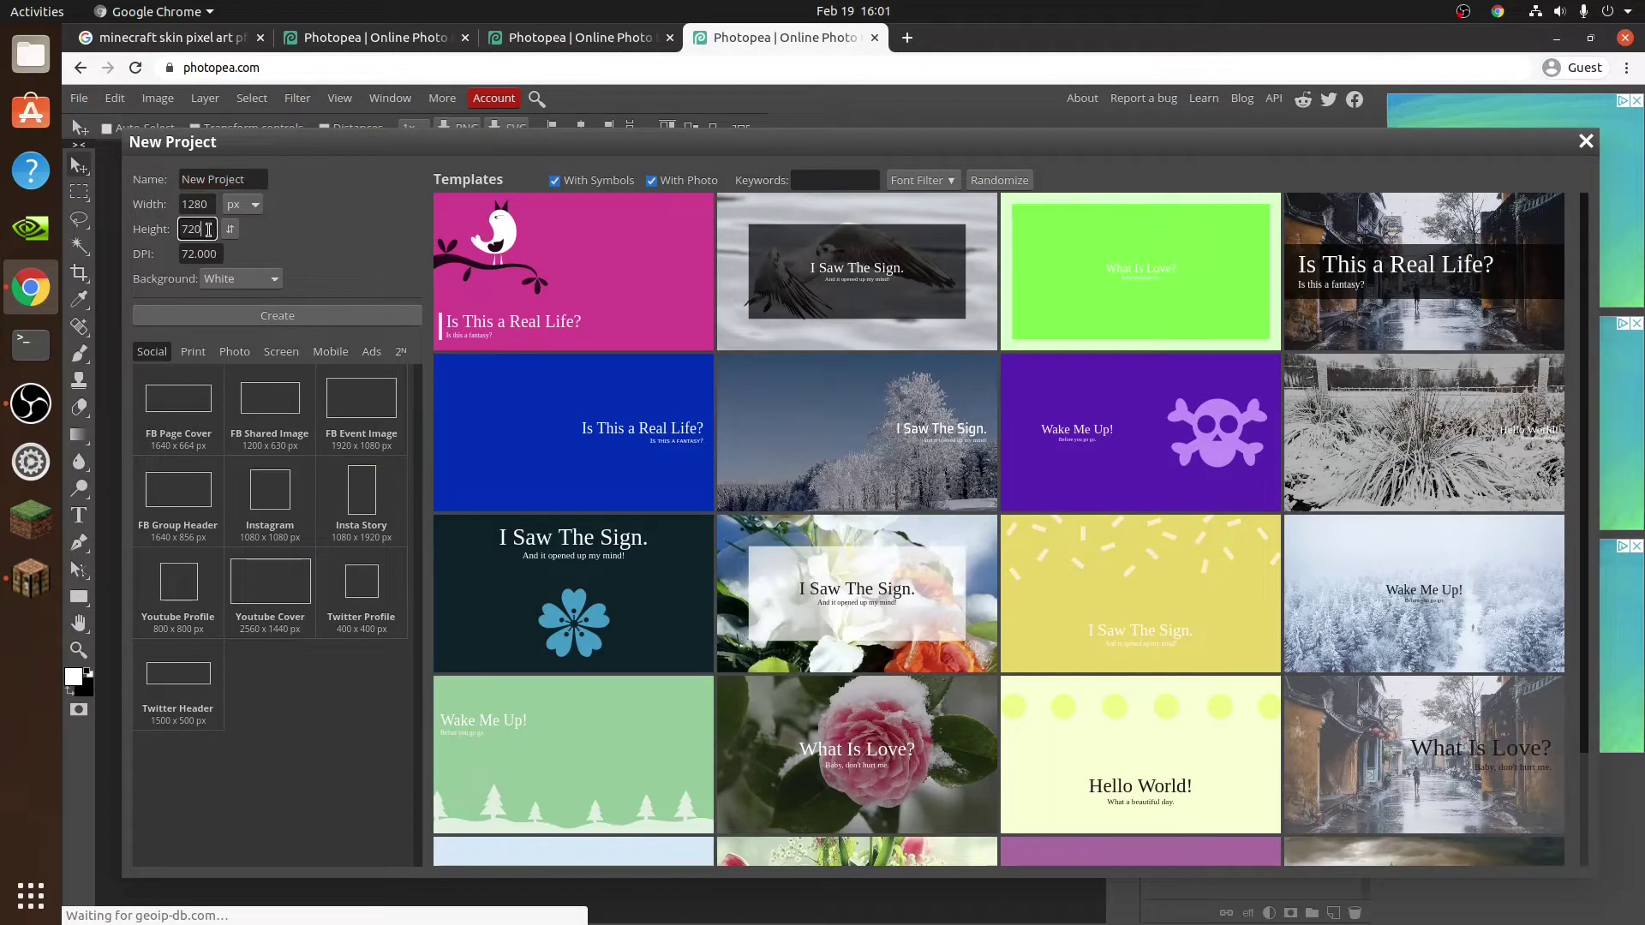
pyautogui.write('600')
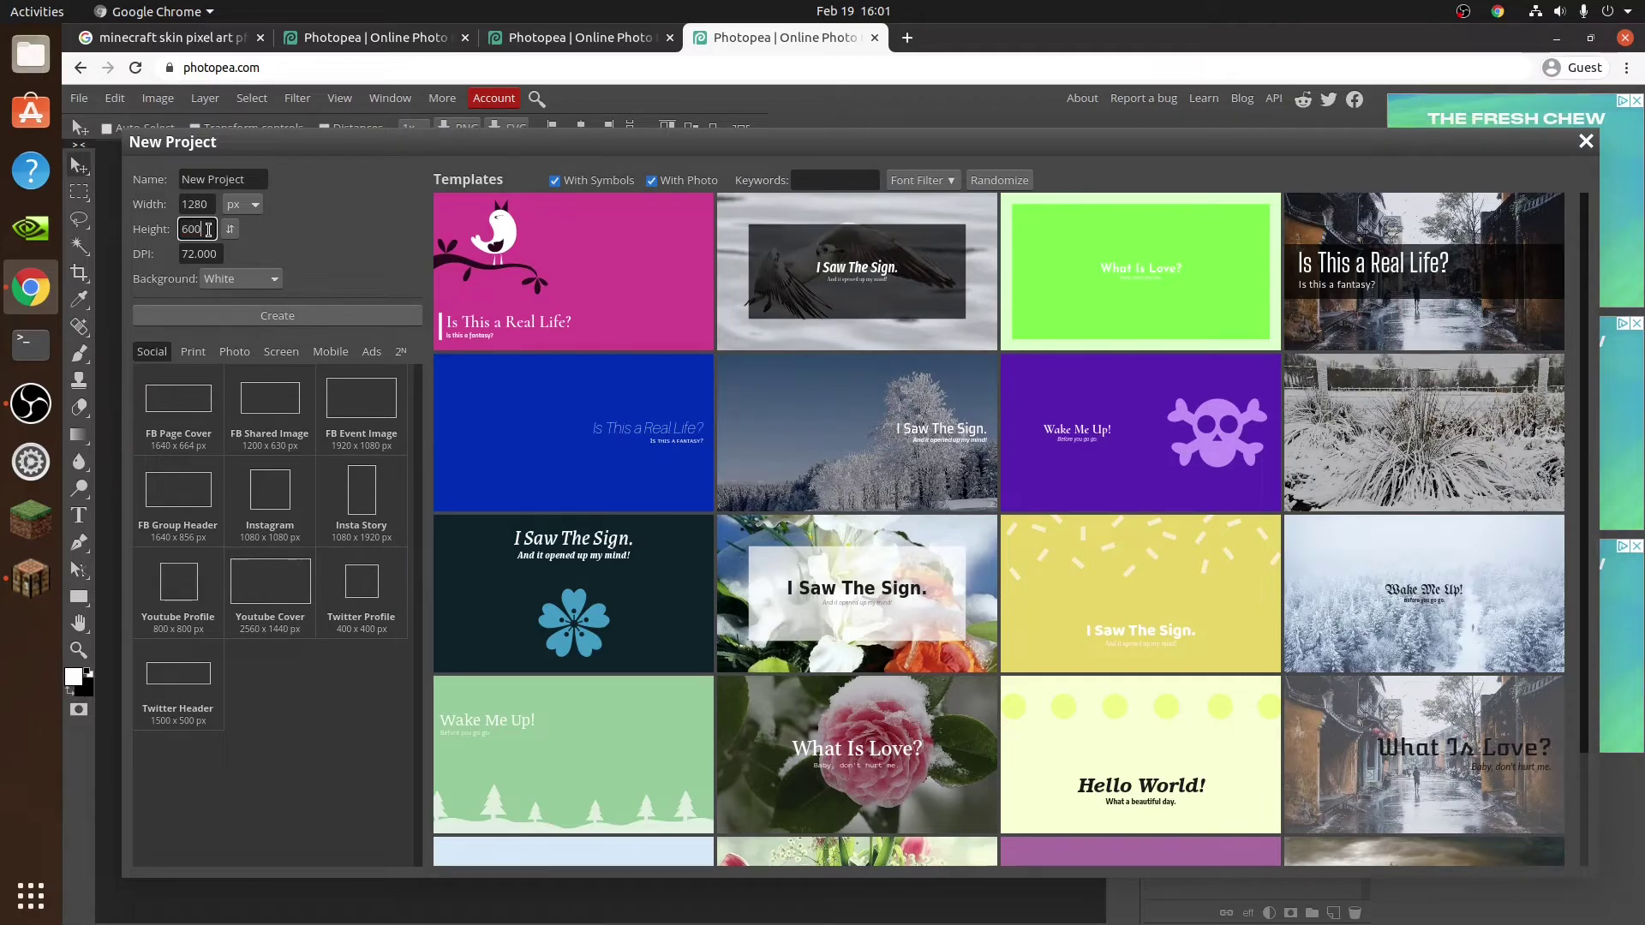
pyautogui.click(204, 203)
pyautogui.write('600')
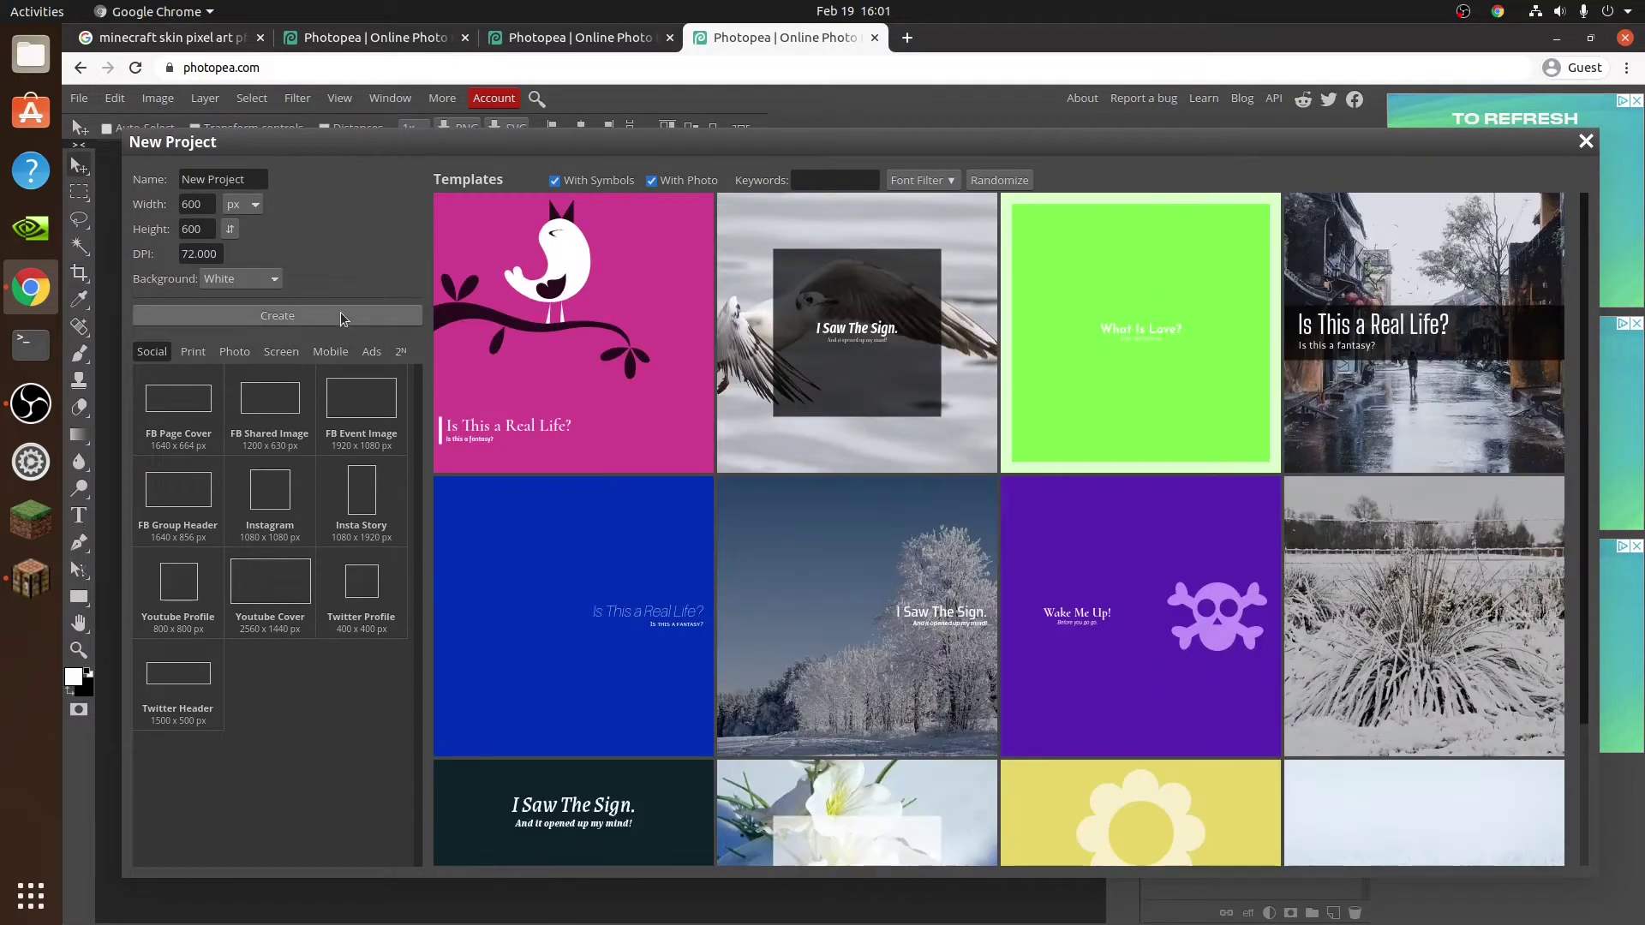
pyautogui.click(343, 315)
pyautogui.click(79, 99)
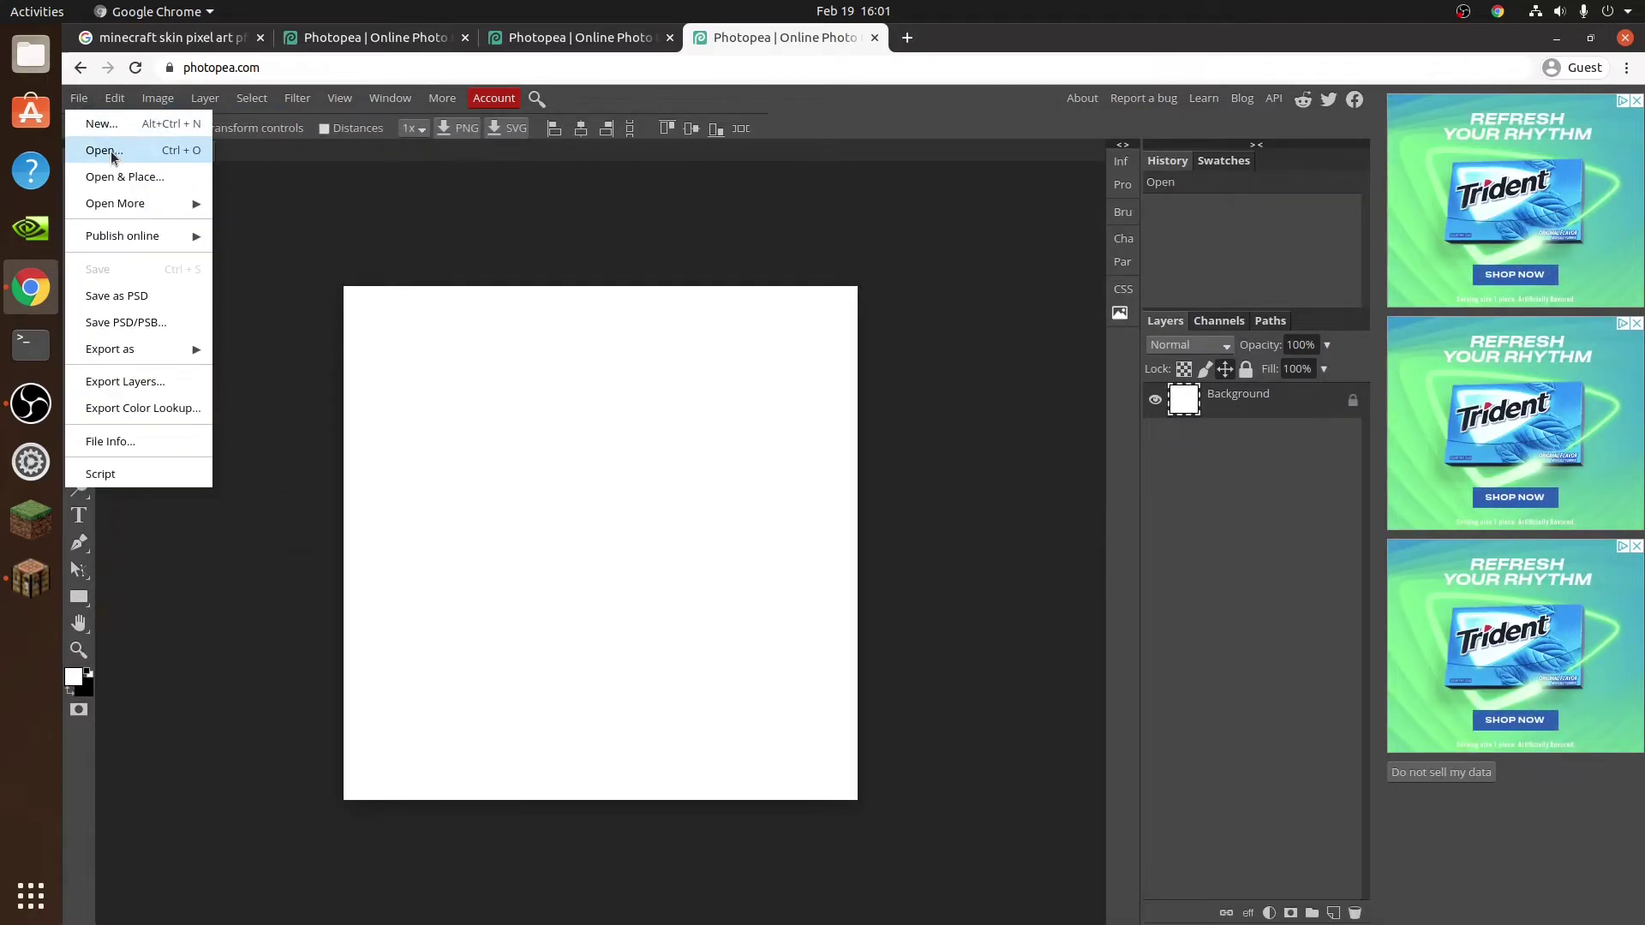
# - Open New Project (64).png as a separate document, then close it again
pyautogui.click(119, 153)
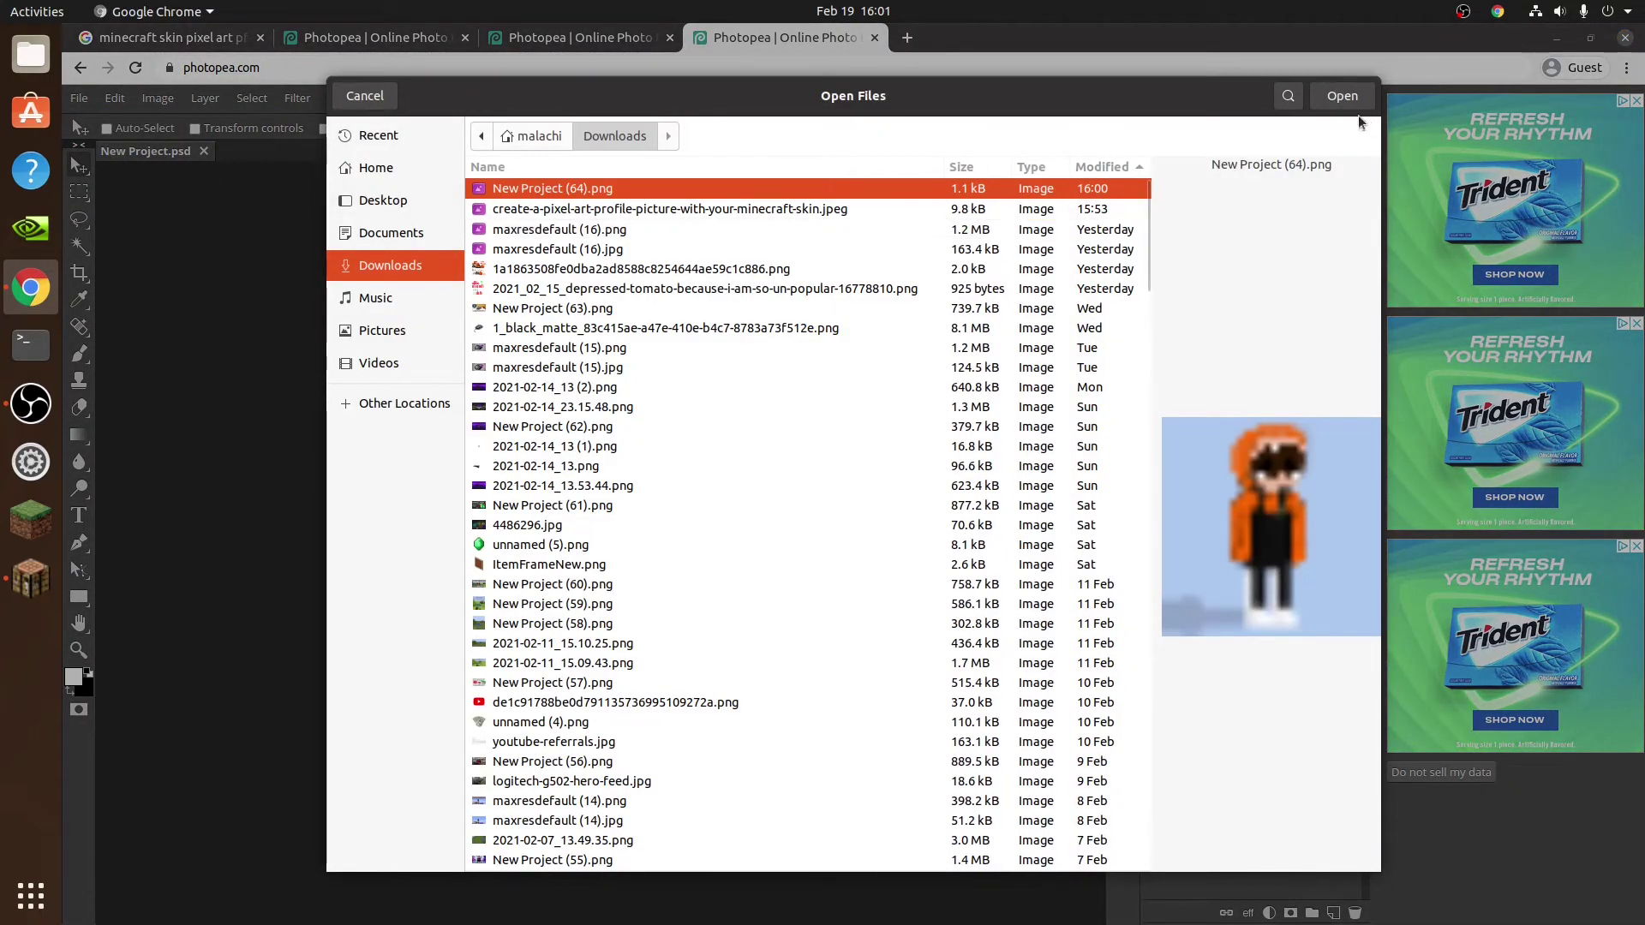
pyautogui.click(1343, 96)
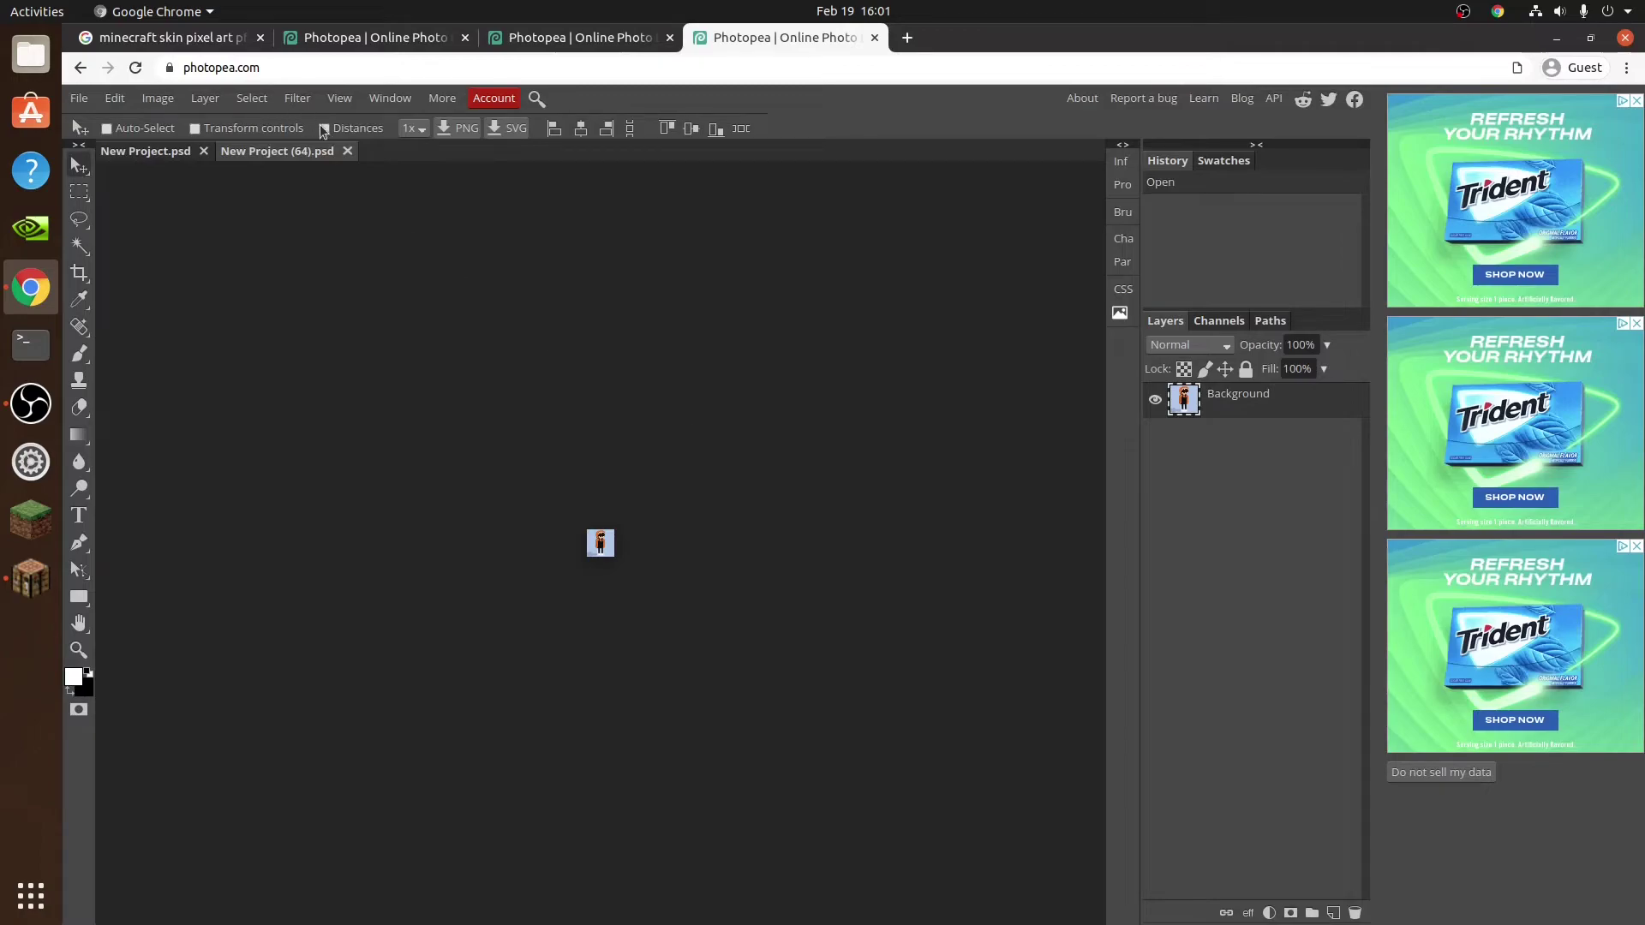
pyautogui.click(347, 151)
# - Place New Project (64).png into the 600×600 canvas and scale it up to fill it
pyautogui.click(79, 99)
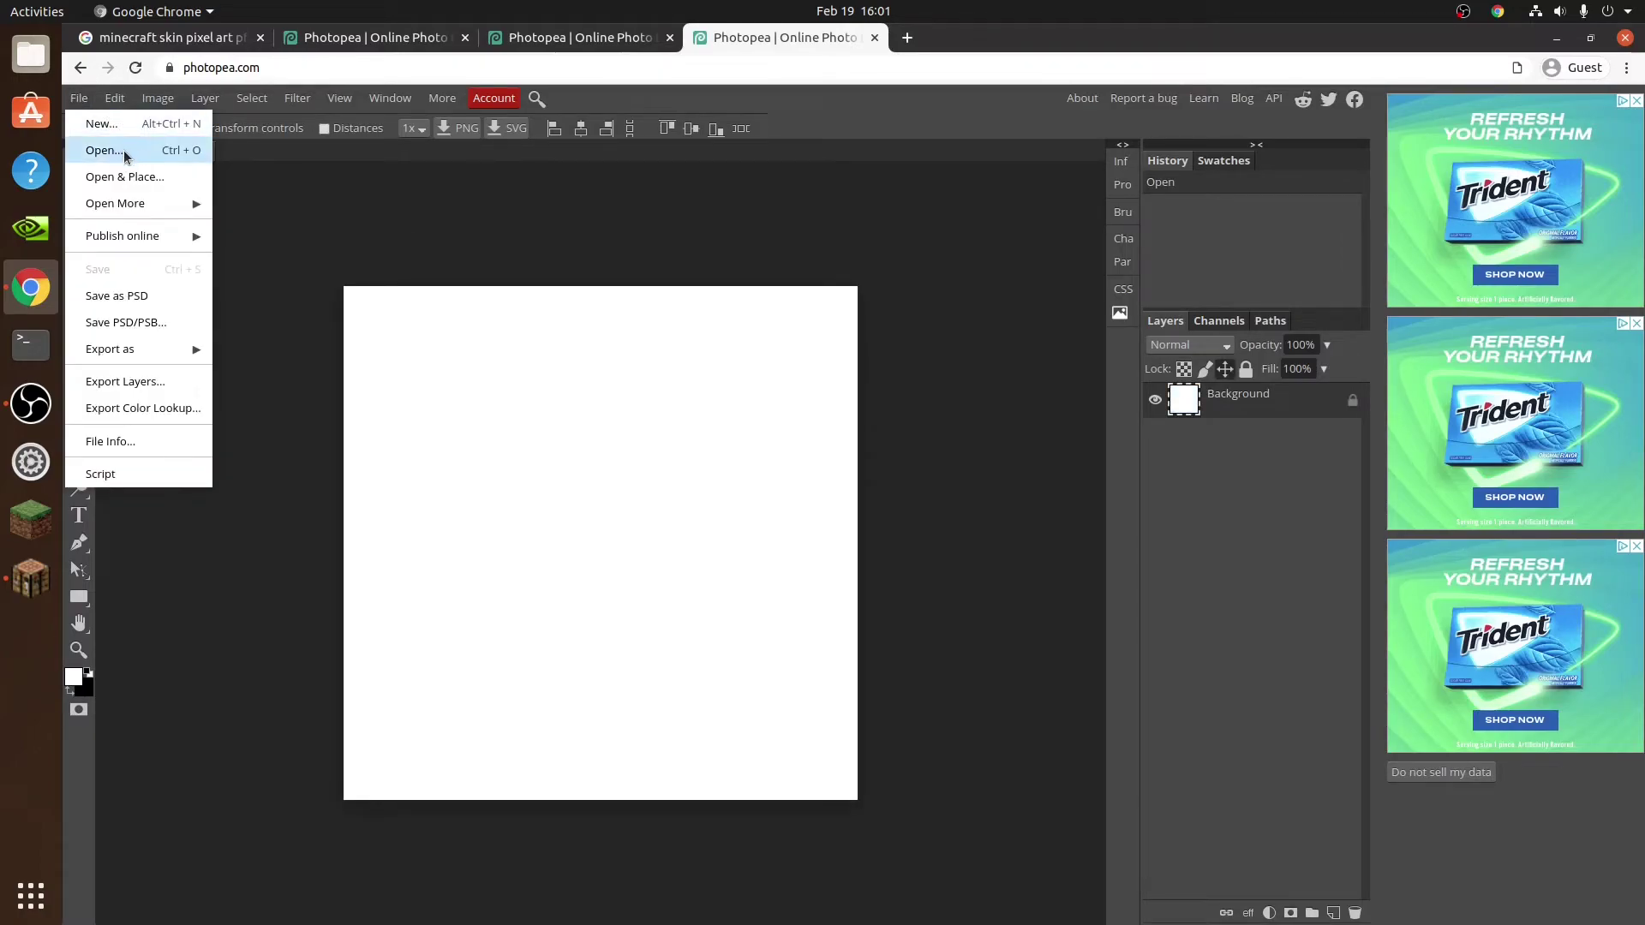
pyautogui.click(129, 177)
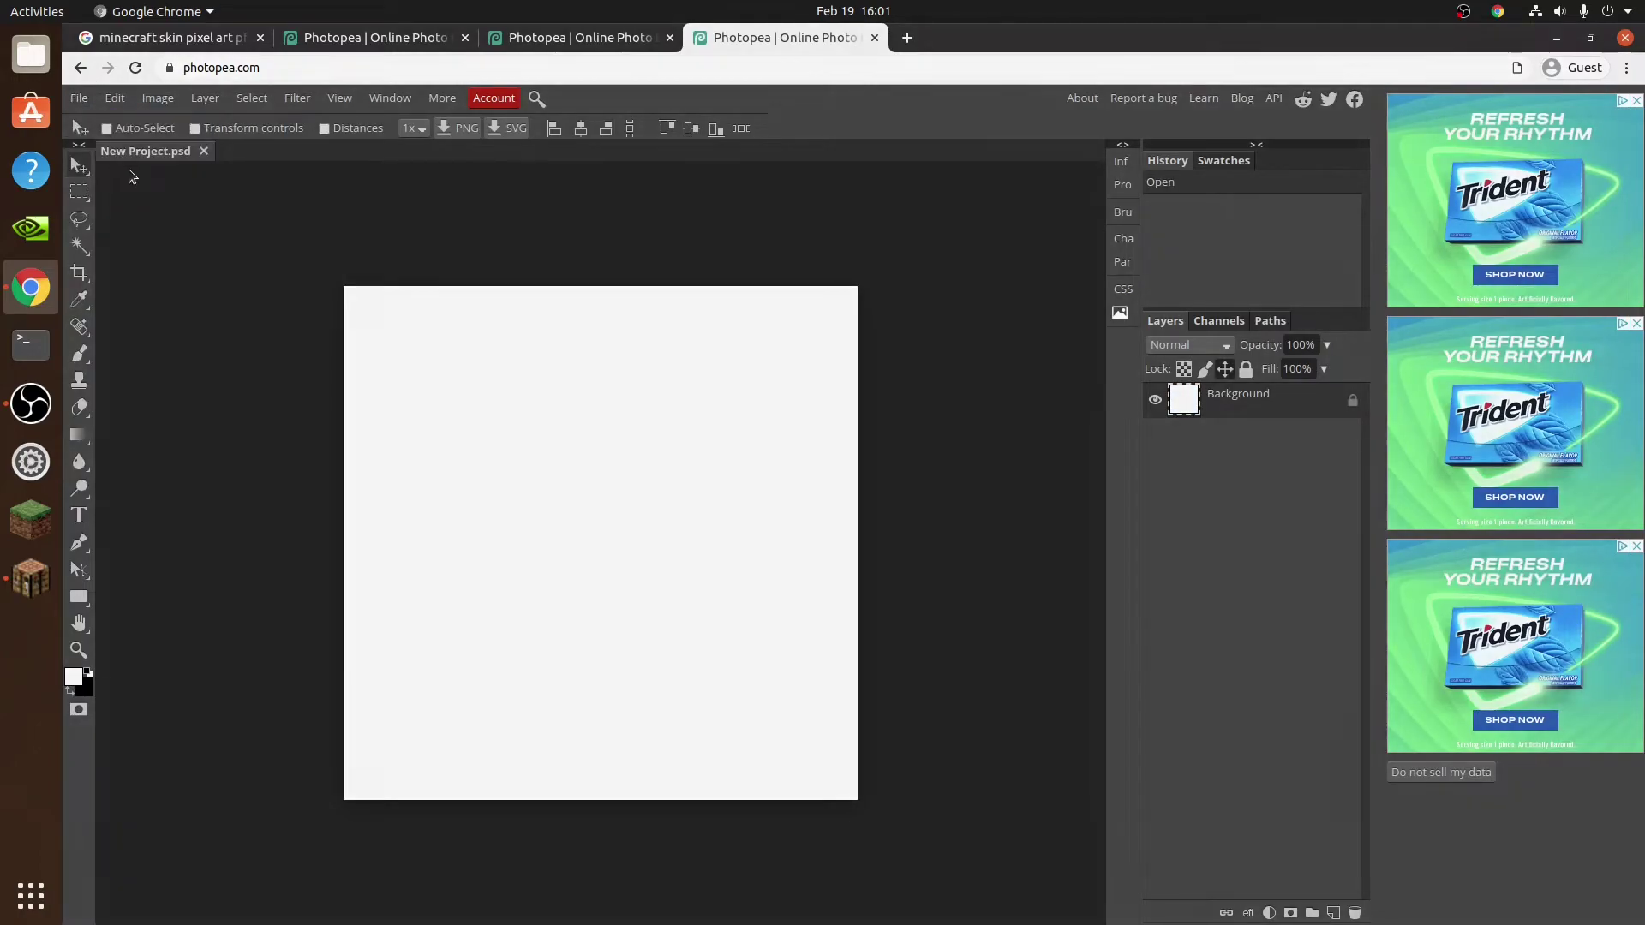
pyautogui.click(1445, 96)
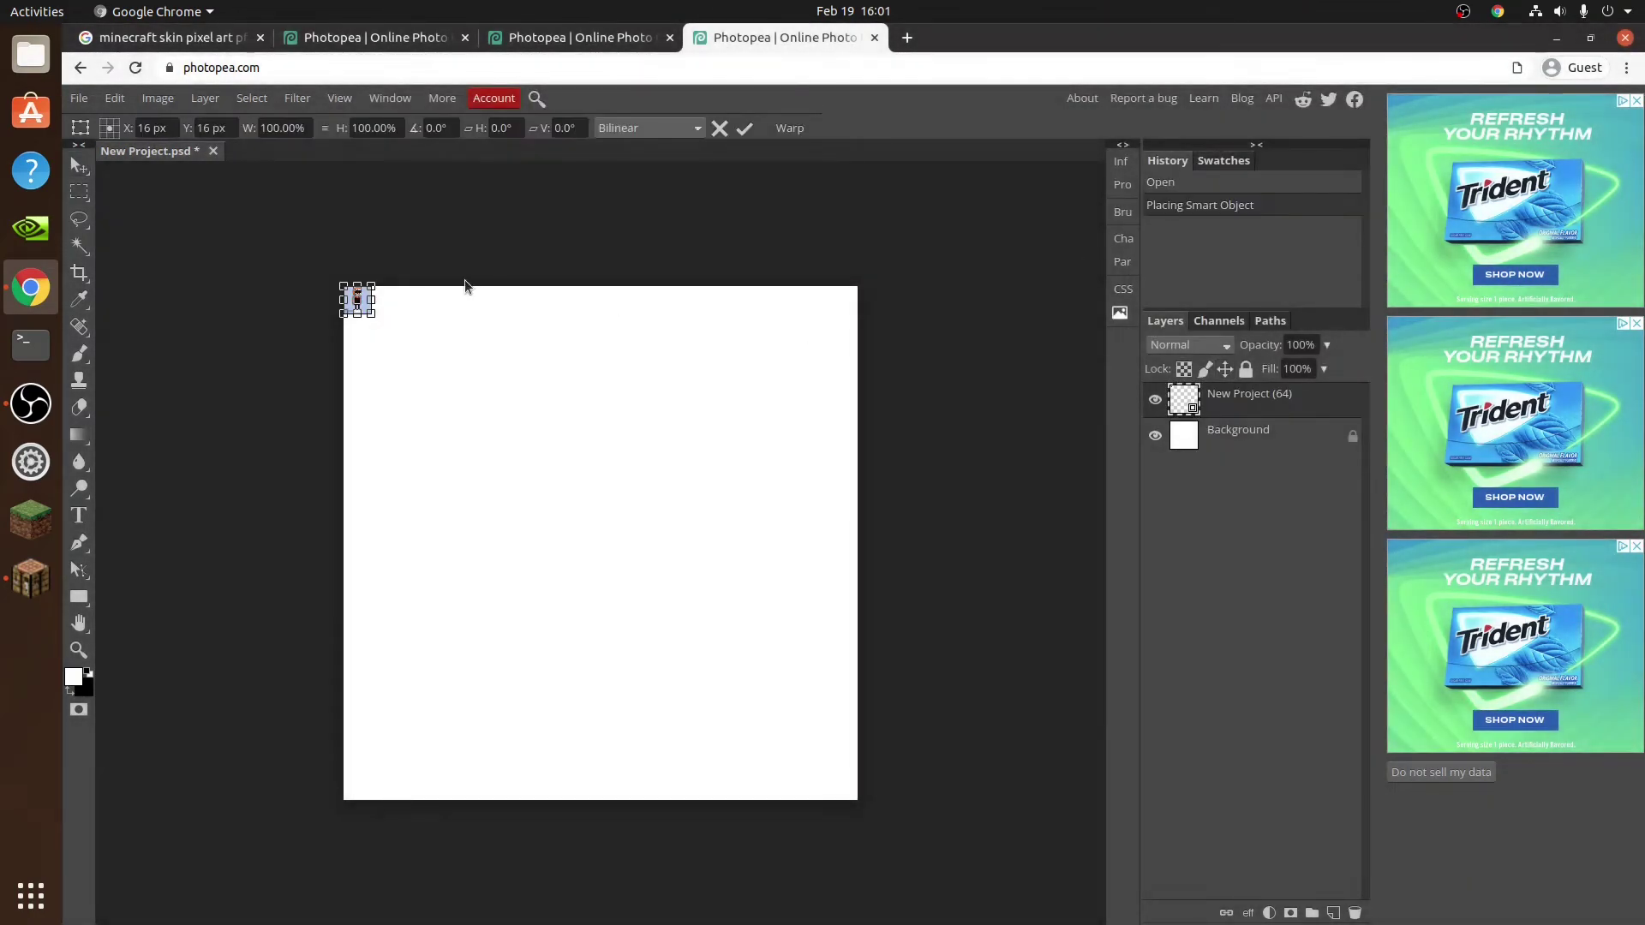
pyautogui.moveTo(372, 315); pyautogui.dragTo(858, 801)
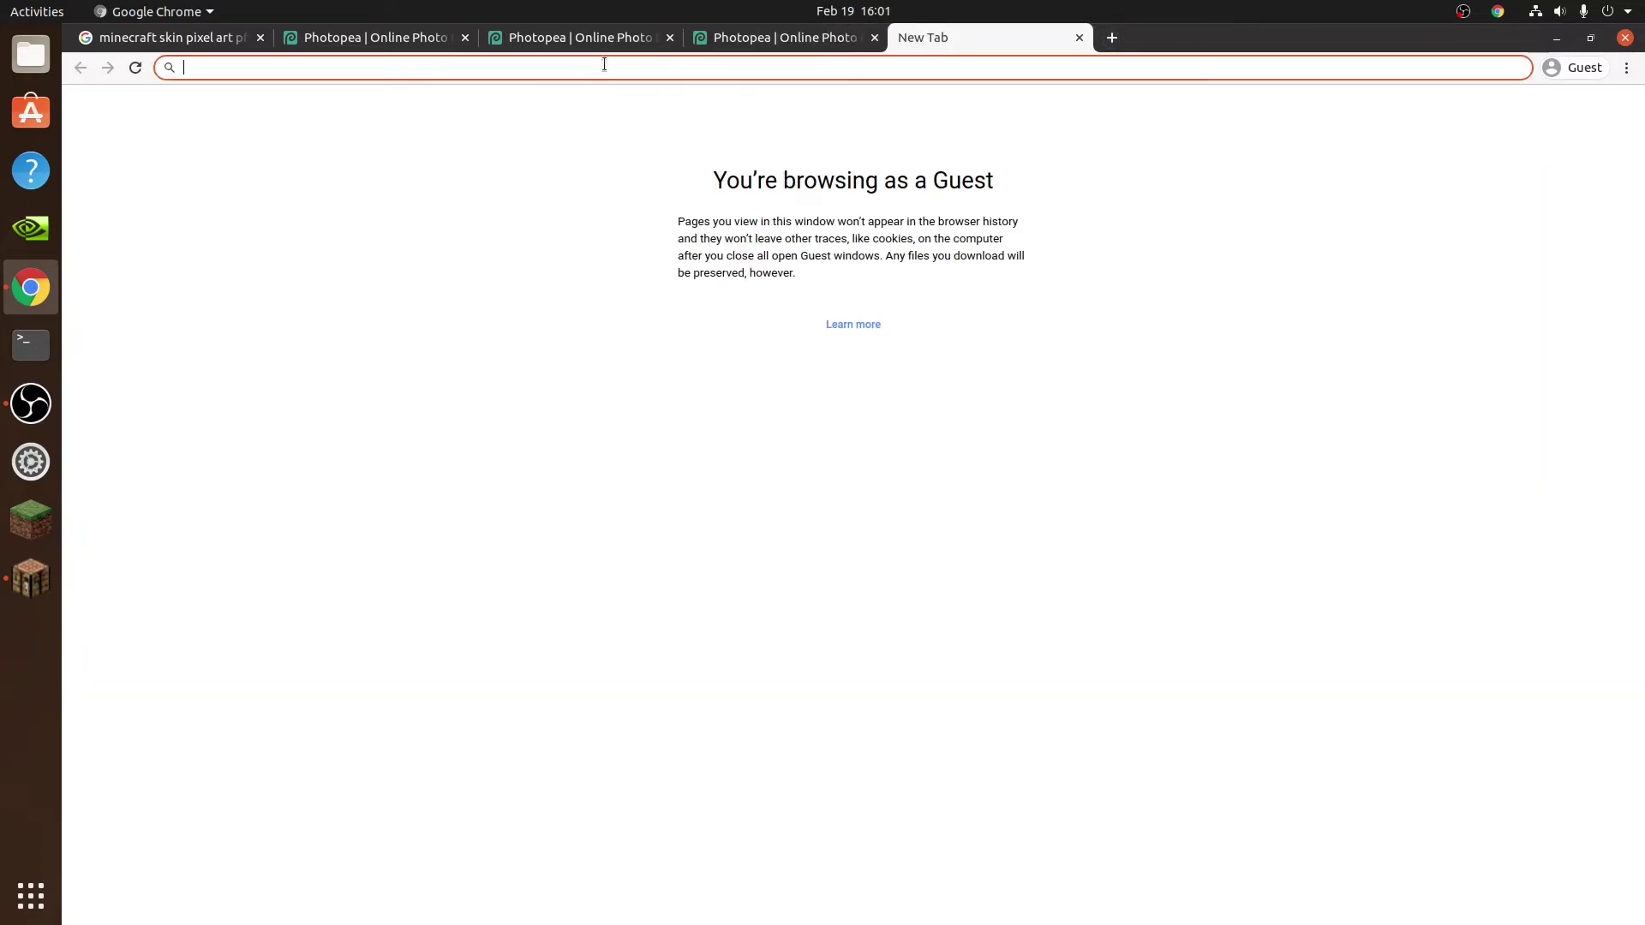
# - Load photopea.com and browse Downloads images such as 2021-02-14_13.53.44.png in the Open dialog
pyautogui.write('photopea.com')
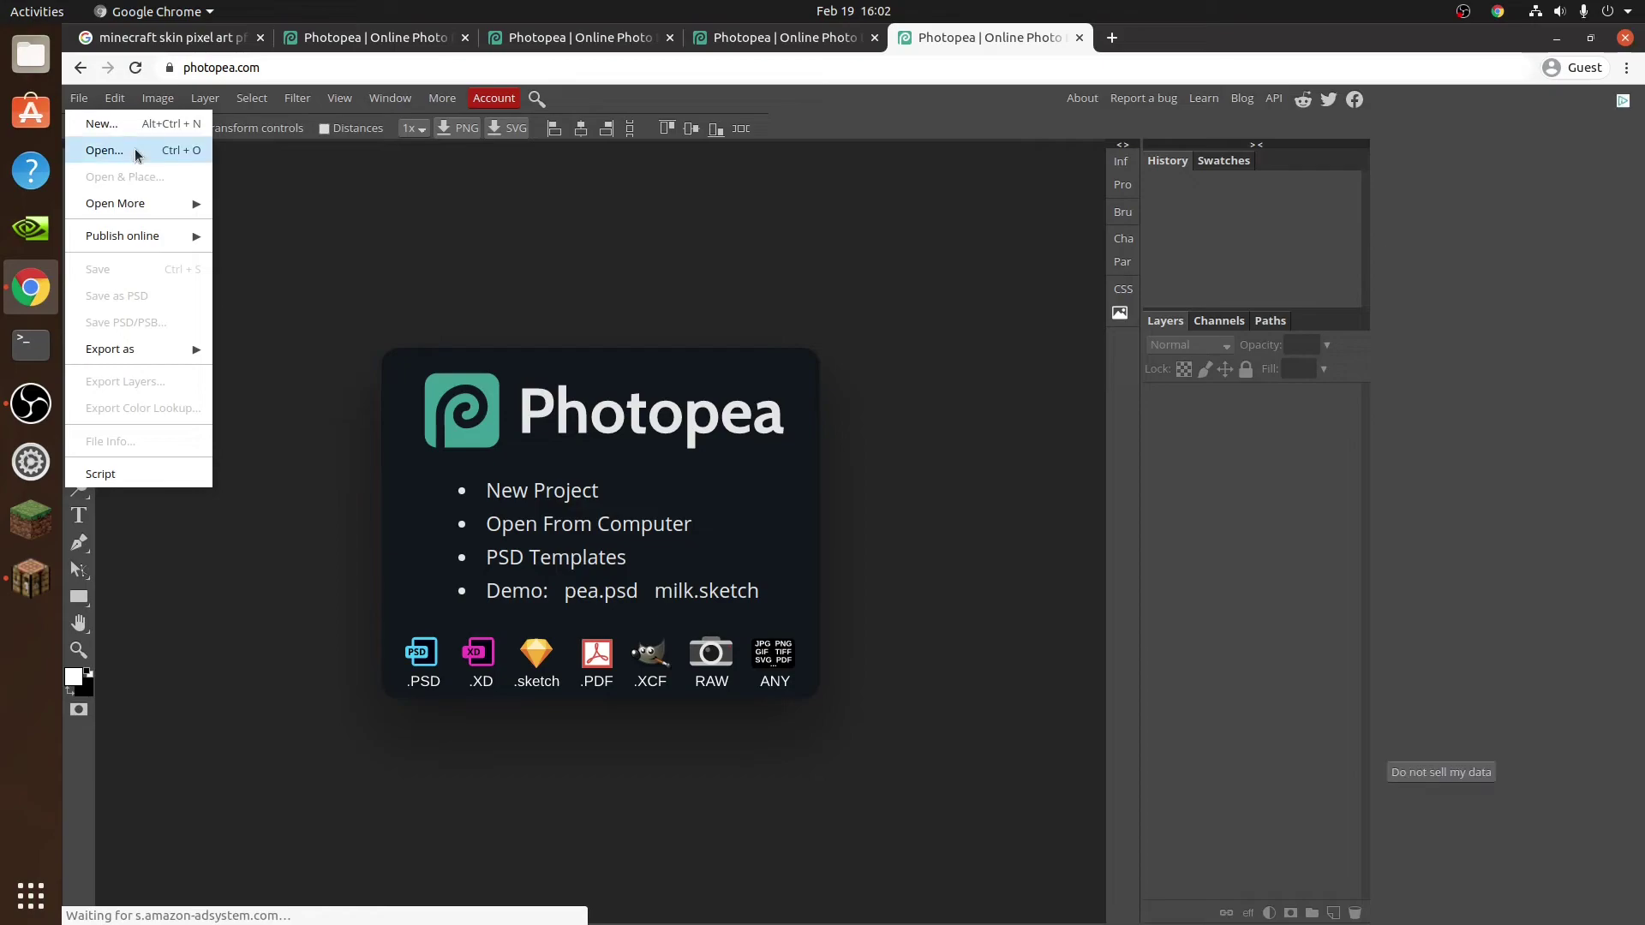
pyautogui.click(86, 148)
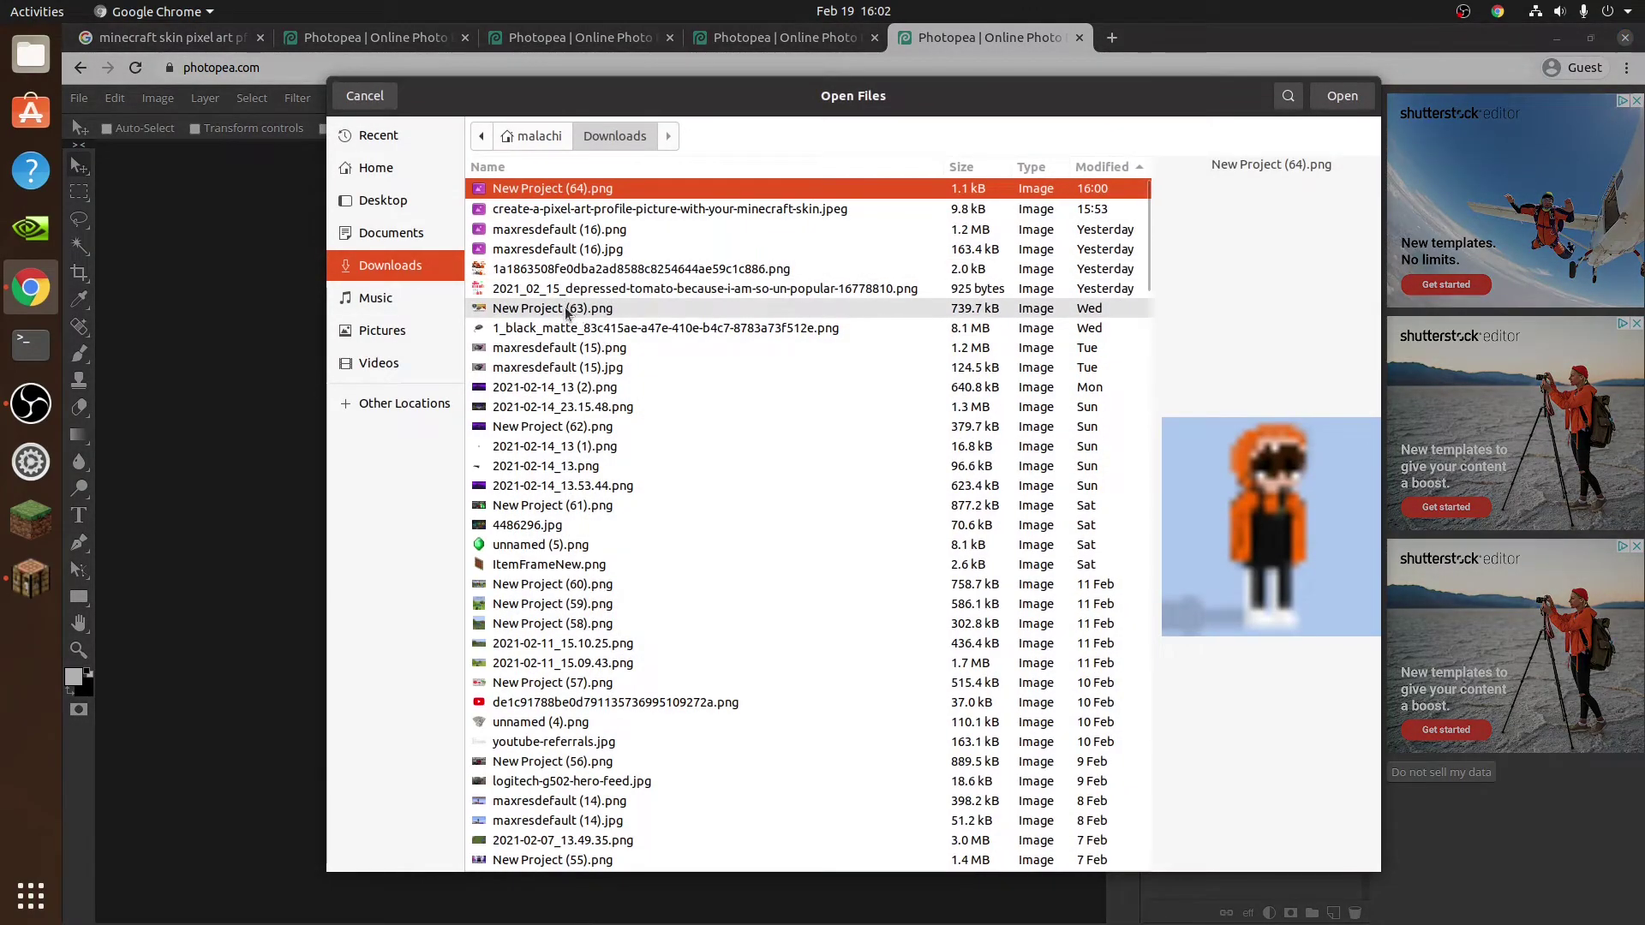
pyautogui.click(566, 310)
pyautogui.click(575, 368)
pyautogui.click(589, 446)
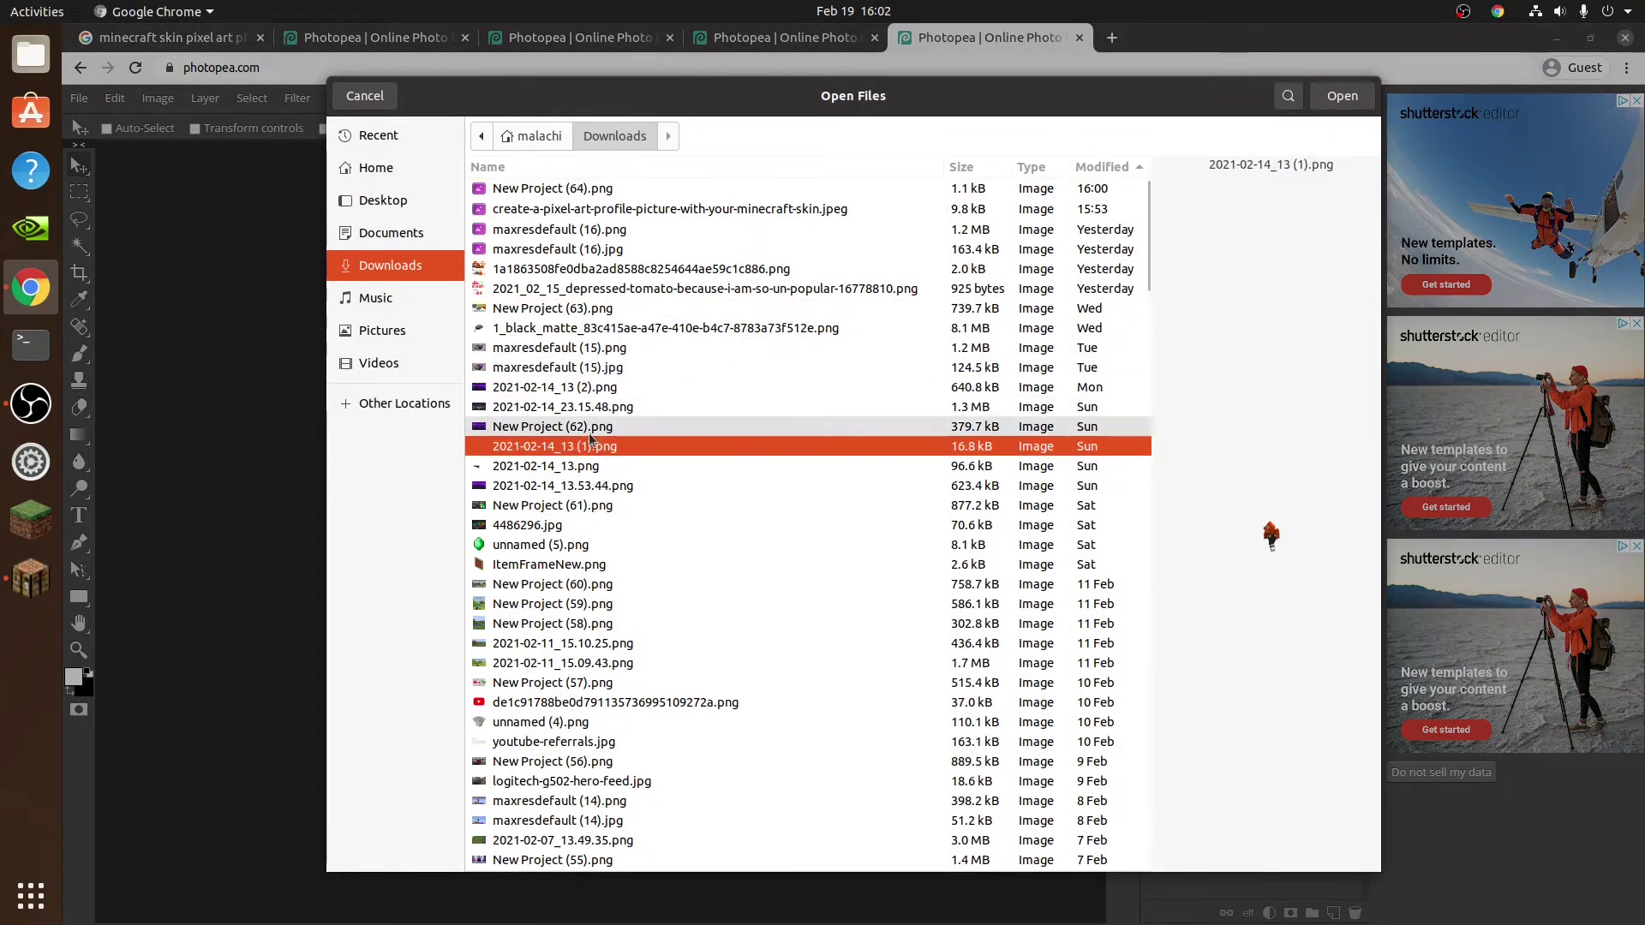
pyautogui.scroll(-3, 589, 439)
pyautogui.click(591, 437)
pyautogui.click(591, 398)
pyautogui.click(598, 340)
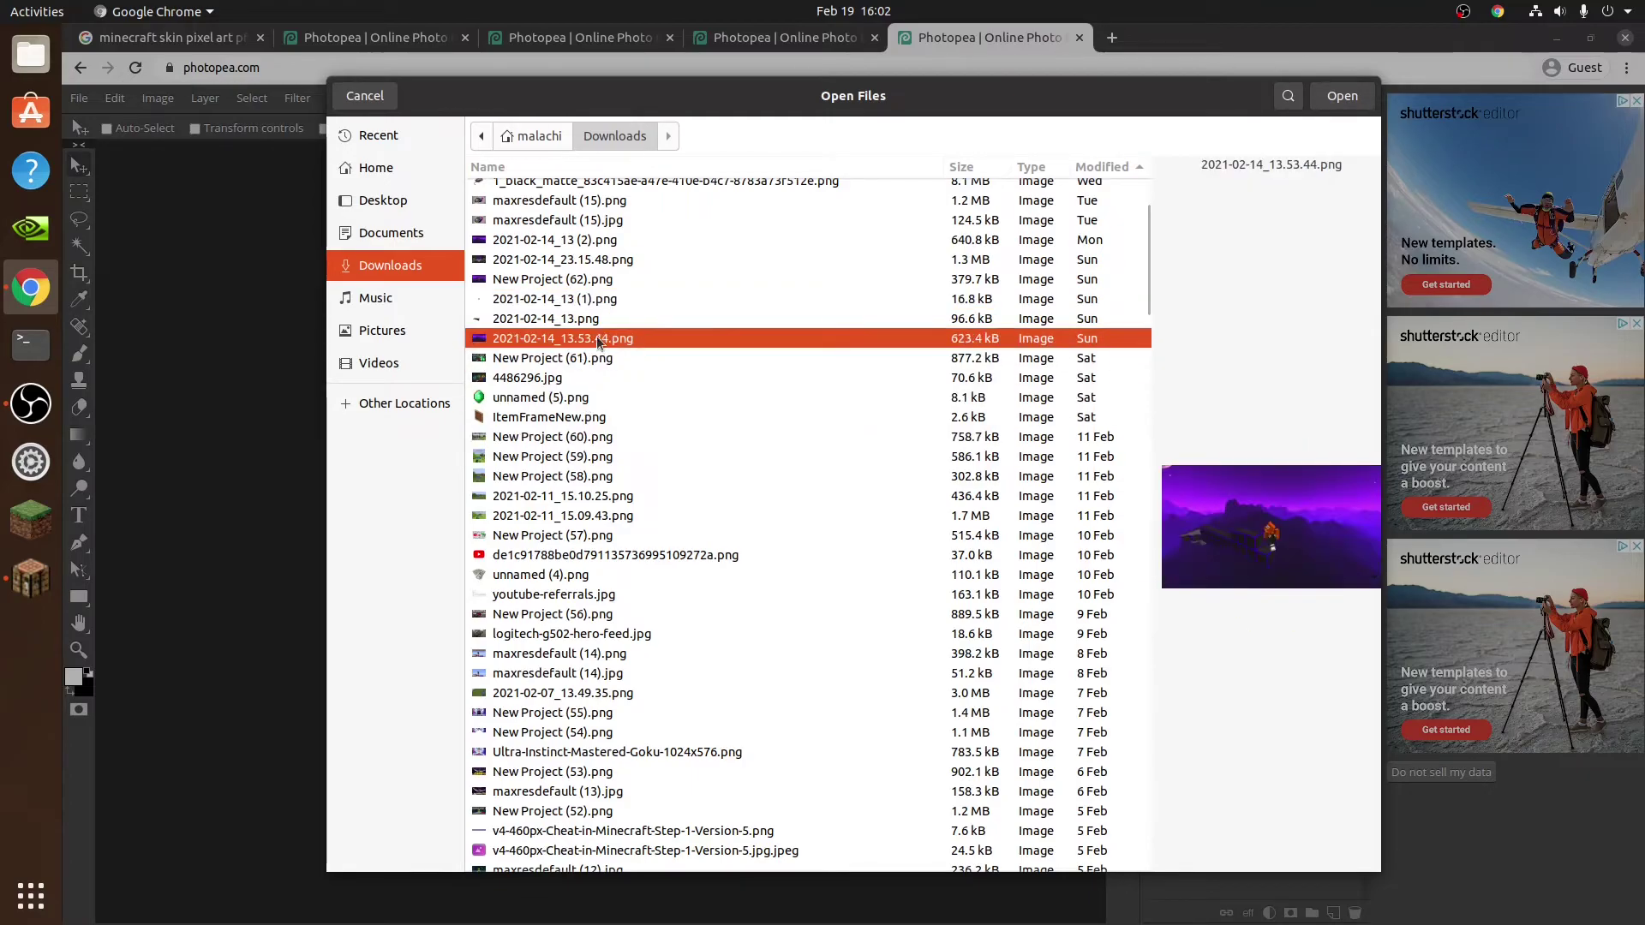
pyautogui.click(582, 476)
pyautogui.click(578, 574)
pyautogui.click(574, 692)
# - Scroll through older downloads, previewing maxresdefault (12).jpg, 2021-02-03_13.png and unnamed (3).png
pyautogui.scroll(-3, 585, 619)
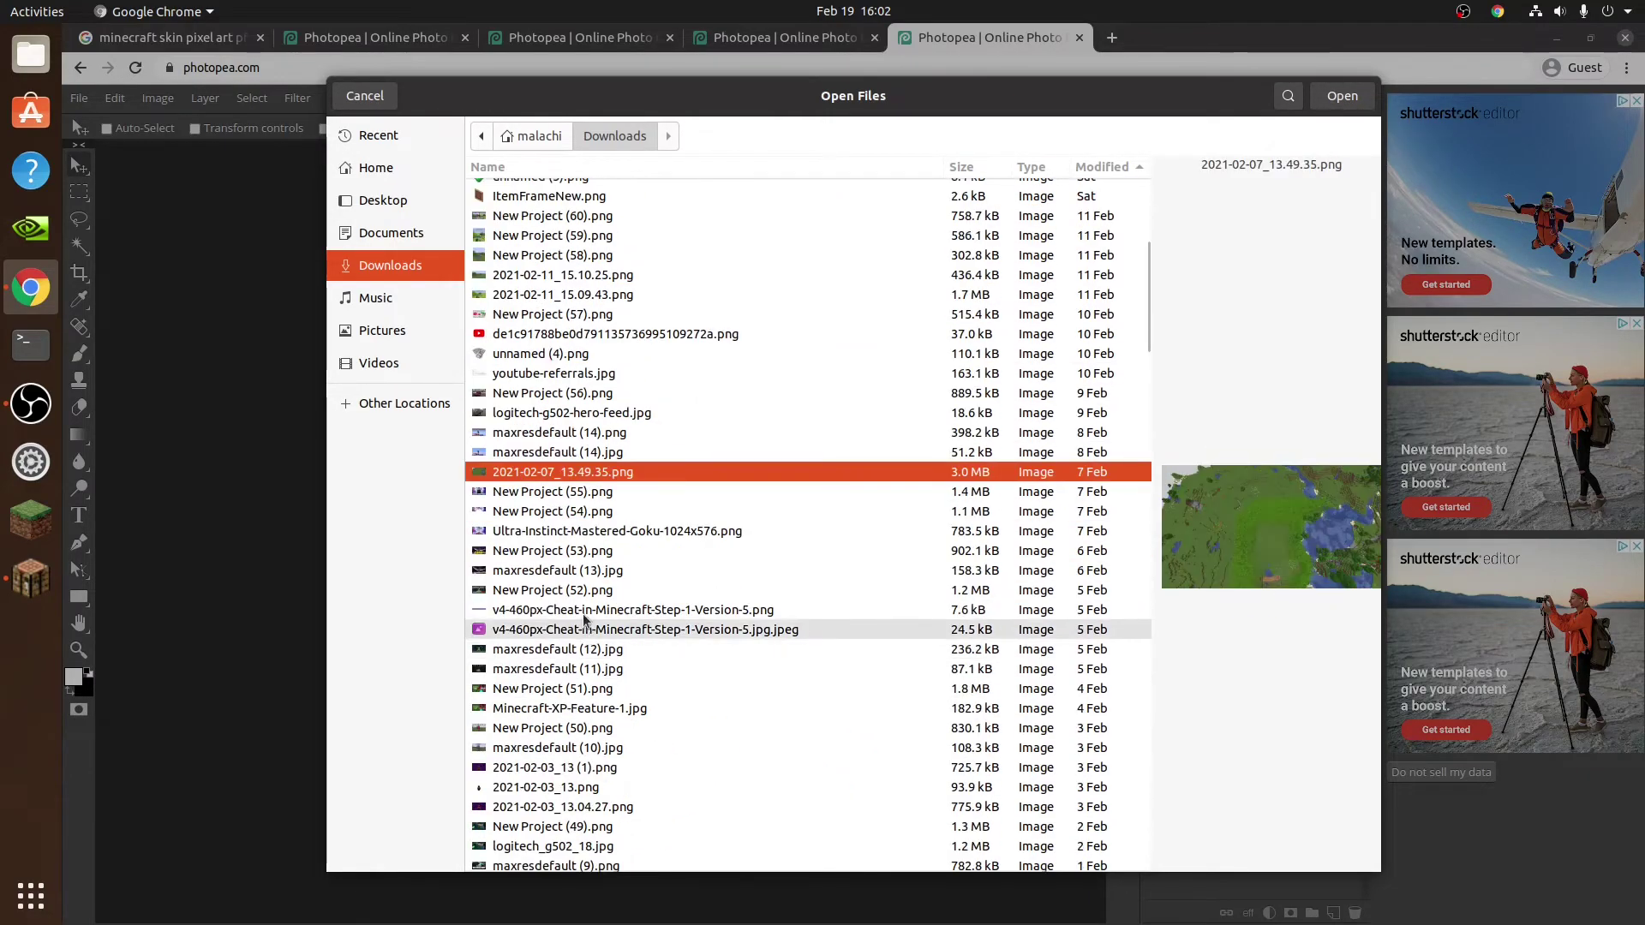
pyautogui.click(588, 530)
pyautogui.click(600, 629)
pyautogui.click(612, 648)
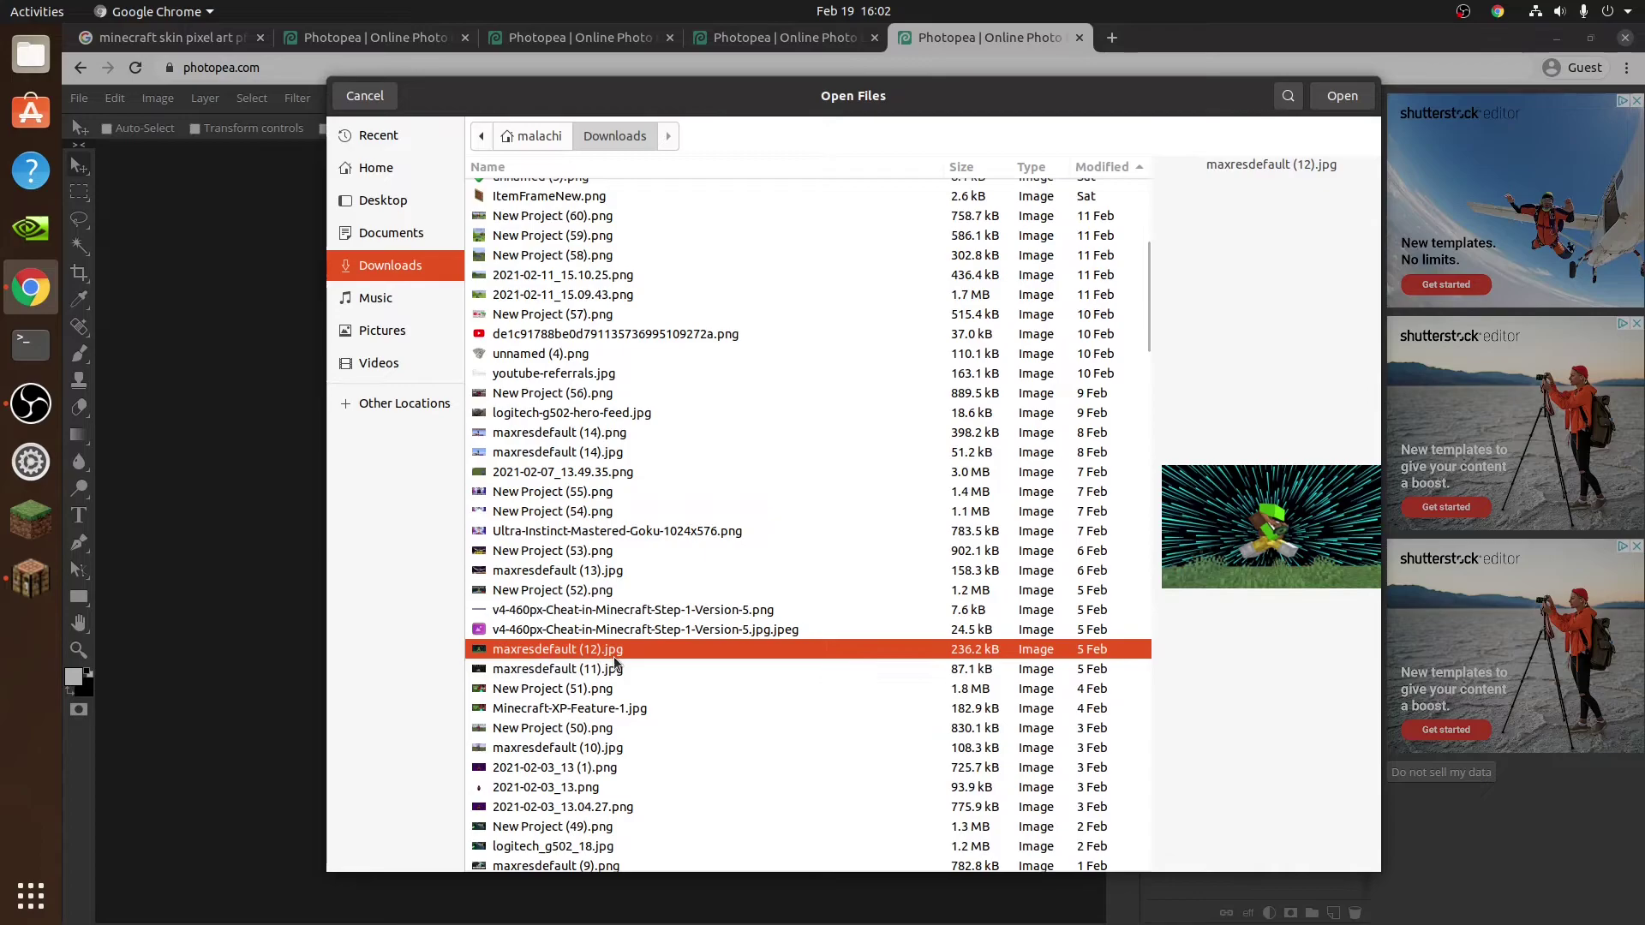
pyautogui.scroll(-2, 614, 659)
pyautogui.click(600, 629)
pyautogui.scroll(-5, 591, 600)
pyautogui.click(562, 492)
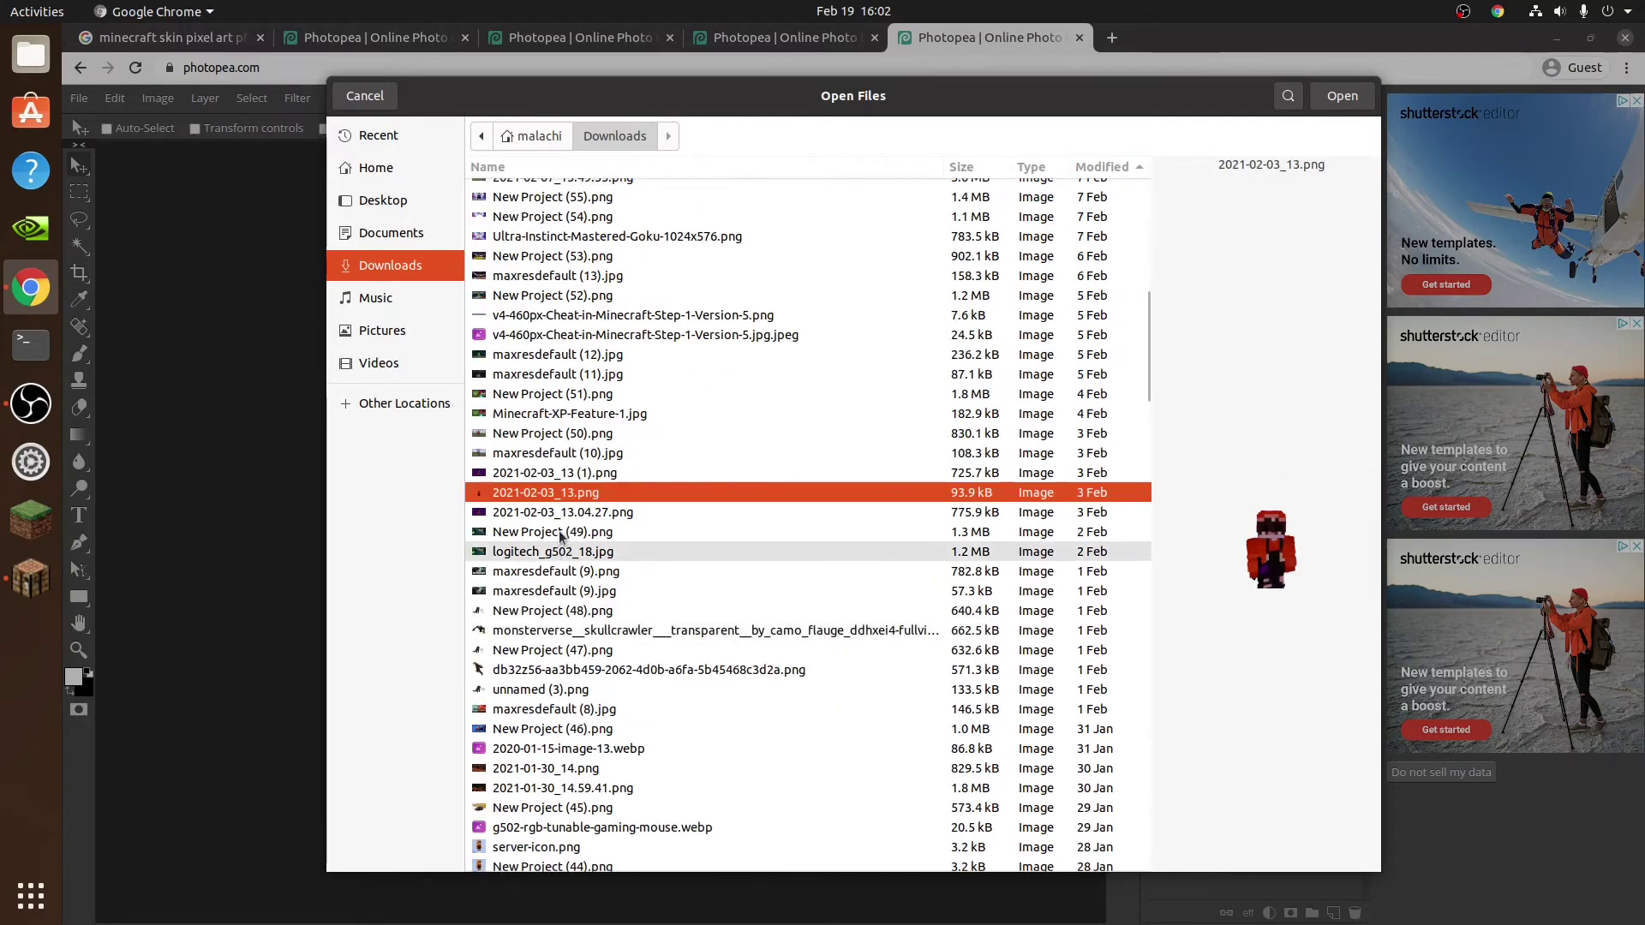
pyautogui.click(564, 551)
pyautogui.click(600, 669)
pyautogui.click(548, 688)
# - Compare New Project (44).png with New_Project_10_1.png, then open New_Project_10_1.png
pyautogui.scroll(-3, 576, 699)
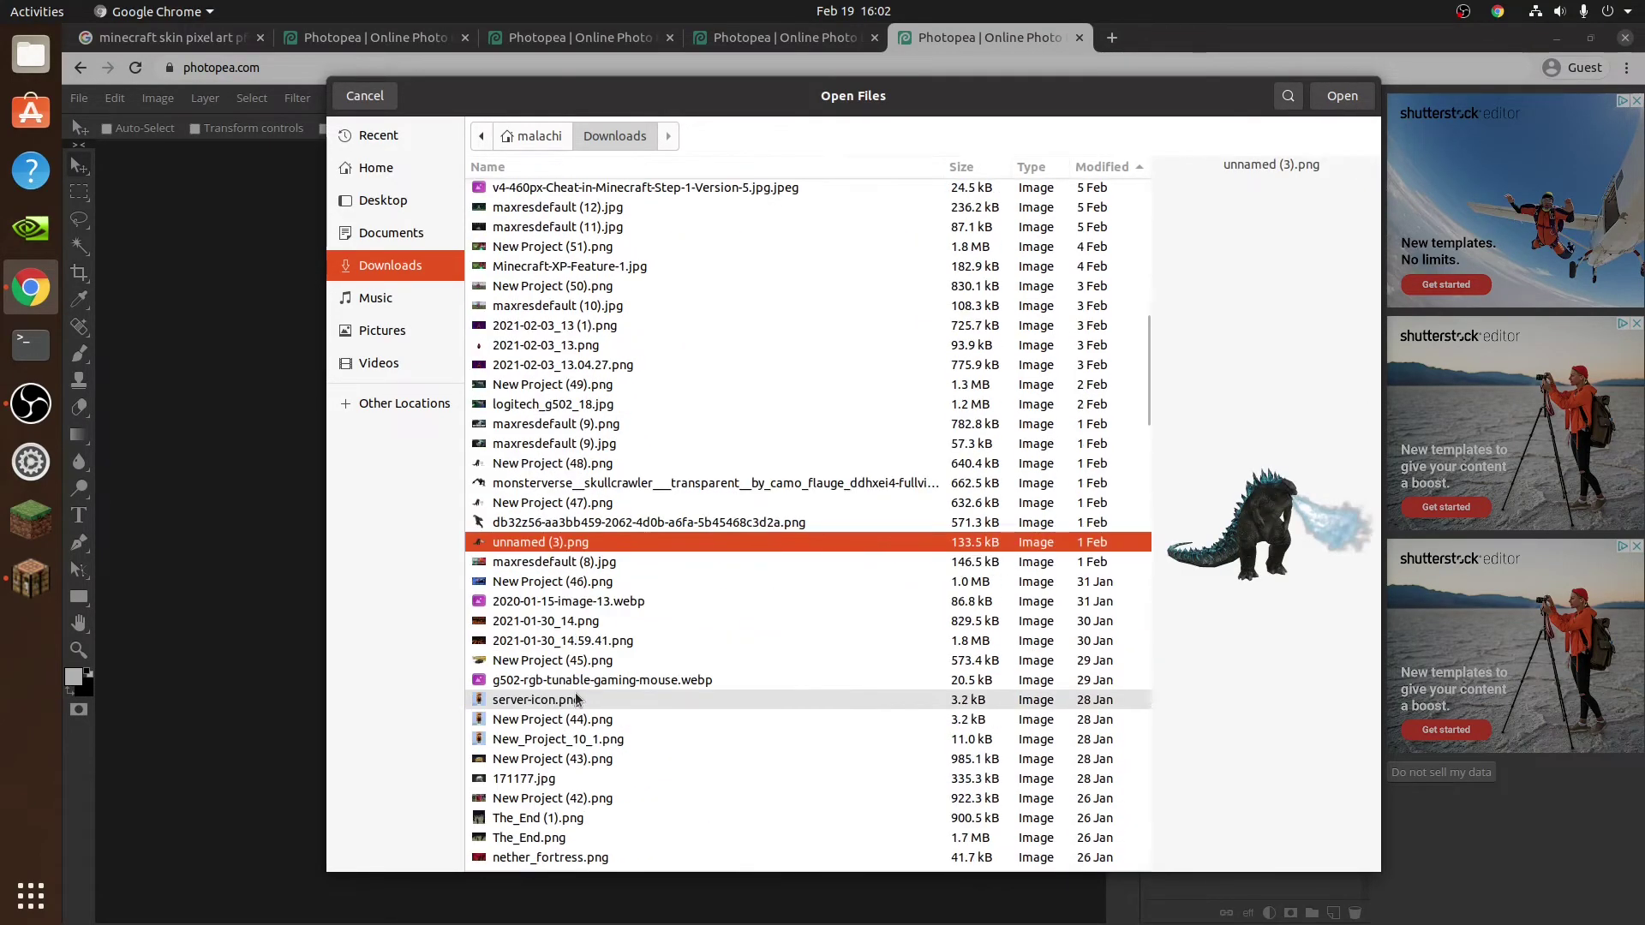
pyautogui.click(576, 699)
pyautogui.click(548, 721)
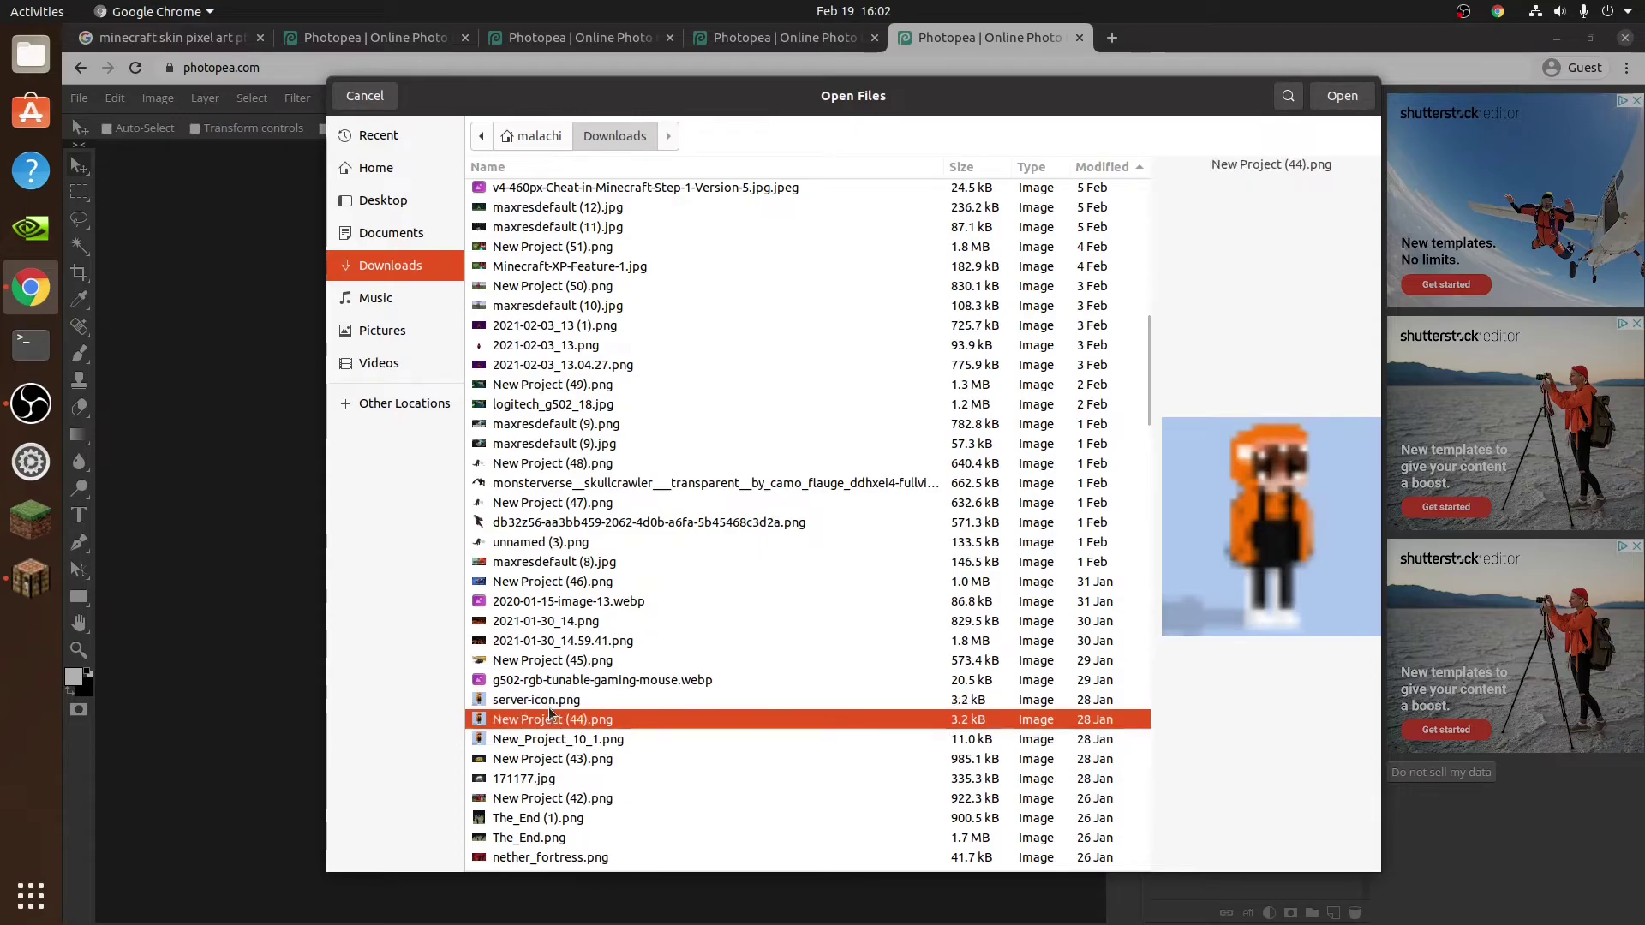
pyautogui.click(554, 740)
pyautogui.click(557, 721)
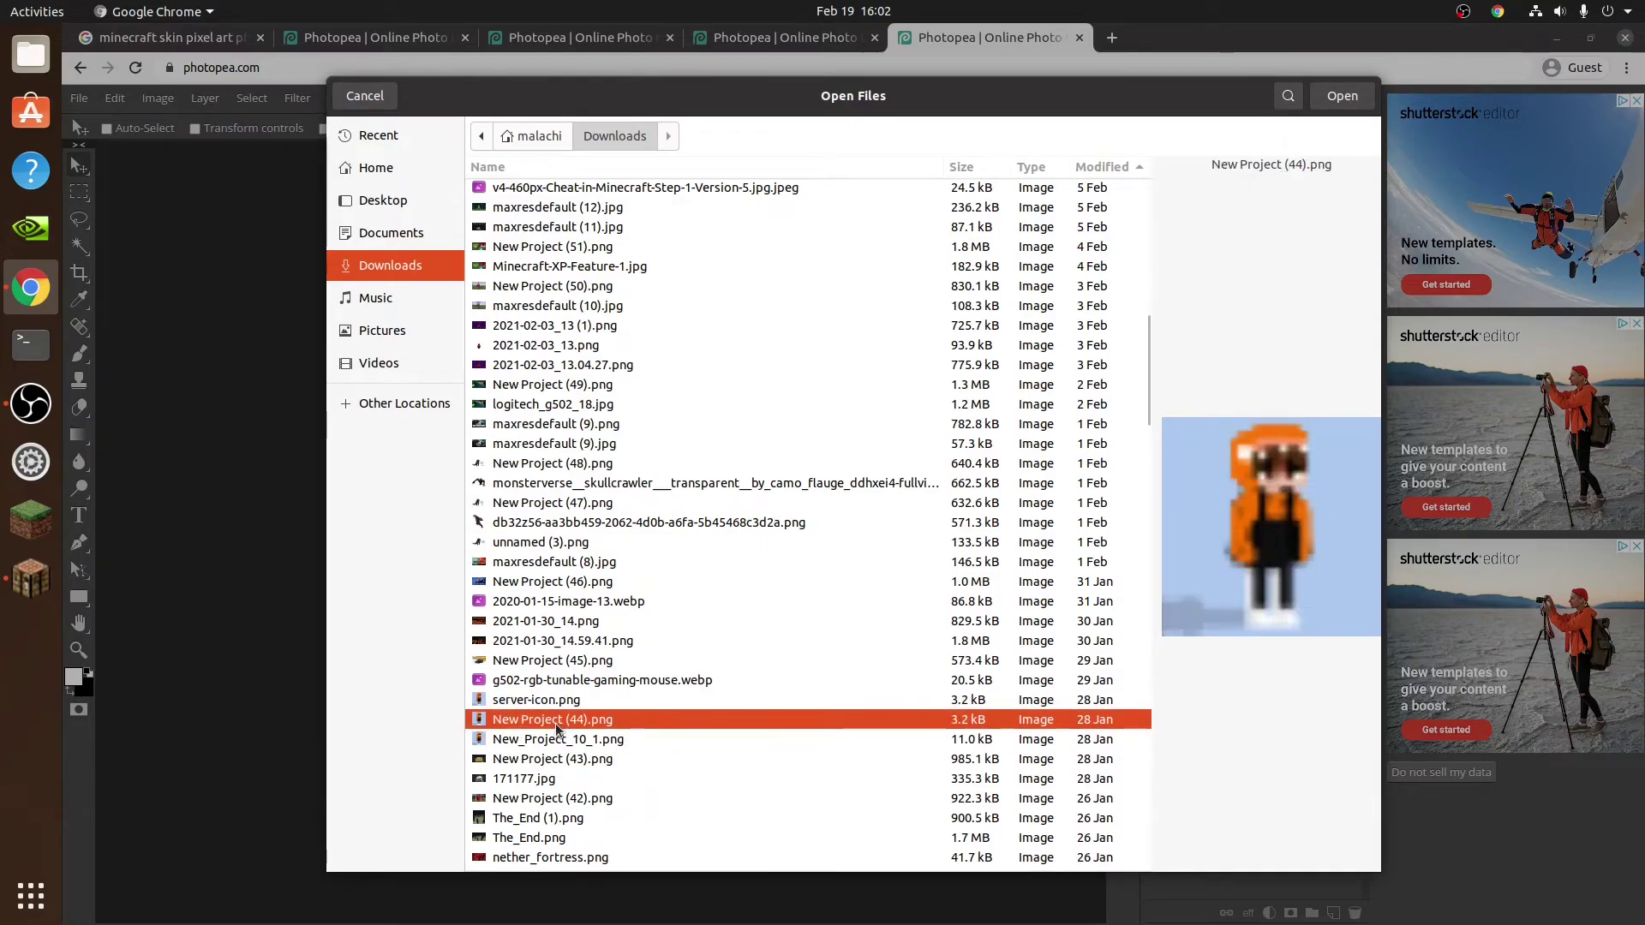
pyautogui.click(558, 739)
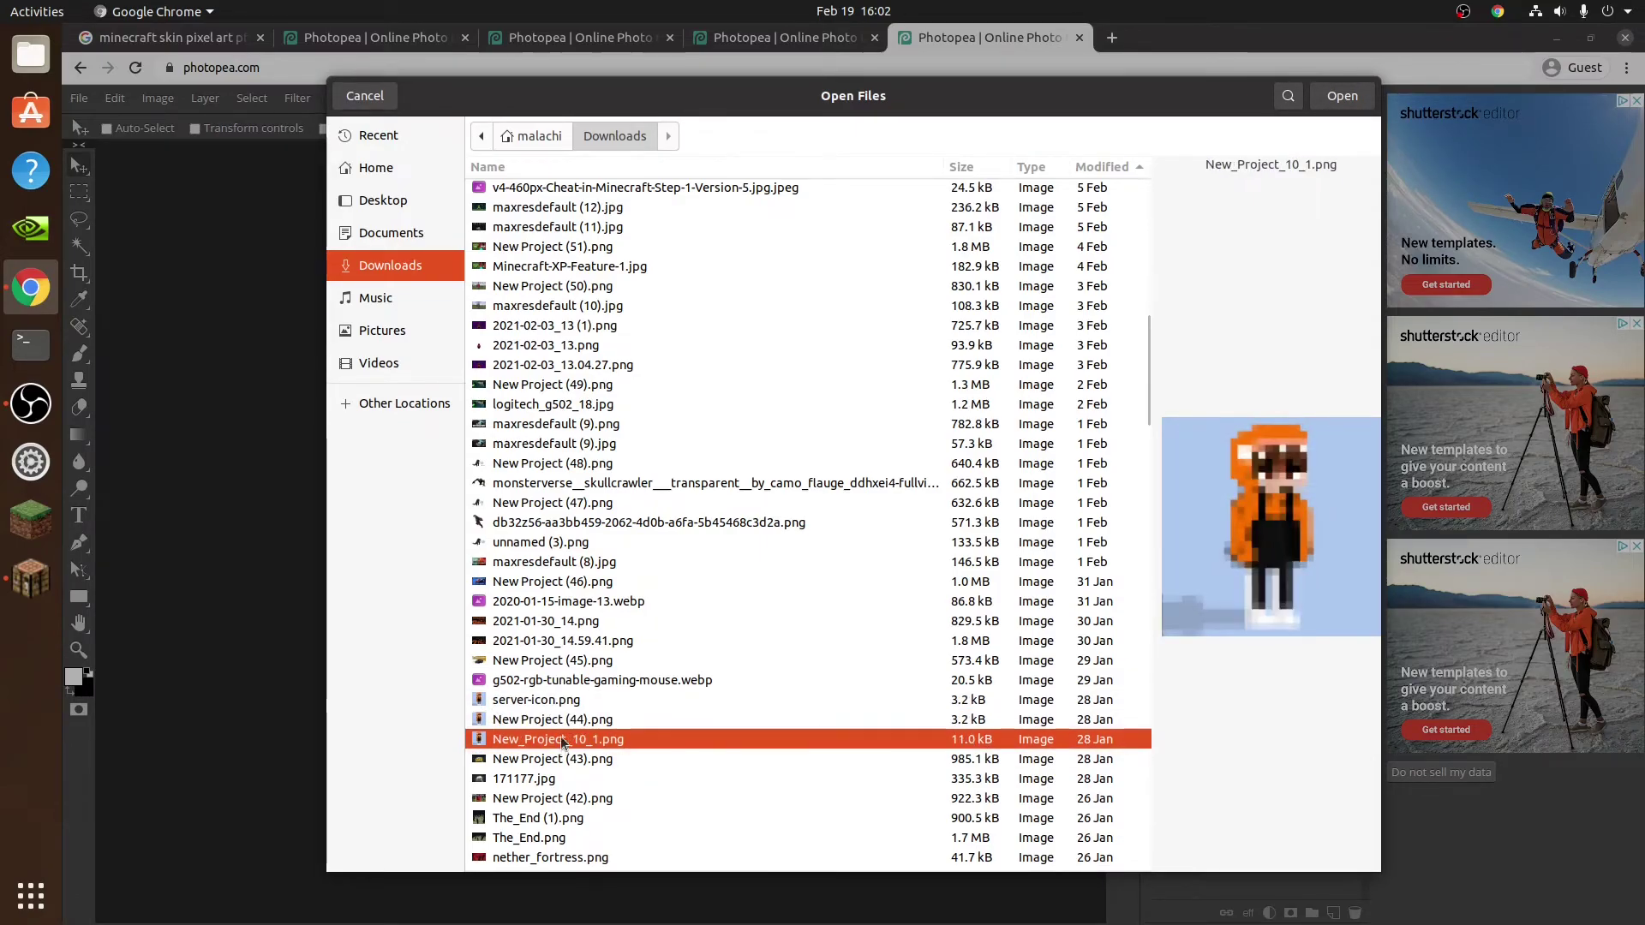
pyautogui.click(1345, 98)
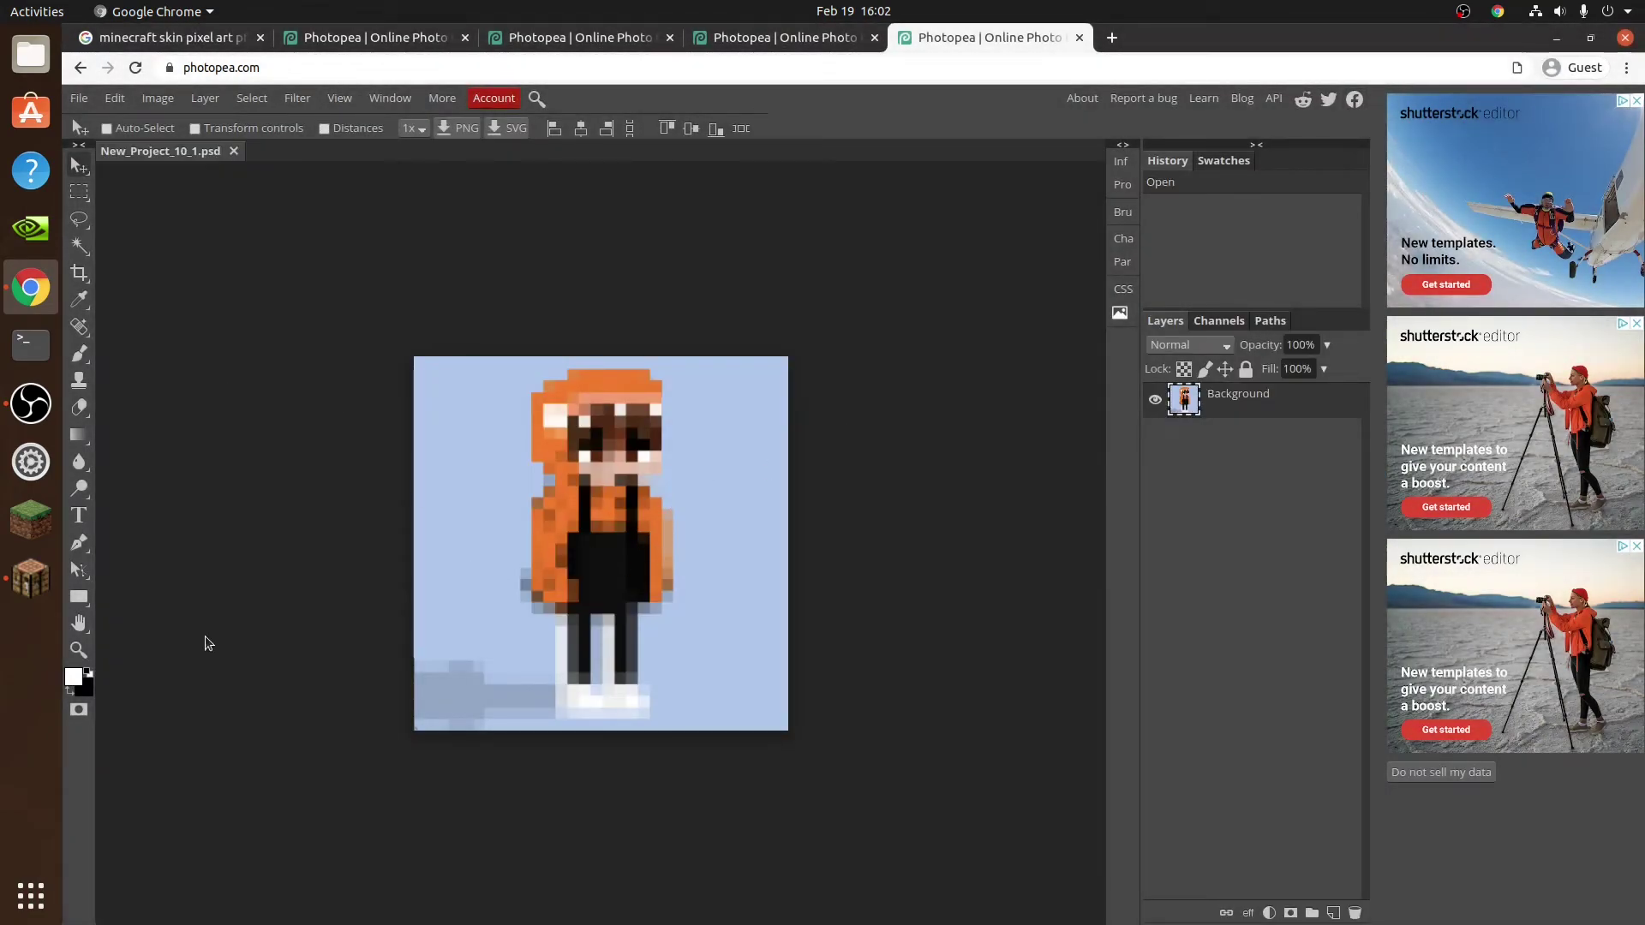
# - With the Brush tool, test a black dab on the shirt, then undo it
pyautogui.click(79, 353)
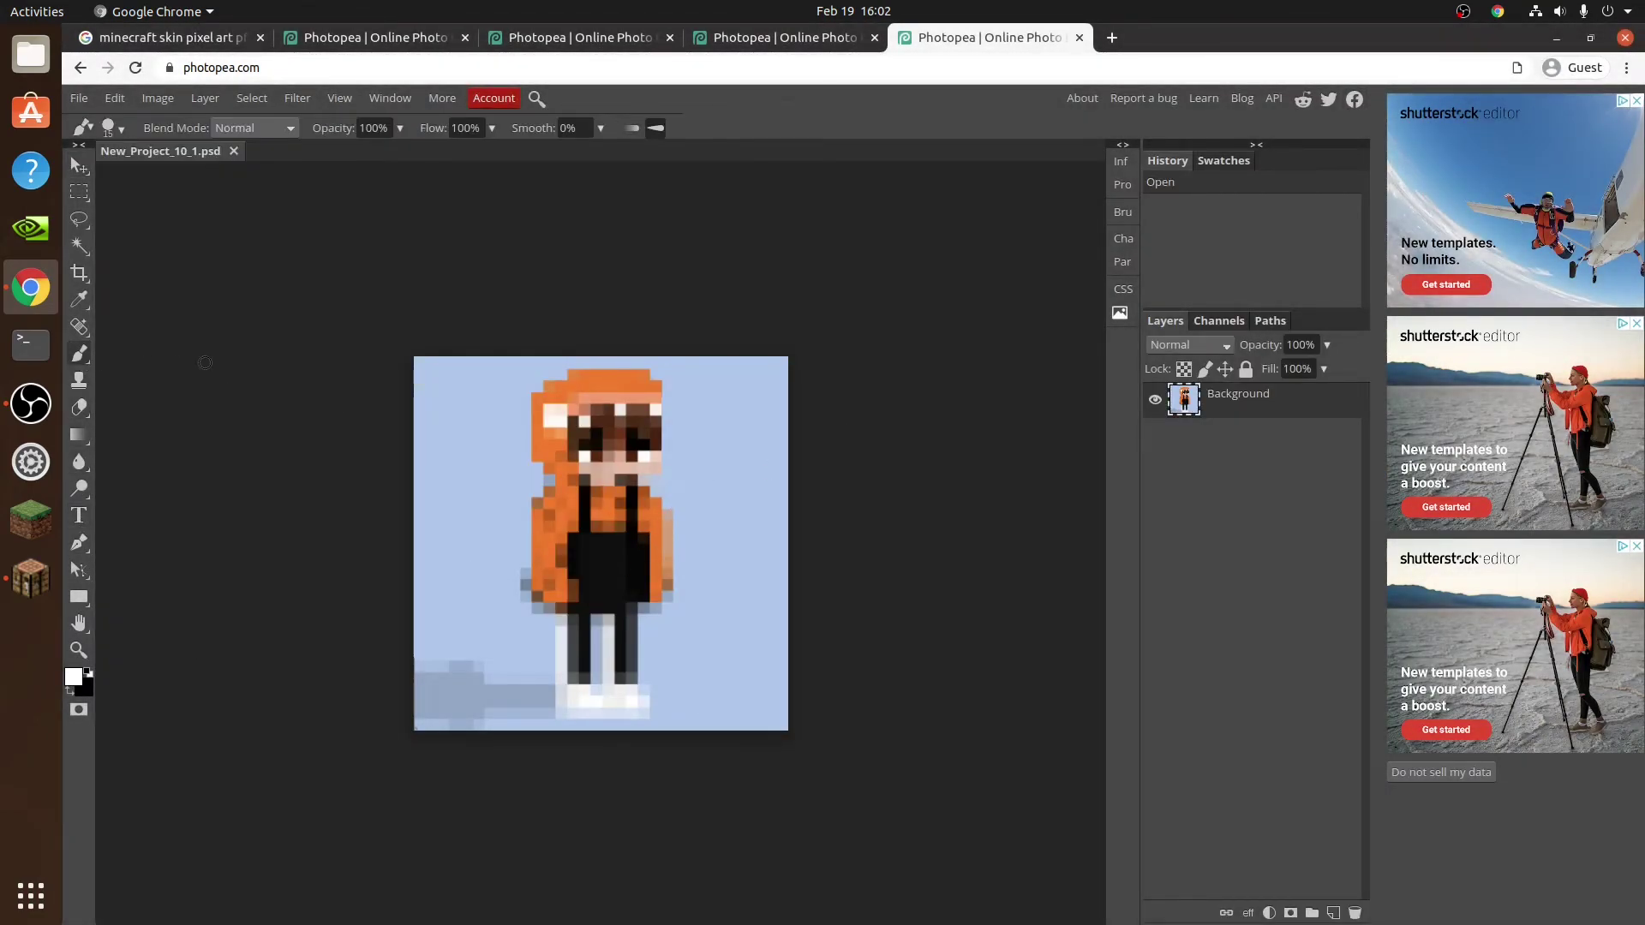
pyautogui.click(73, 677)
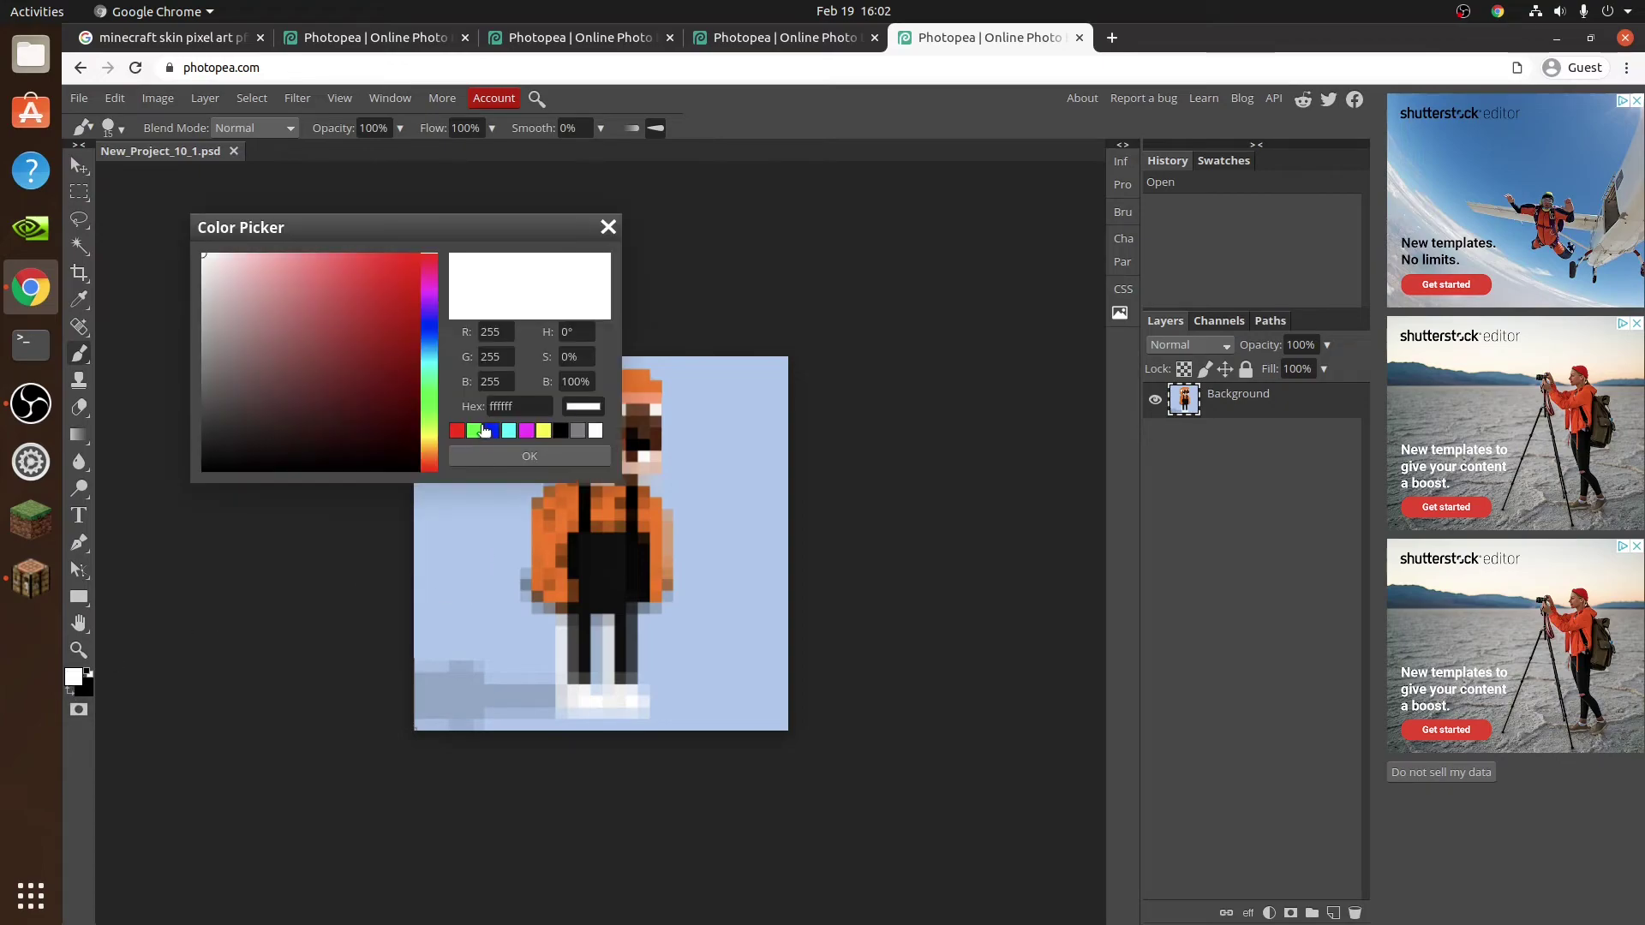
pyautogui.click(560, 430)
pyautogui.click(530, 456)
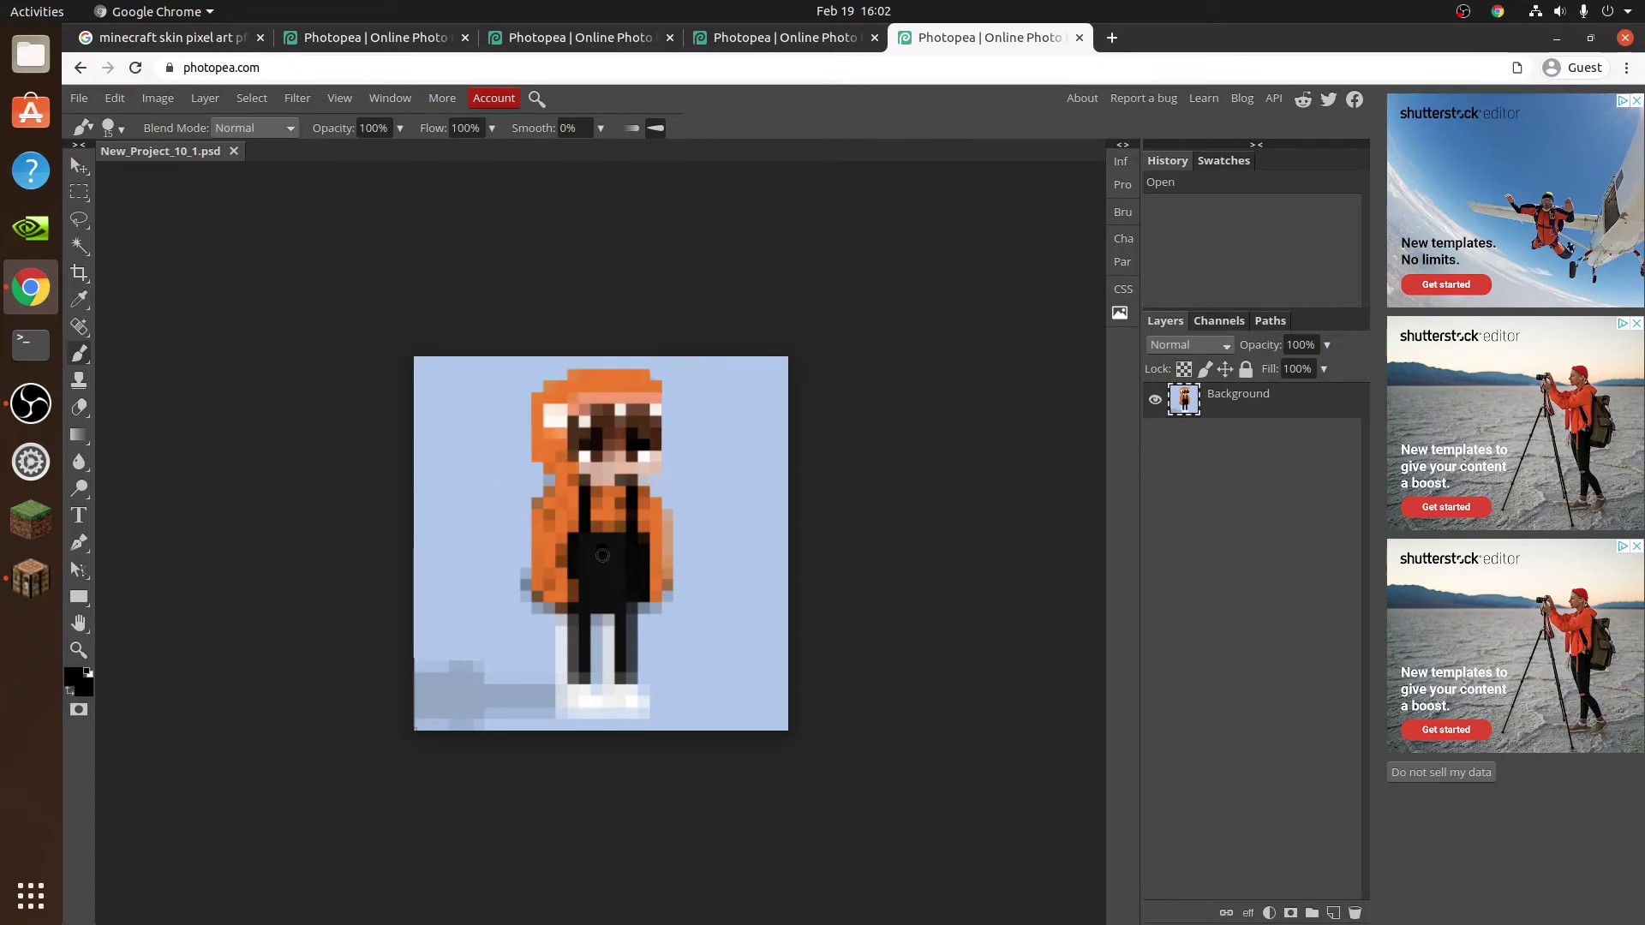
pyautogui.click(603, 560)
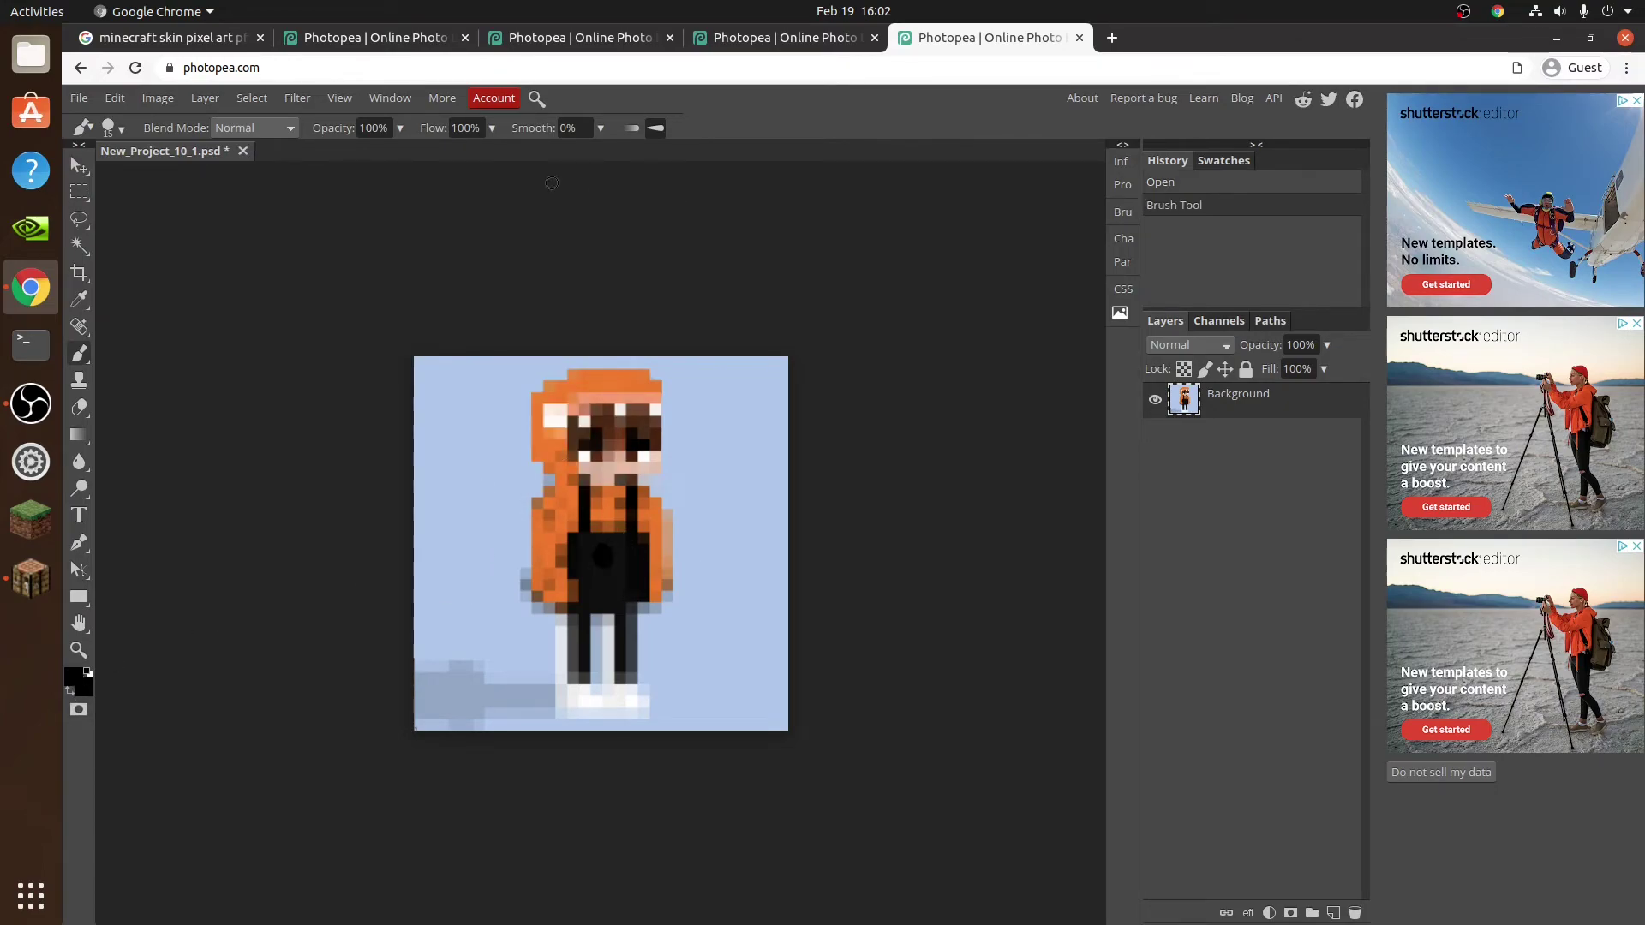
pyautogui.click(115, 97)
pyautogui.click(128, 121)
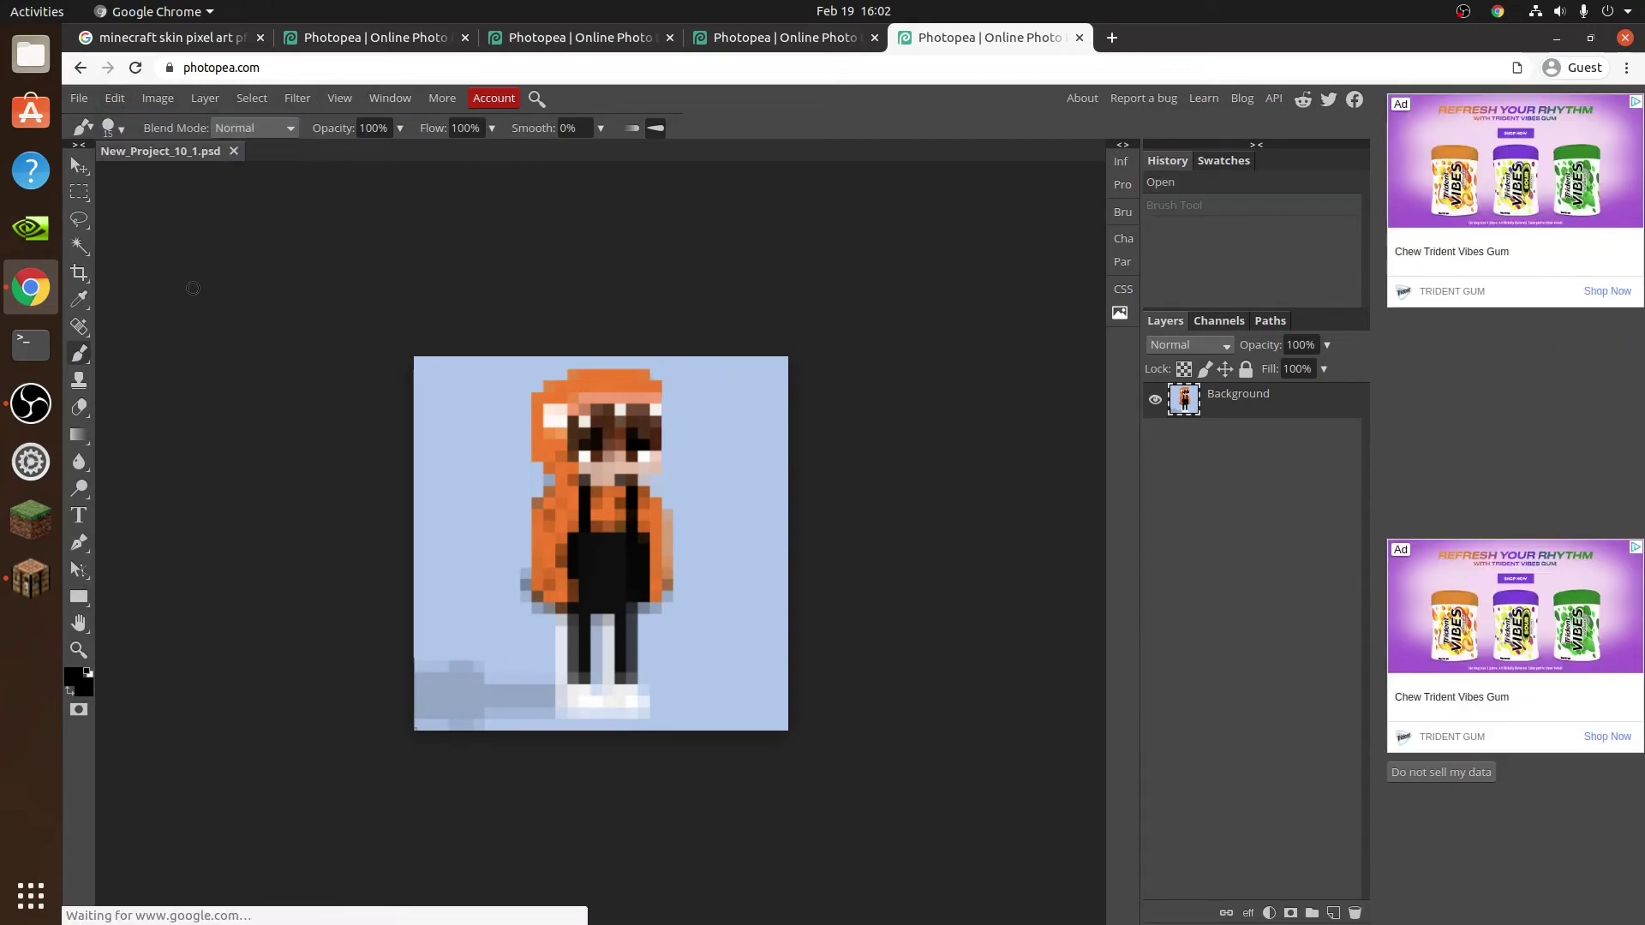
# - Sample the hoodie's orange and paint an orange dab on the shirt
pyautogui.click(74, 678)
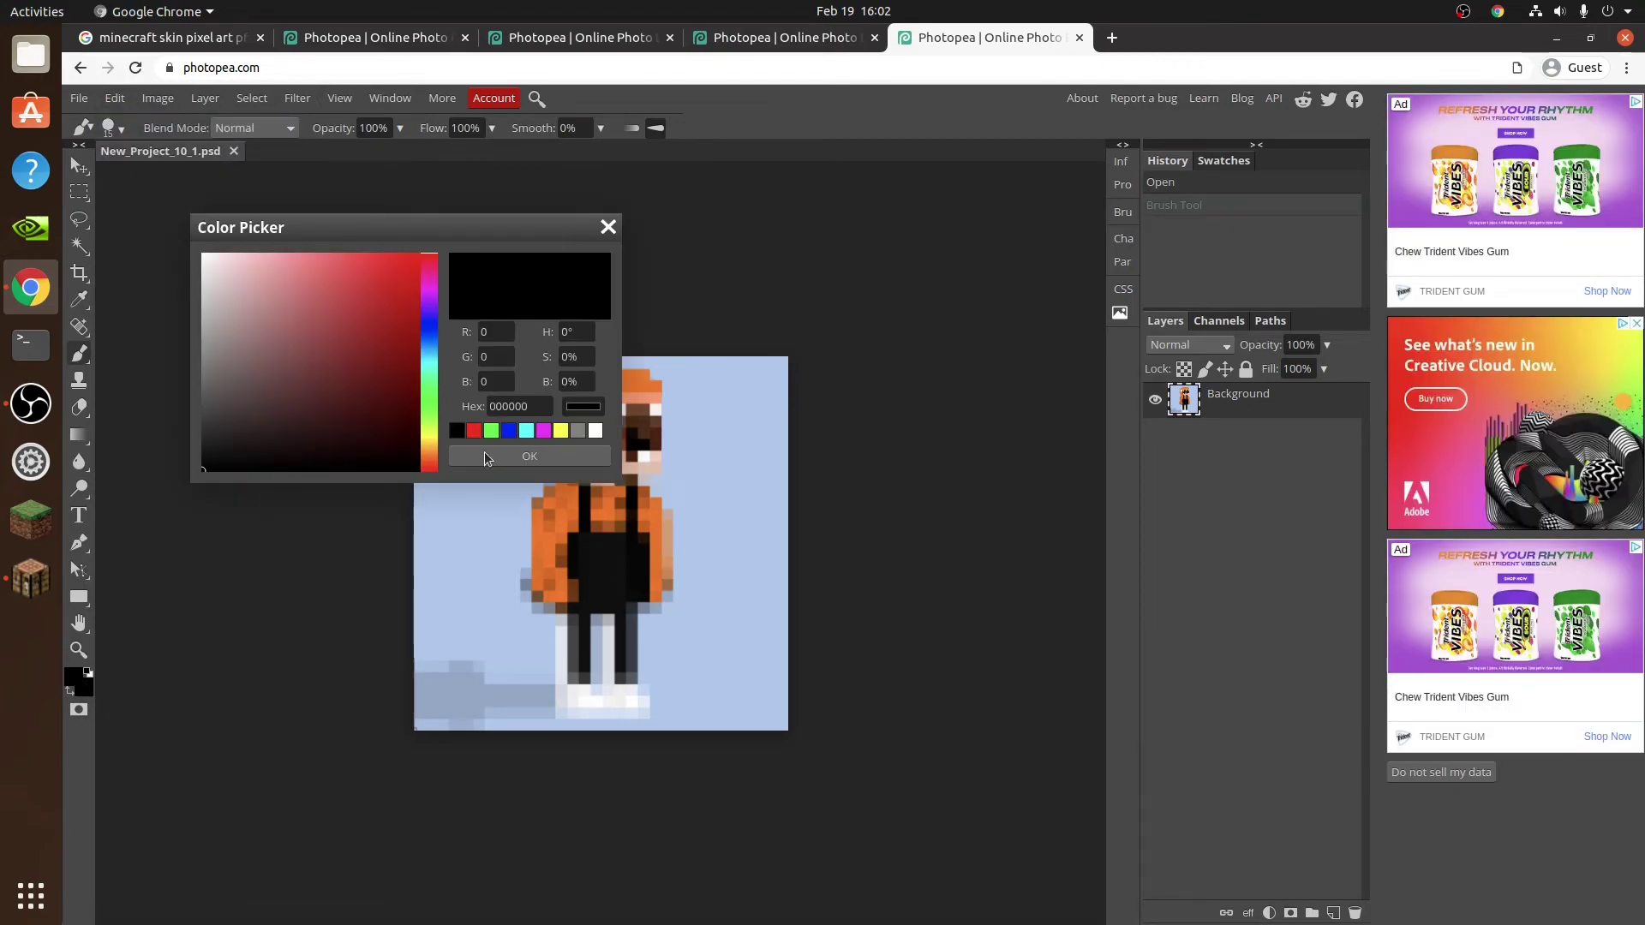
pyautogui.click(576, 496)
pyautogui.press('Return')
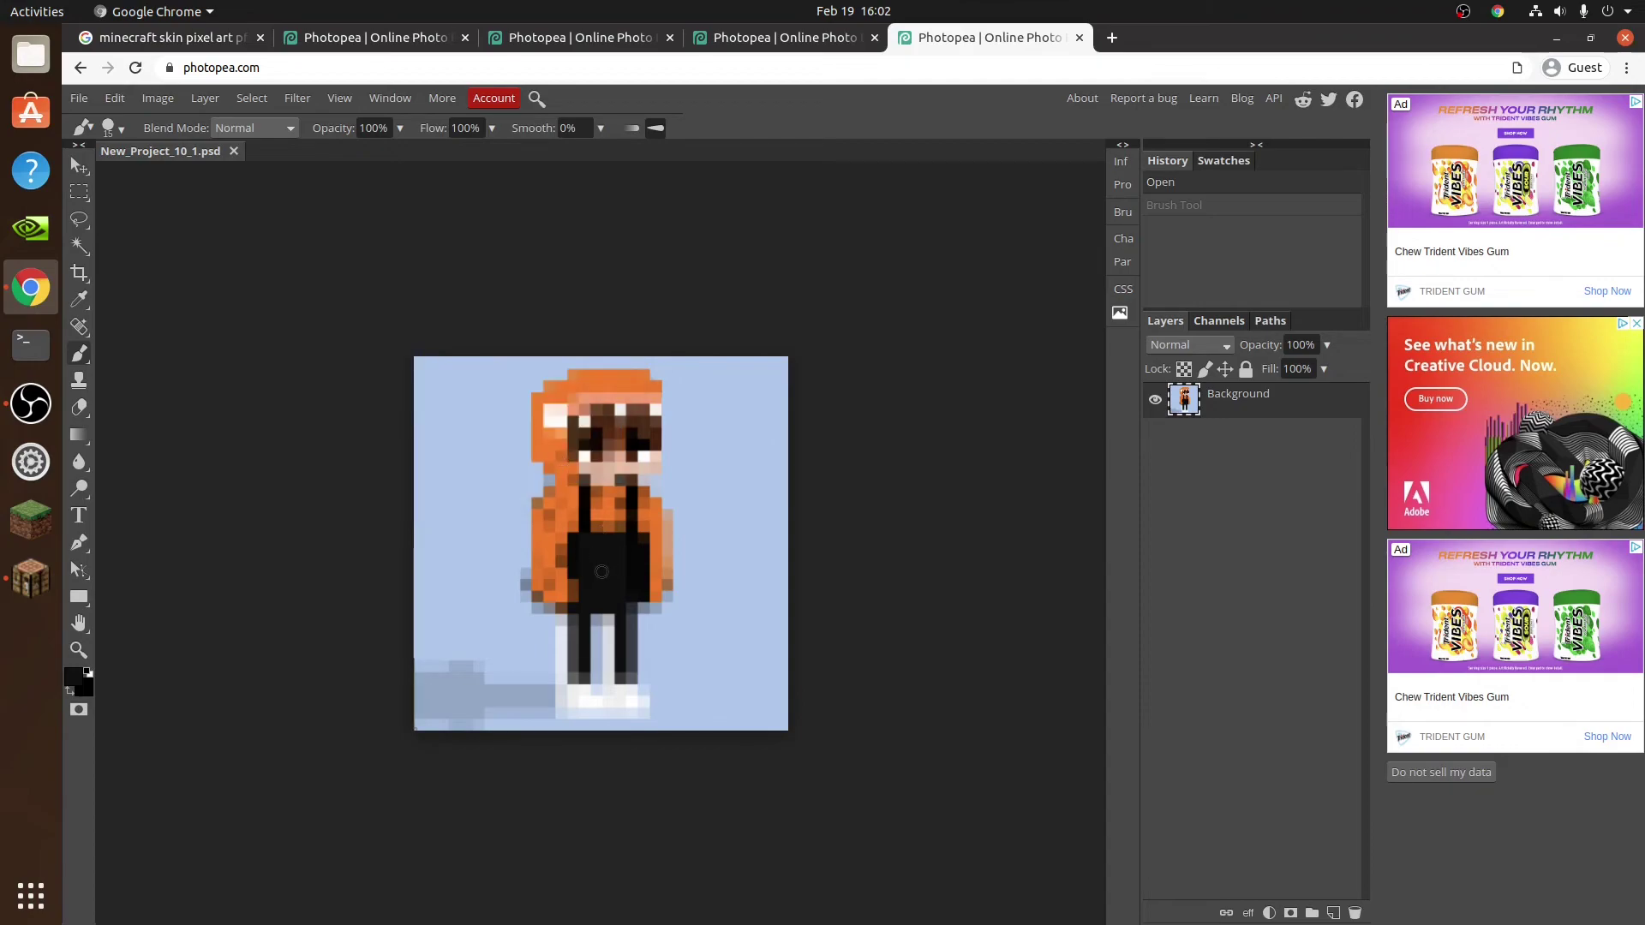
pyautogui.click(610, 513)
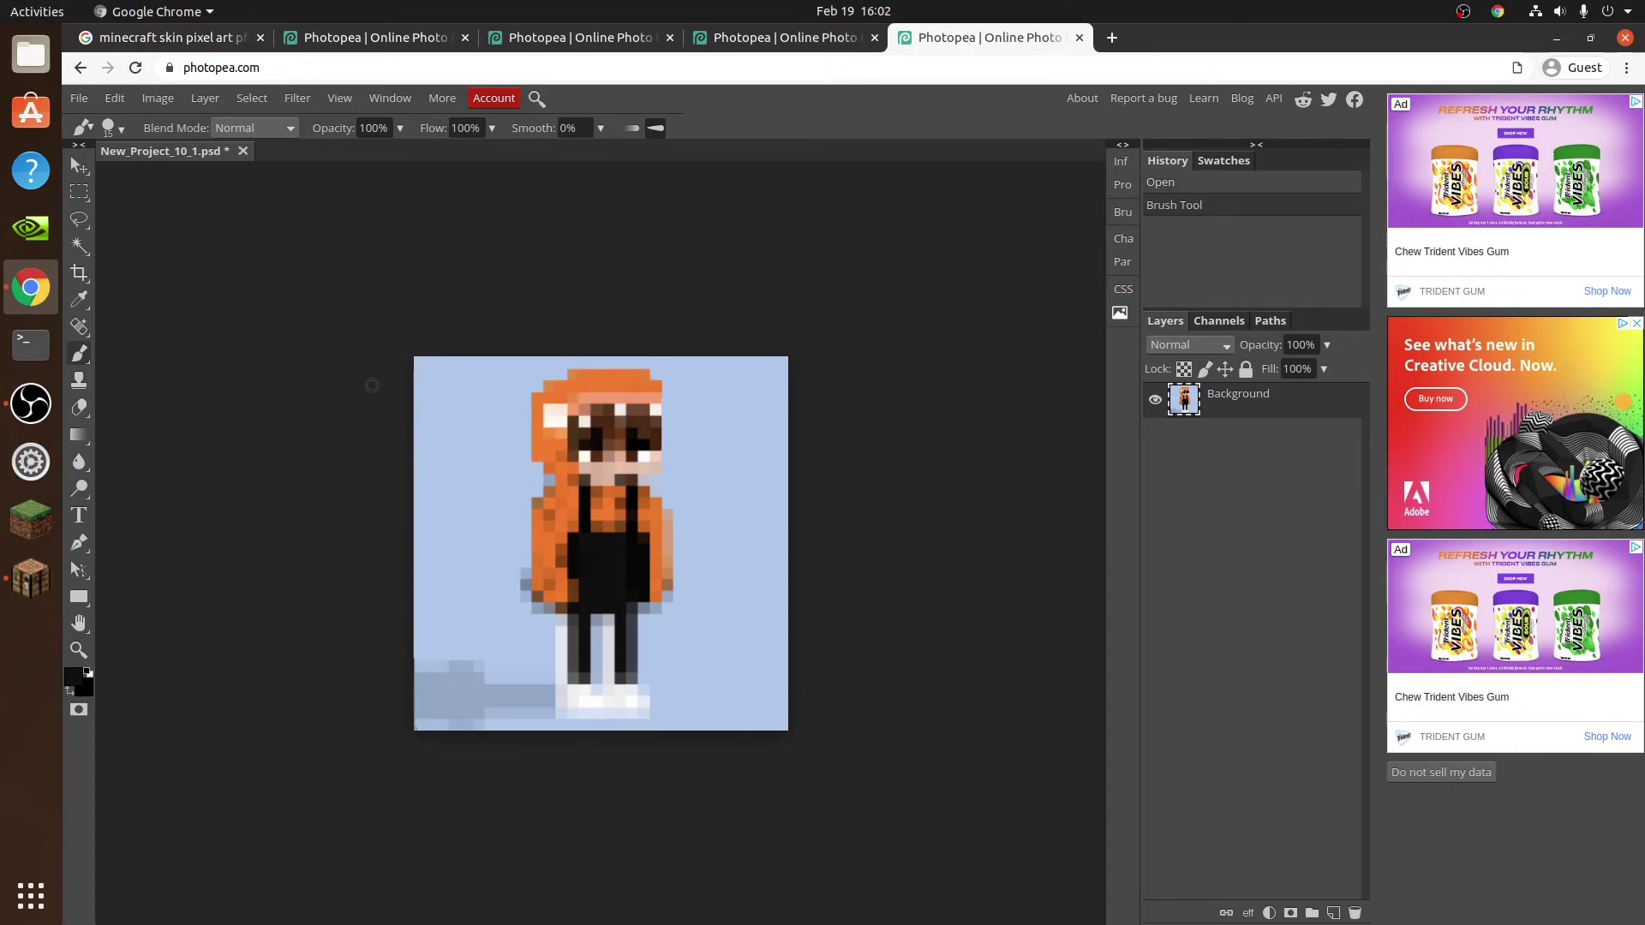
# - Sample the light-blue background and paint it along the left edge and over the grey shadow
pyautogui.click(78, 683)
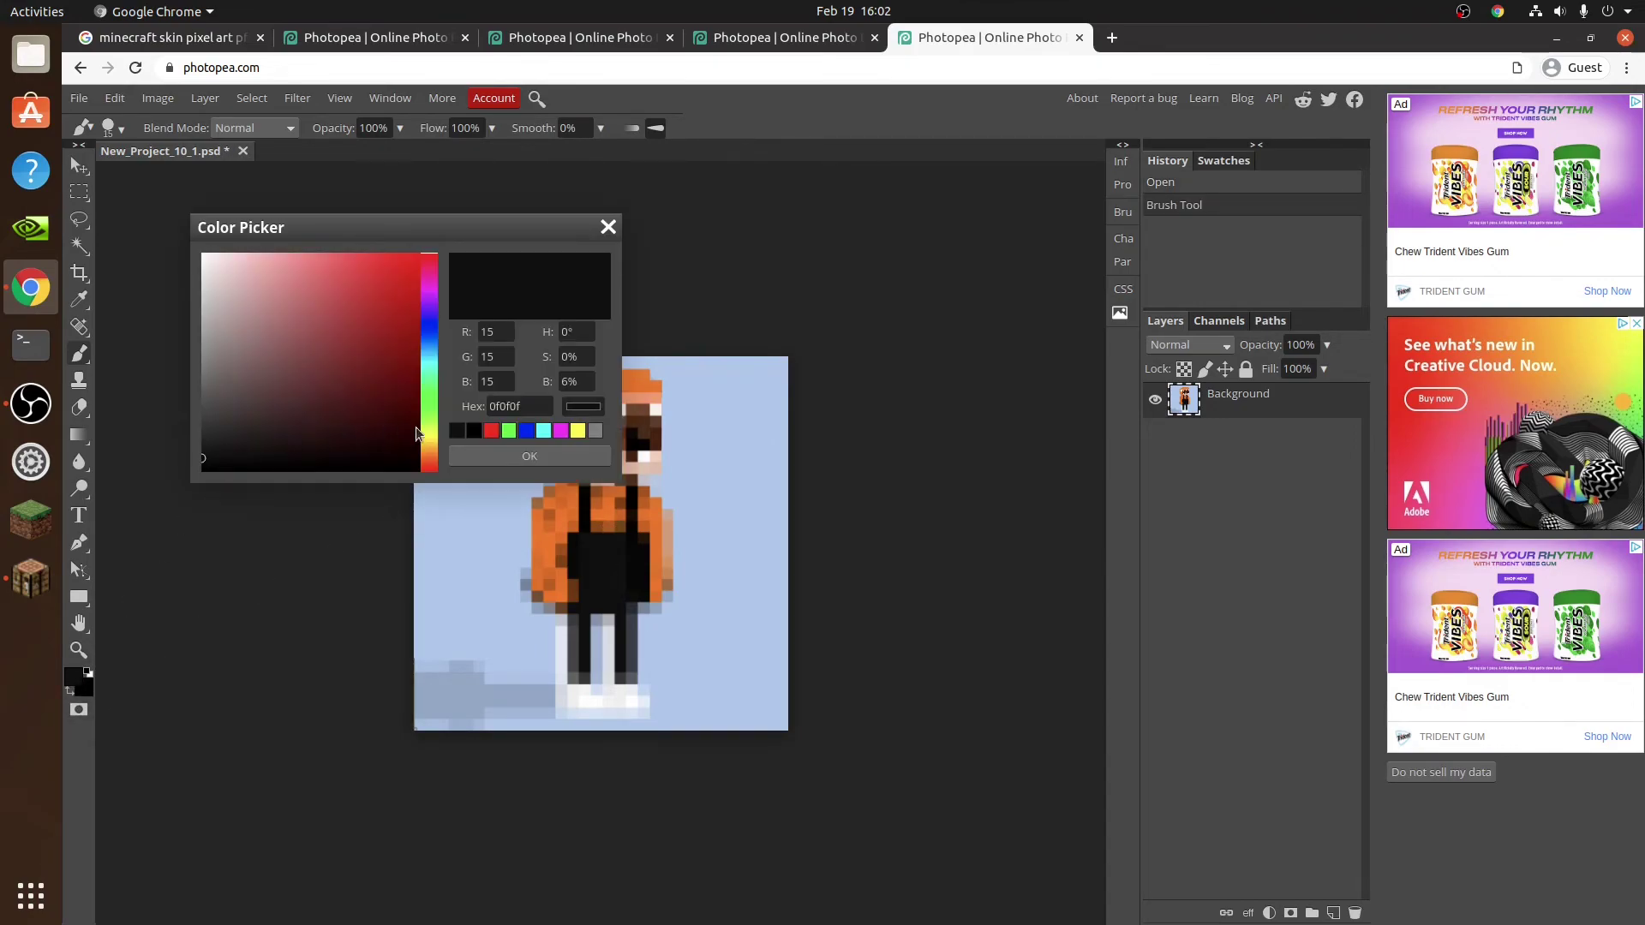
pyautogui.click(497, 546)
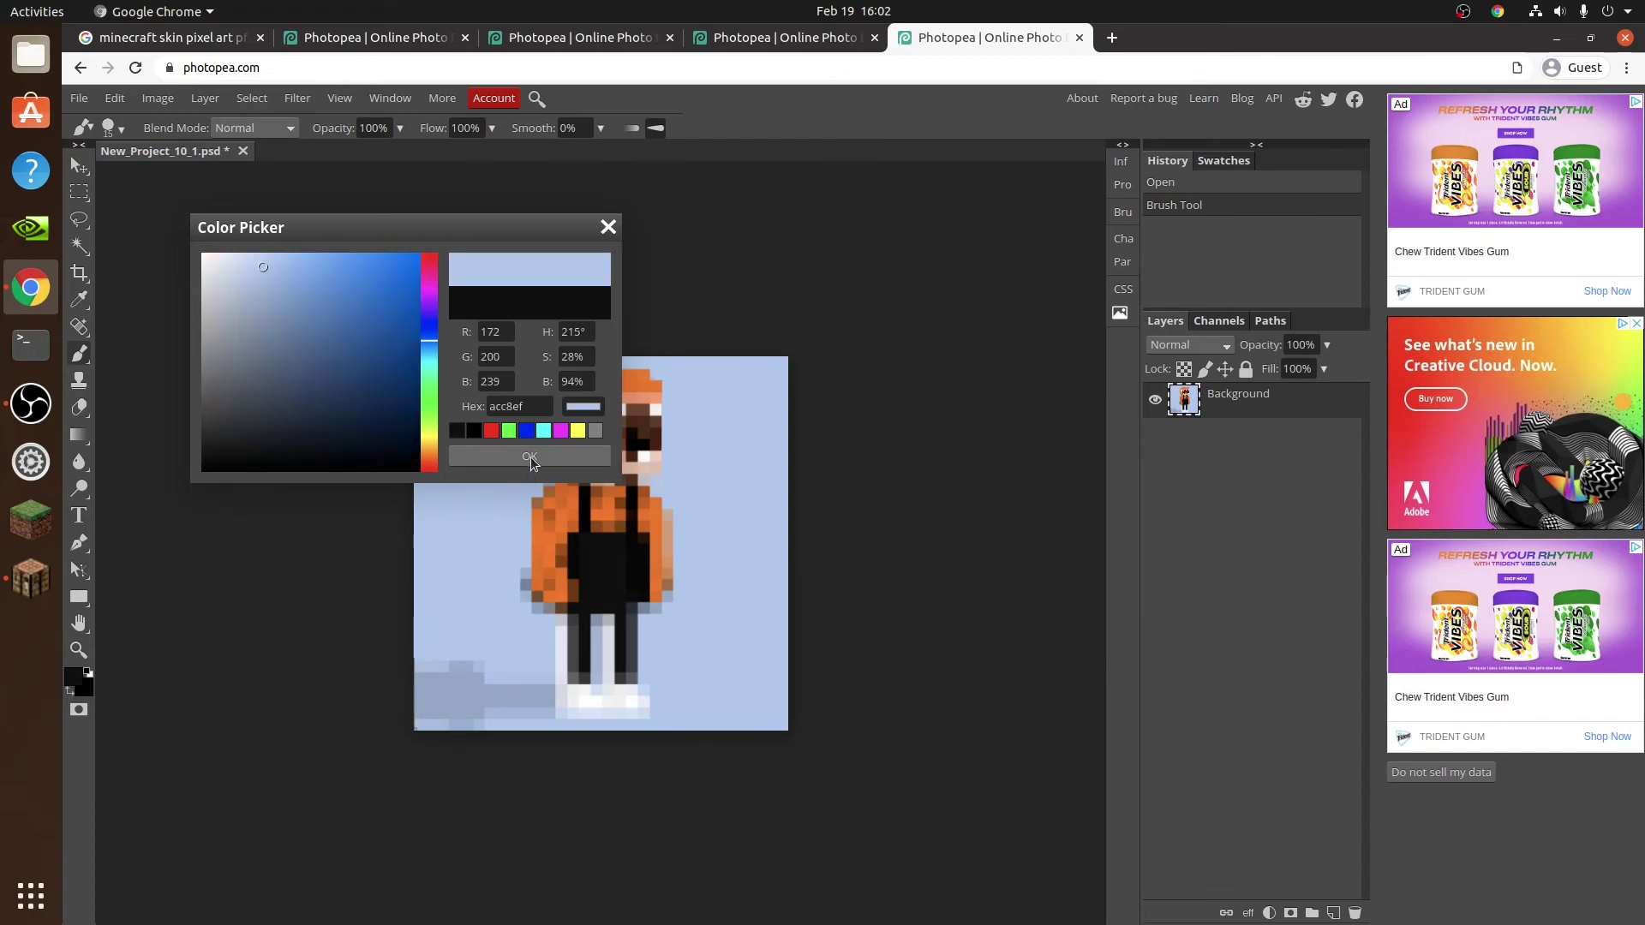
pyautogui.click(530, 457)
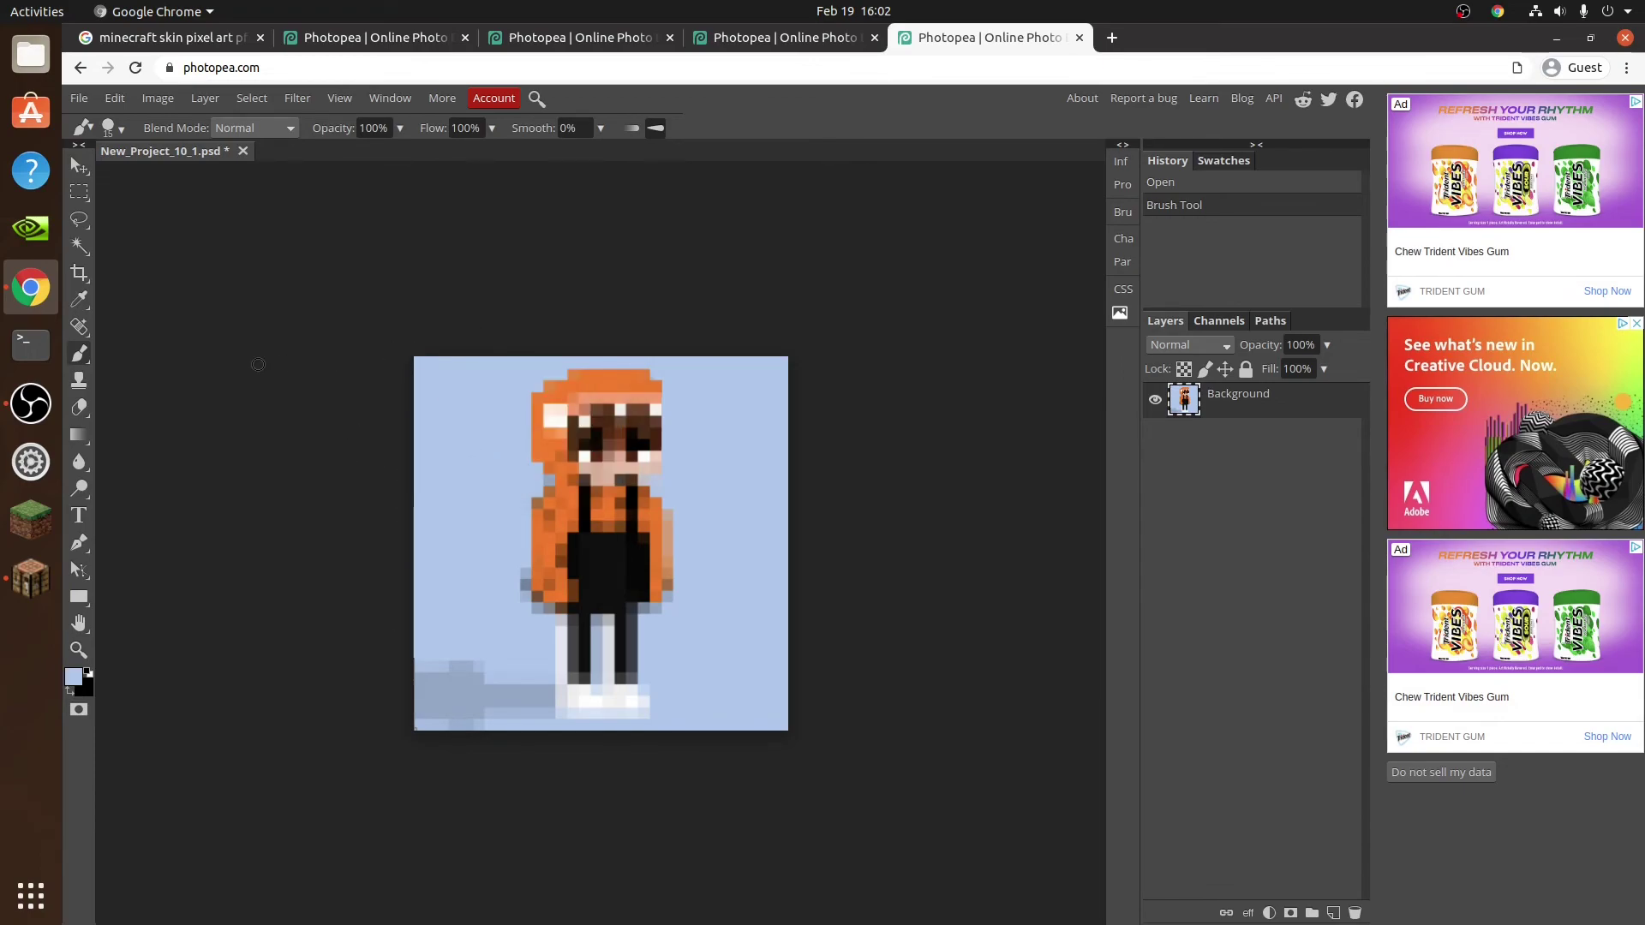
pyautogui.moveTo(410, 372); pyautogui.dragTo(409, 506)
pyautogui.moveTo(469, 649)
pyautogui.mouseDown()
pyautogui.moveTo(515, 638)
pyautogui.moveTo(514, 695)
pyautogui.moveTo(467, 705)
pyautogui.moveTo(420, 672)
pyautogui.moveTo(395, 683)
pyautogui.moveTo(771, 689)
pyautogui.moveTo(647, 715)
pyautogui.moveTo(514, 712)
pyautogui.moveTo(668, 535)
pyautogui.moveTo(548, 454)
pyautogui.moveTo(614, 510)
pyautogui.moveTo(521, 590)
pyautogui.moveTo(661, 413)
pyautogui.mouseUp()
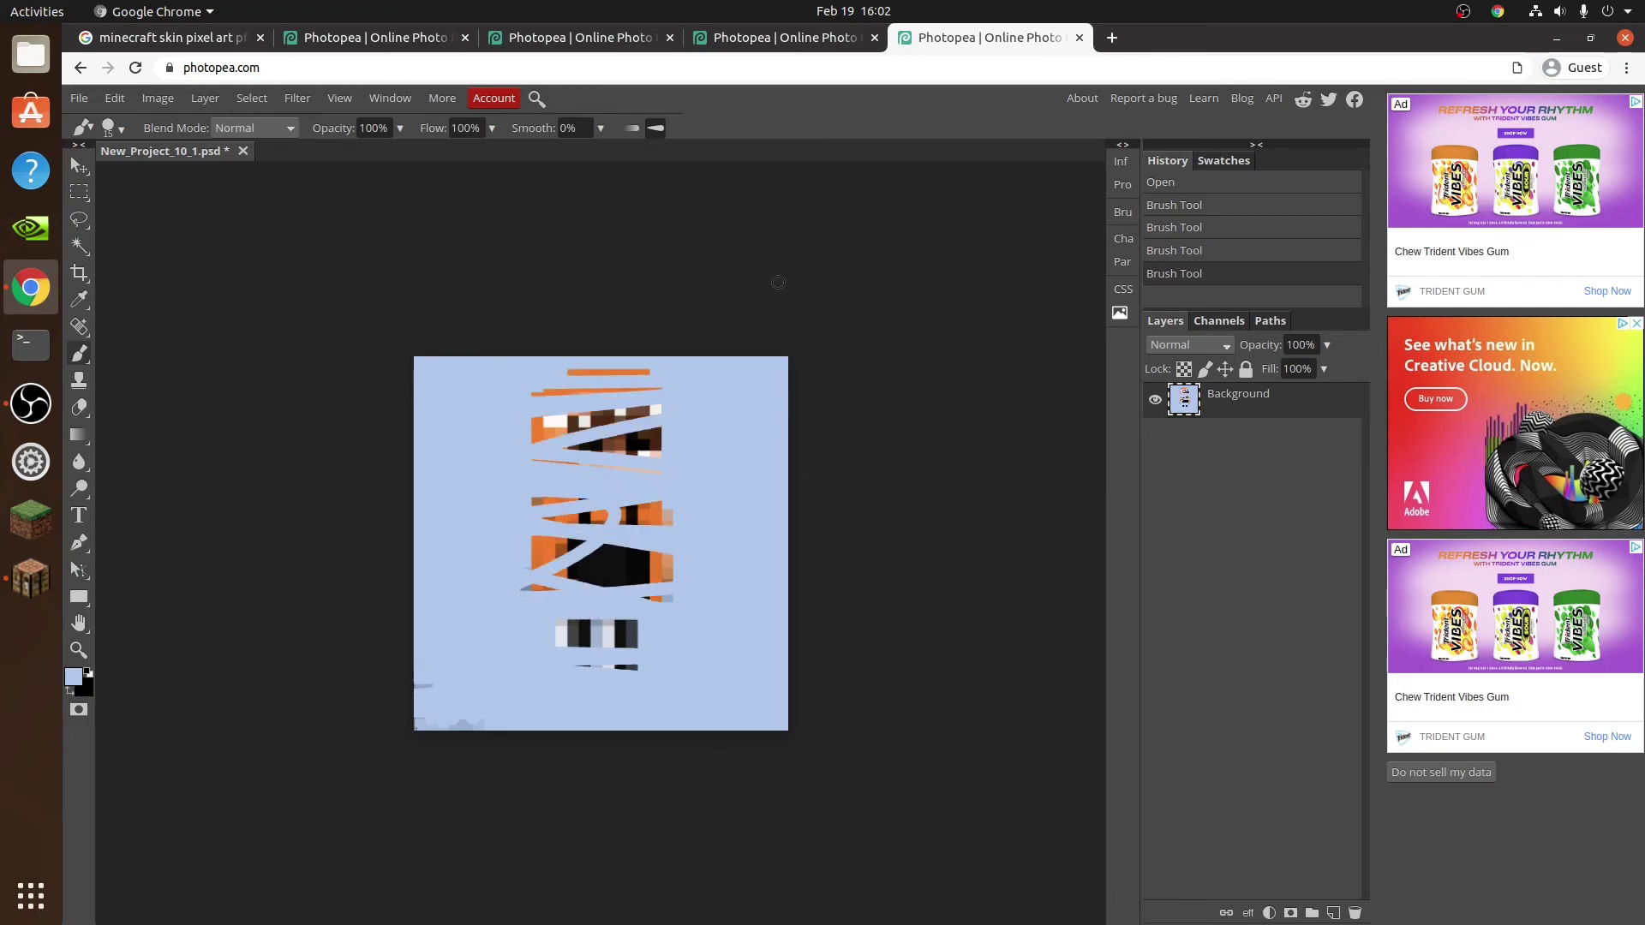
# - Close all four Photopea tabs, choosing Leave each time so nothing is saved
pyautogui.click(1080, 37)
pyautogui.click(996, 170)
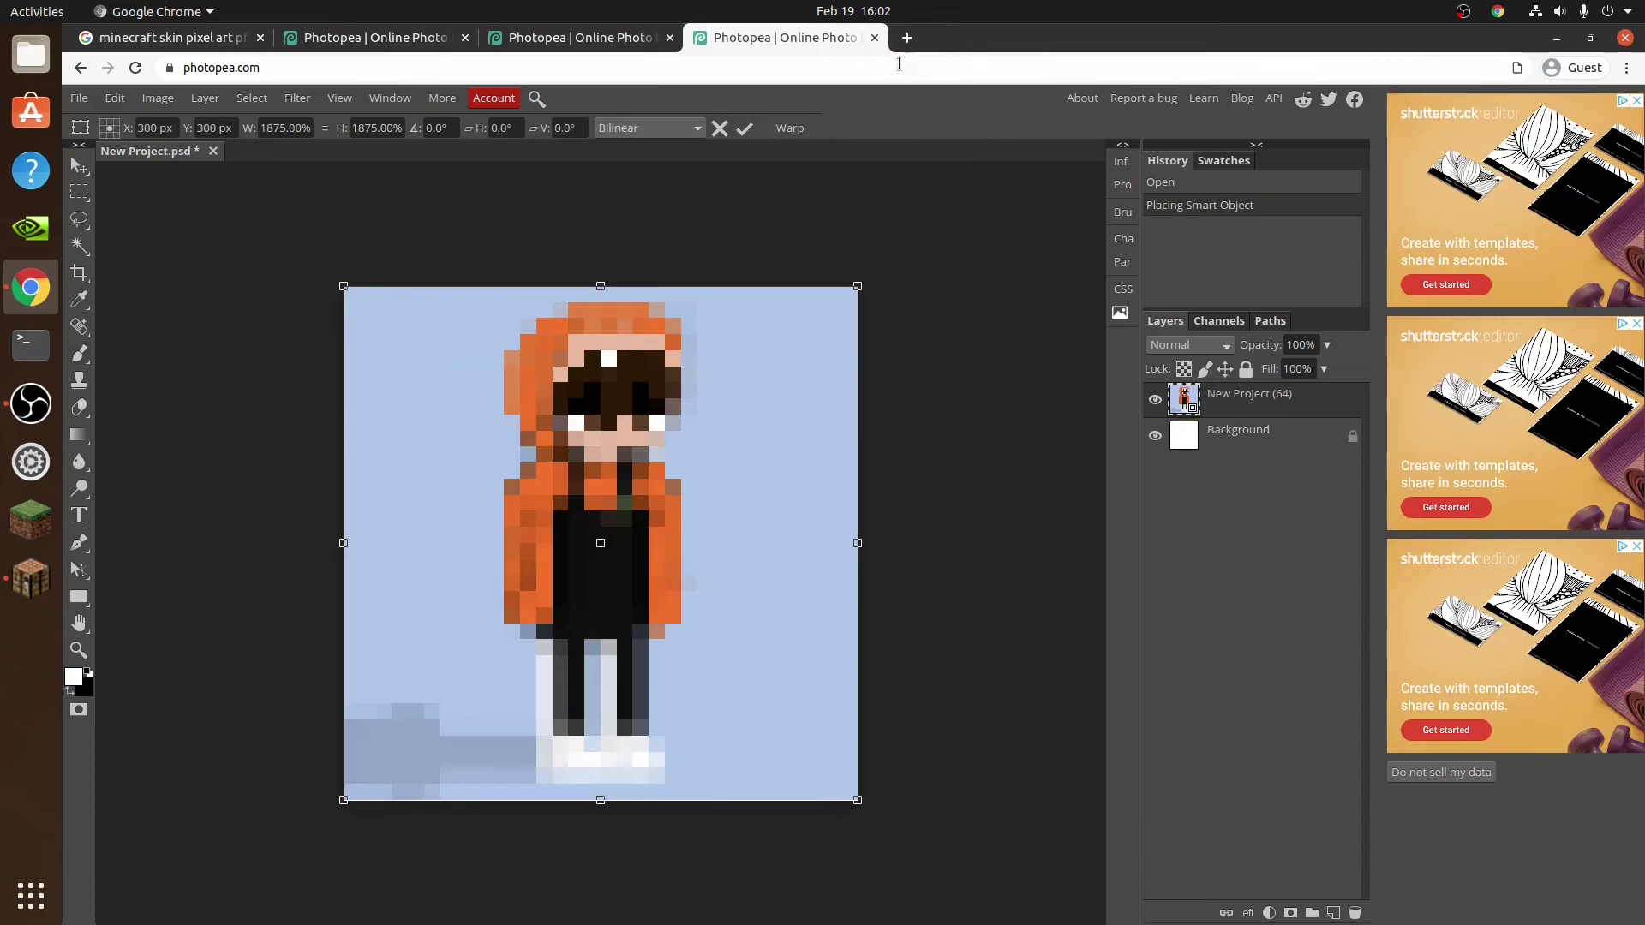
pyautogui.click(874, 38)
pyautogui.click(998, 169)
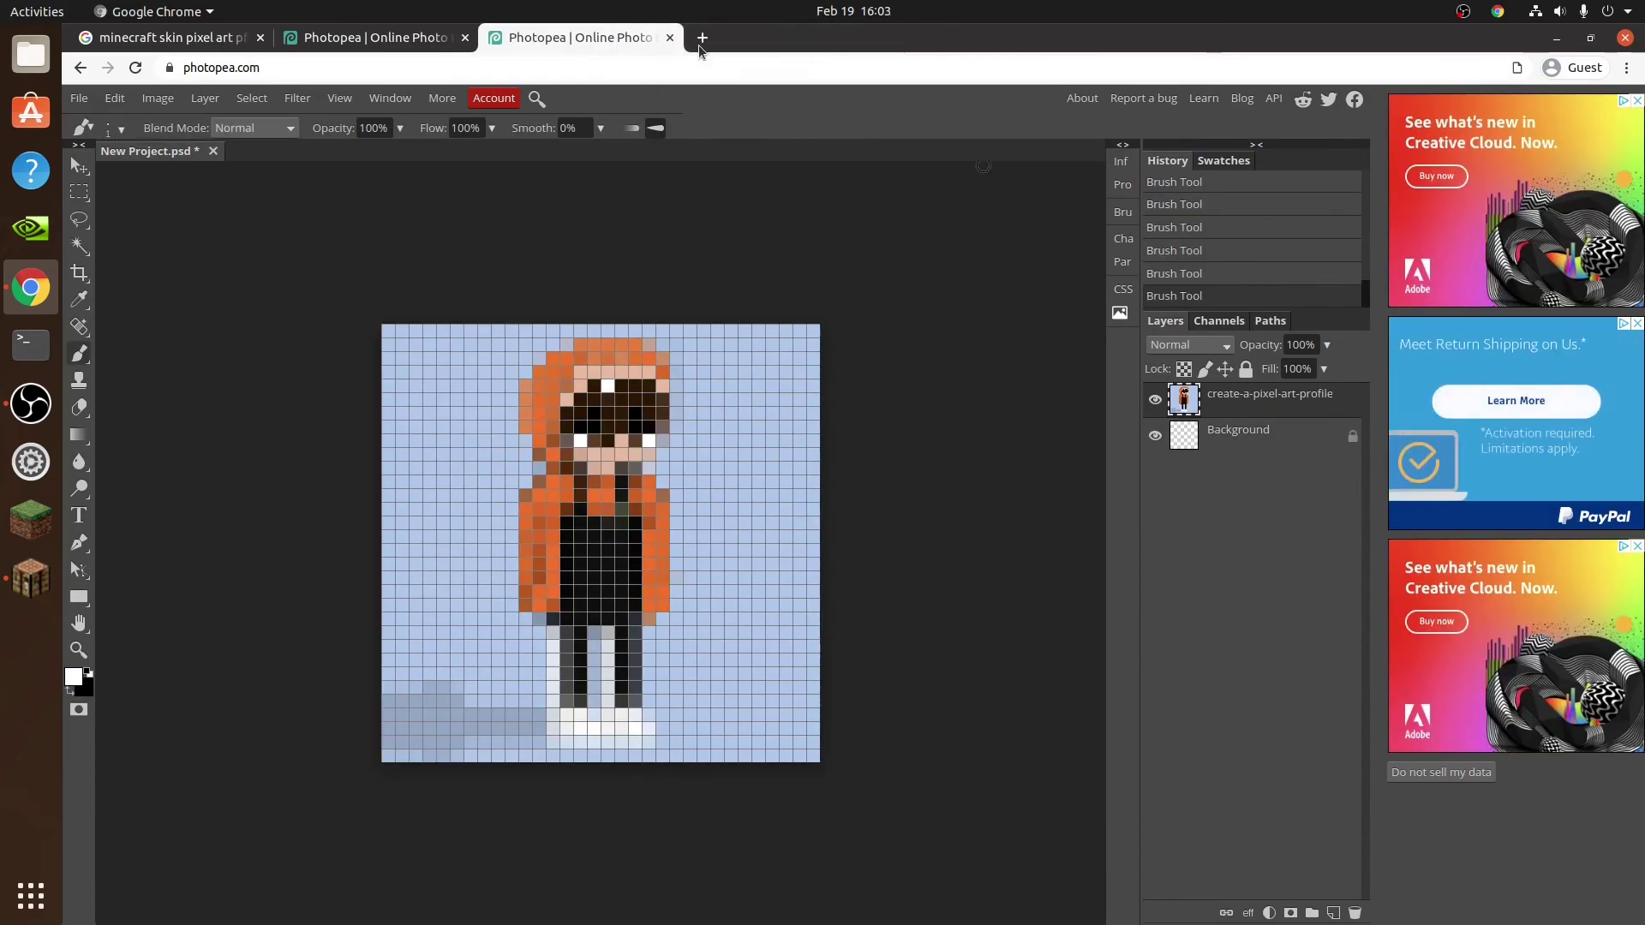
pyautogui.click(665, 38)
pyautogui.click(996, 169)
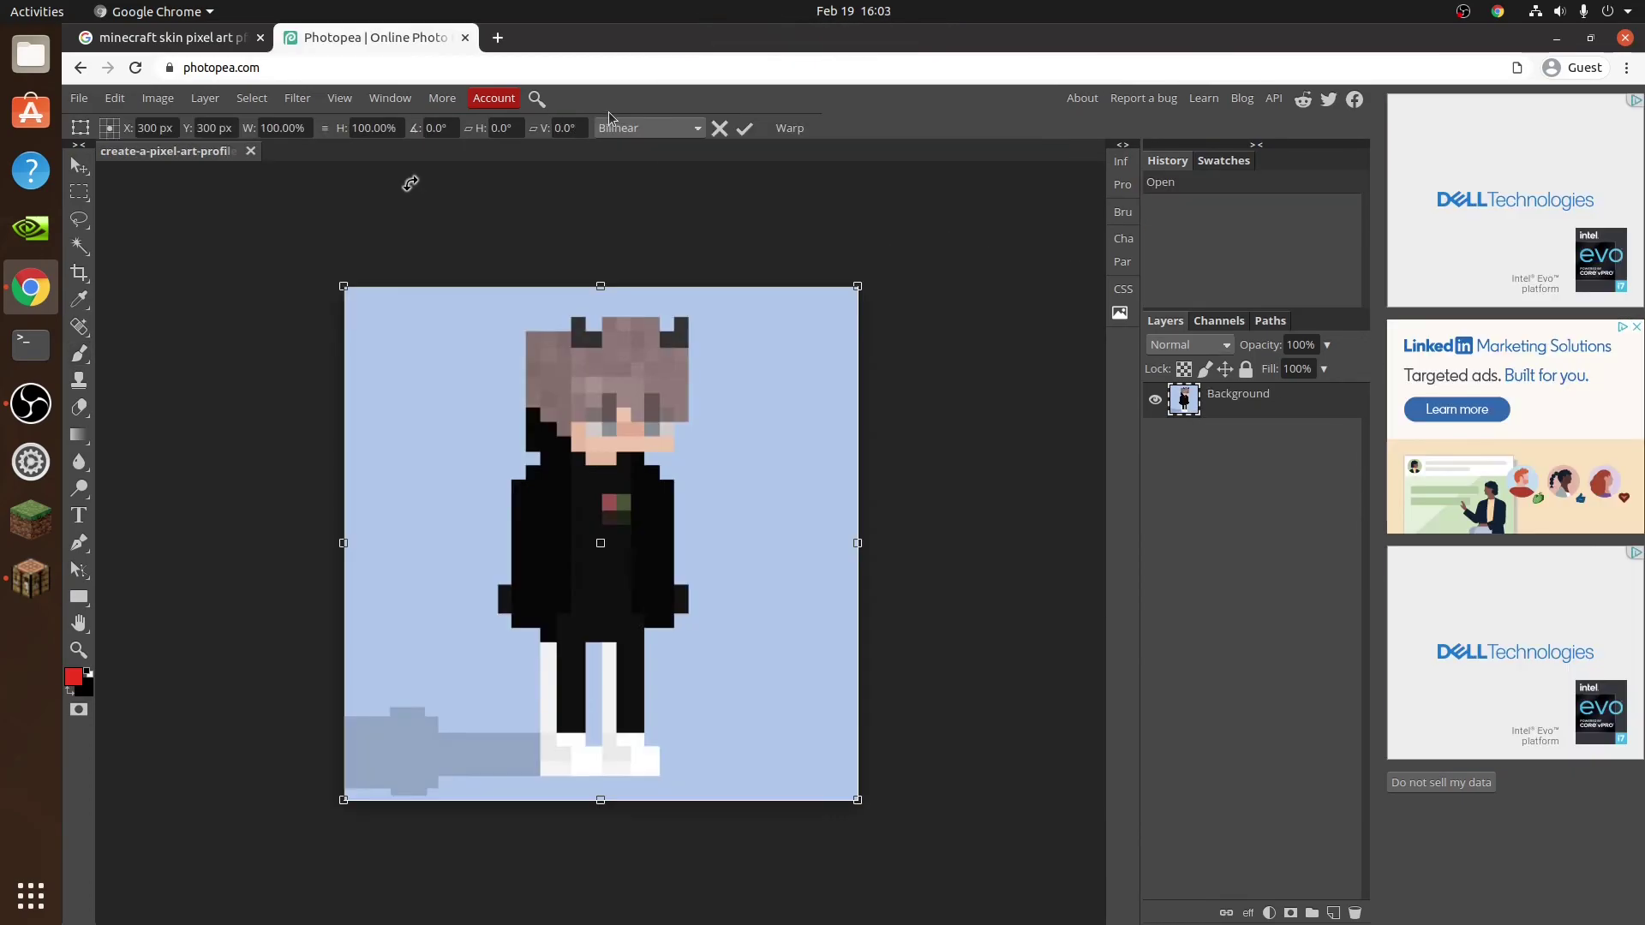
pyautogui.hotkey('ctrl', 'w')
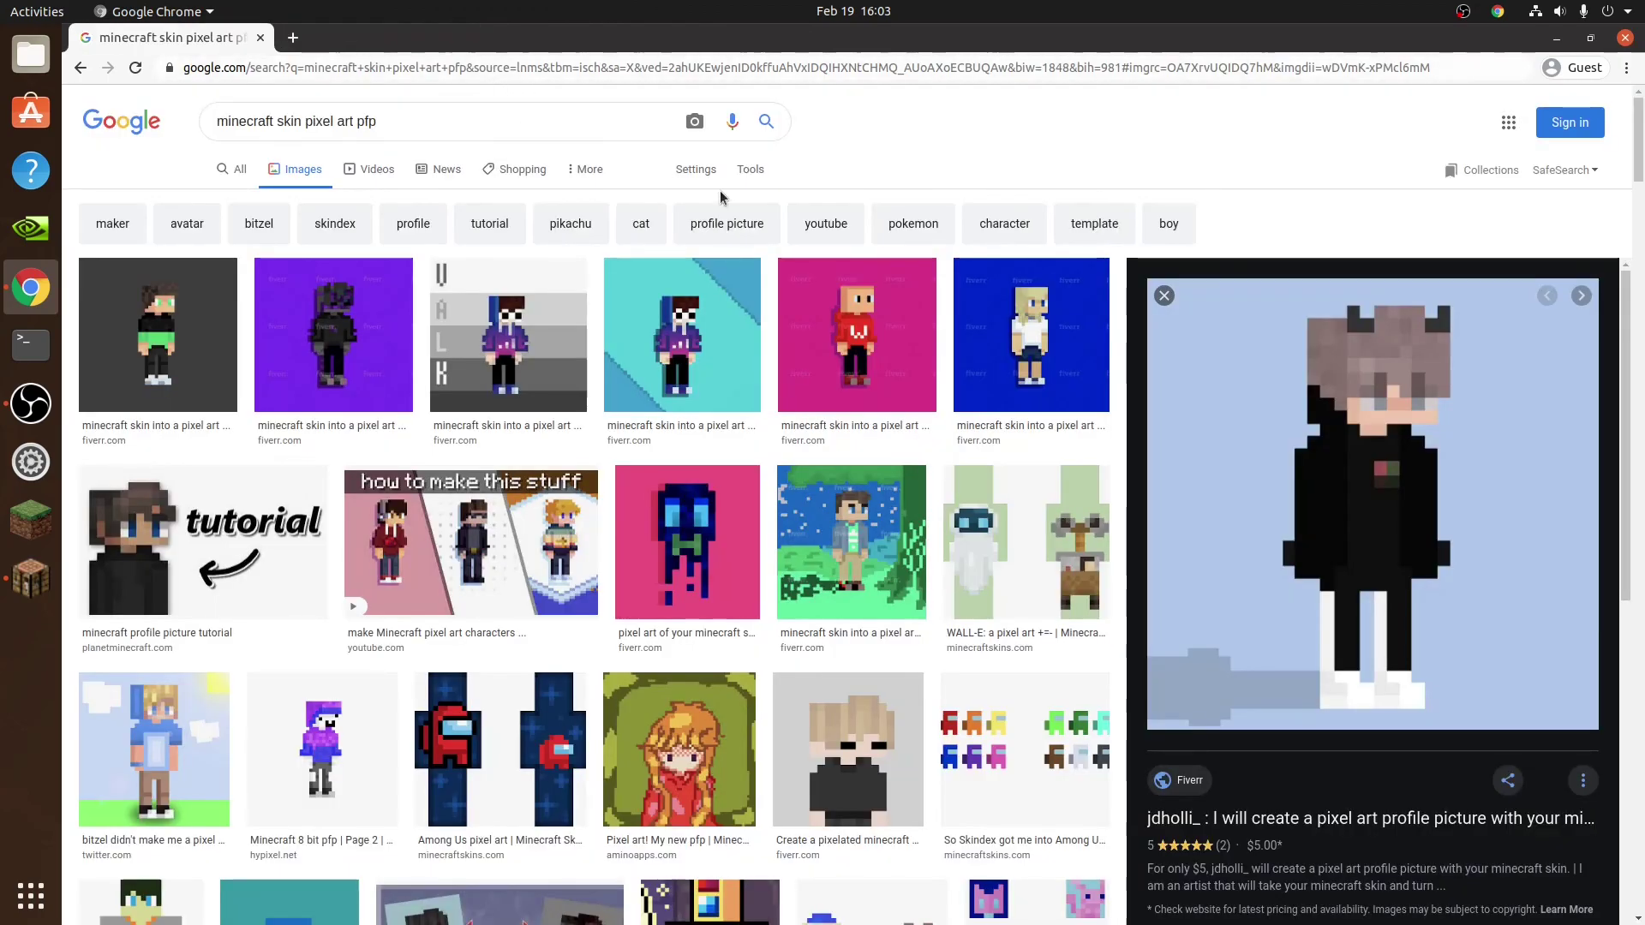